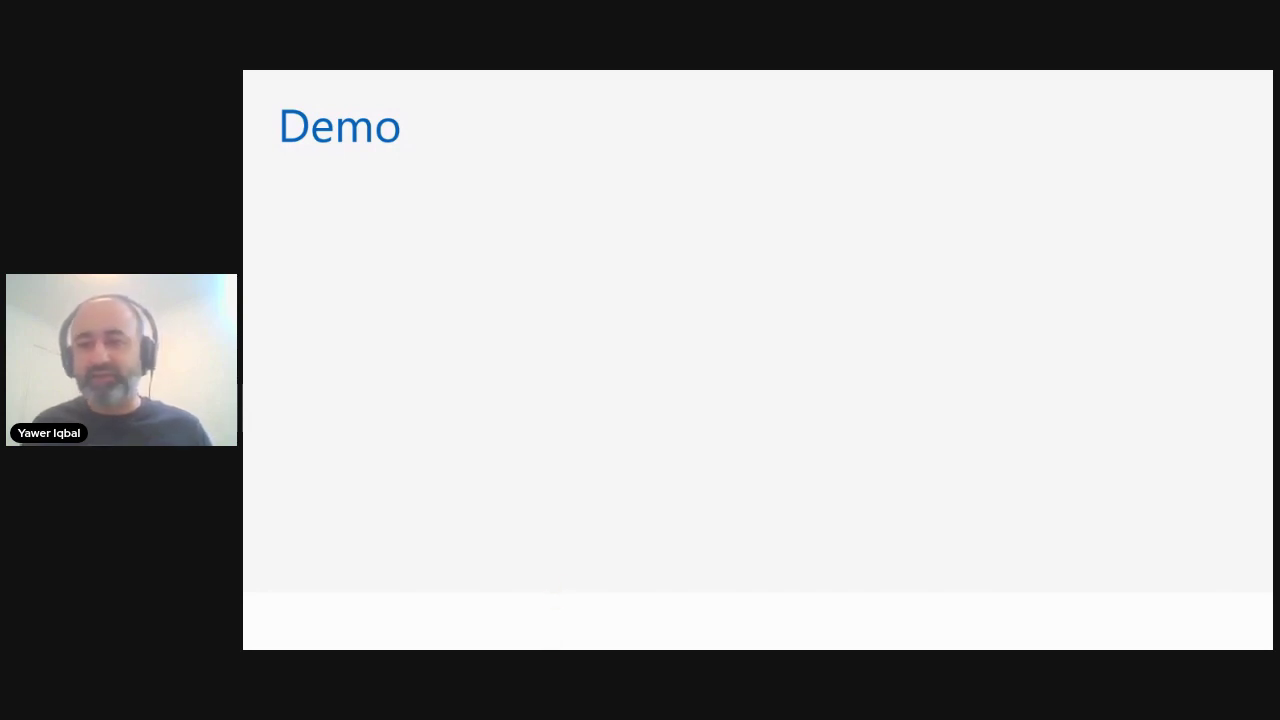
Step: Switch from the slide show to the Edge window showing the Power Apps list of apps and maximize it
key("alt+Tab")
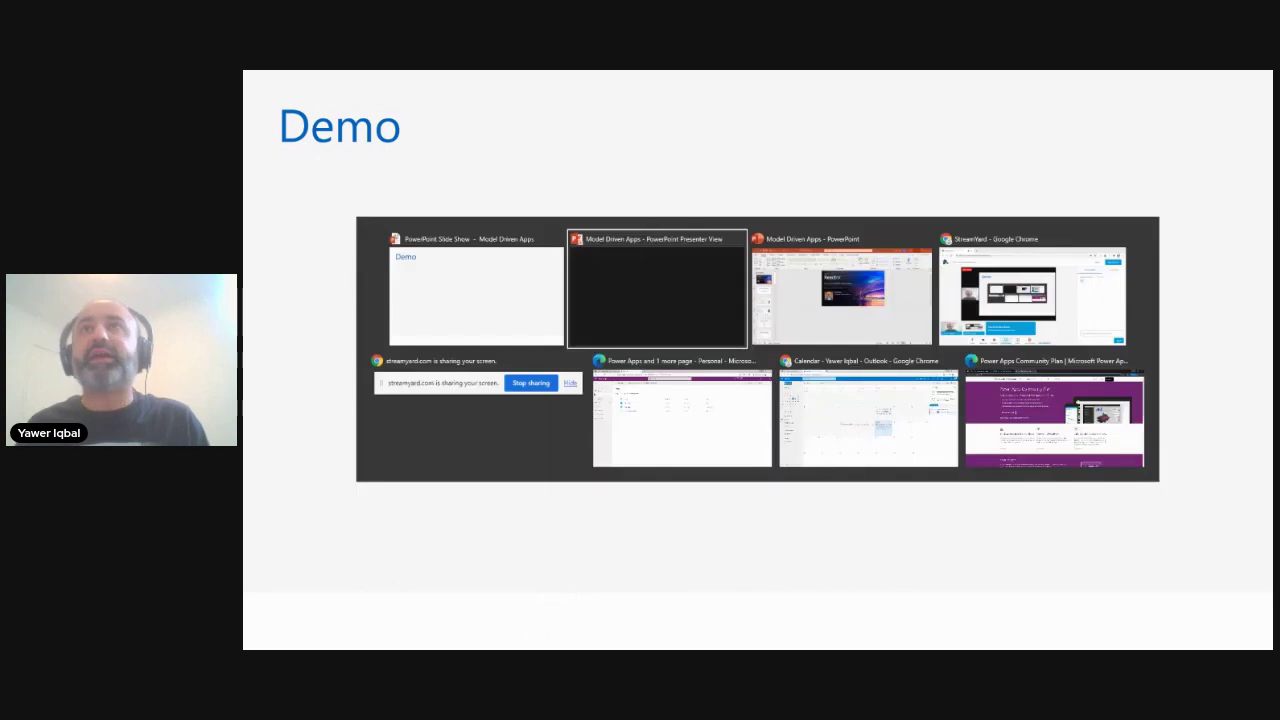
key("alt+Tab")
key("alt+Tab")
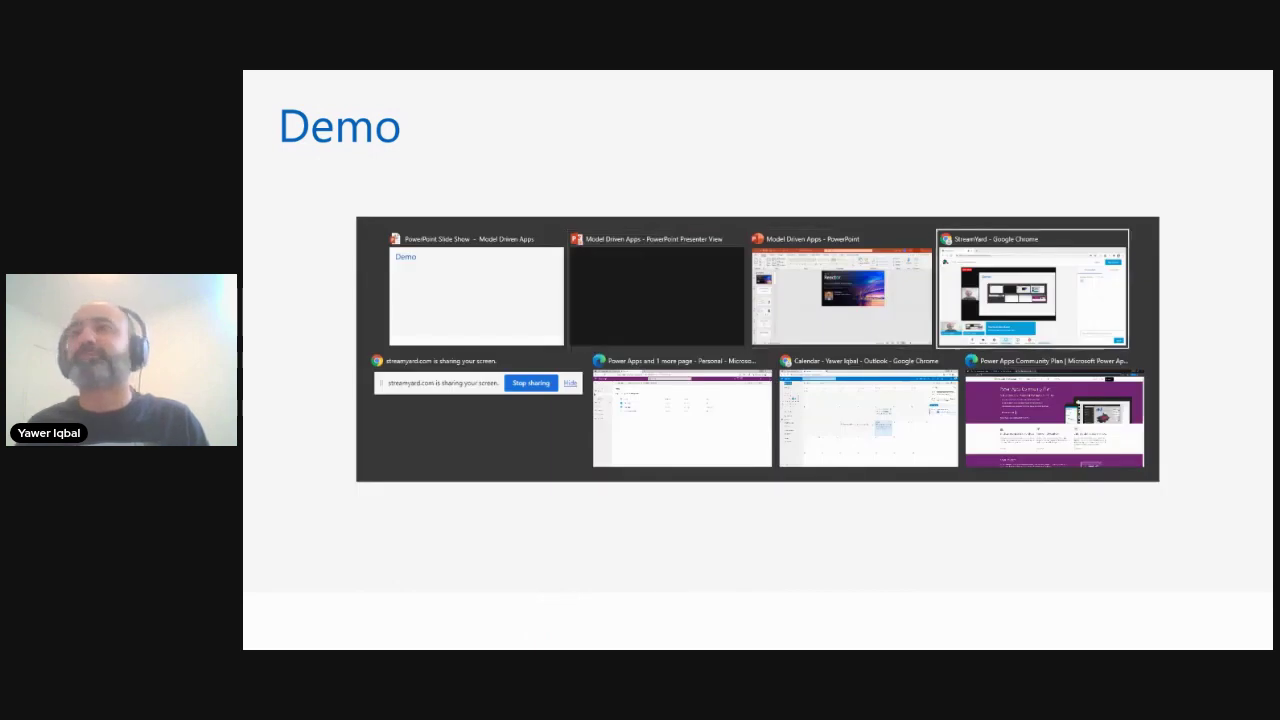
key("alt+Tab")
key("alt+Tab")
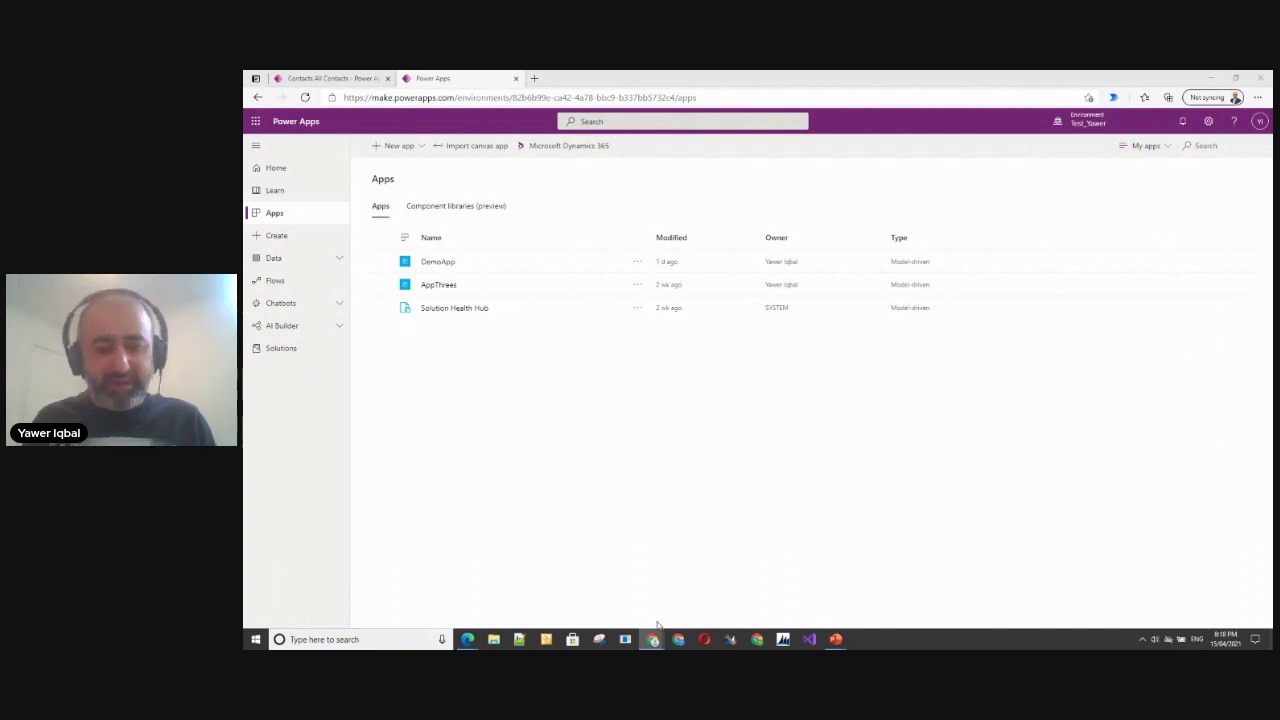
key("alt+Tab")
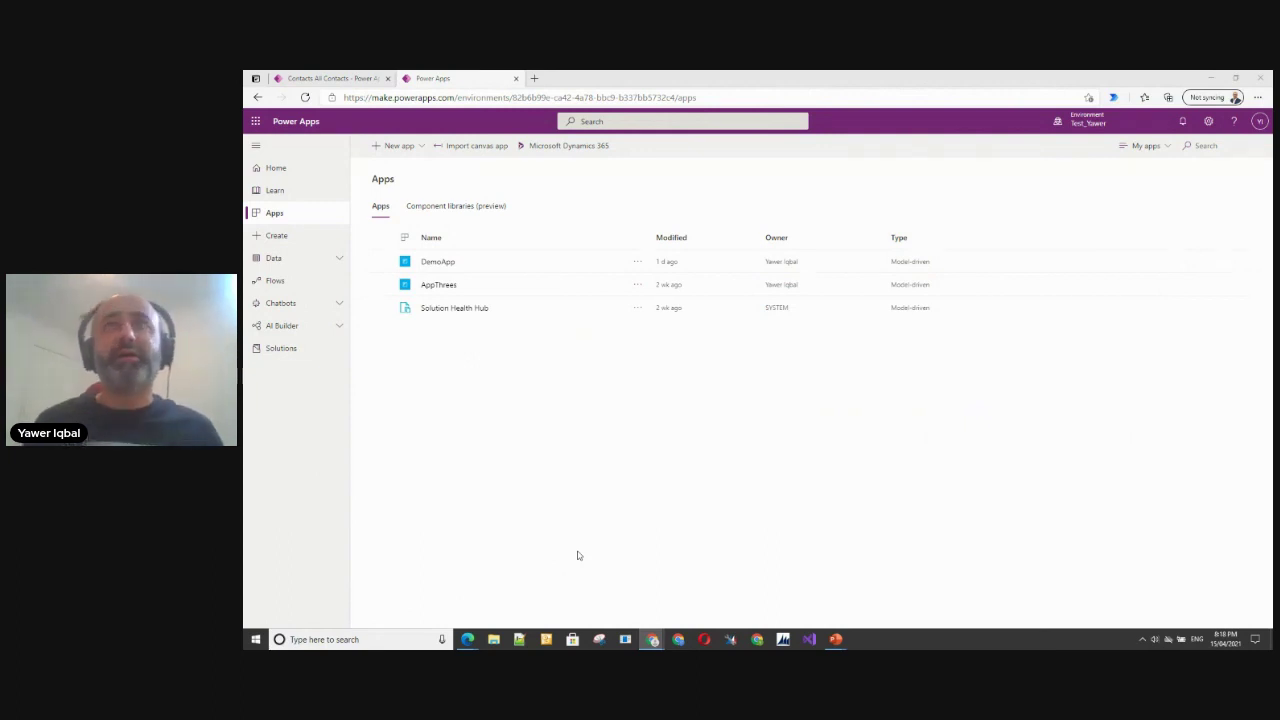
key("alt+Tab")
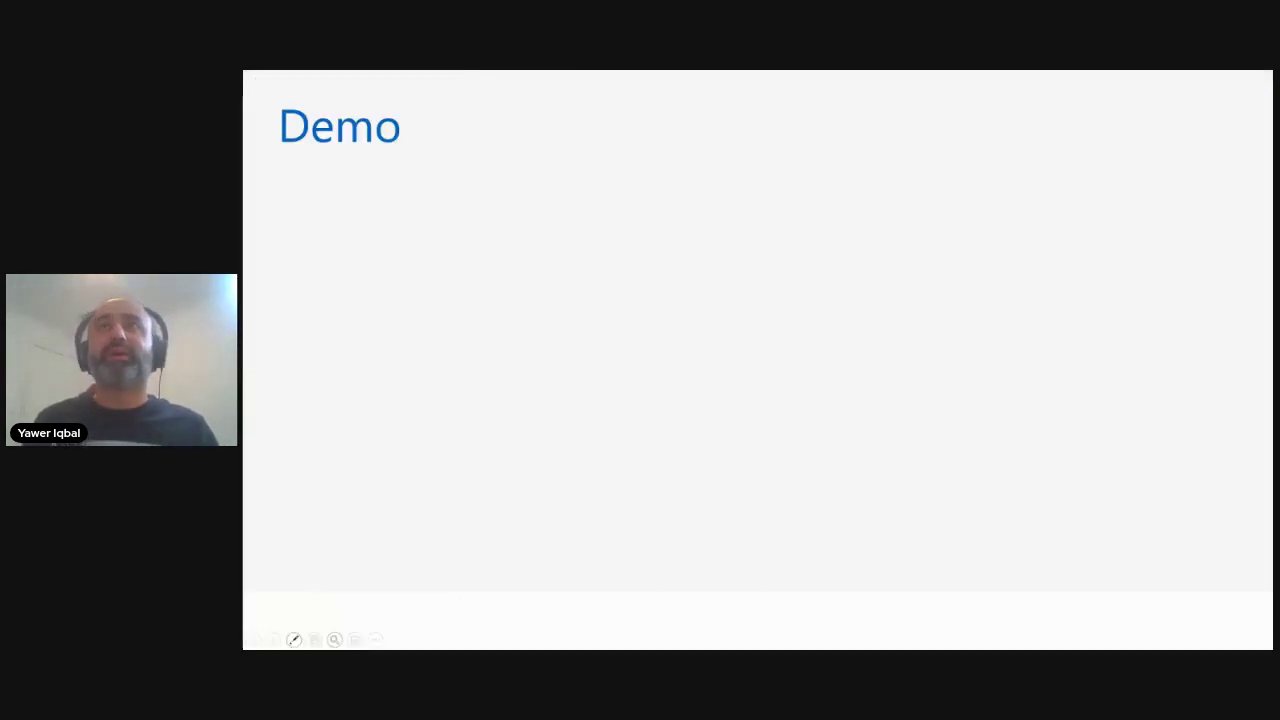
left_click(467, 639)
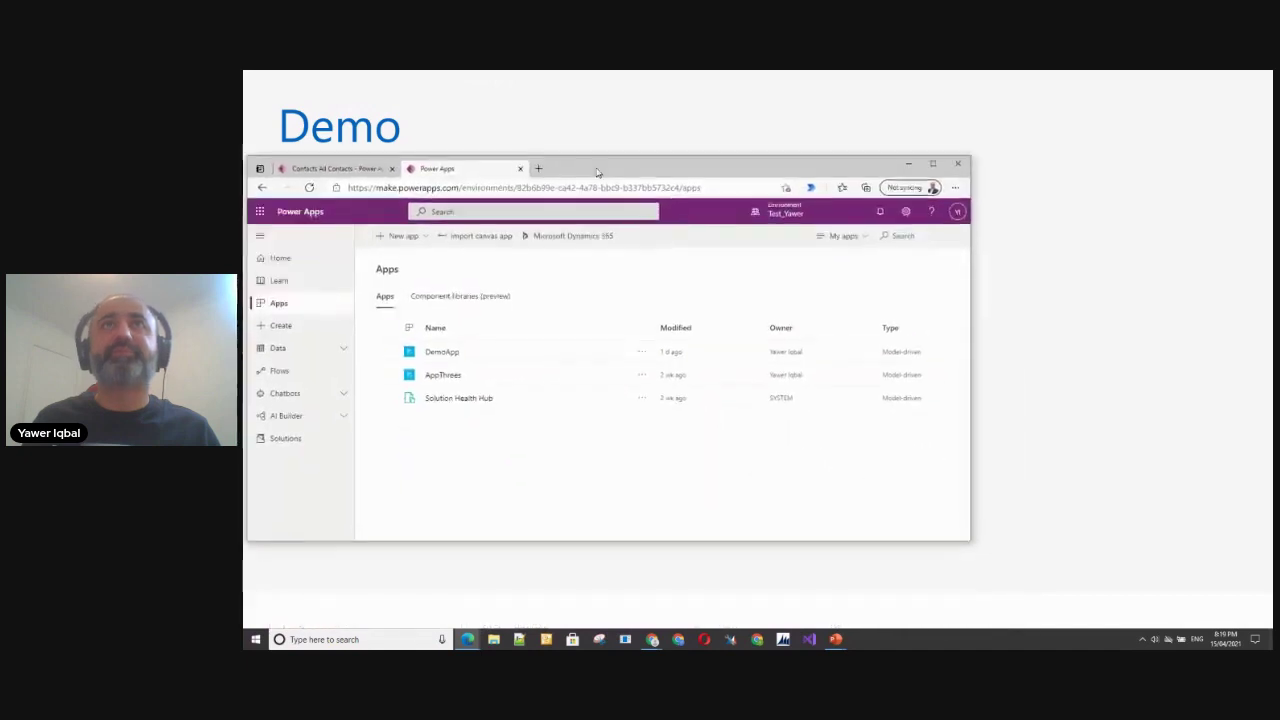
double_click(599, 165)
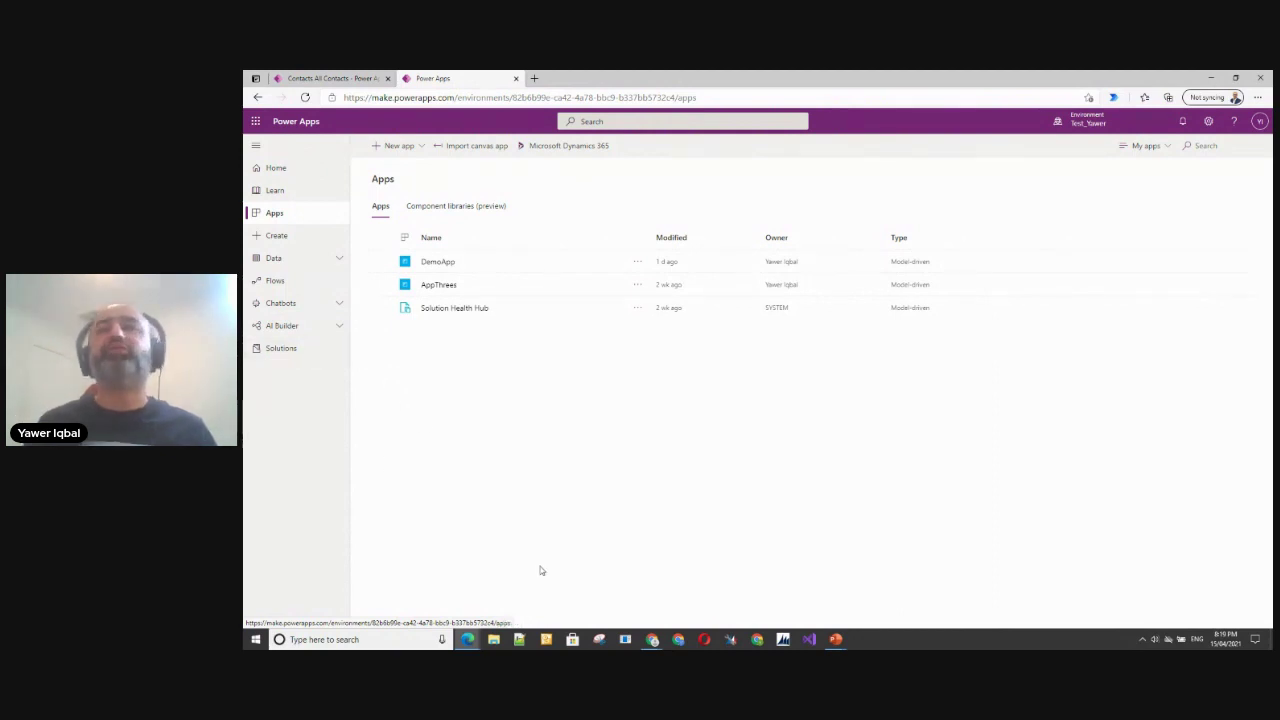
Step: Create a new model-driven app named SessionDemoMDApp with the default settings
left_click(420, 148)
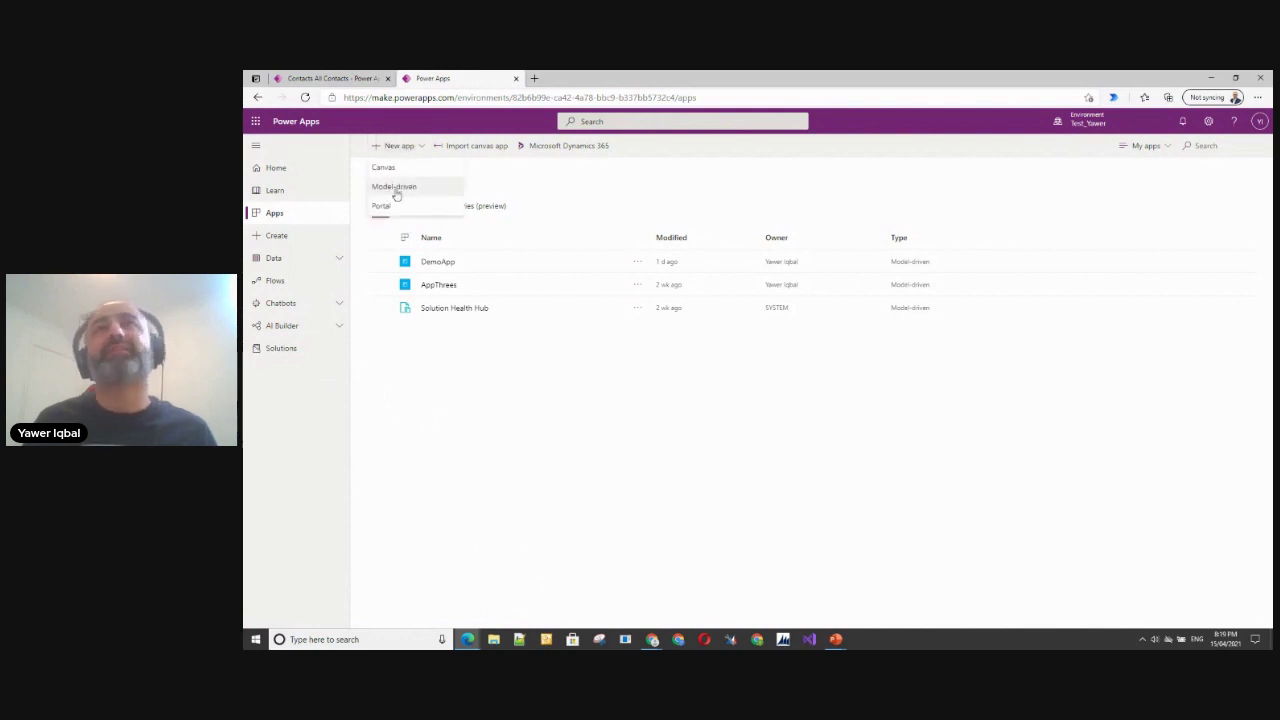
left_click(395, 187)
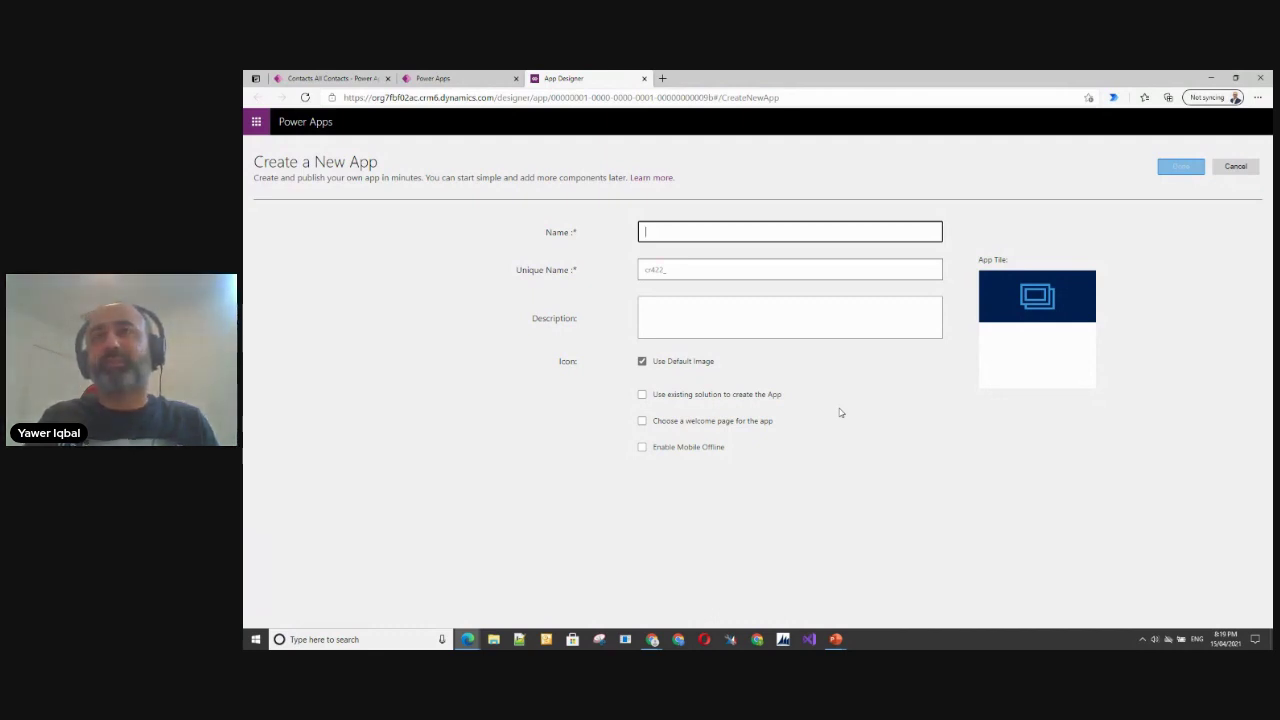
type("Sess")
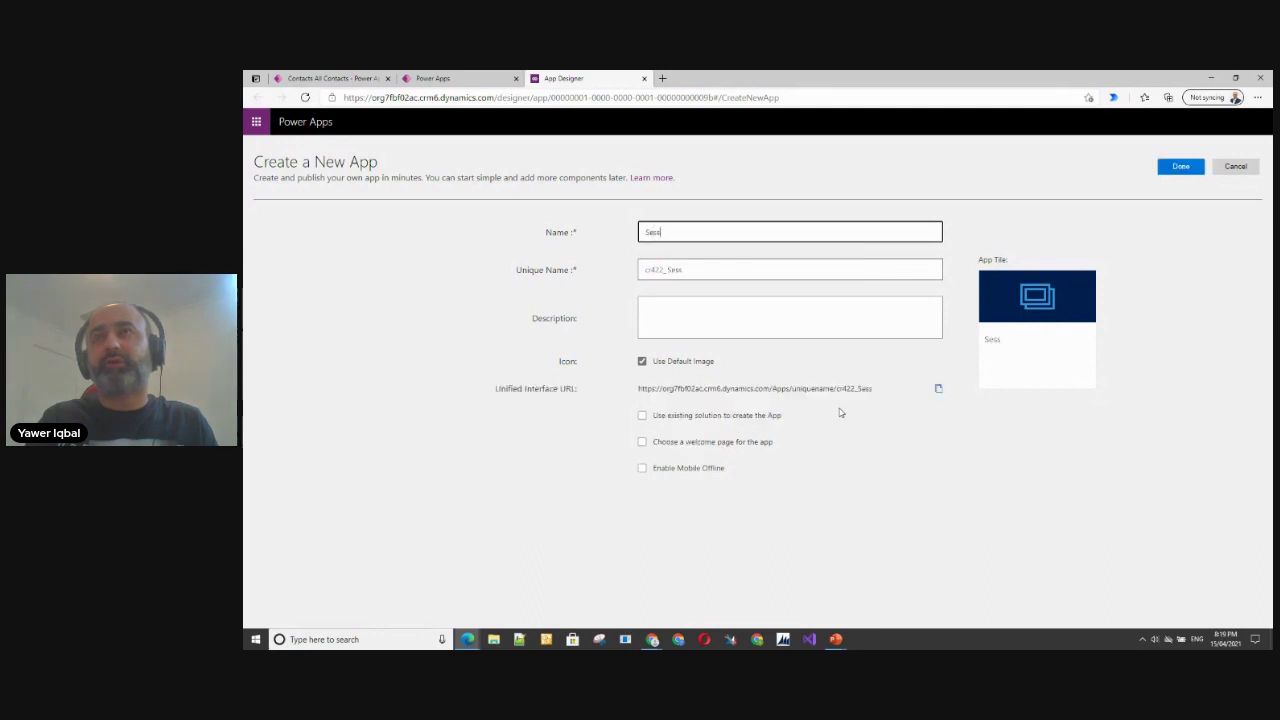
type("ionDemoA")
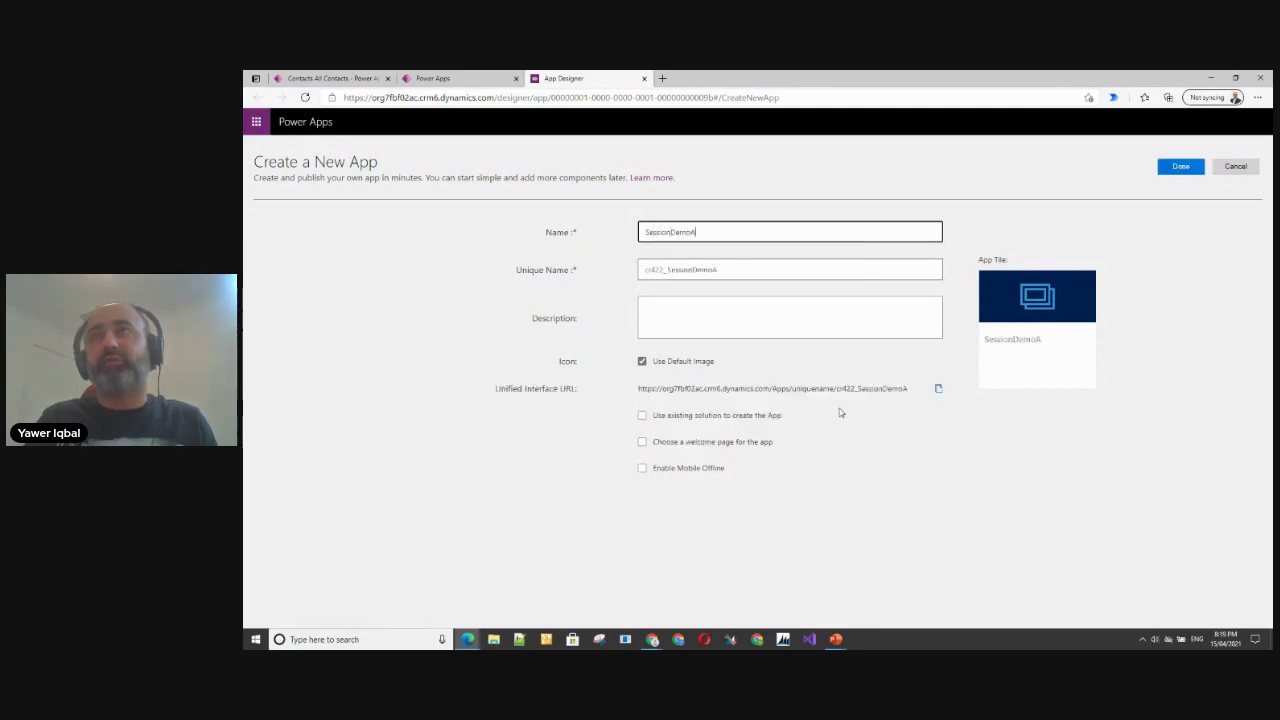
key("BackSpace")
type("MDAp")
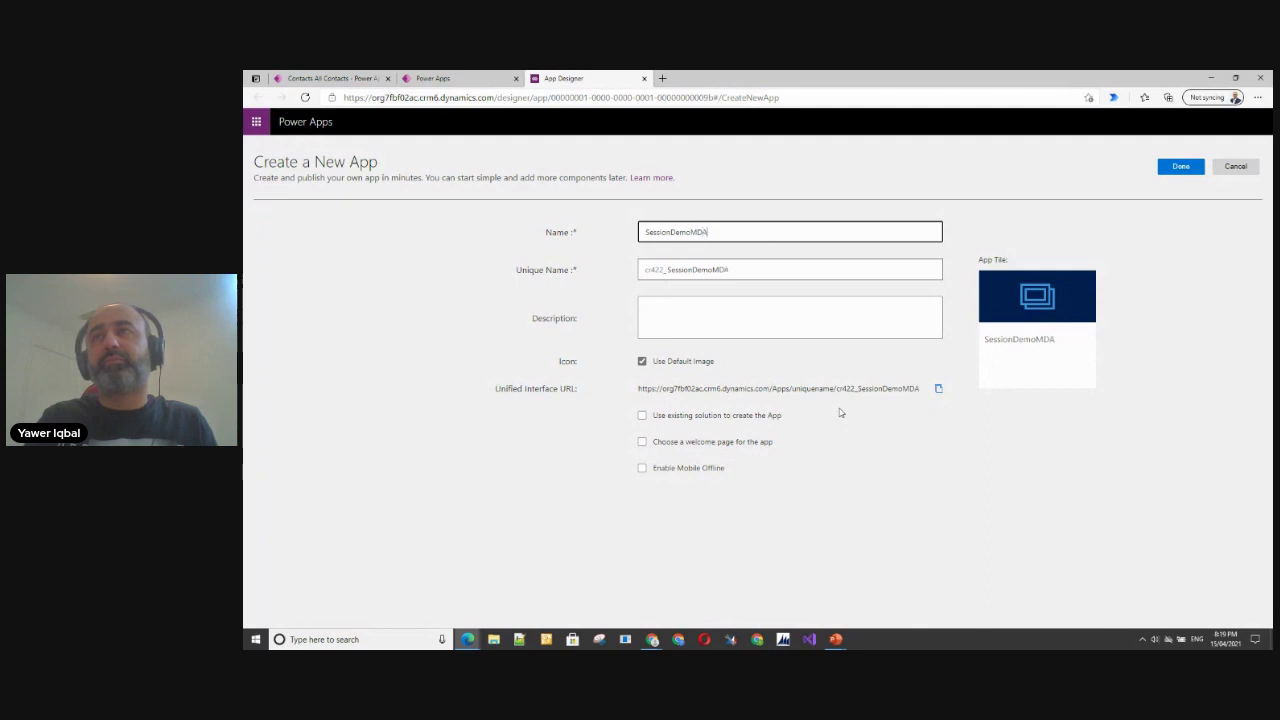
type("p")
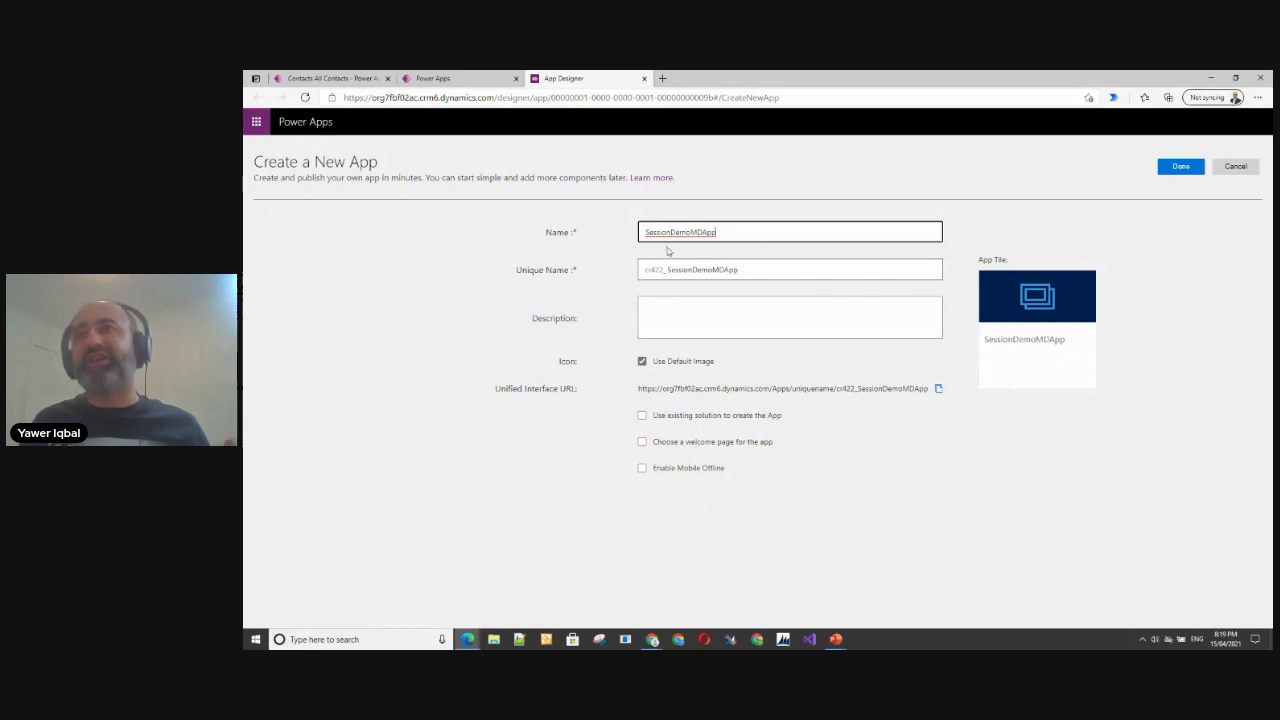
left_click(1187, 172)
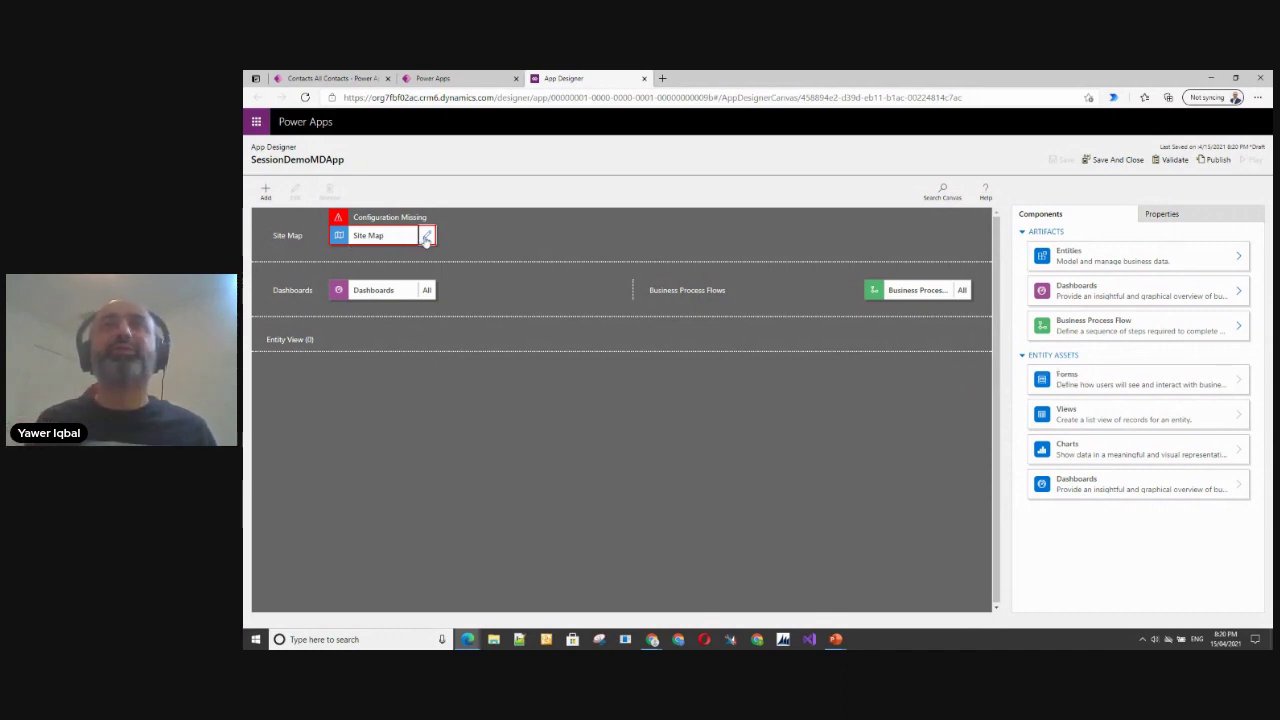
Step: Open the app's site map for editing, try to save it as it is, and expand the error details
left_click(426, 238)
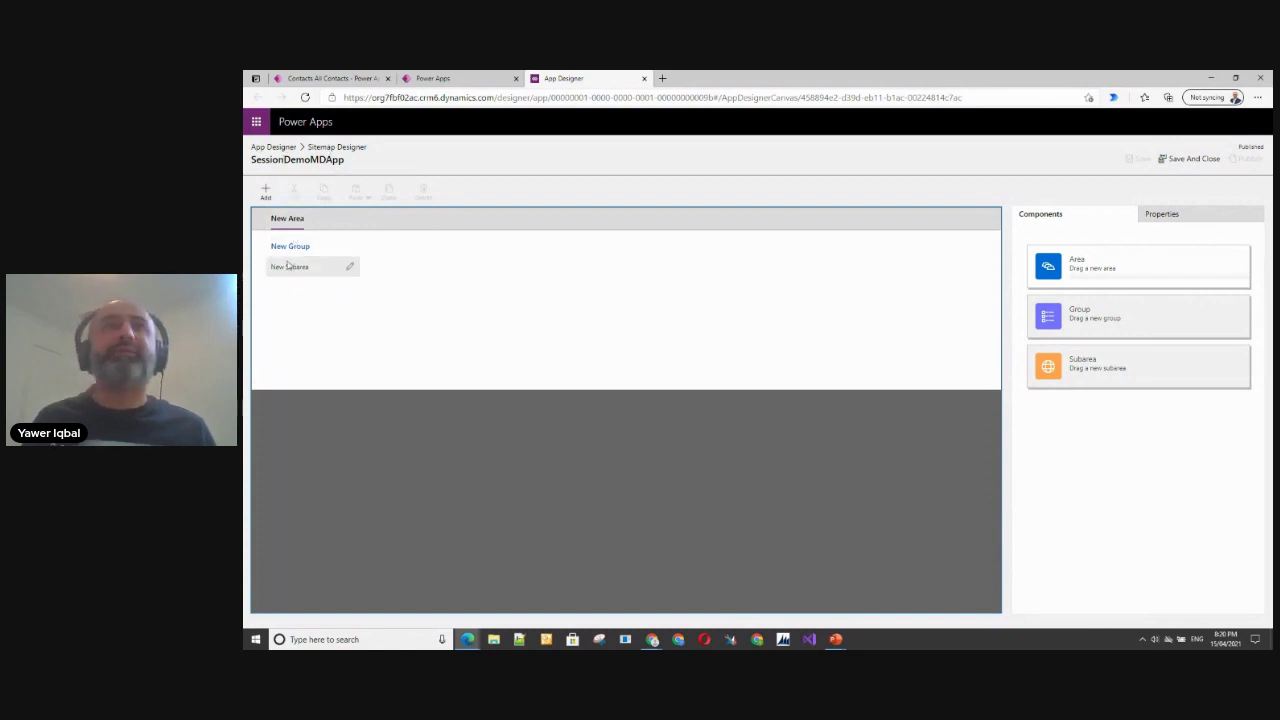
left_click(1201, 158)
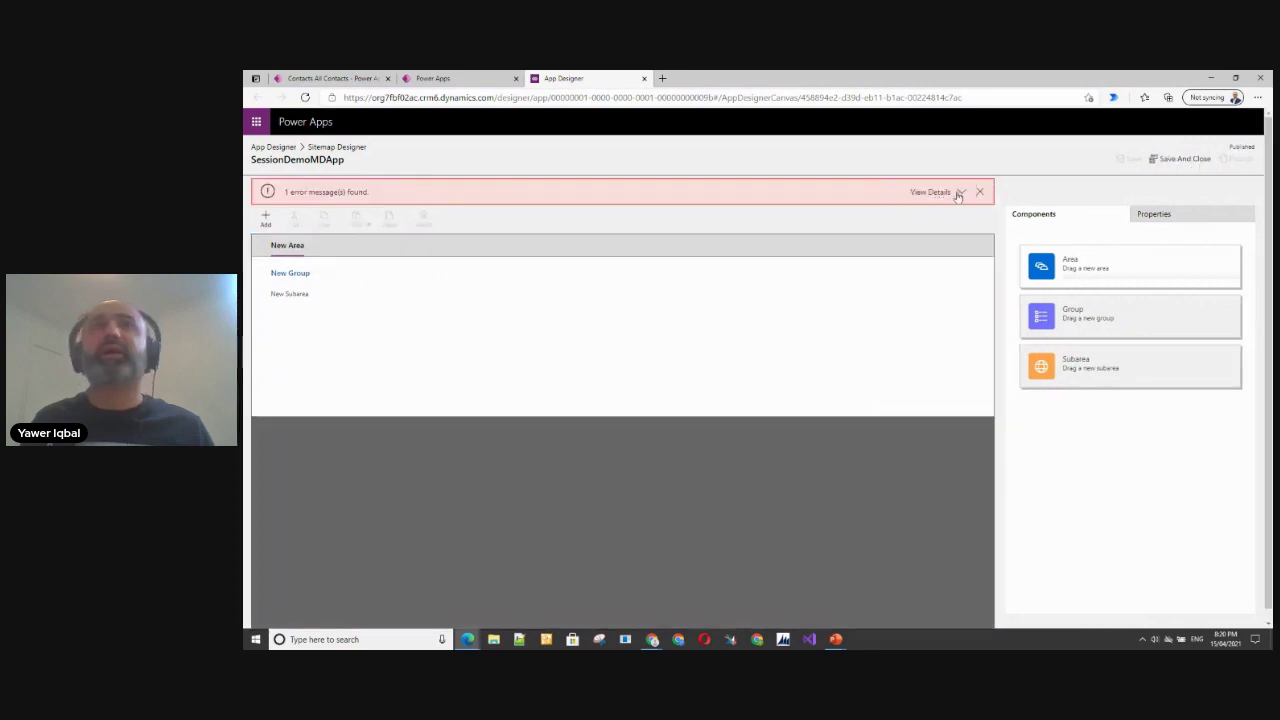
left_click(963, 193)
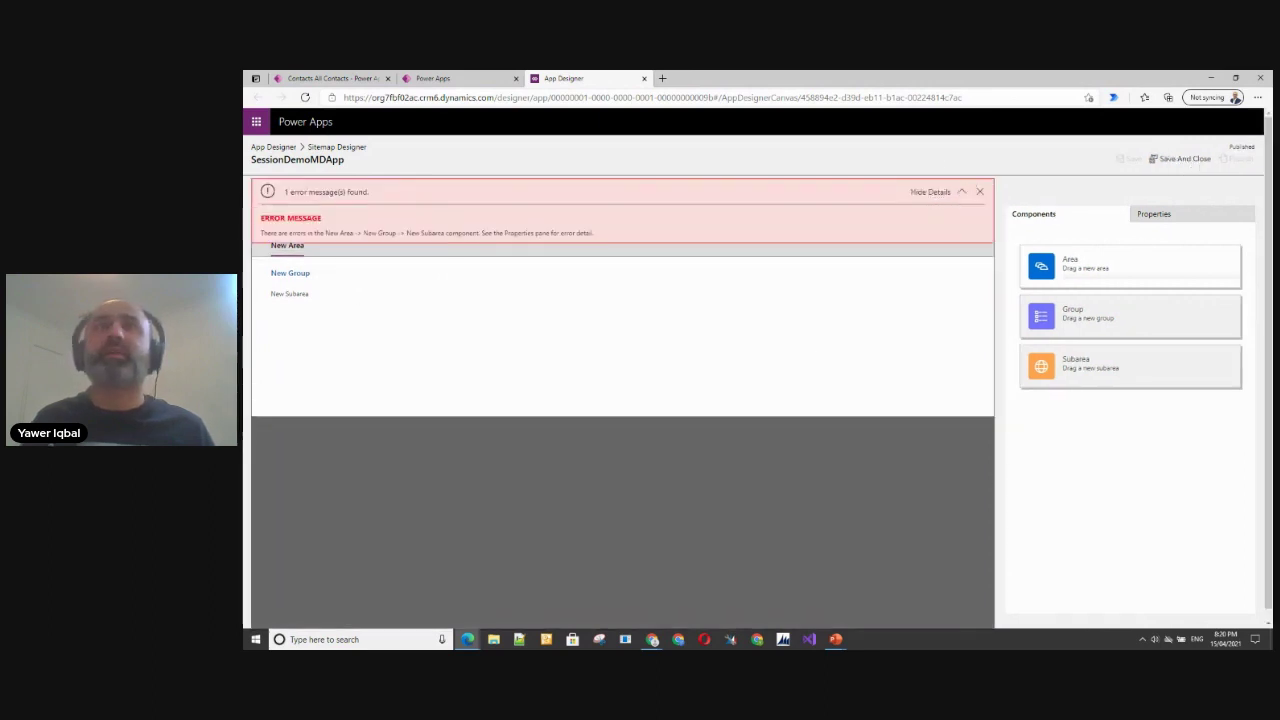
Step: Configure the new subarea with type Entity and entity Account, and save the site map
left_click(299, 297)
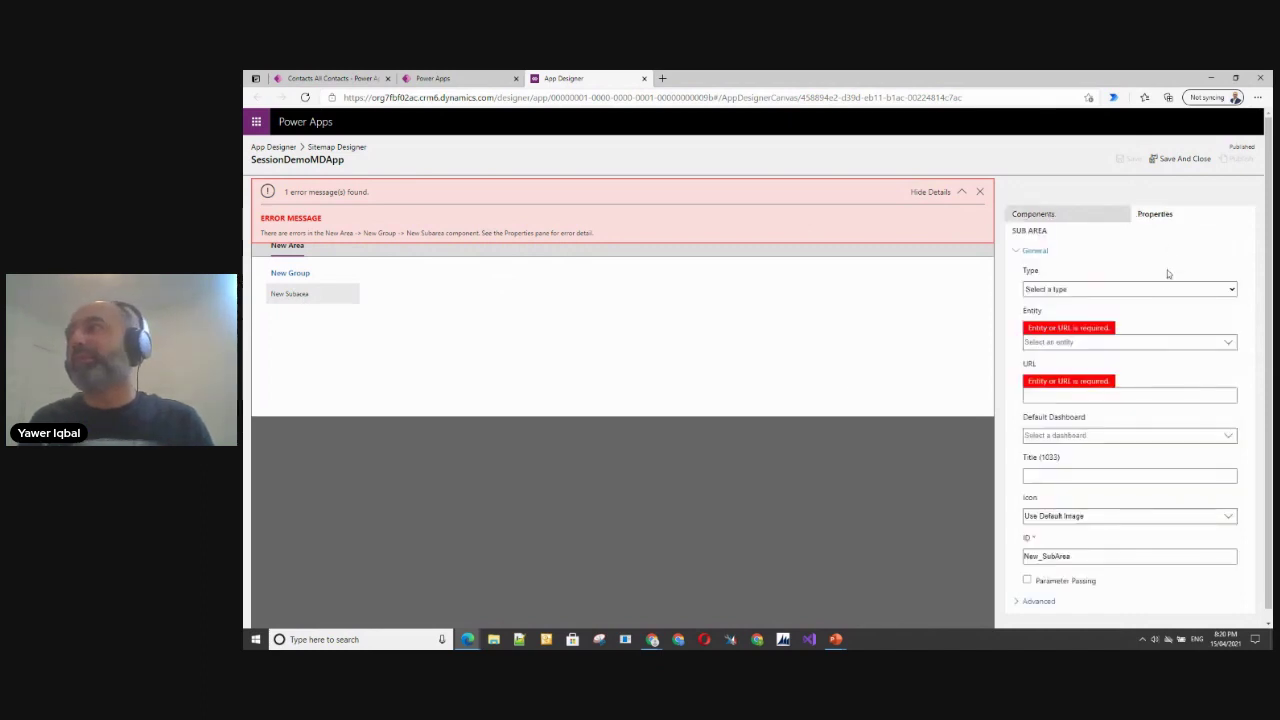
left_click(1214, 290)
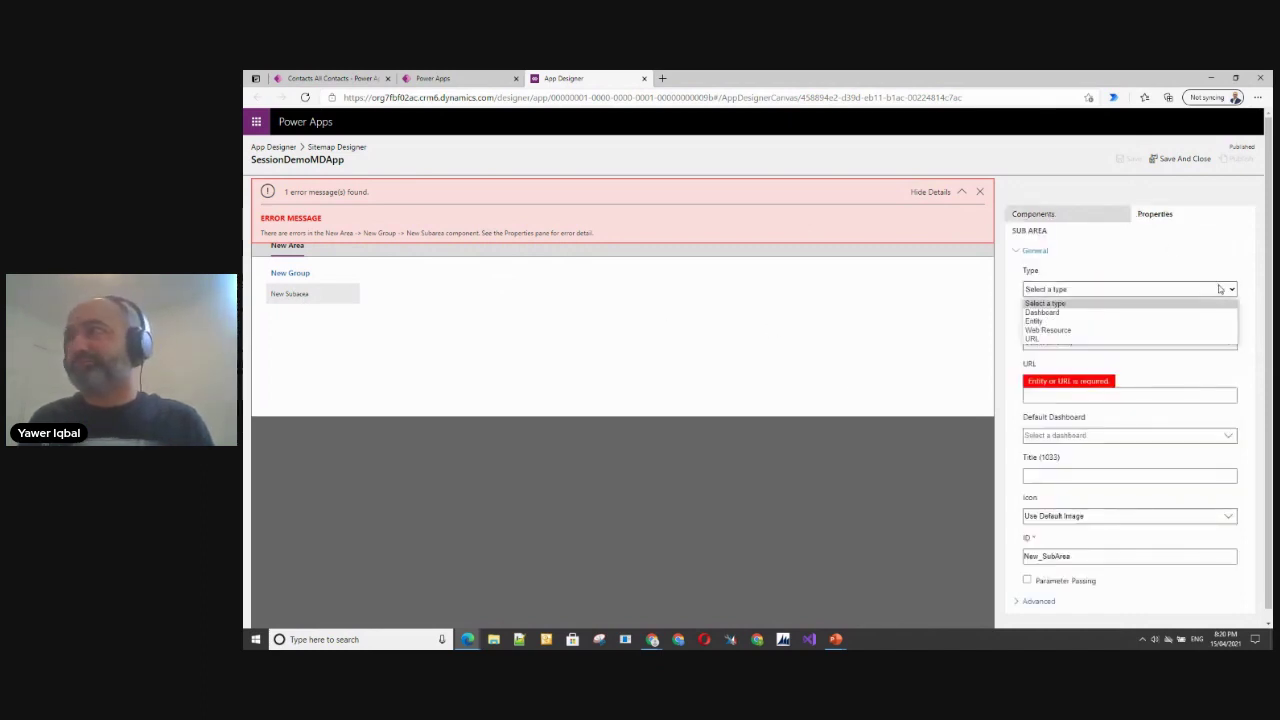
left_click(1034, 321)
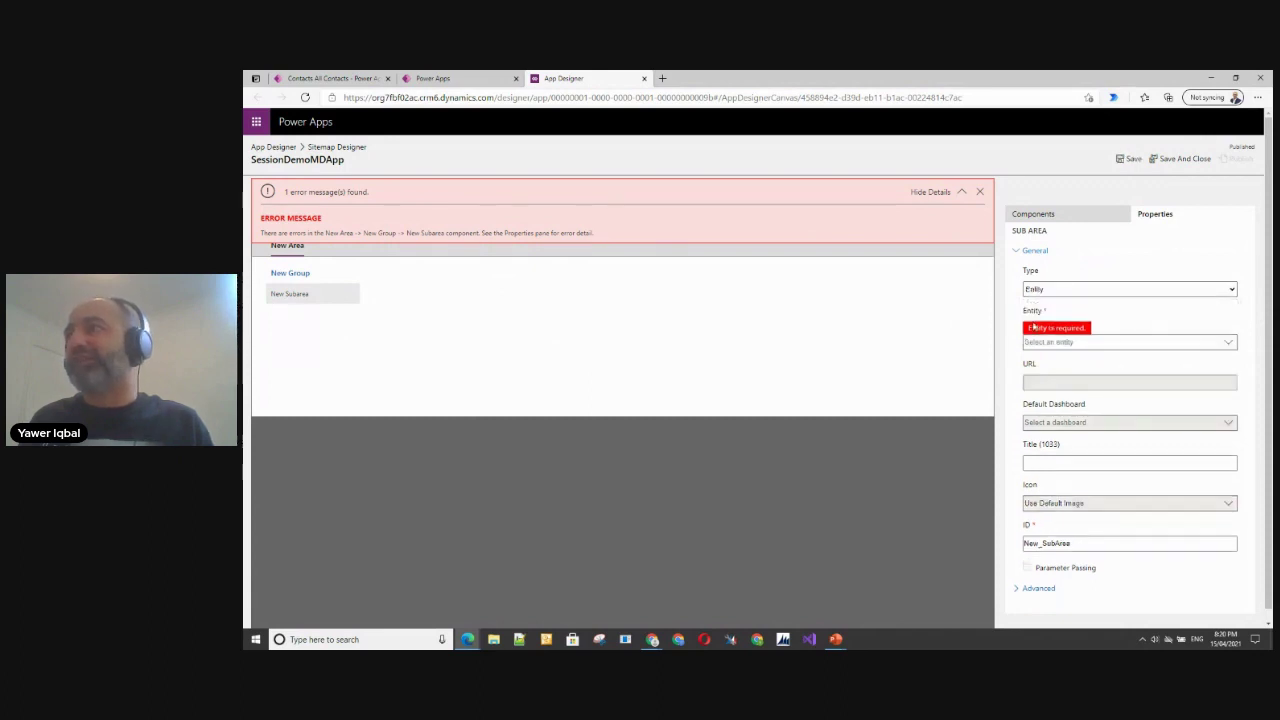
left_click(1231, 344)
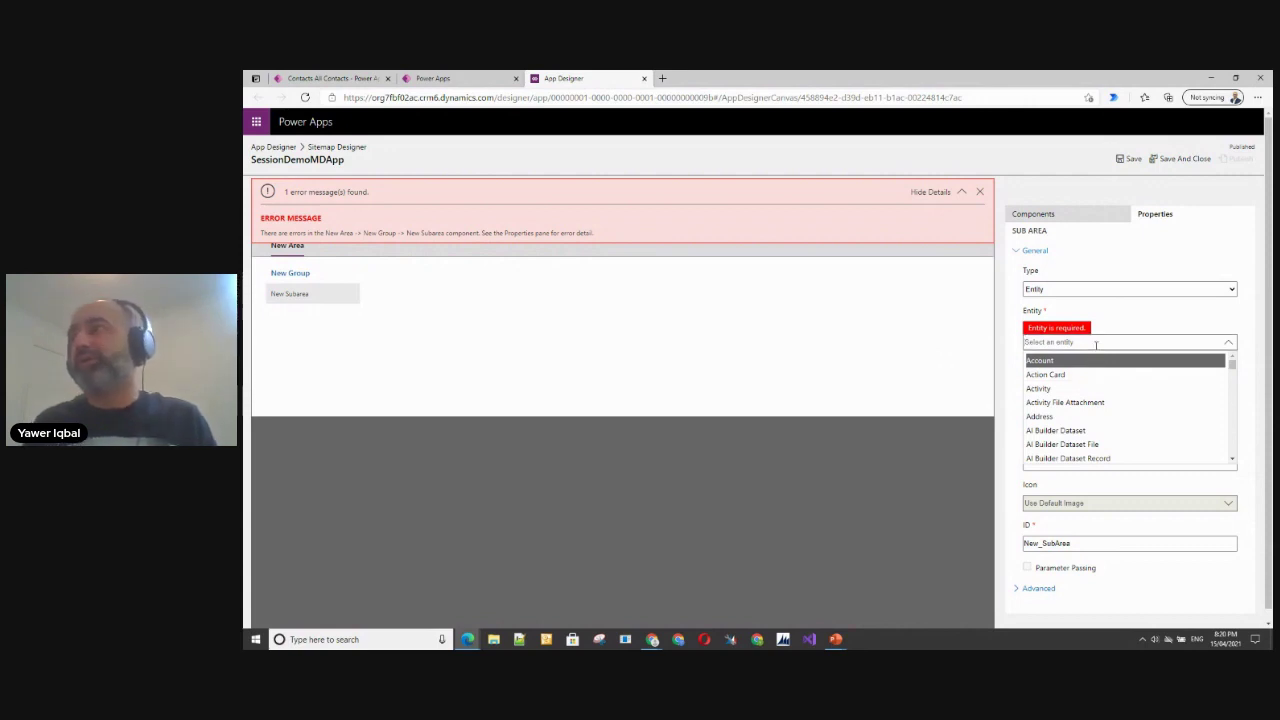
left_click(1068, 362)
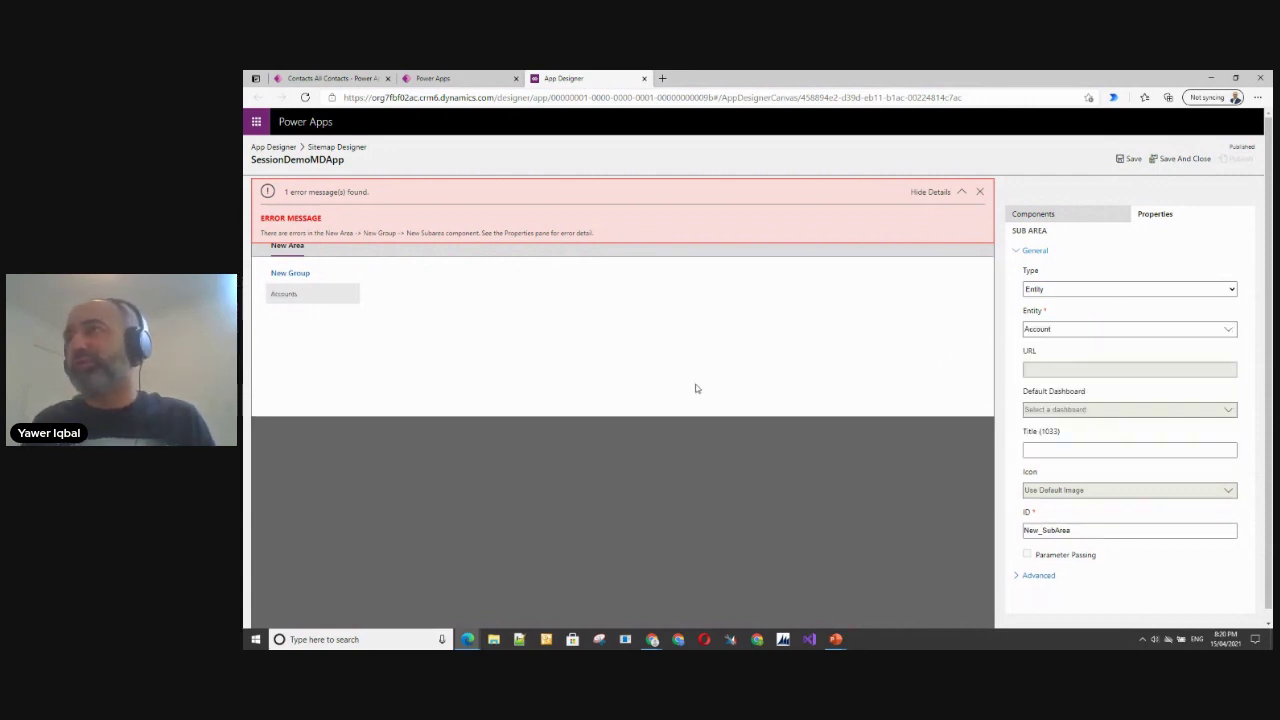
left_click(1132, 159)
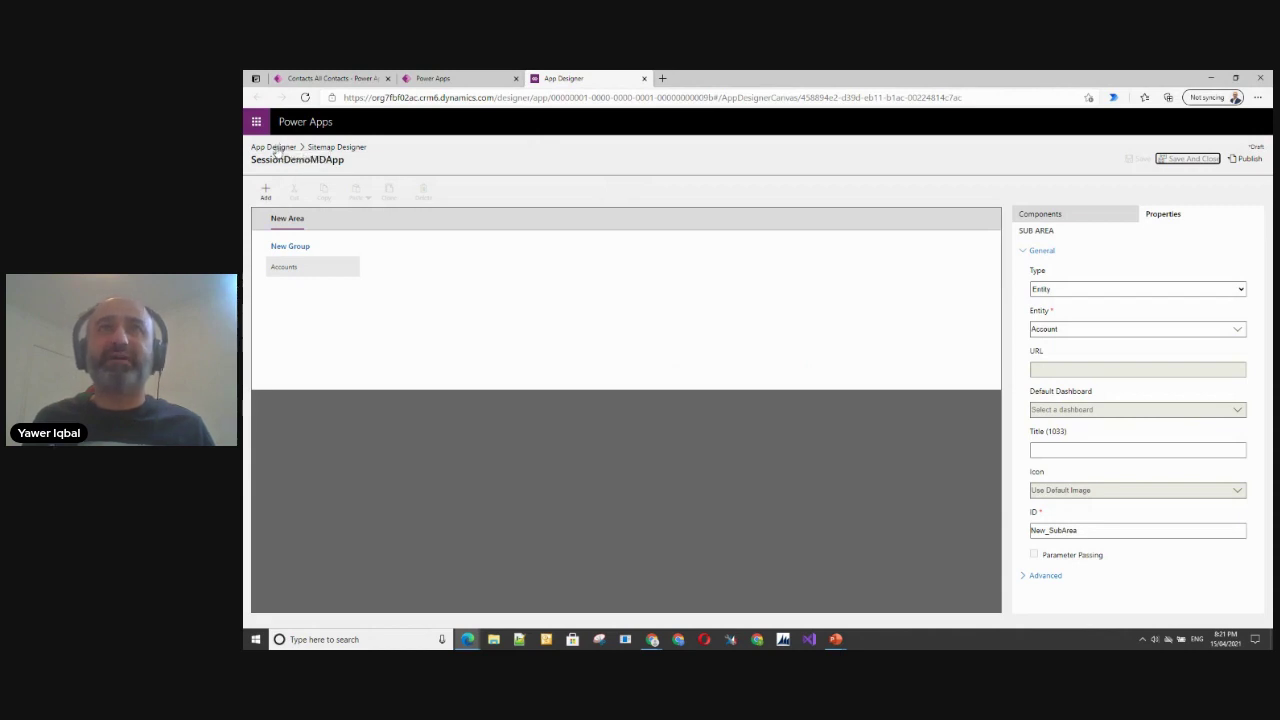
Step: Return to the app's design canvas, save and publish the app, and play it
left_click(278, 149)
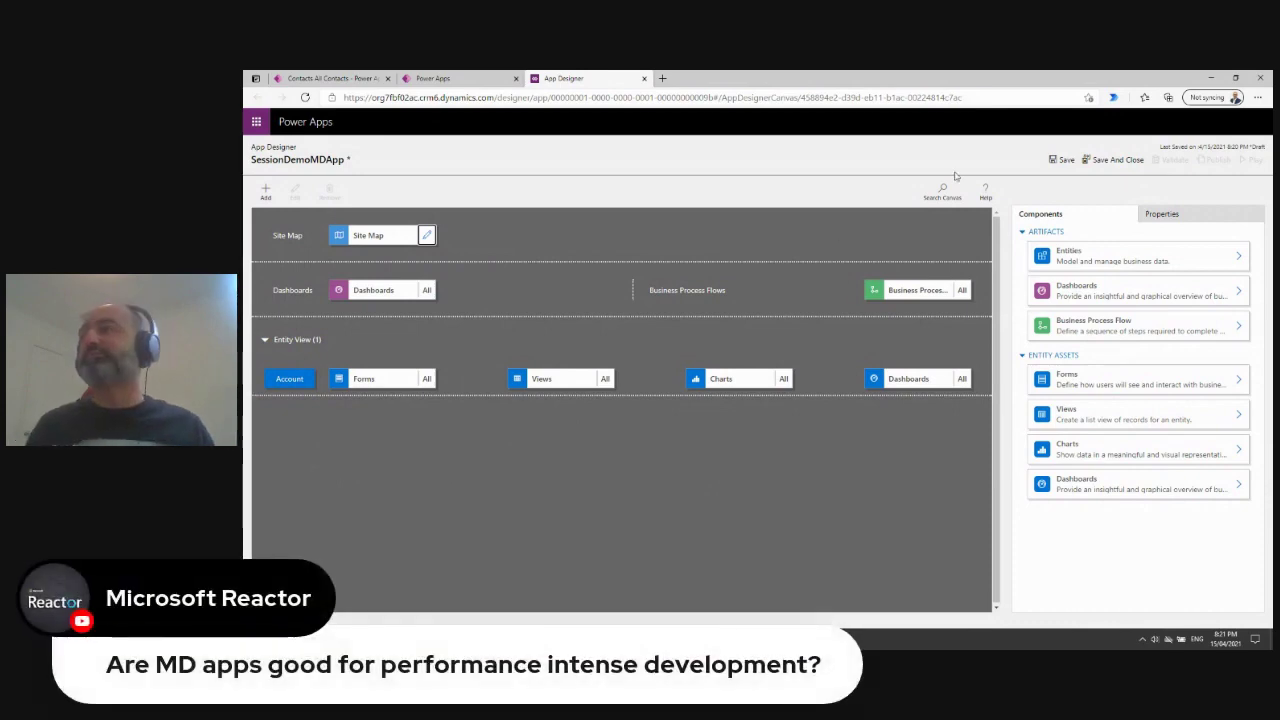
left_click(1062, 160)
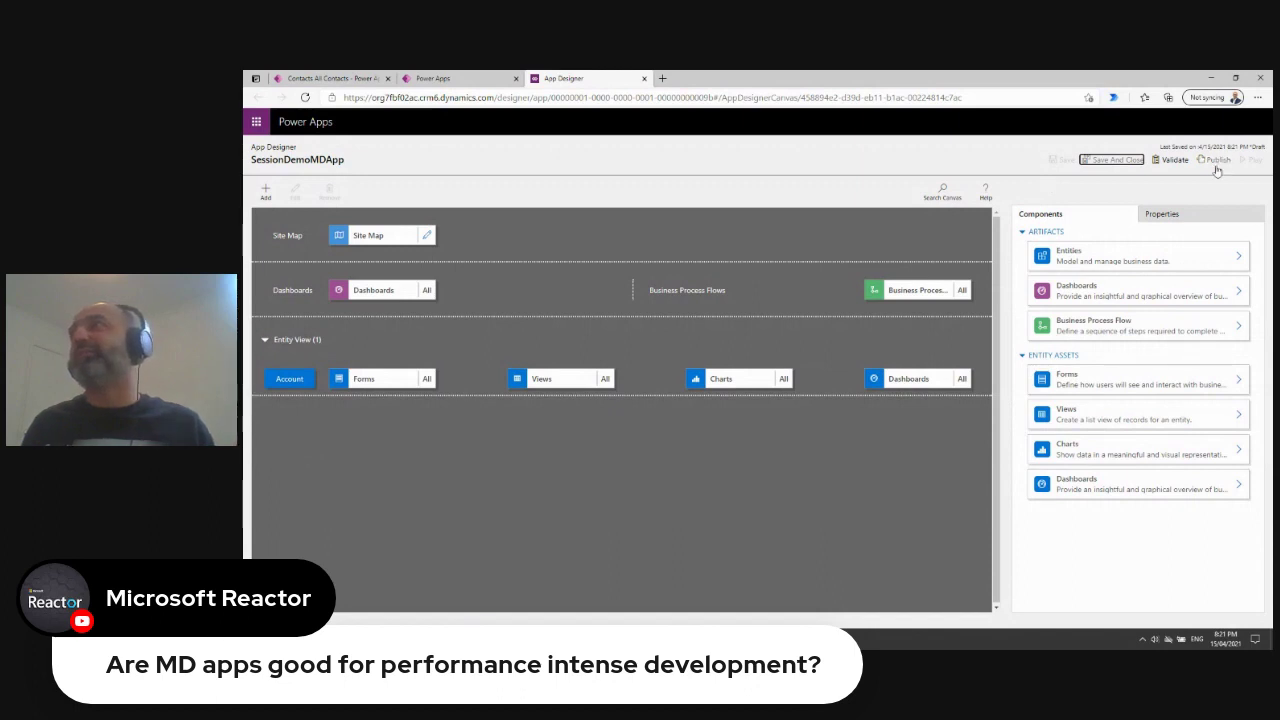
left_click(1216, 161)
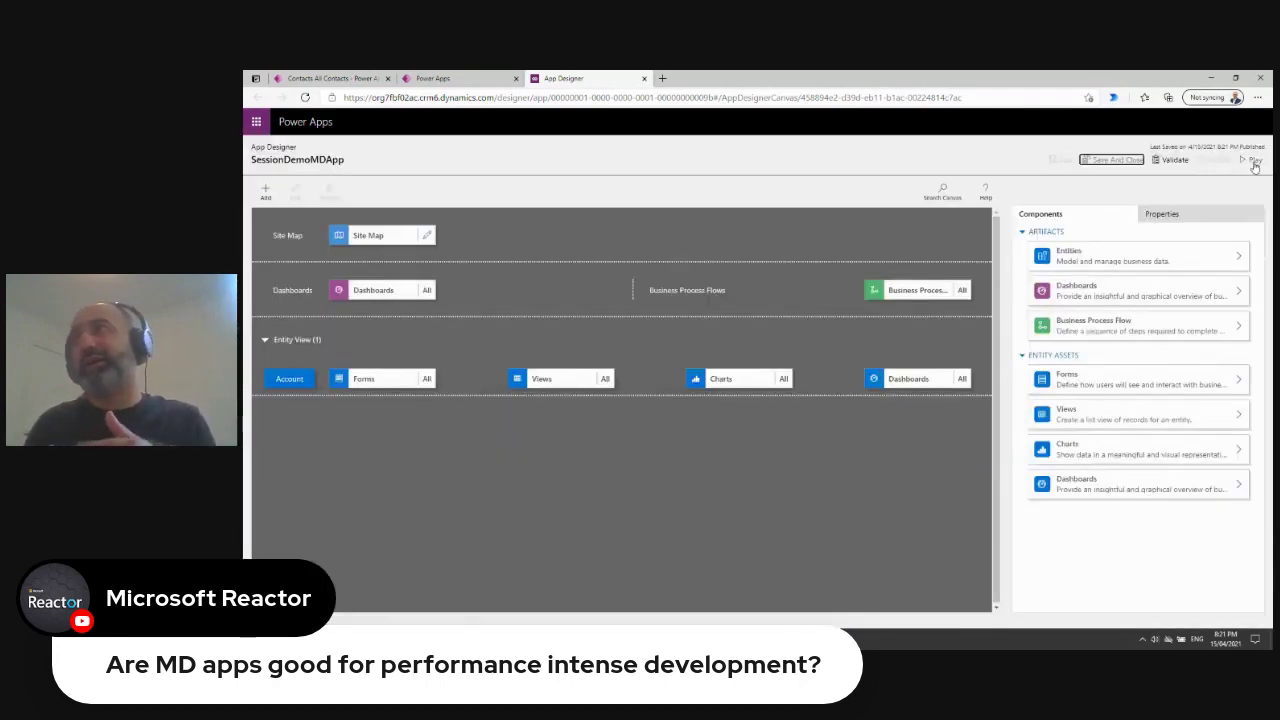
left_click(1255, 166)
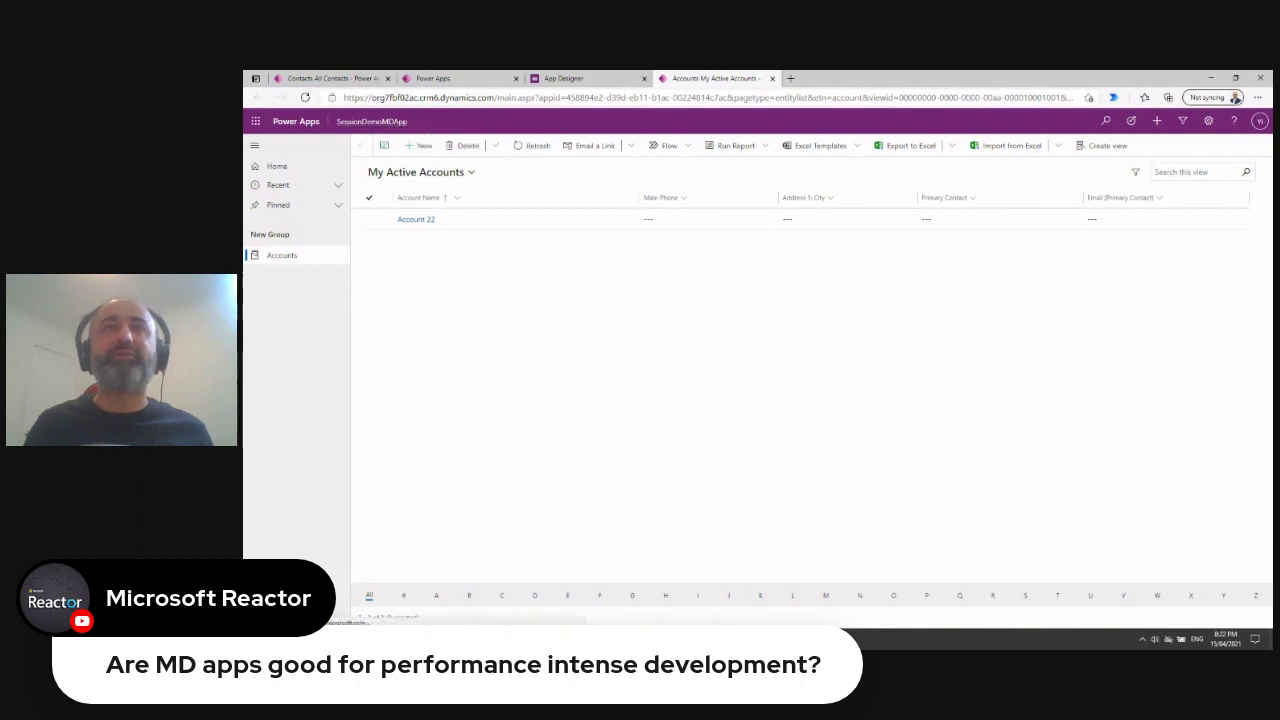
Step: Compare the site map's area, group and subarea with the navigation of the running app, and return to the app's design canvas
left_click(585, 80)
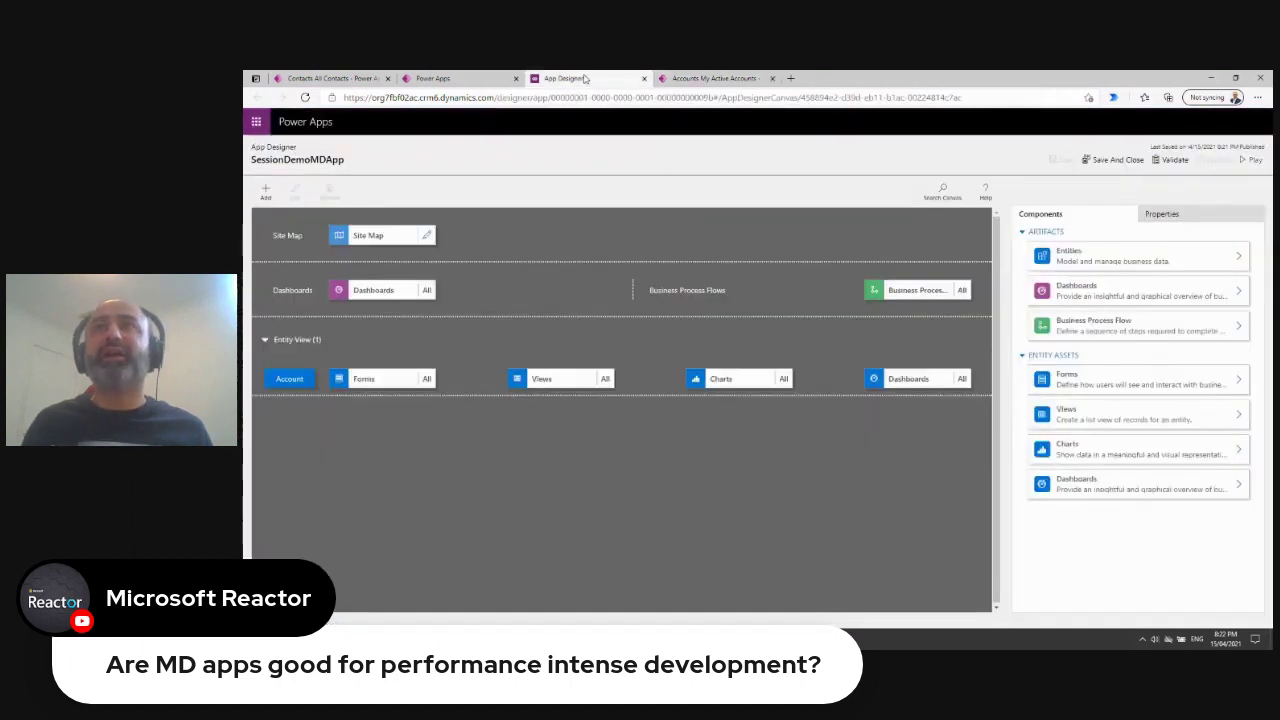
left_click(427, 238)
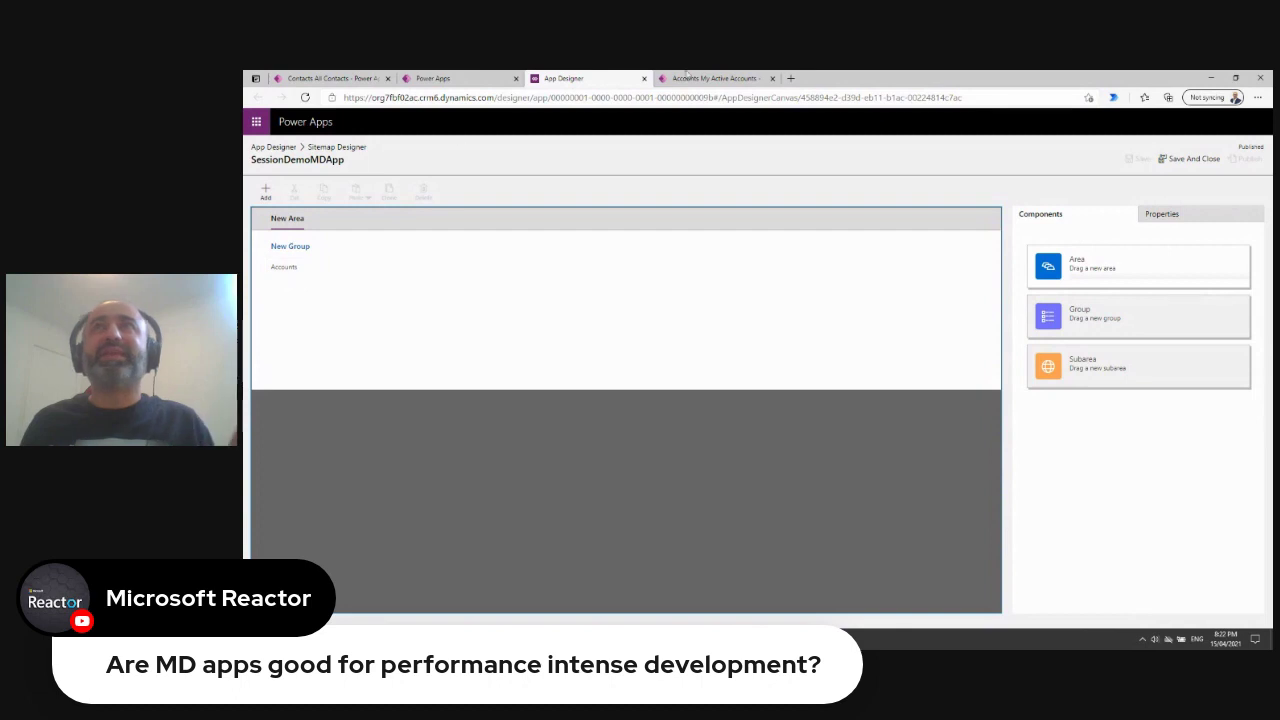
left_click(700, 78)
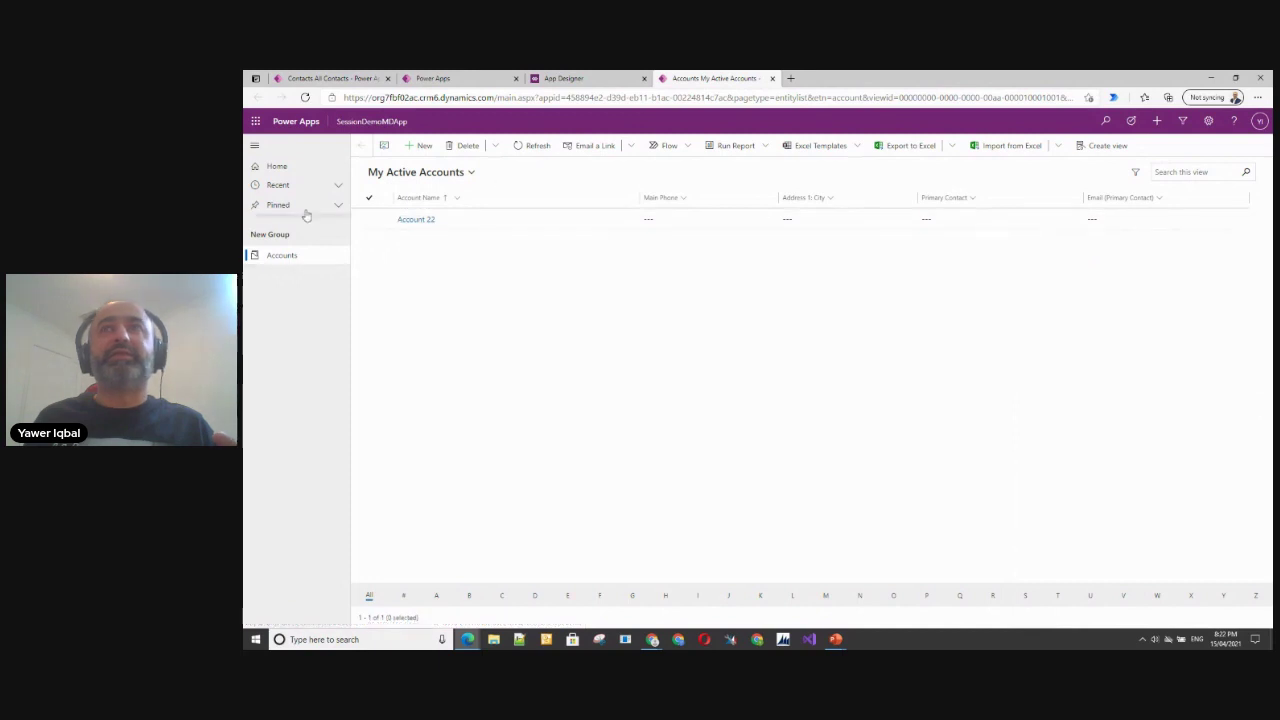
left_click(578, 80)
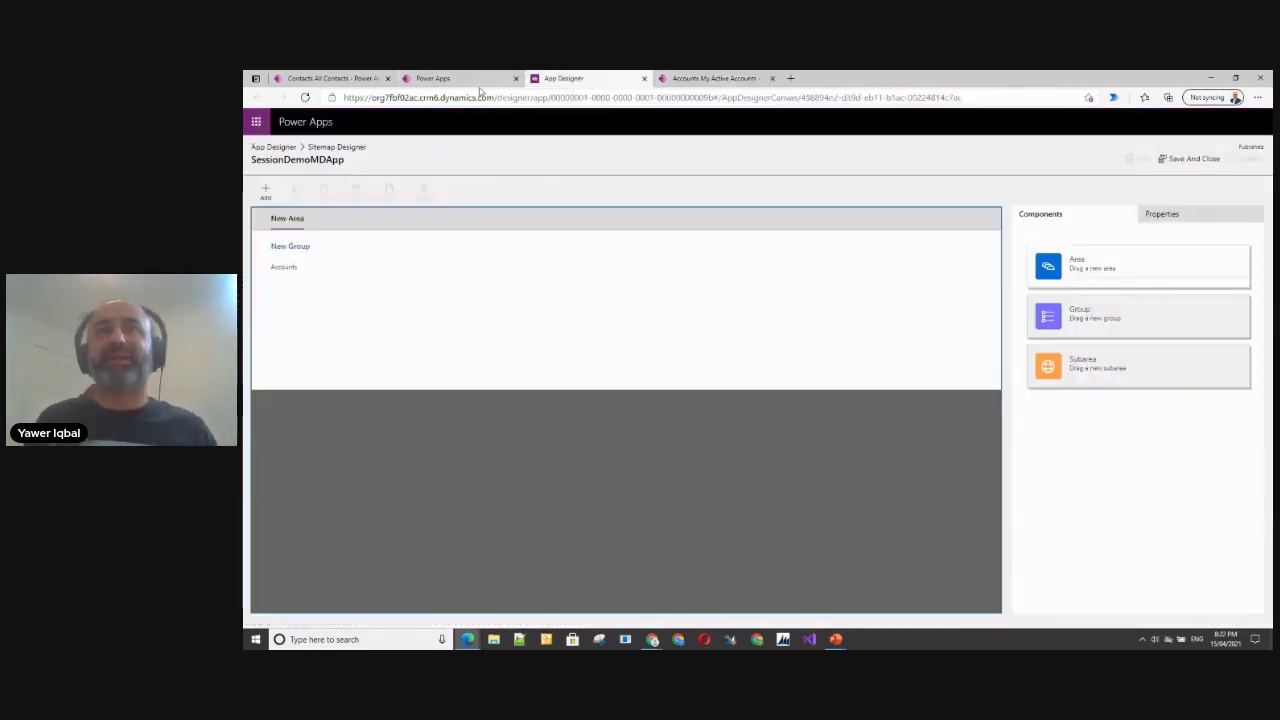
left_click(284, 148)
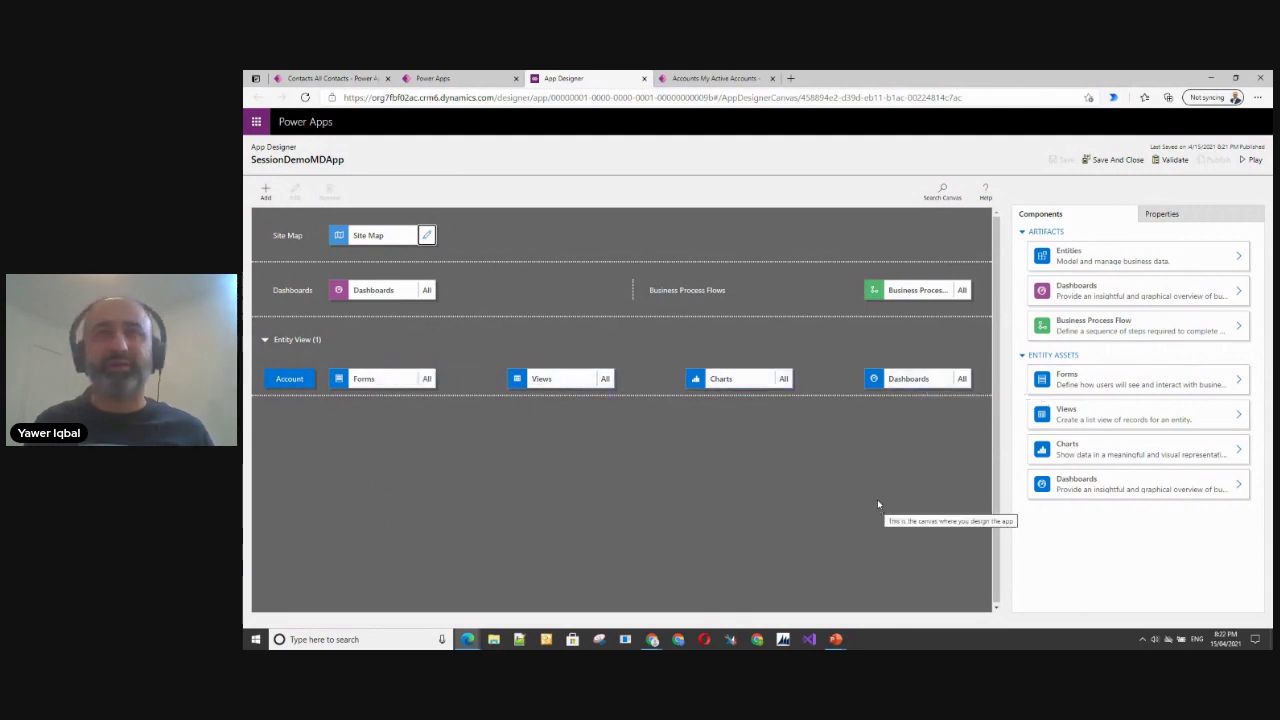
Step: Open the app's site map for editing and rename the group New Group as Tables
left_click(425, 237)
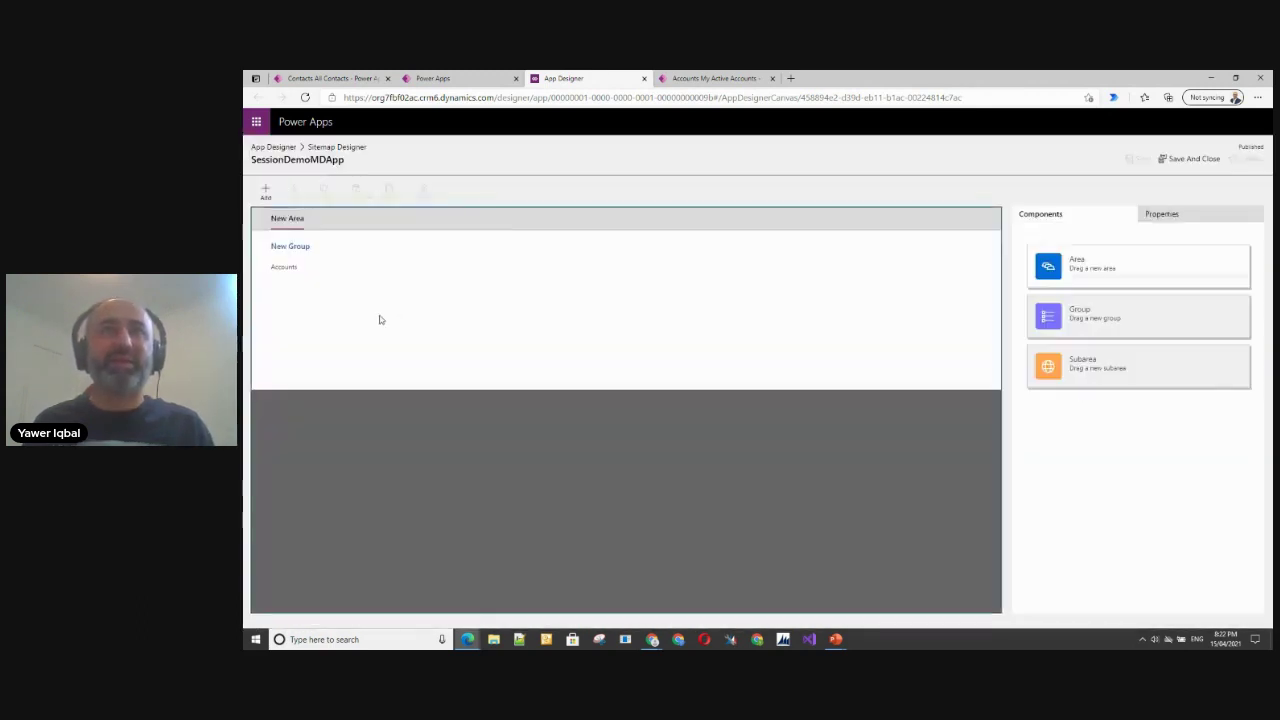
left_click(350, 246)
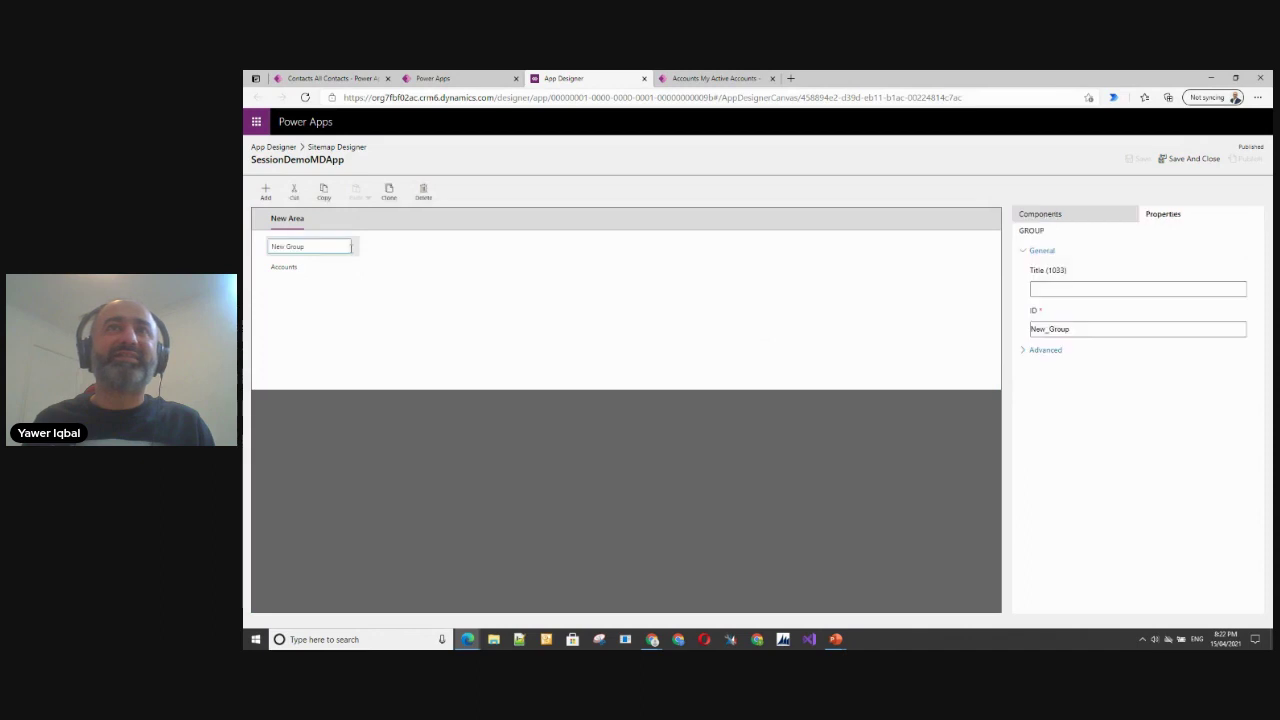
double_click(336, 248)
triple_click(336, 248)
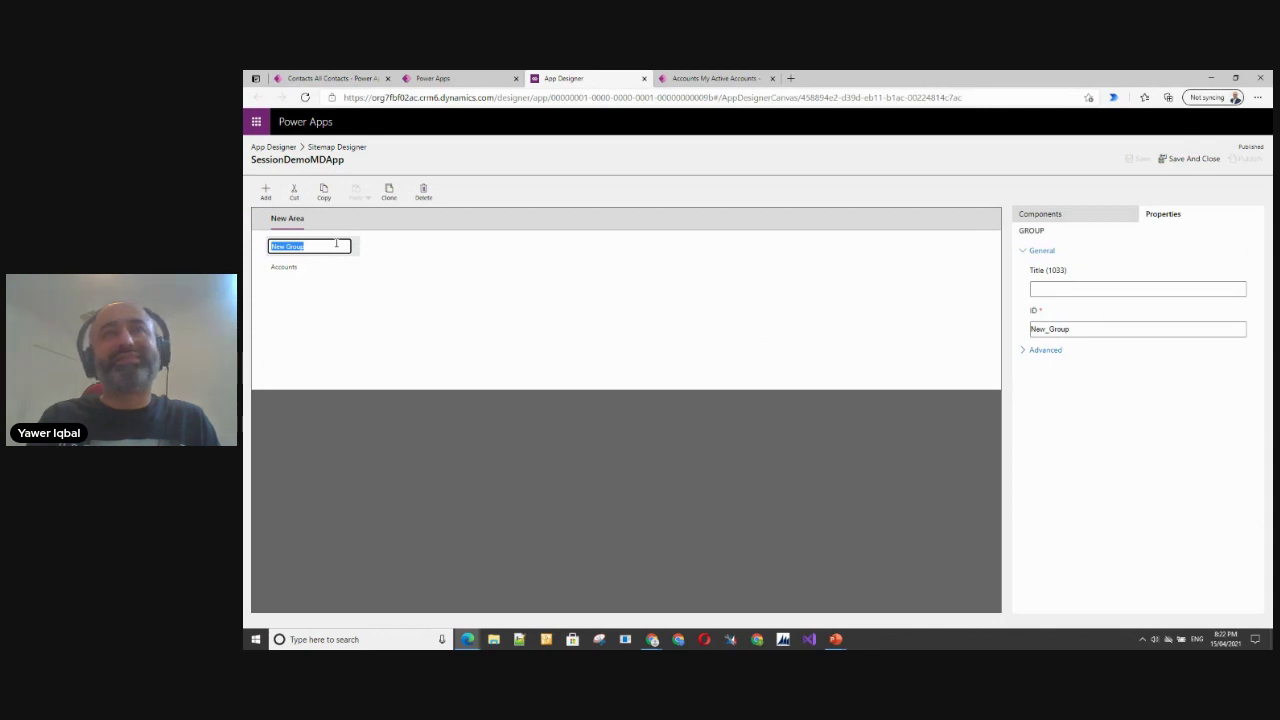
type("T")
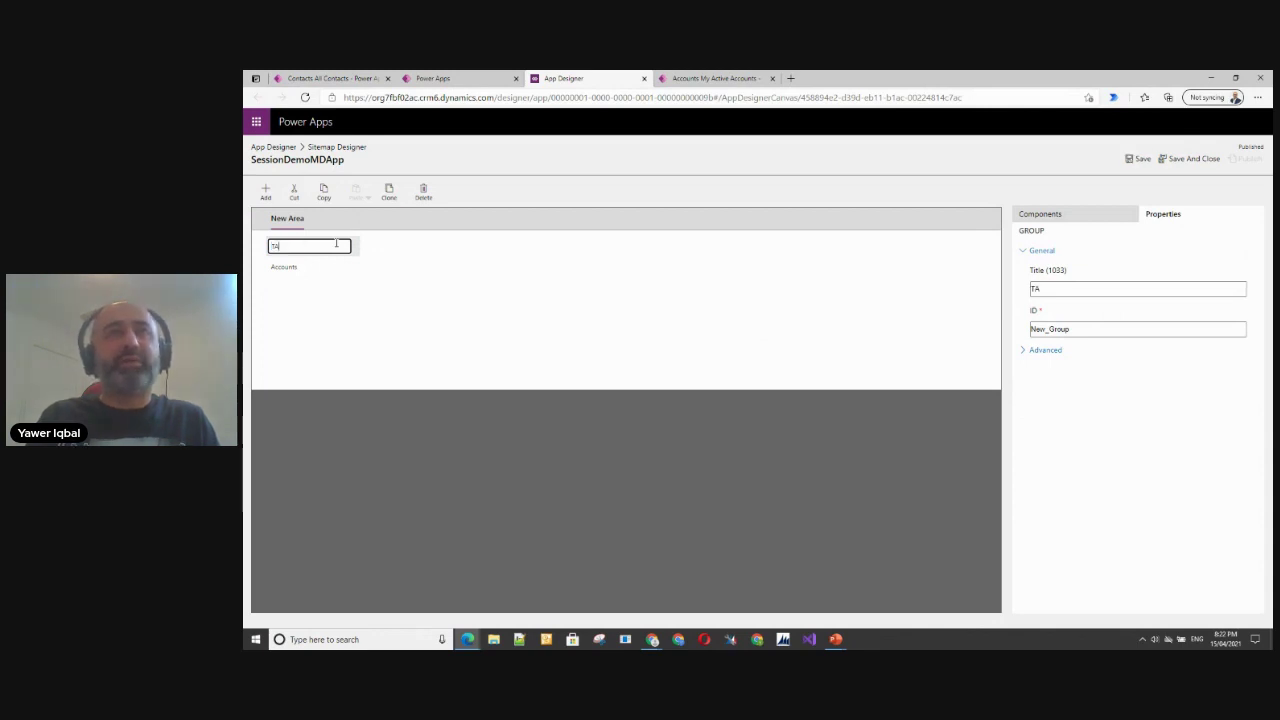
type("ables")
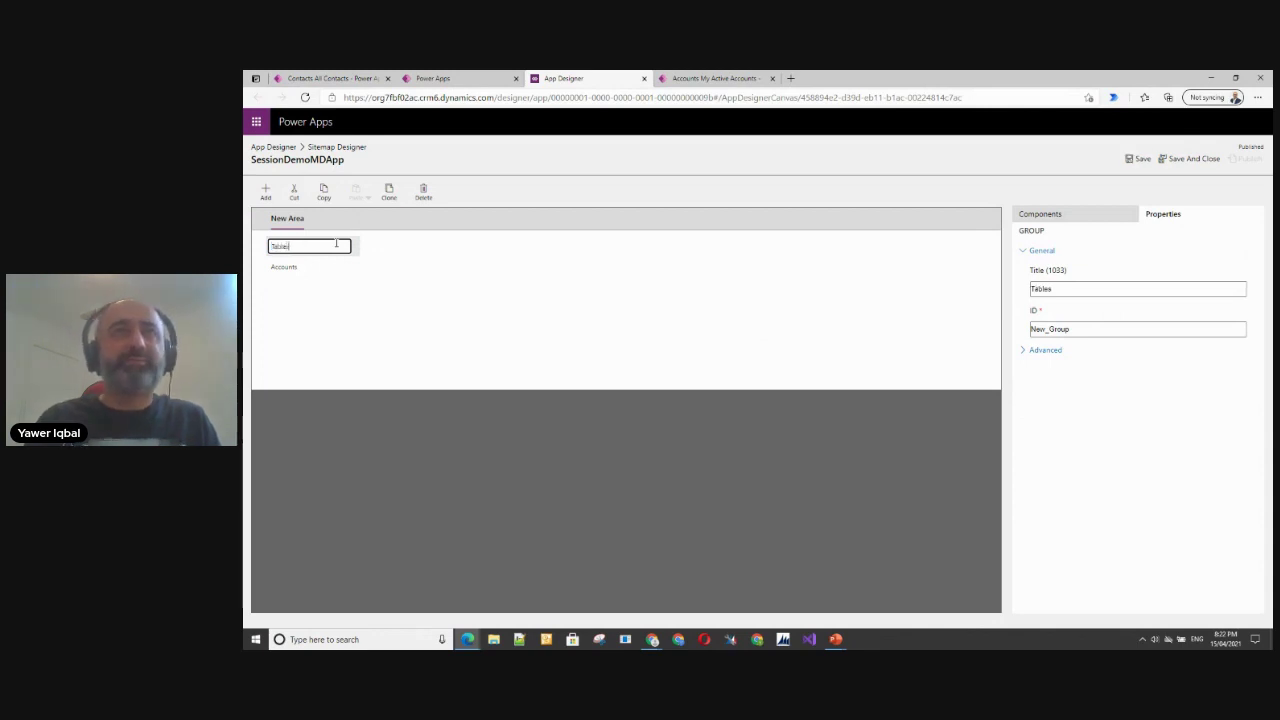
left_click(342, 307)
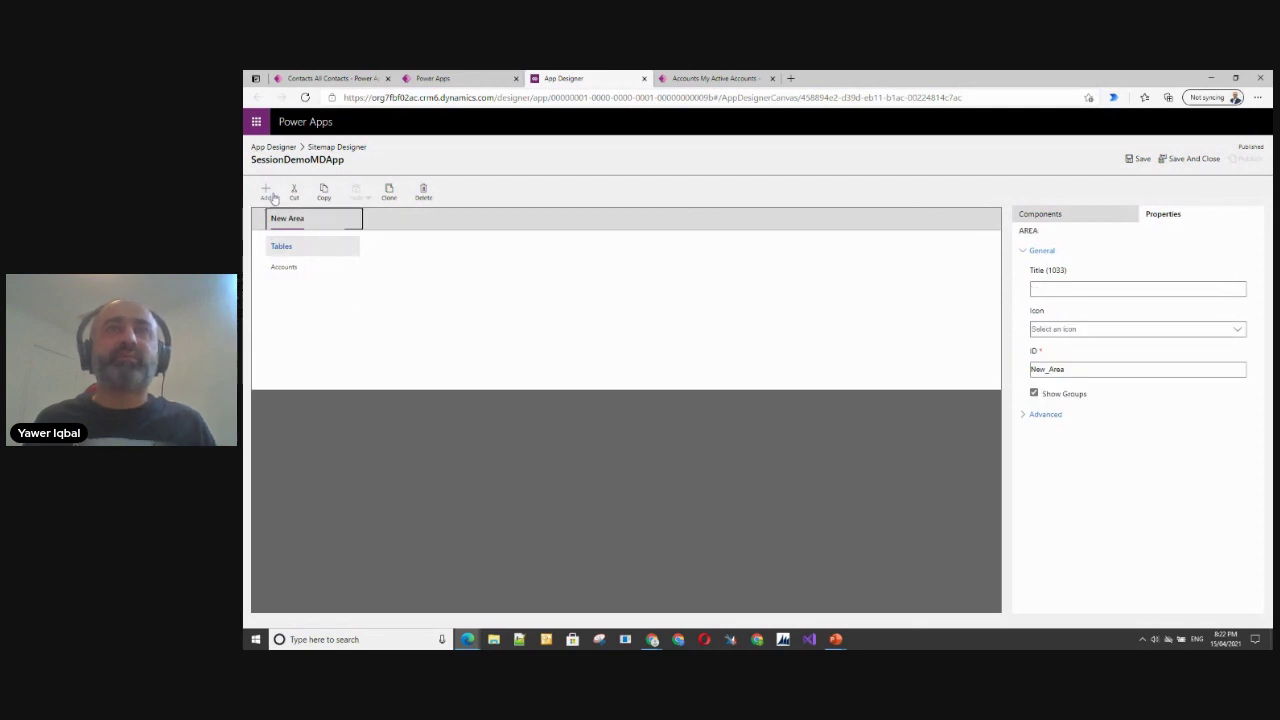
Step: Add a subarea below Accounts in the Tables group and set its type to Entity
left_click(267, 194)
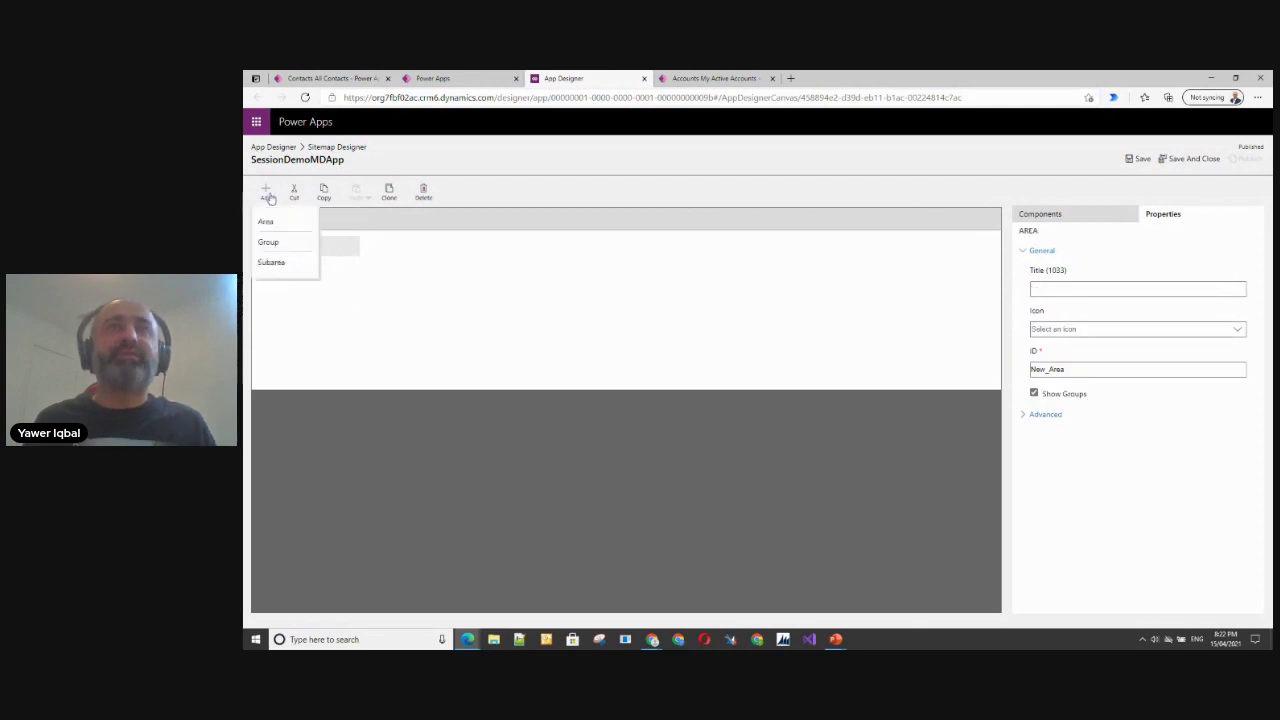
left_click(280, 263)
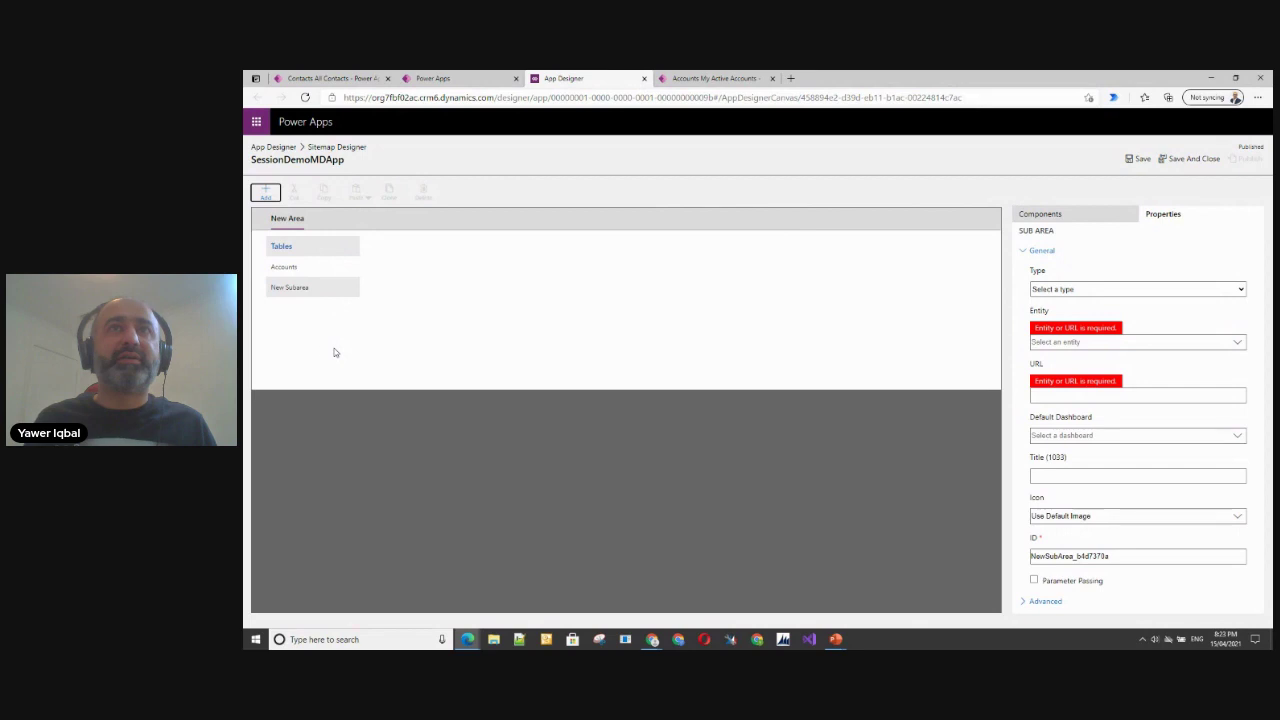
left_click(350, 289)
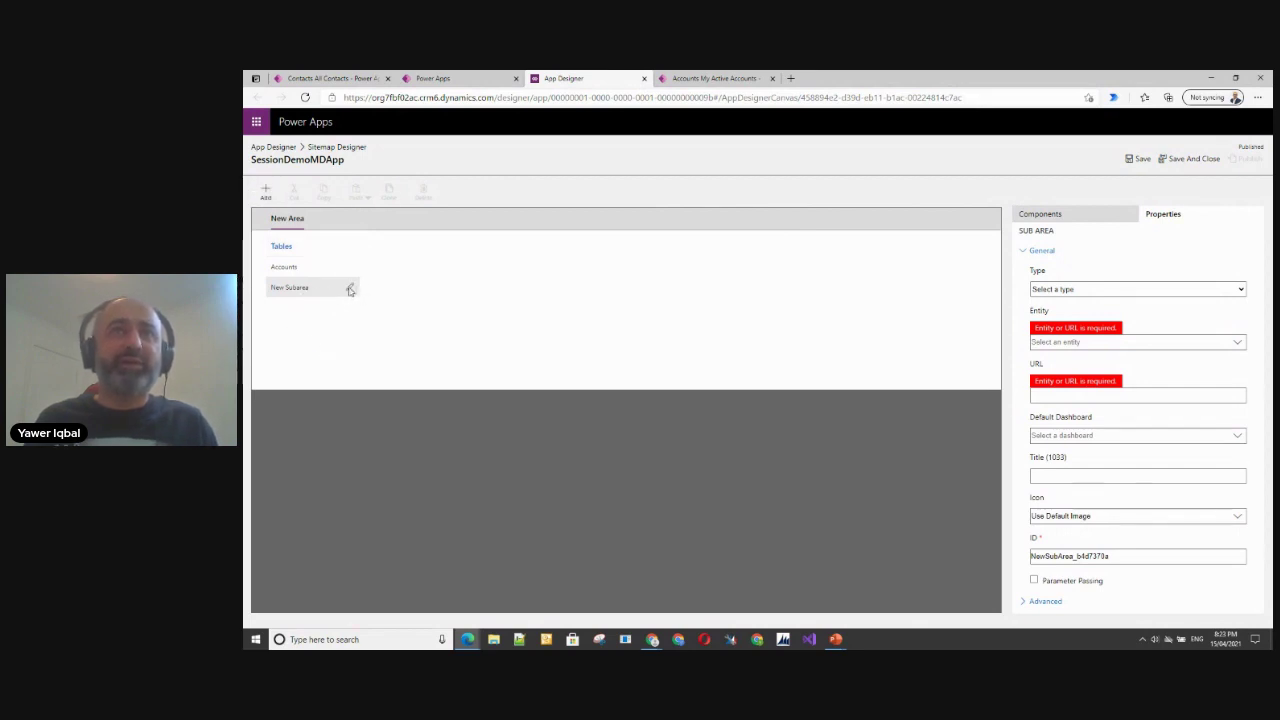
left_click(1241, 290)
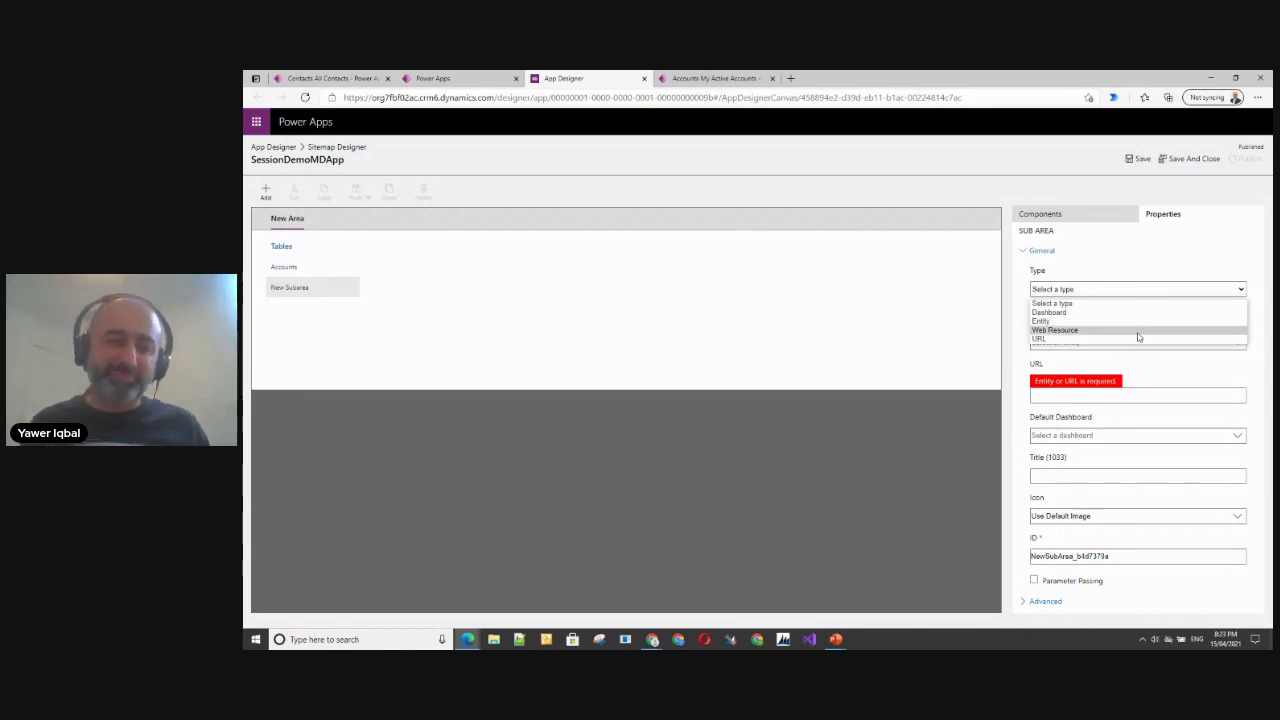
left_click(1089, 321)
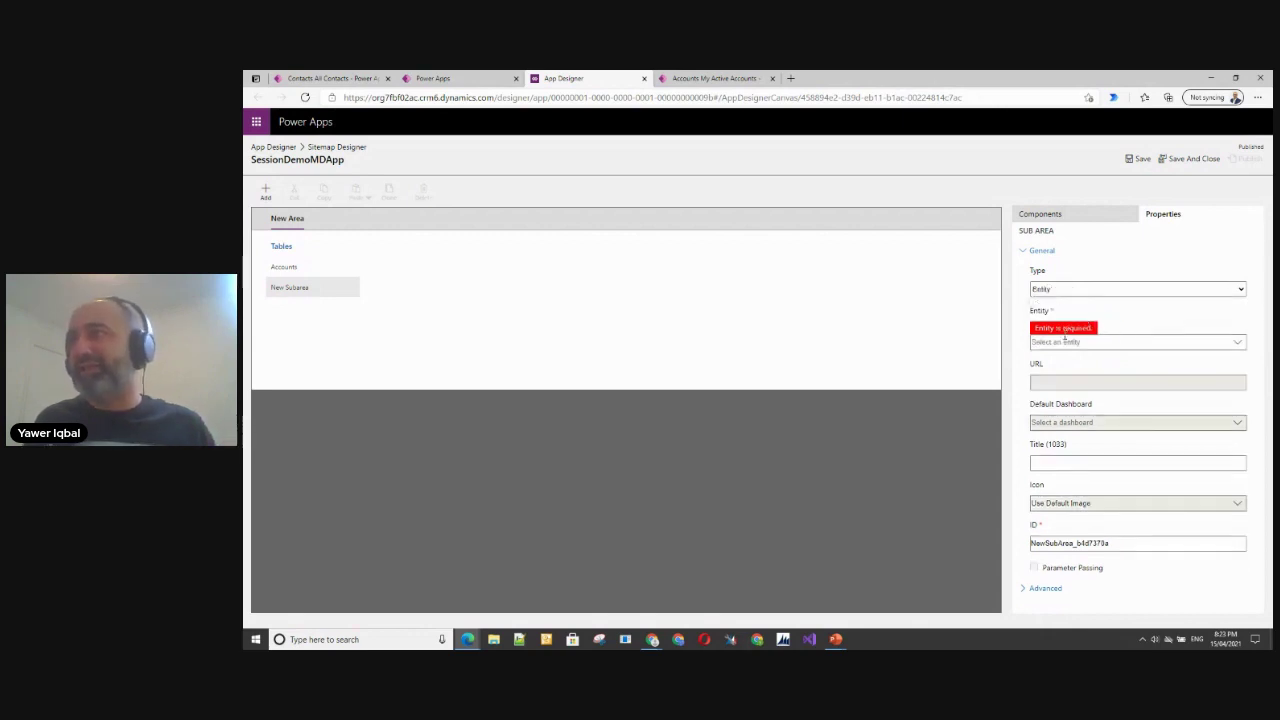
Step: Set the new subarea's entity to Contact, and save and publish the site map
left_click(1240, 345)
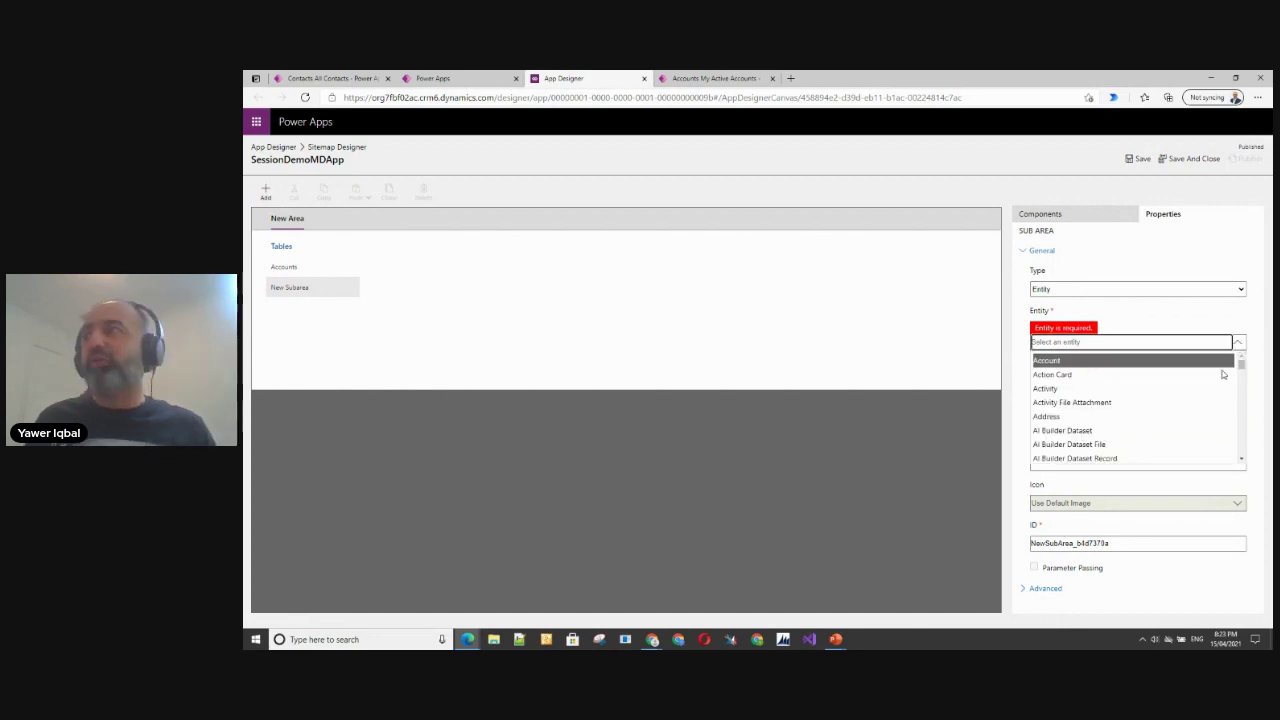
scroll(1176, 386, "down", 5)
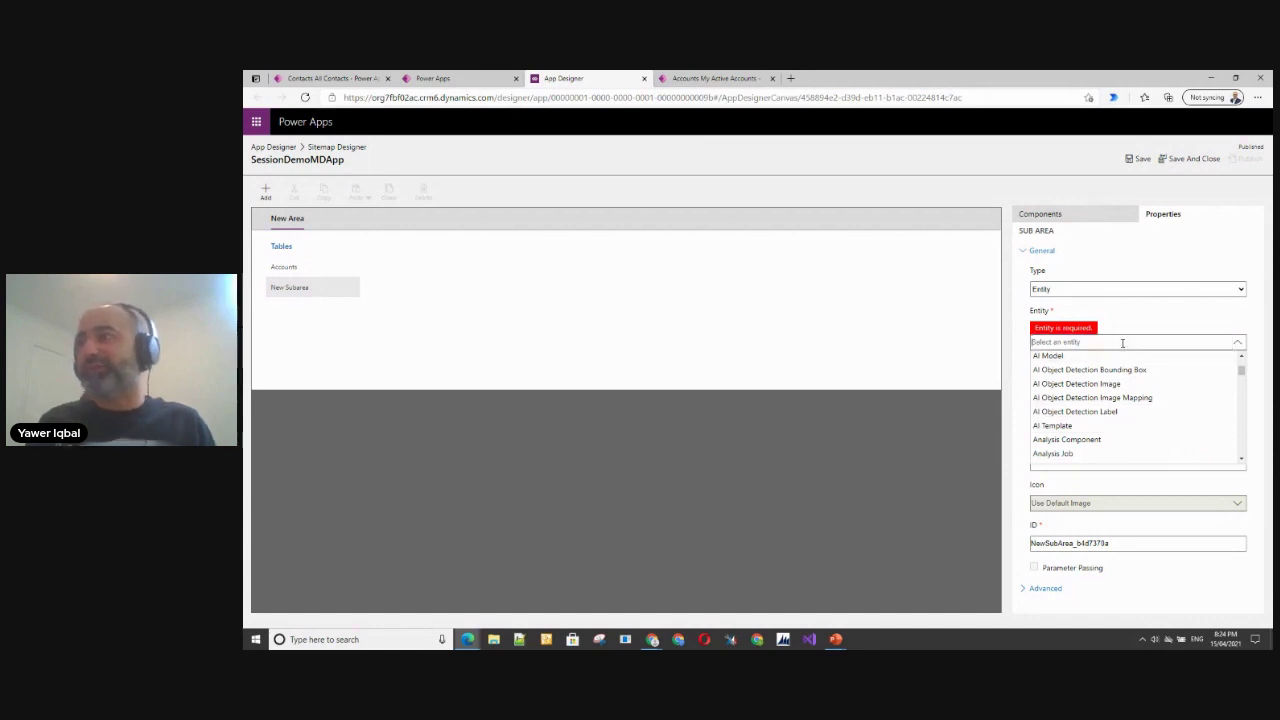
type("con")
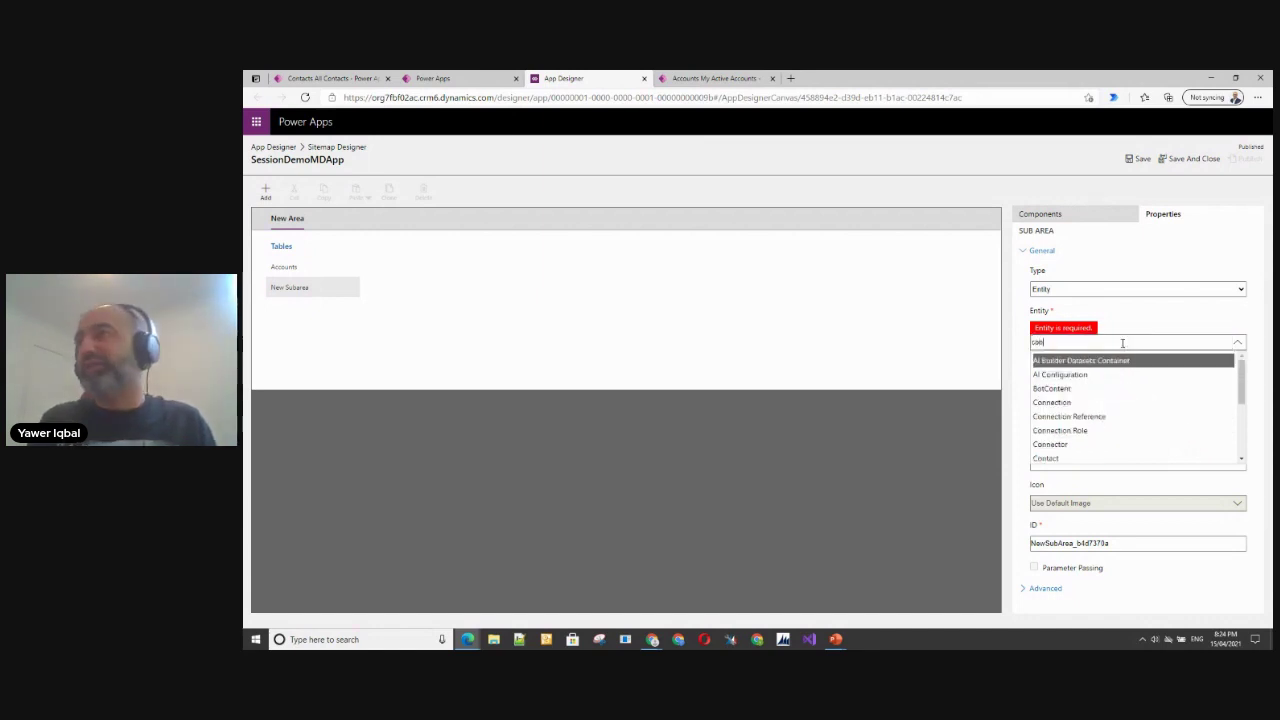
left_click(1045, 459)
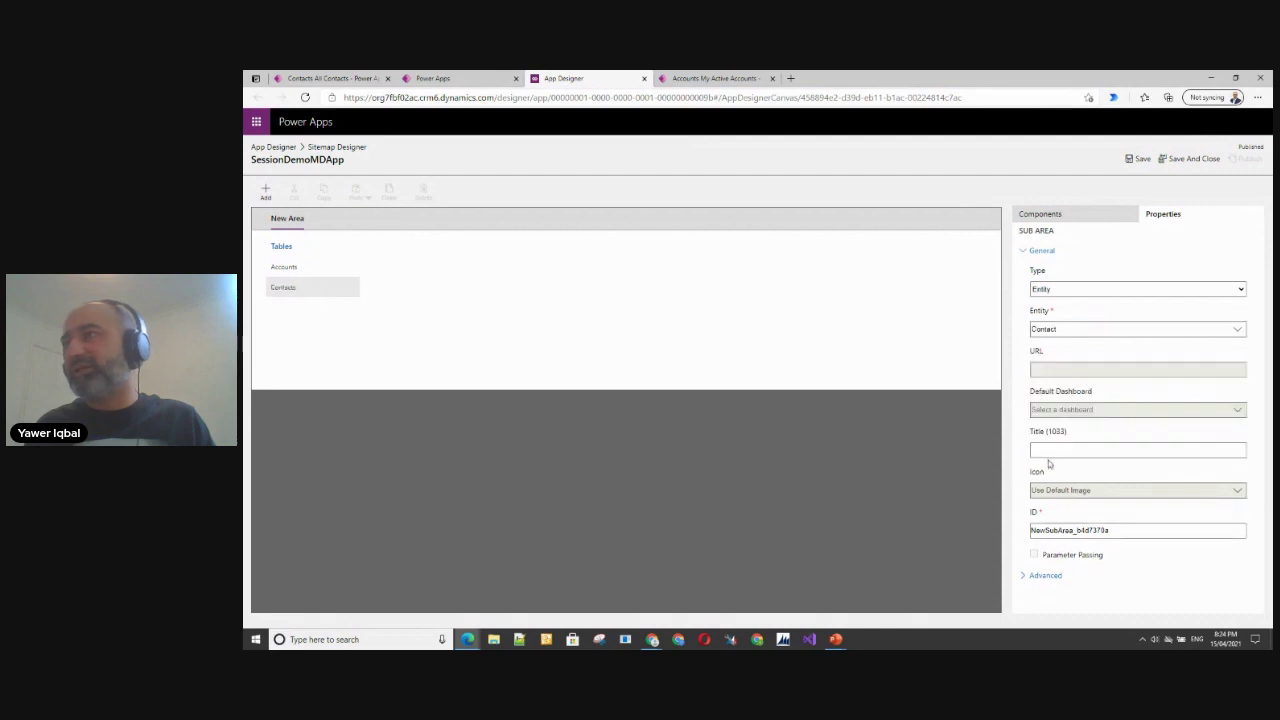
left_click(1138, 158)
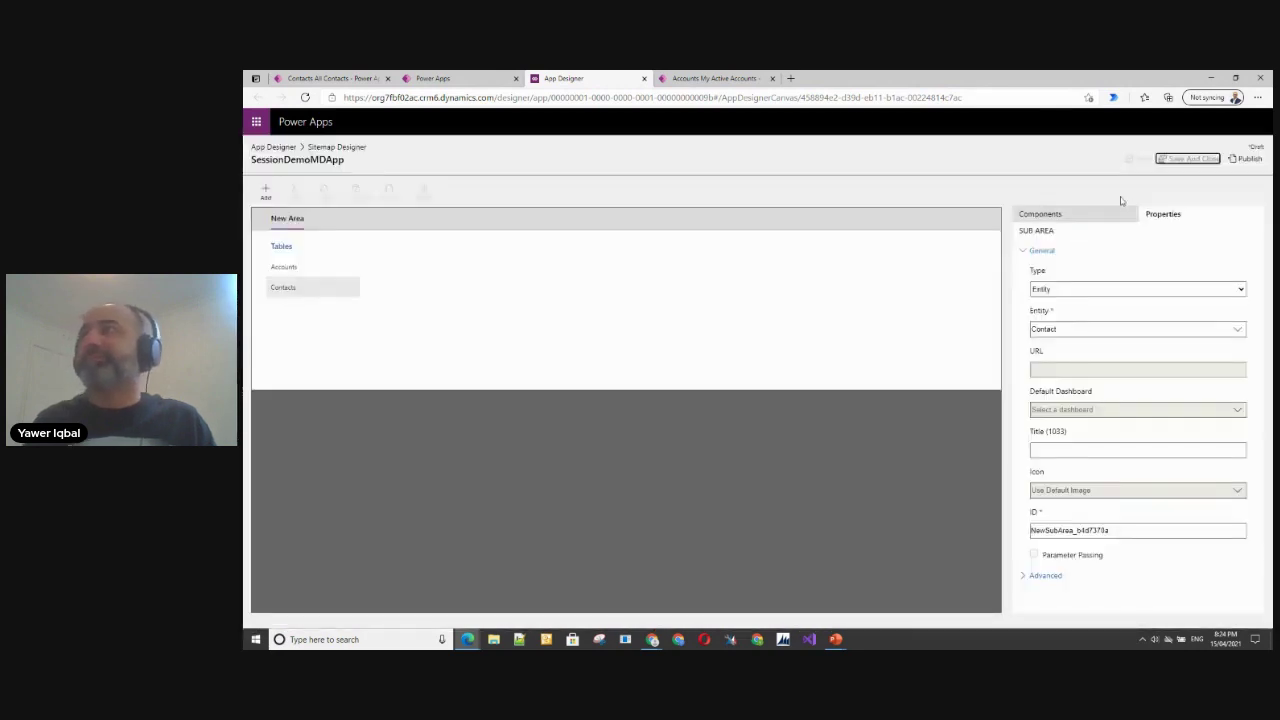
left_click(1236, 162)
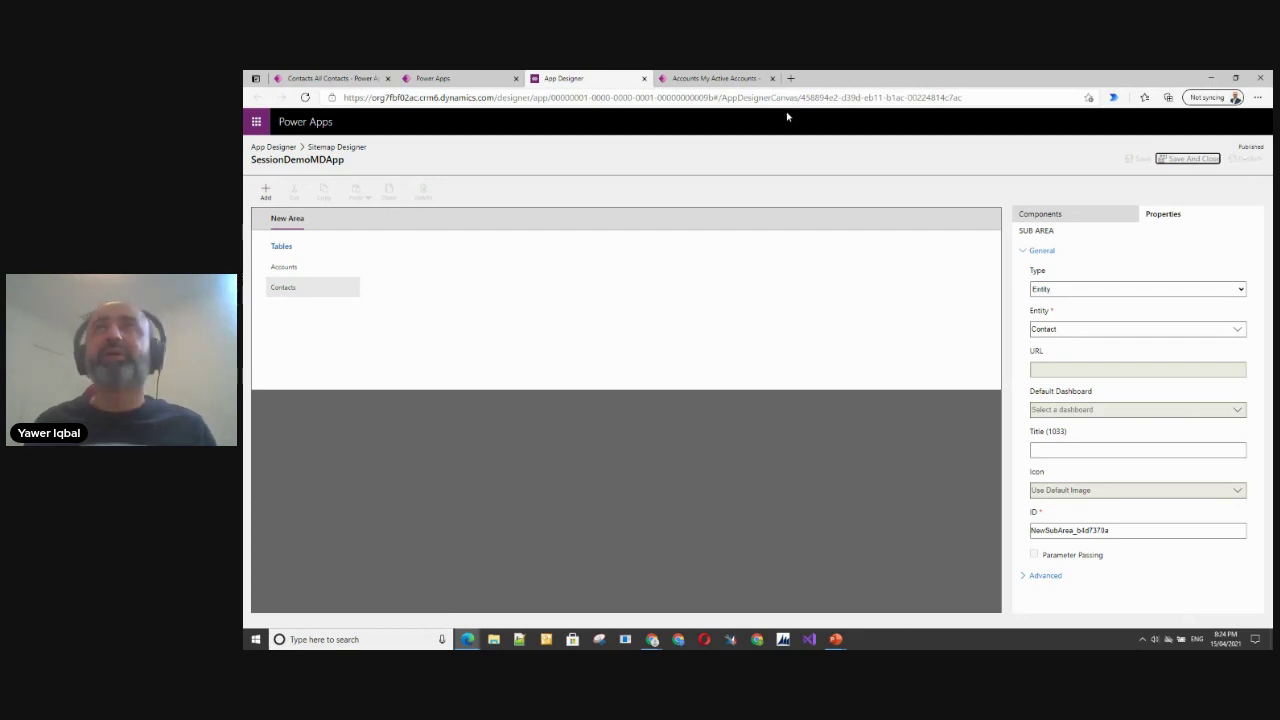
Step: Empty the cache and hard refresh the running app using the browser's developer tools, and open its Contacts subarea
left_click(700, 78)
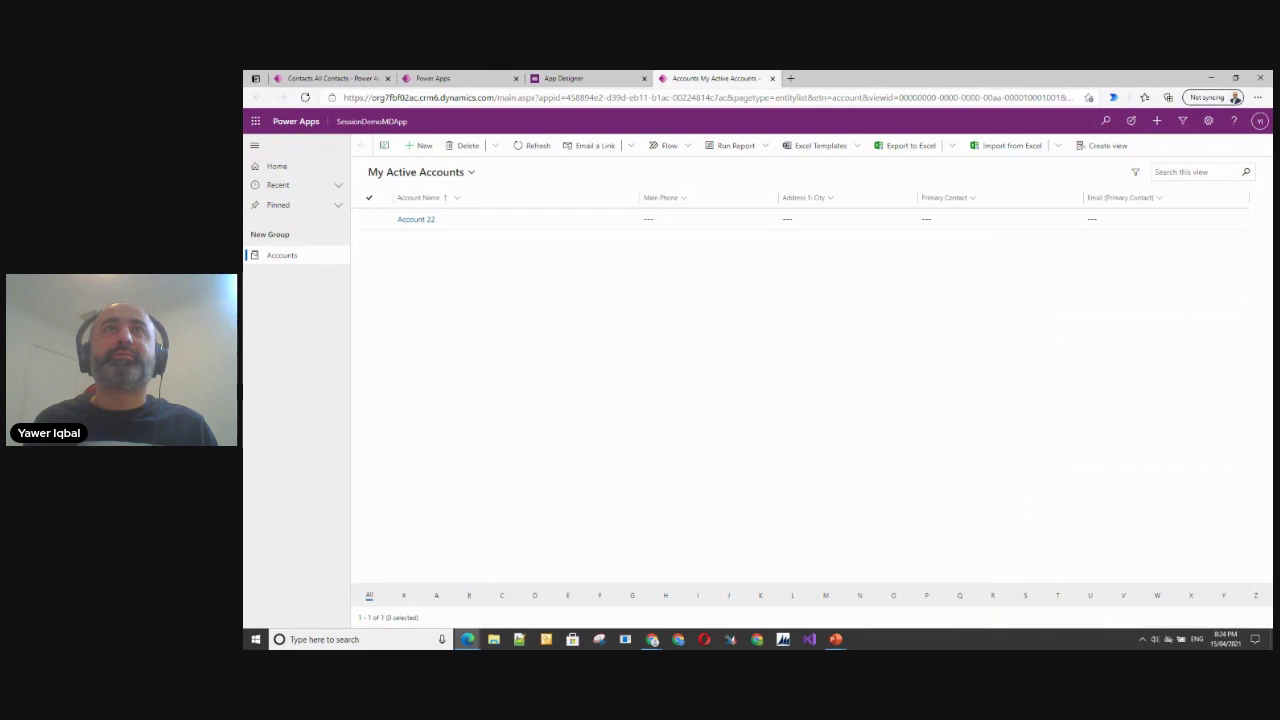
left_click(306, 97)
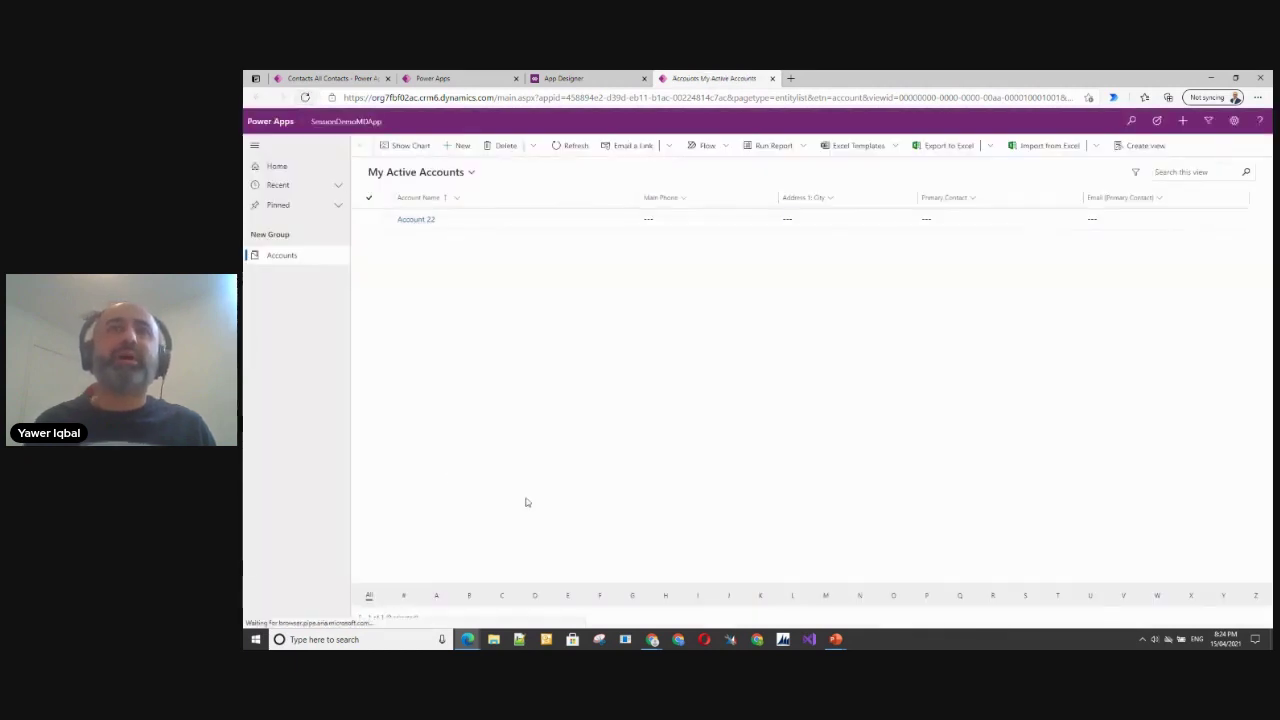
right_click(512, 237)
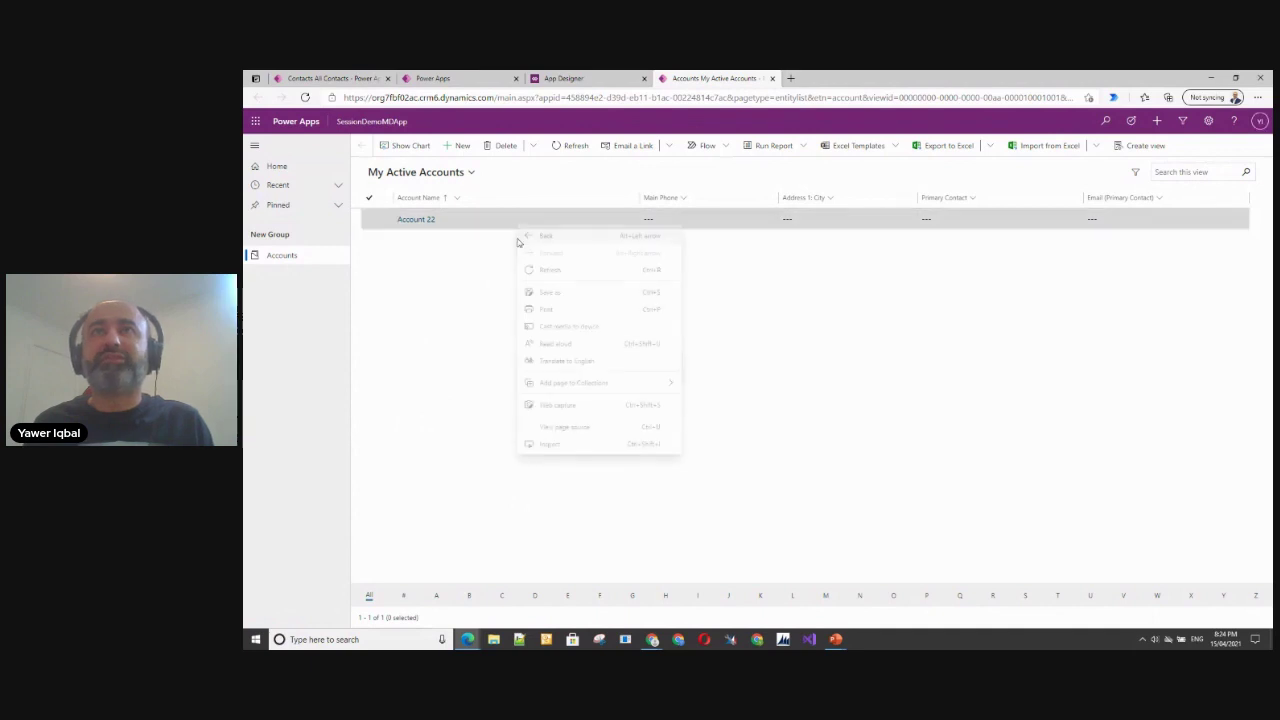
left_click(557, 446)
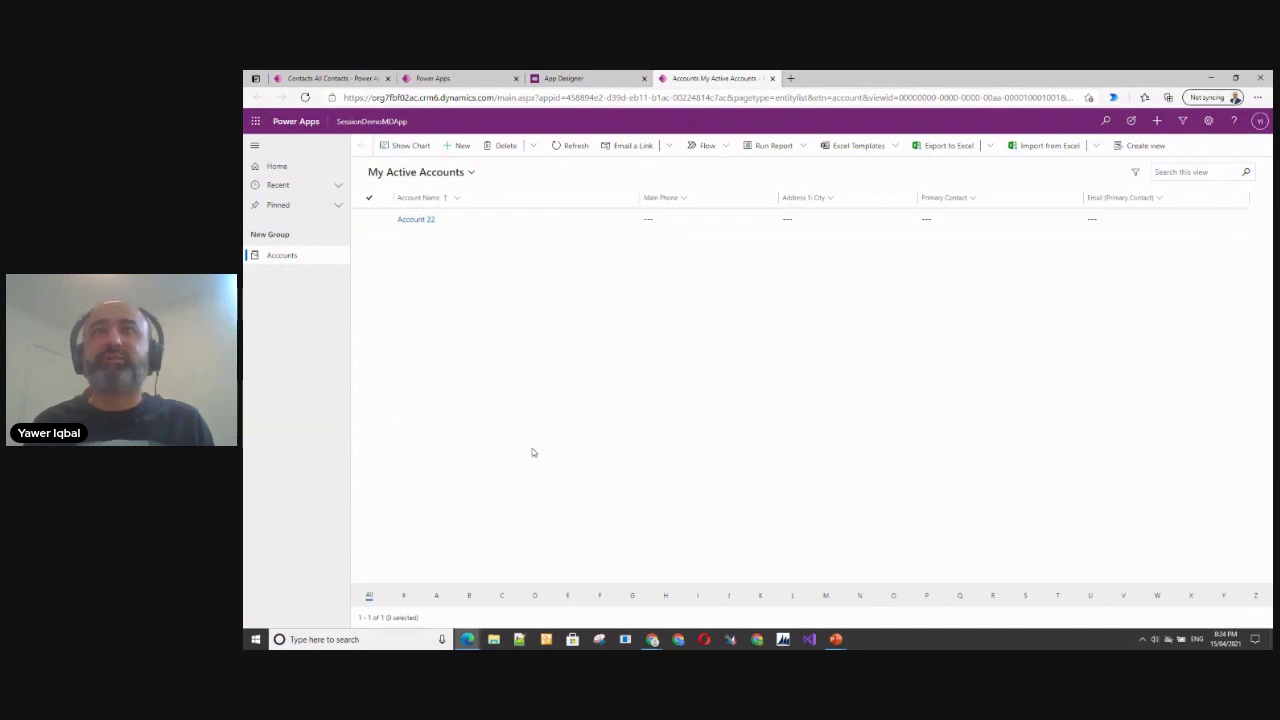
key("F12")
right_click(305, 97)
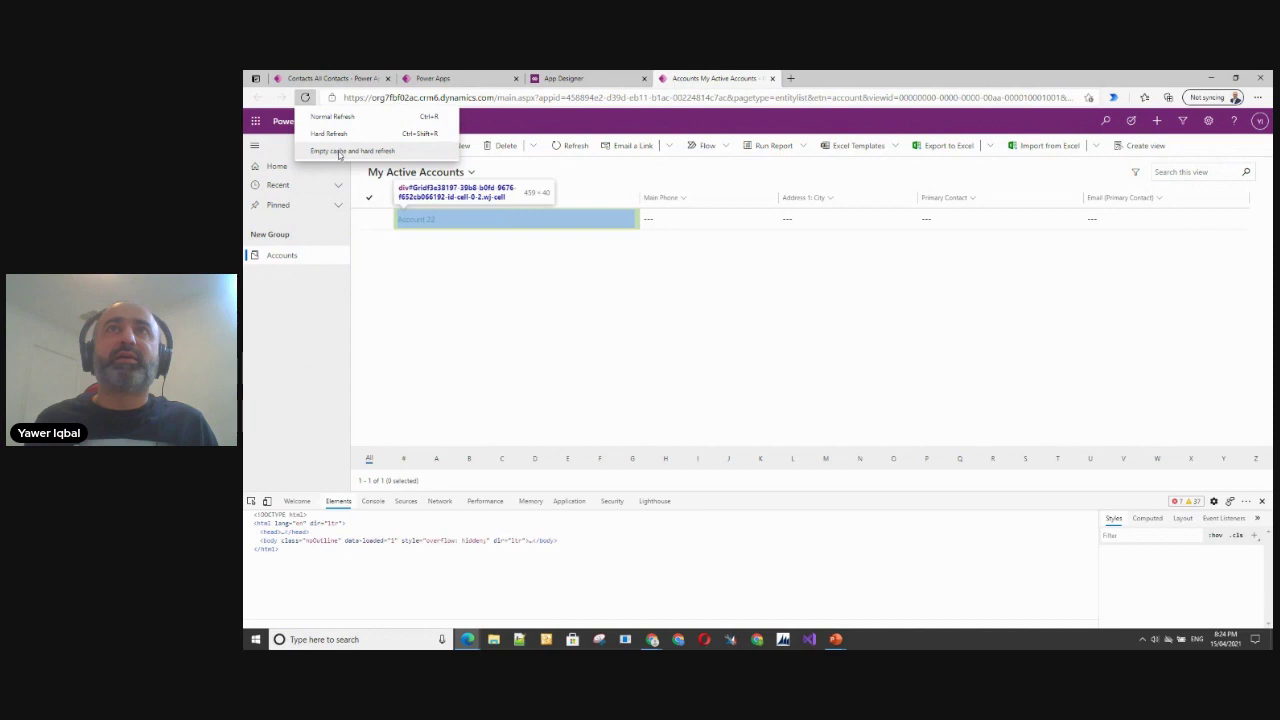
left_click(325, 150)
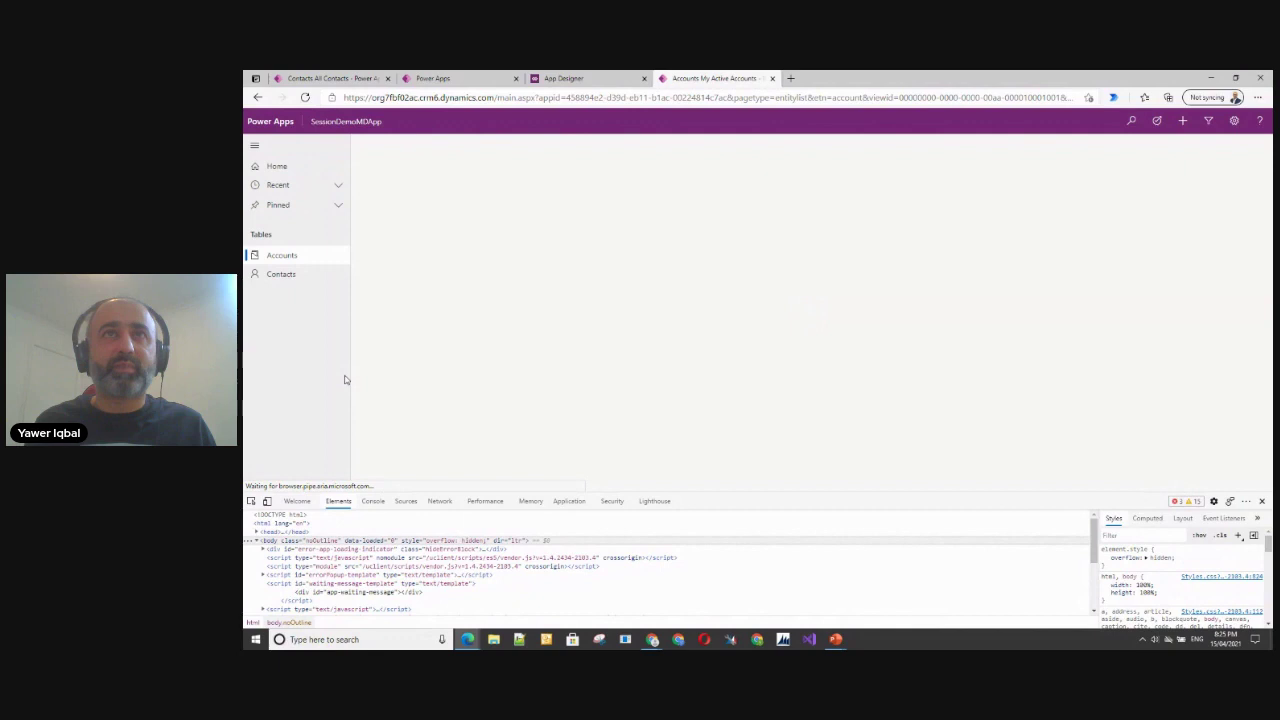
left_click(1264, 503)
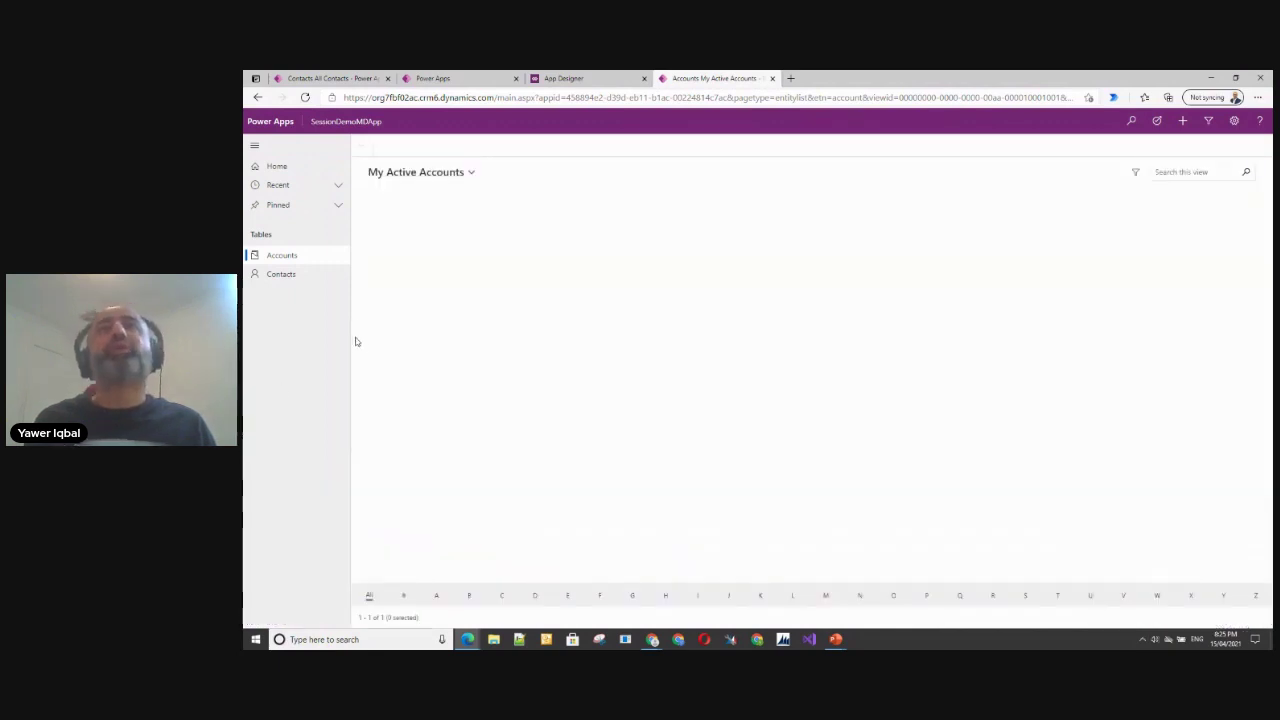
left_click(285, 277)
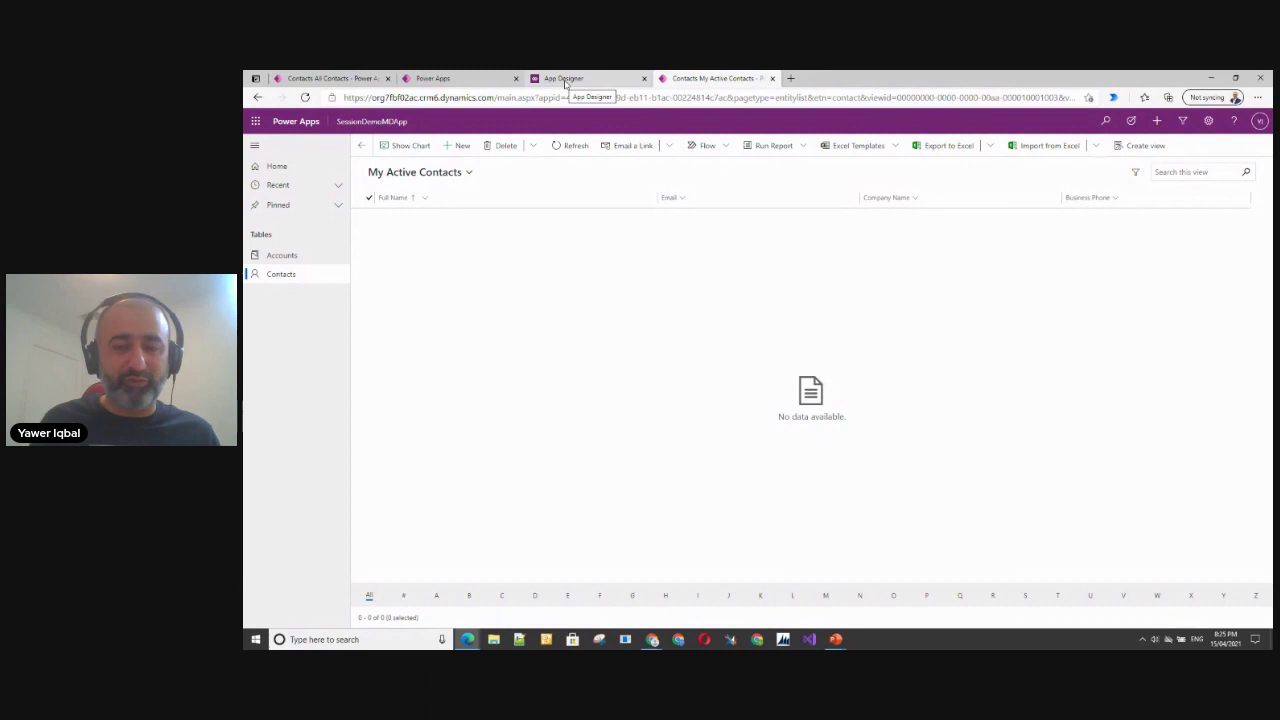
Step: Return to the environment's app list and view the actions available for SessionDemoMDApp
left_click(433, 78)
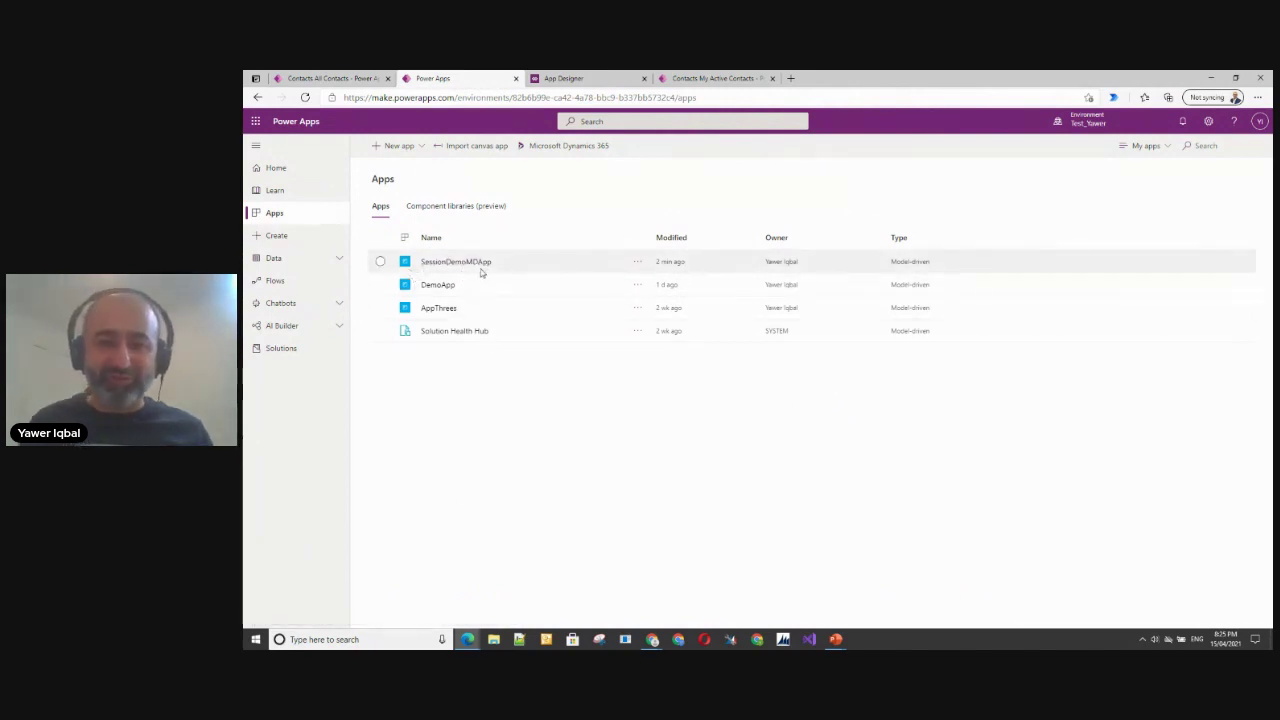
left_click(638, 264)
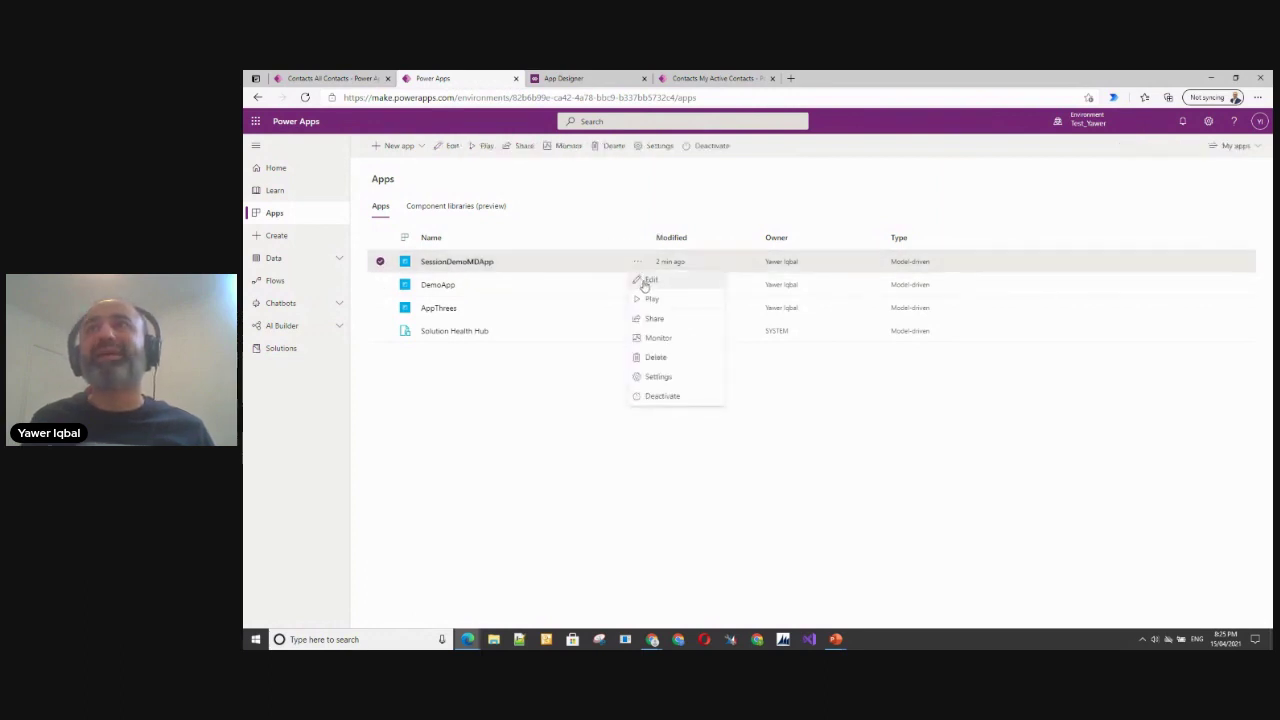
left_click(506, 499)
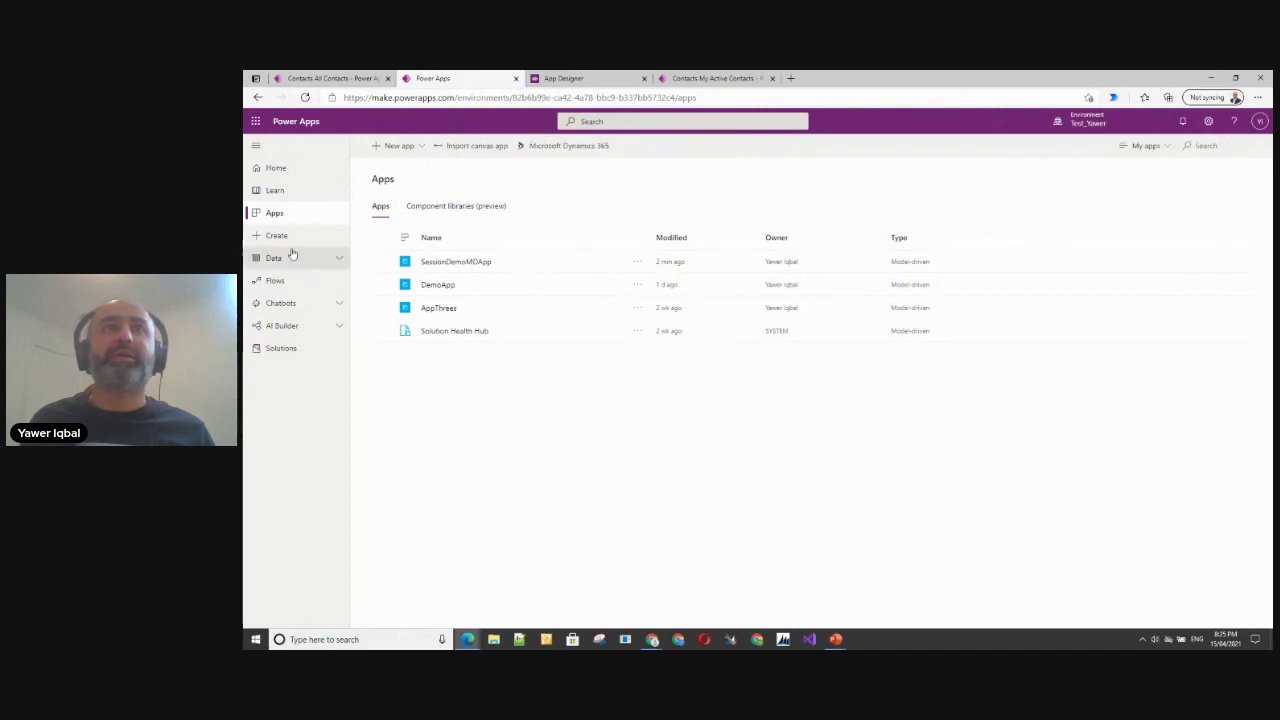
Step: Show the environment's data tables, and view the new table form without creating a table
left_click(340, 261)
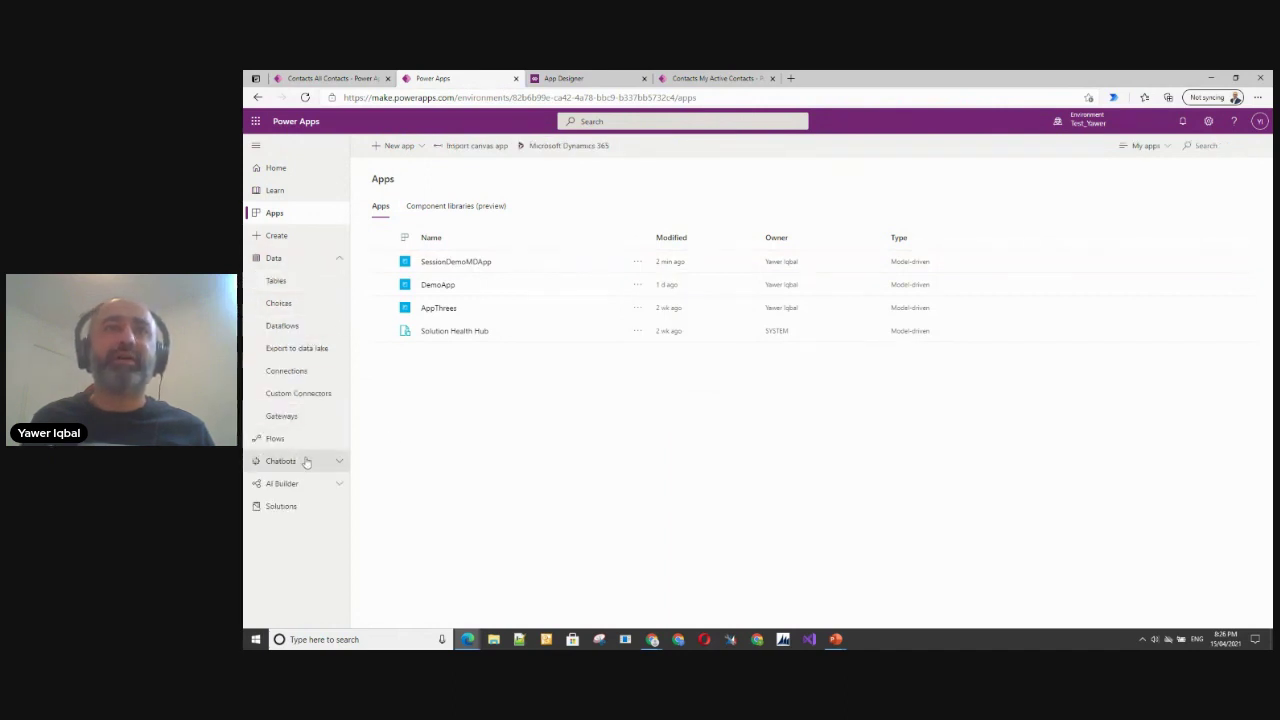
left_click(276, 284)
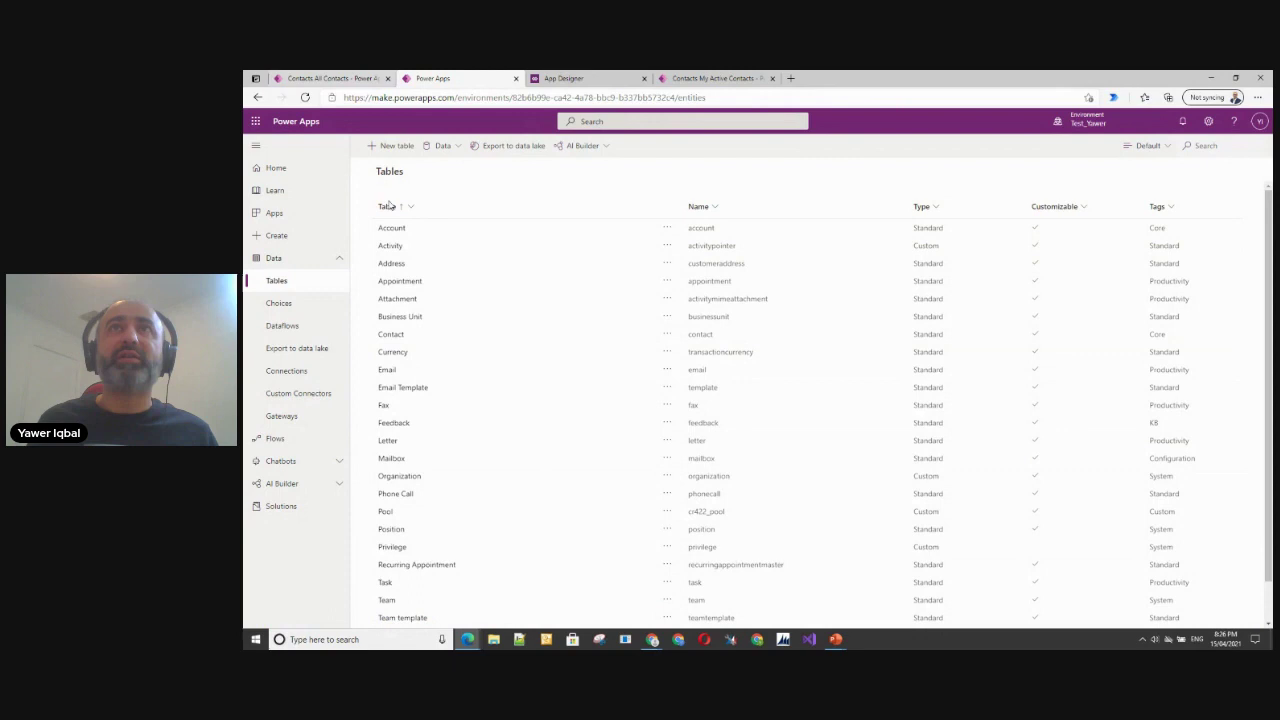
left_click(398, 153)
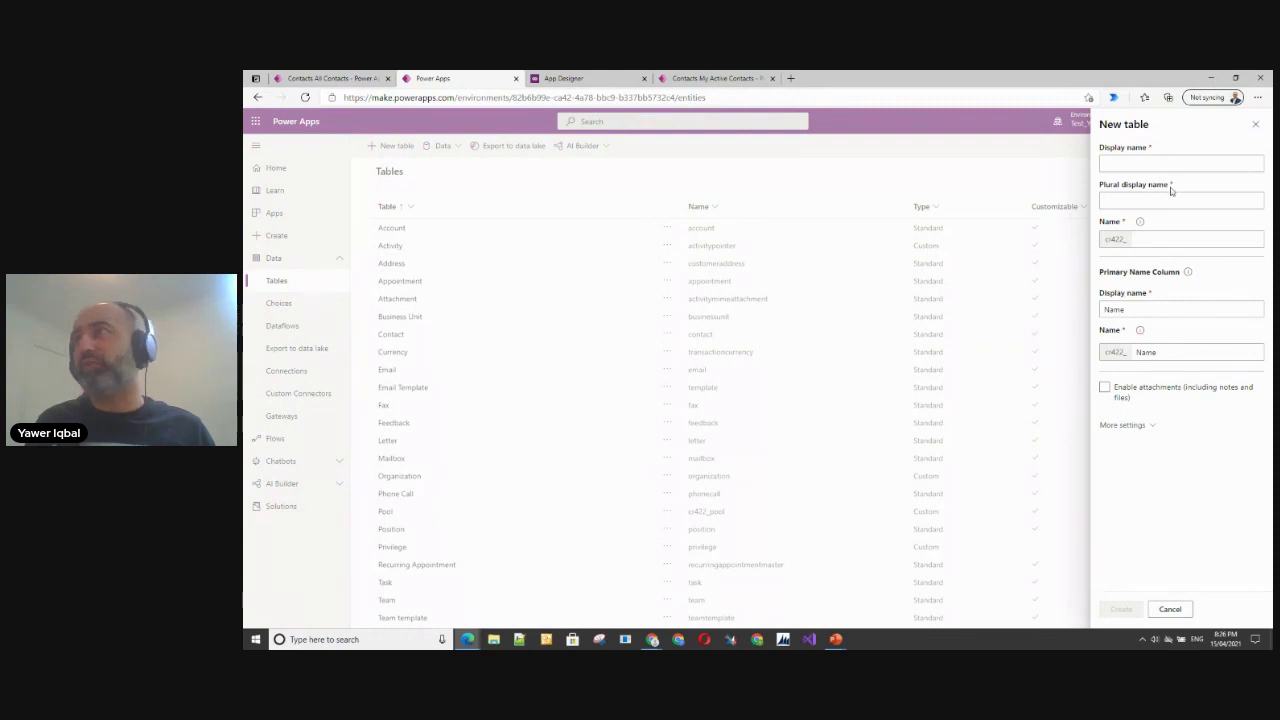
left_click(1170, 610)
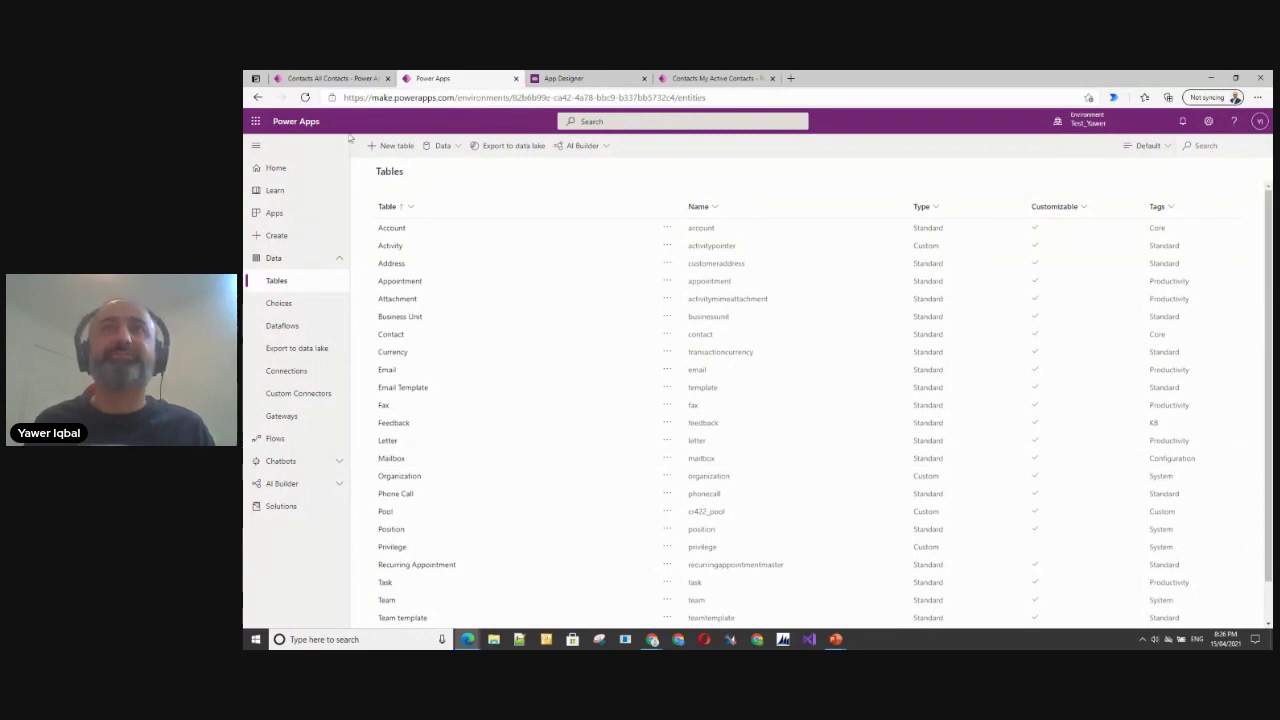
Step: View the columns of the Account table, and return to the running app to show its Accounts subarea
left_click(391, 228)
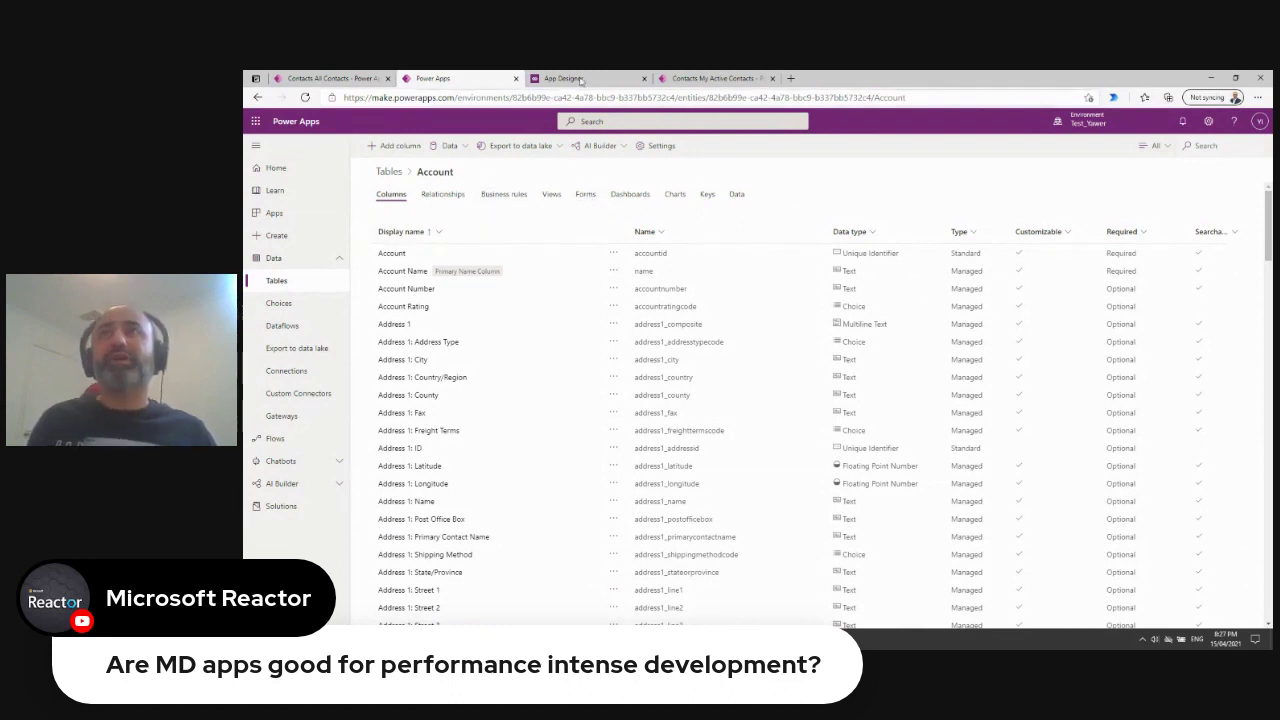
left_click(696, 80)
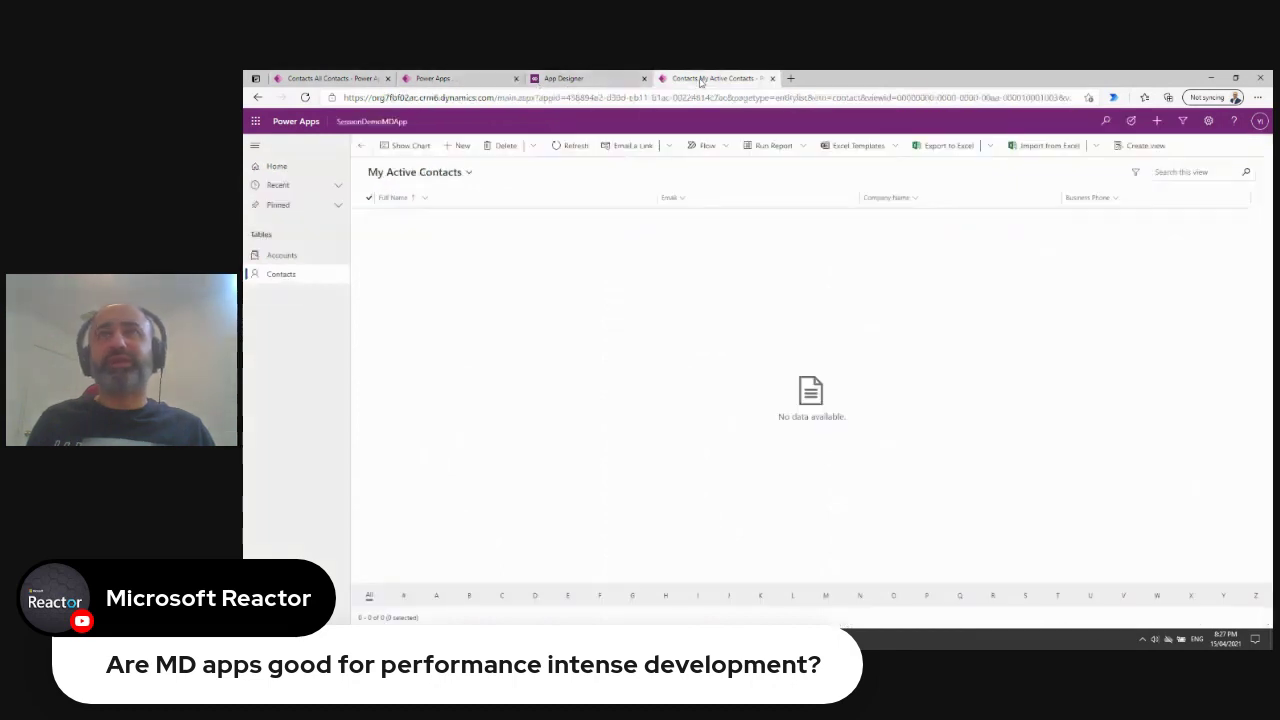
left_click(282, 257)
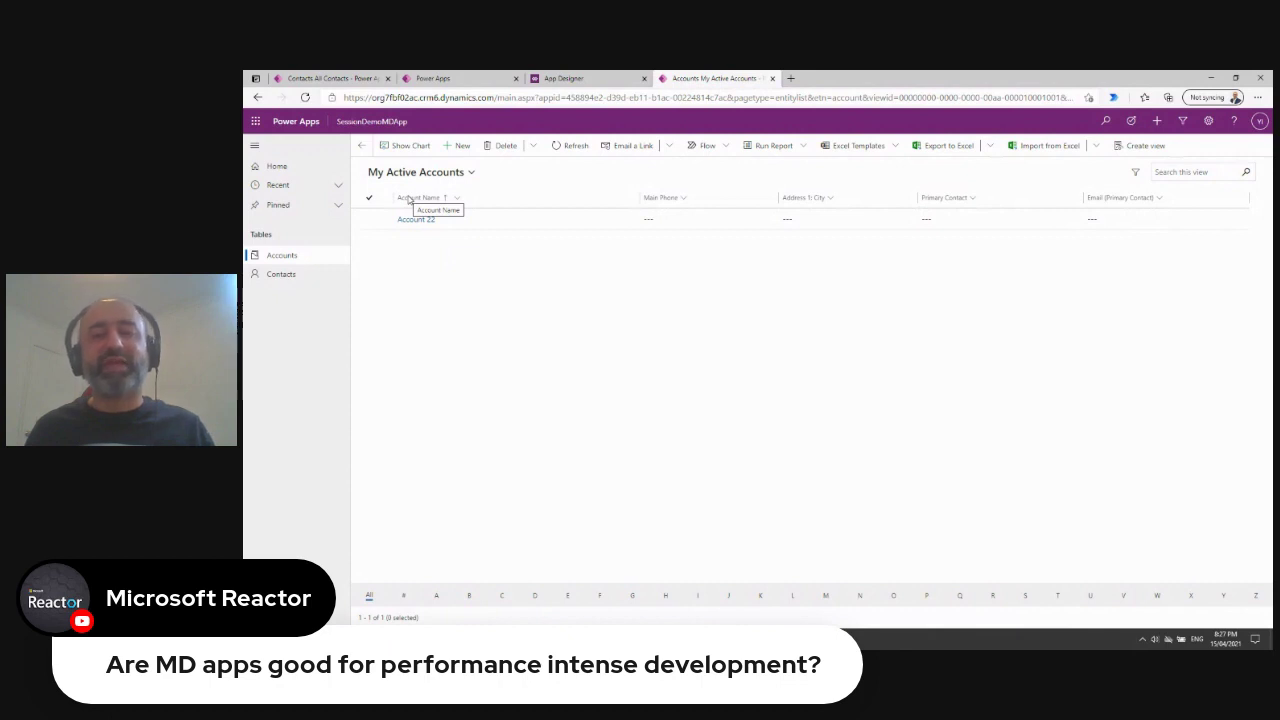
Step: Open a blank new account record in the running app and view its Summary and Details sections
left_click(460, 146)
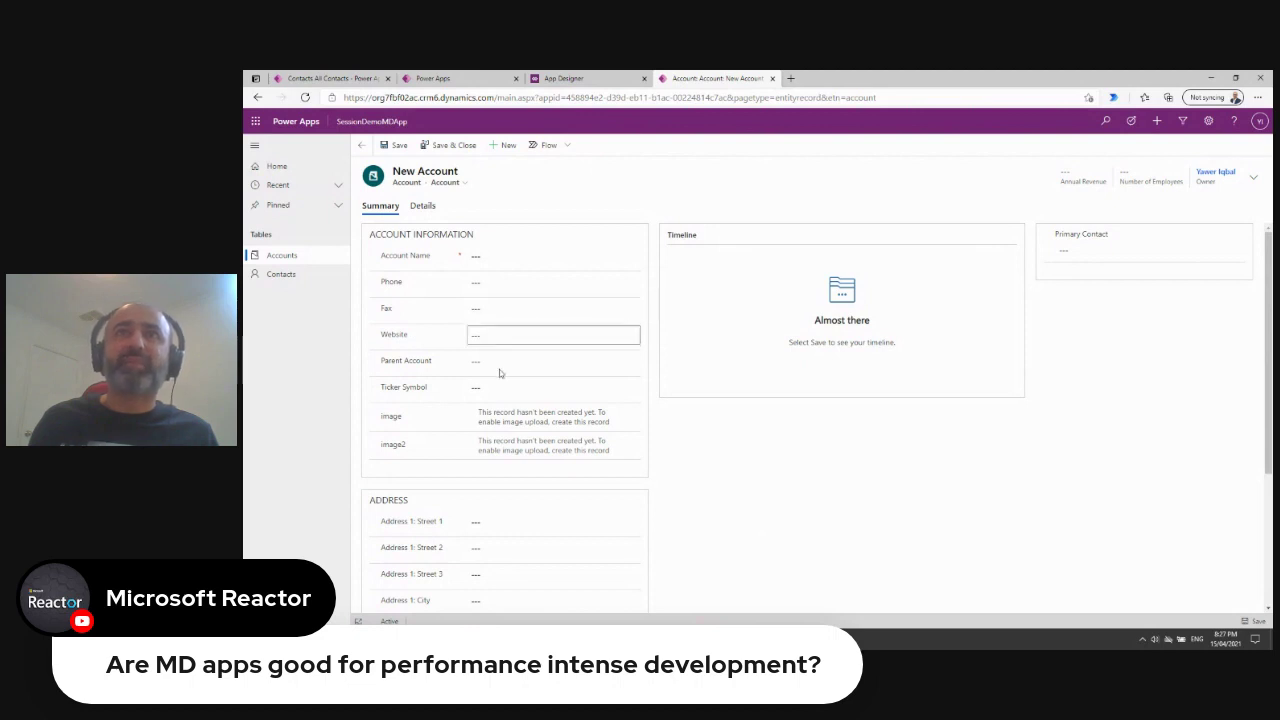
scroll(850, 565, "down", 1)
scroll(678, 457, "up", 1)
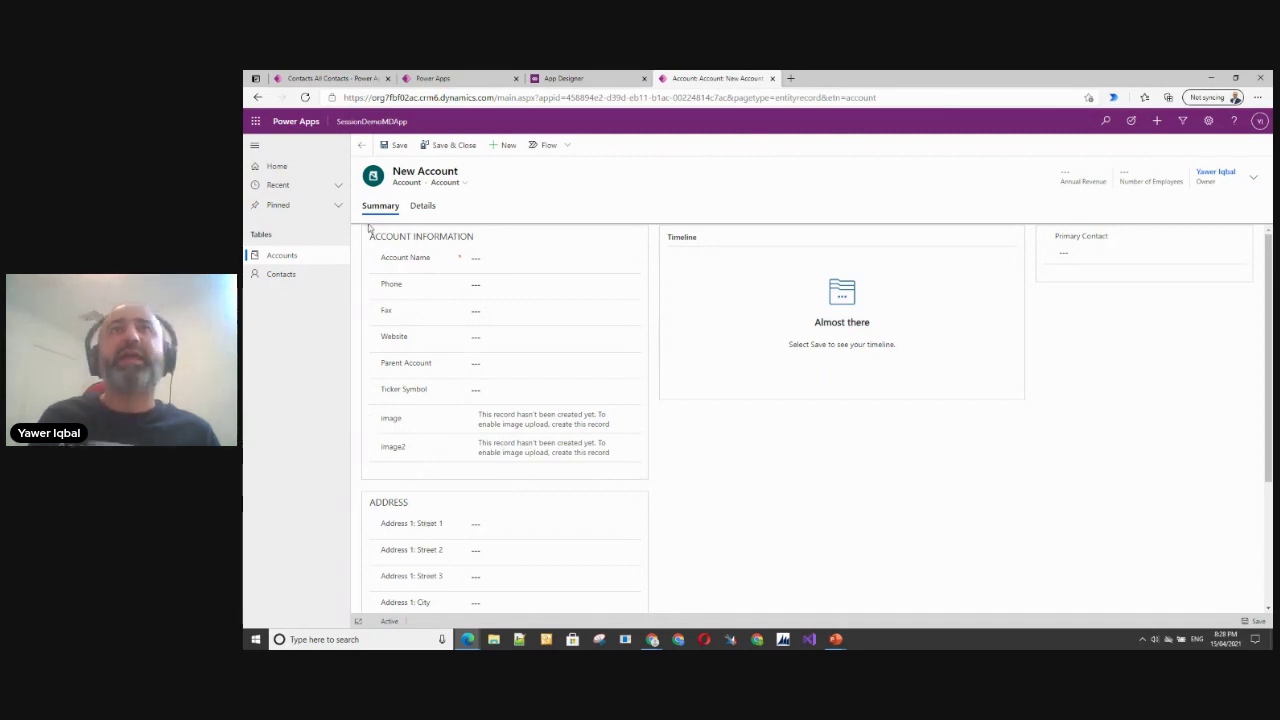
left_click(426, 207)
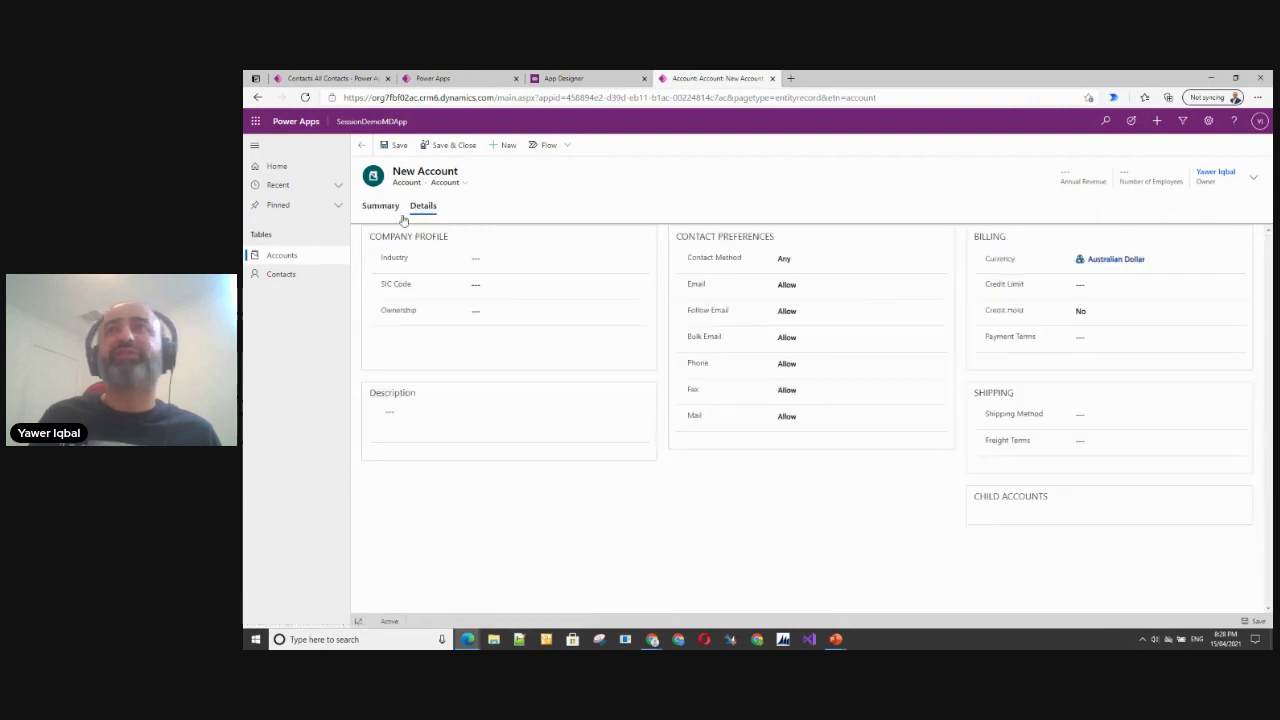
left_click(381, 206)
Step: Return to the Account table in the maker portal and open its main form named Account for editing
left_click(600, 78)
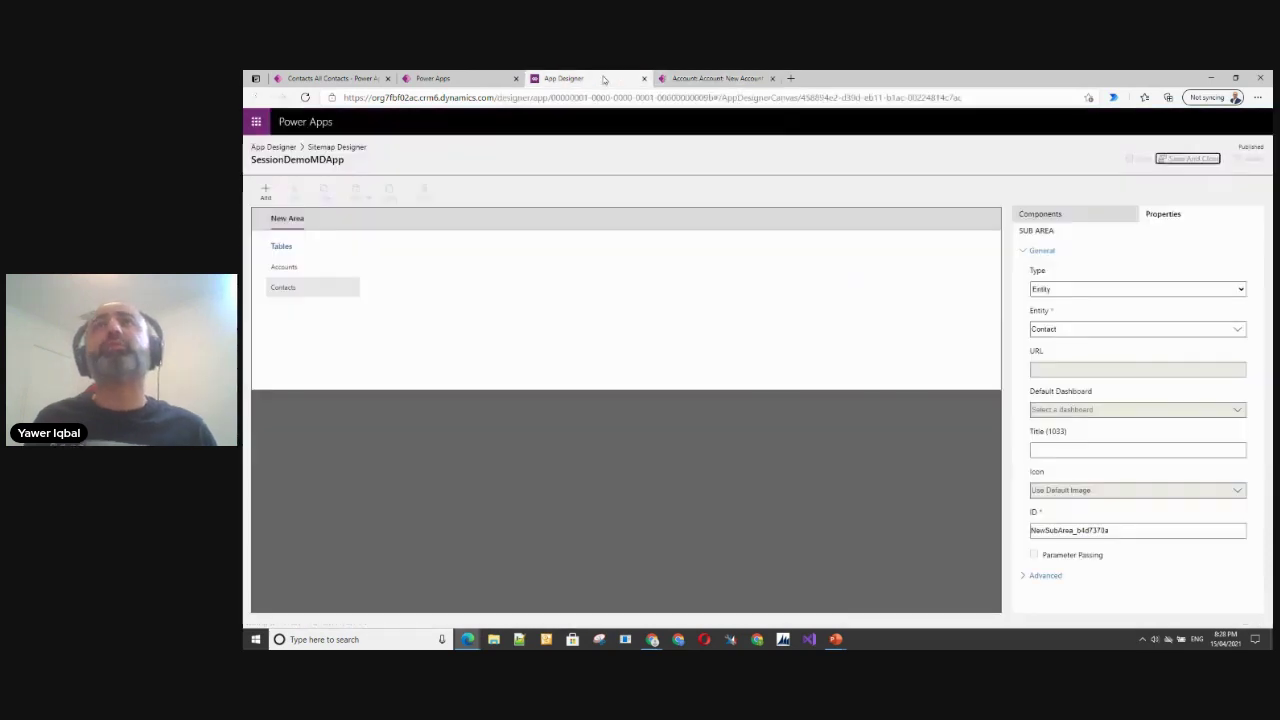
left_click(468, 79)
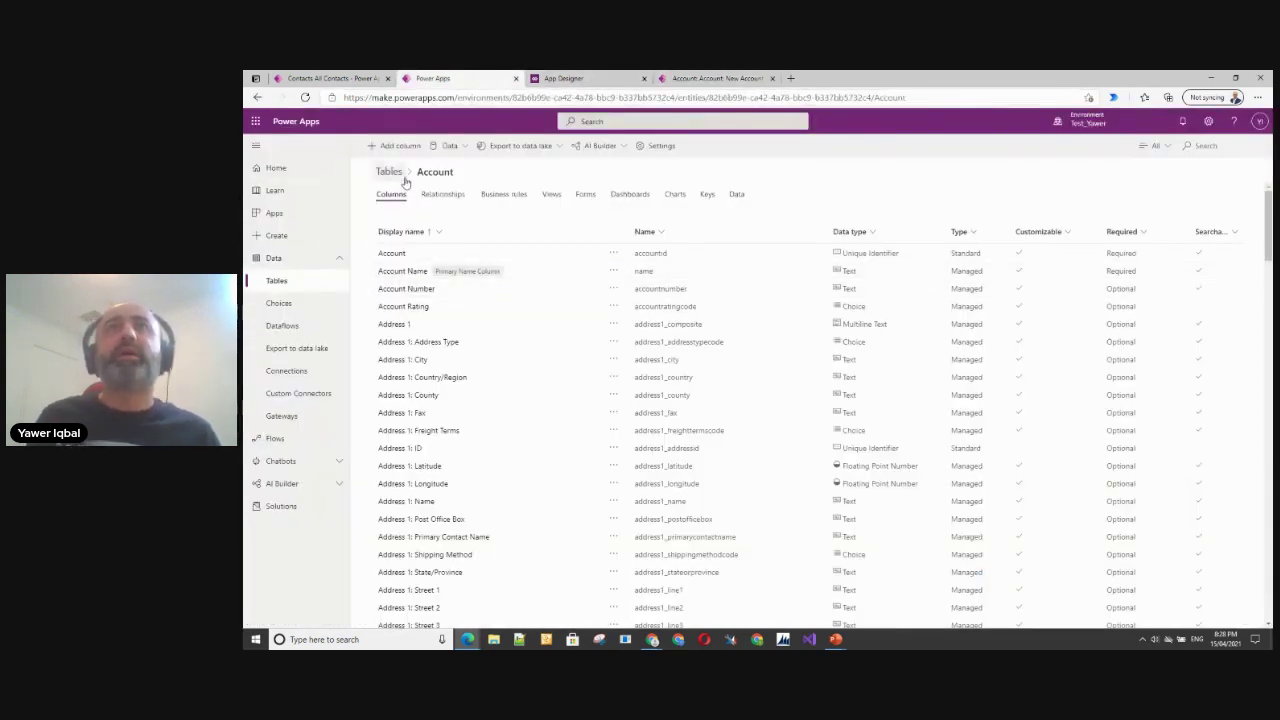
left_click(391, 254)
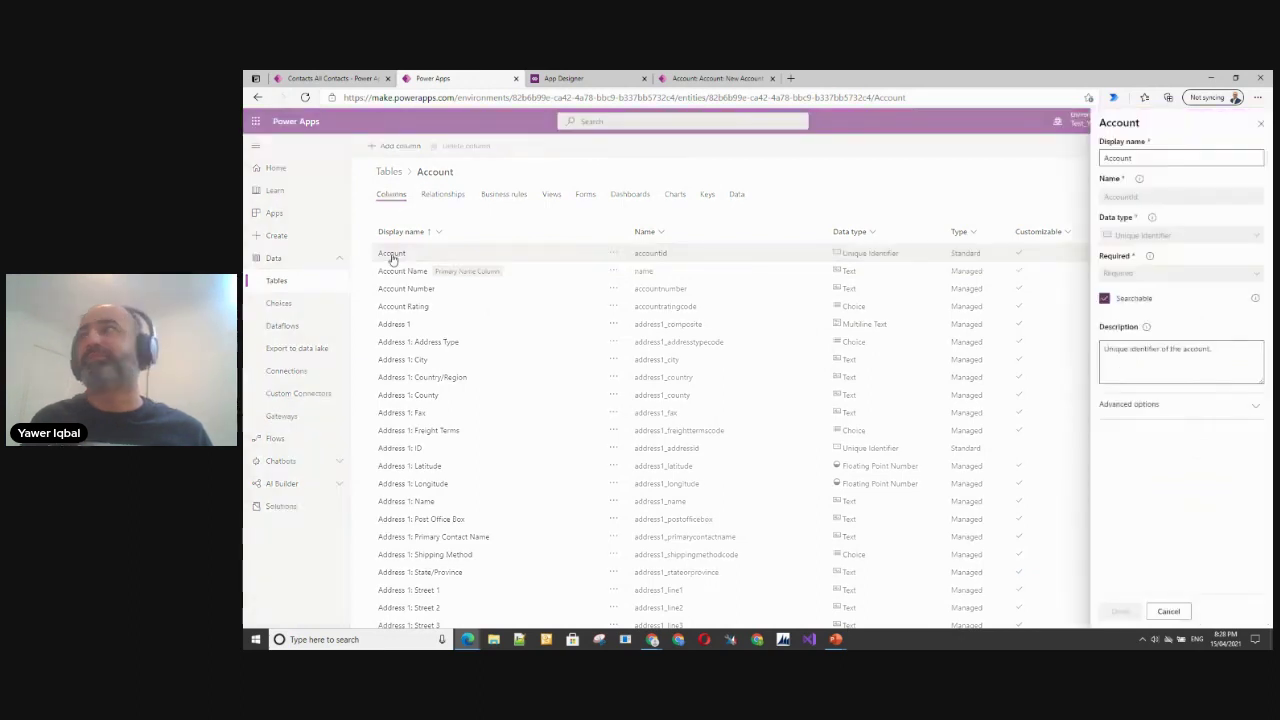
left_click(1168, 611)
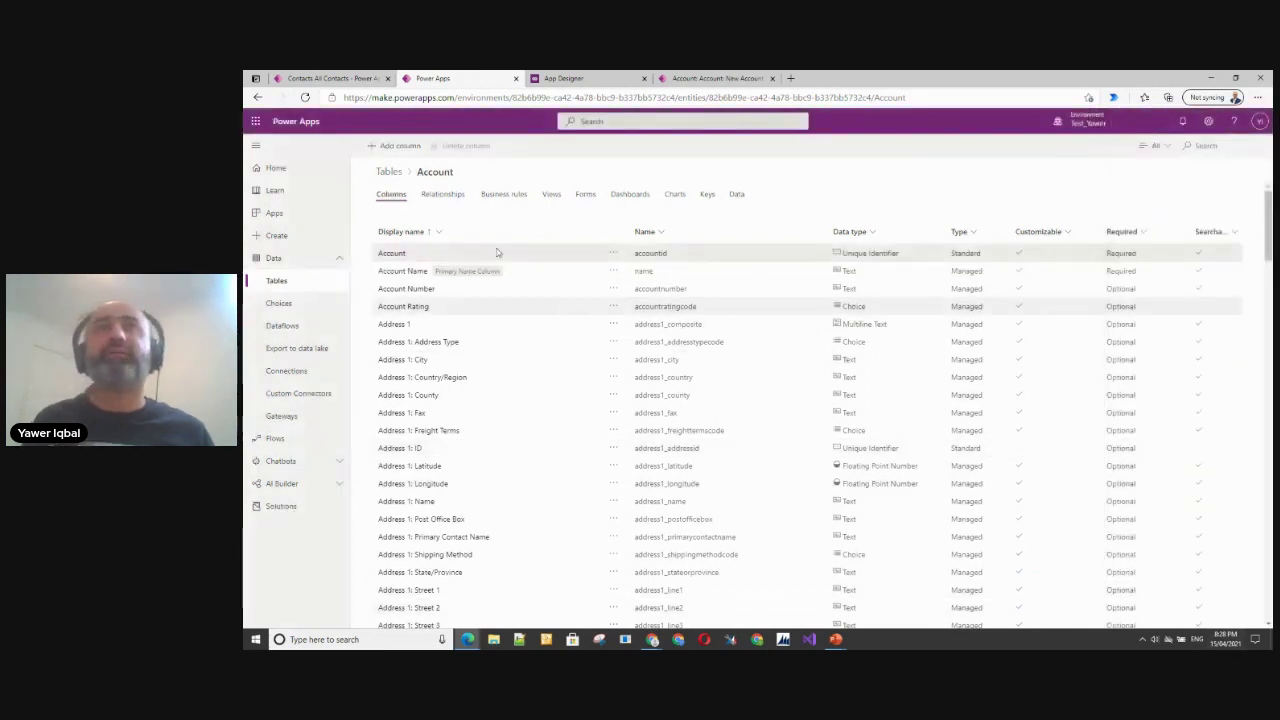
left_click(587, 196)
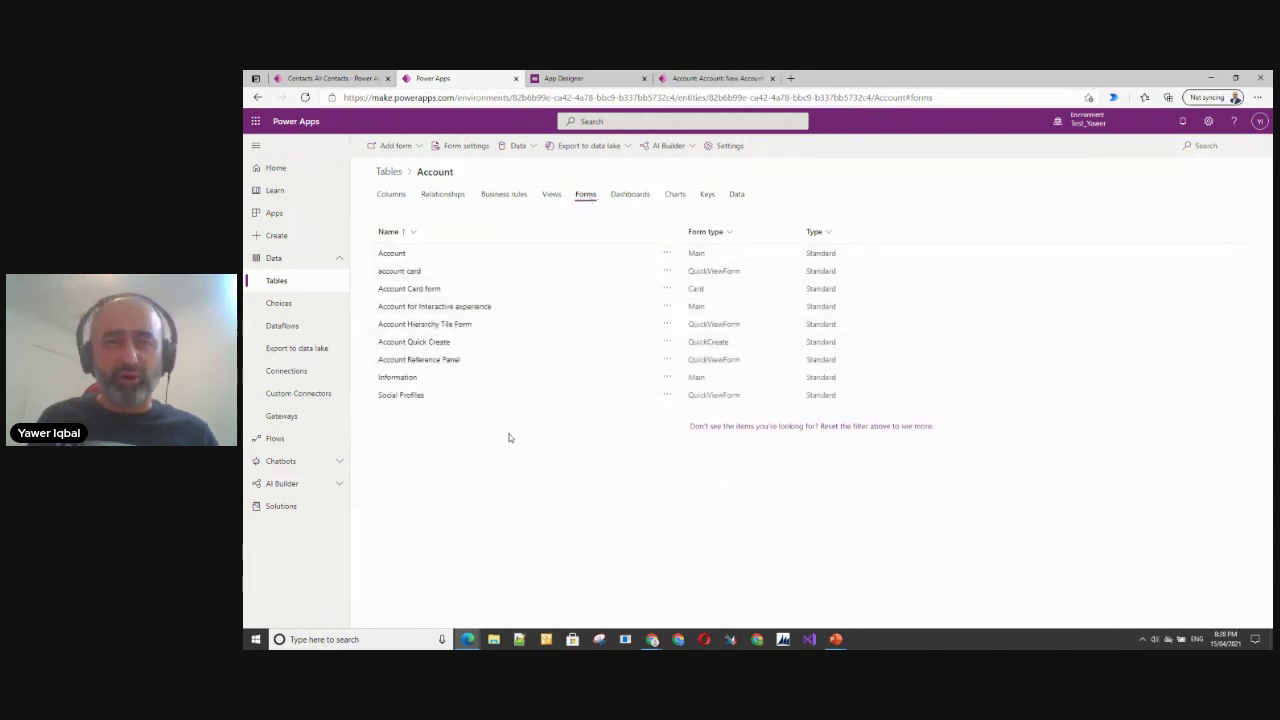
left_click(400, 254)
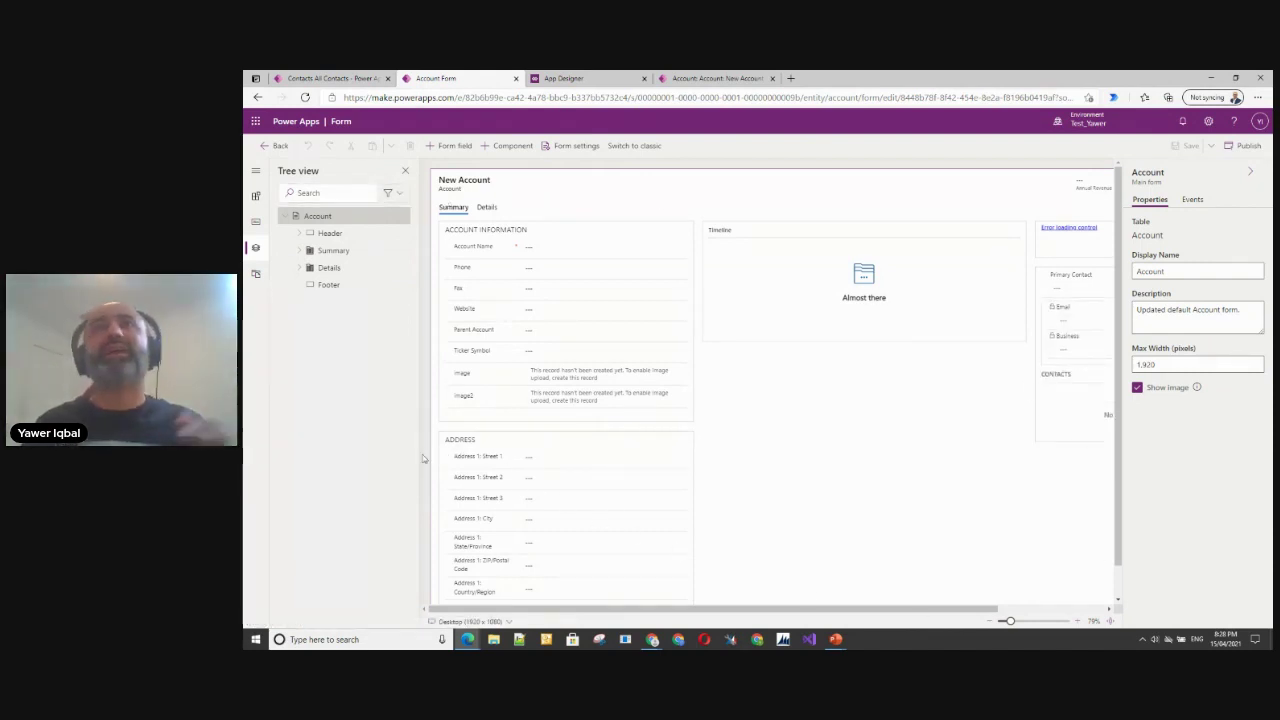
Step: Examine the Account form's header, Summary tab, Details tab and footer along with their display properties
left_click(331, 234)
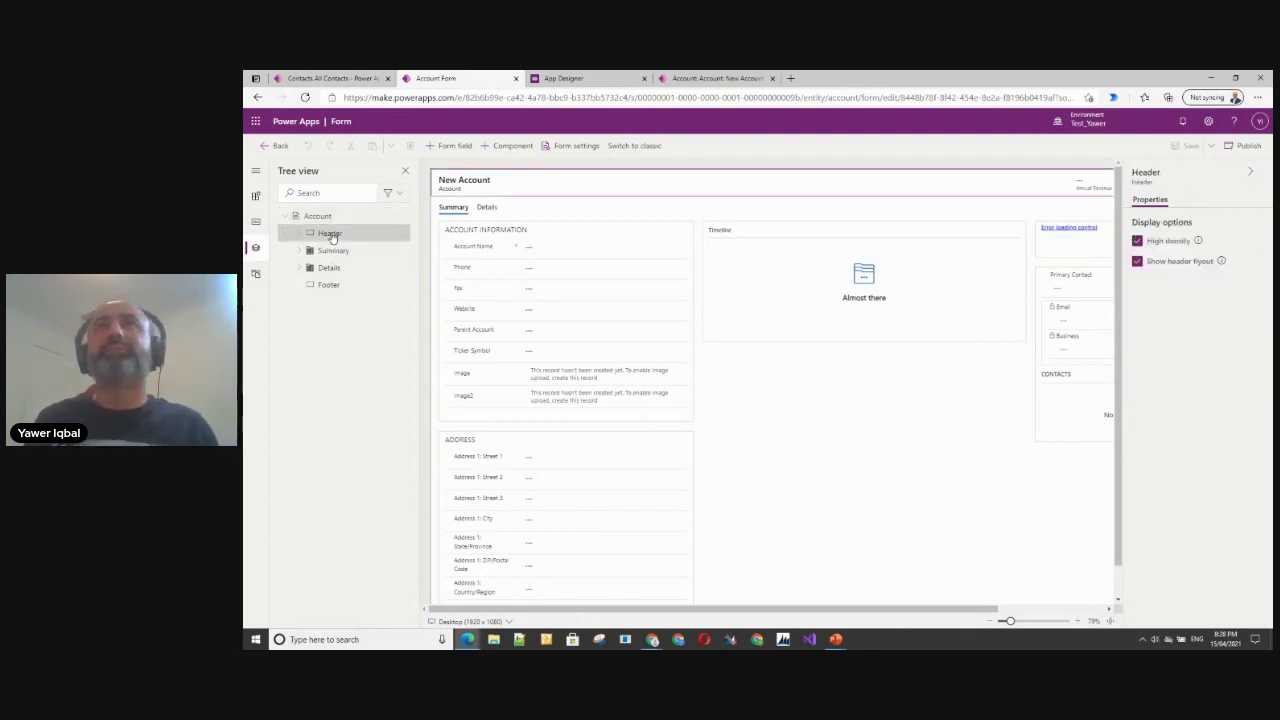
left_click(327, 252)
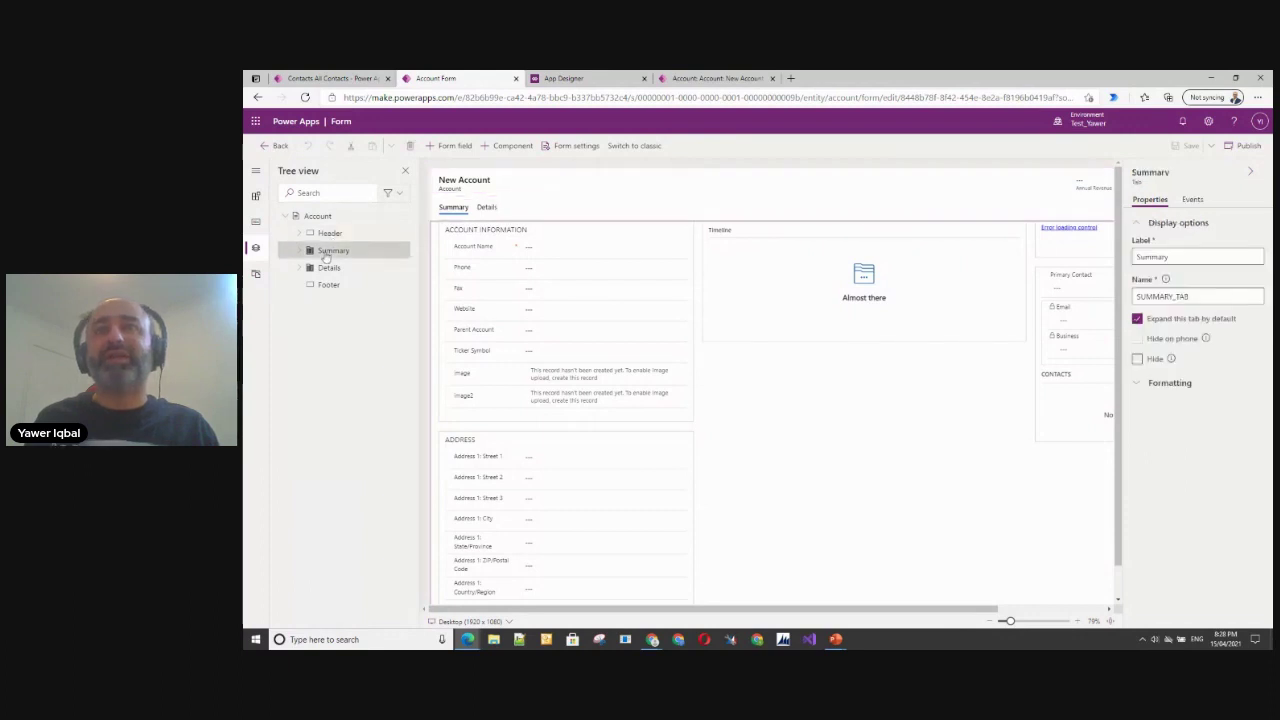
left_click(322, 268)
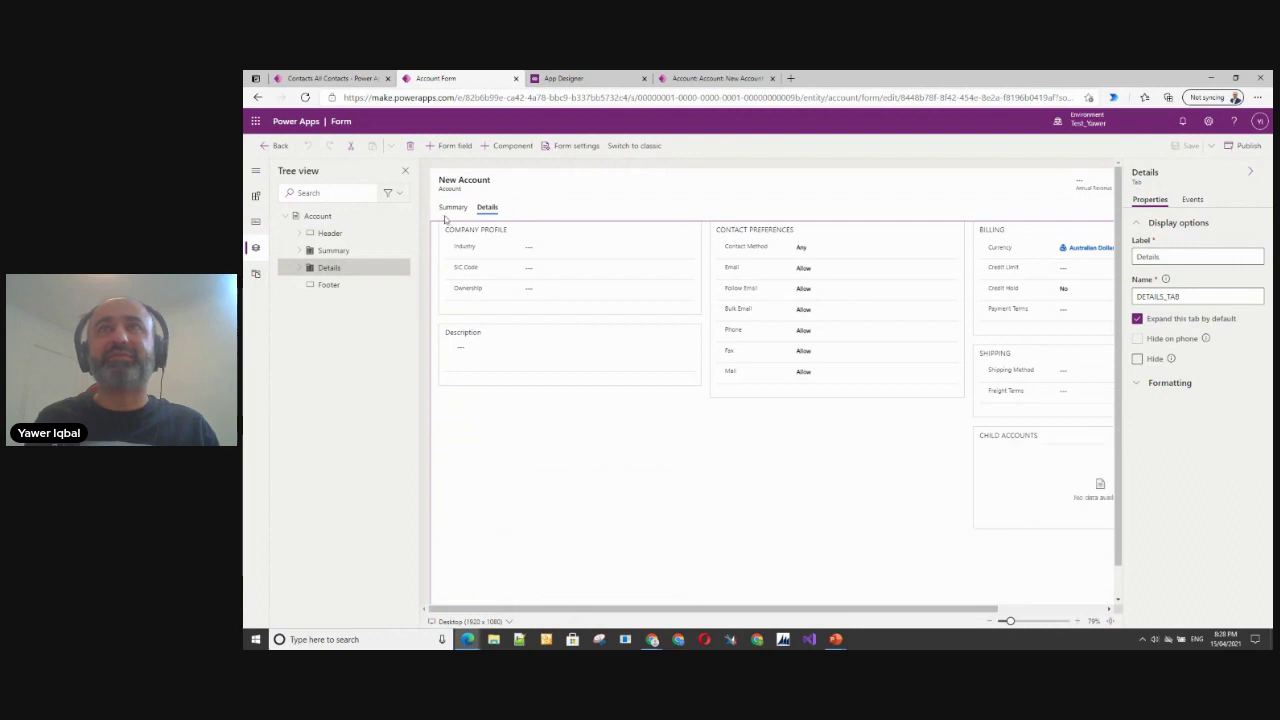
left_click(328, 251)
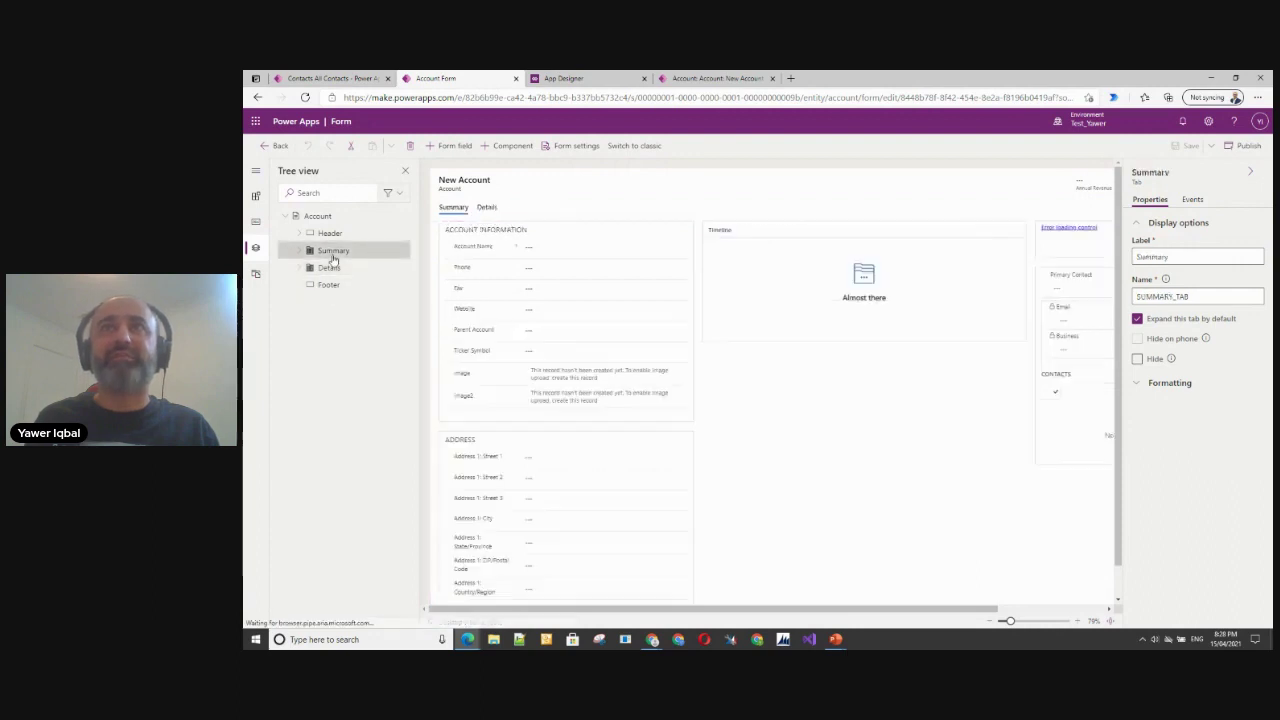
left_click(325, 288)
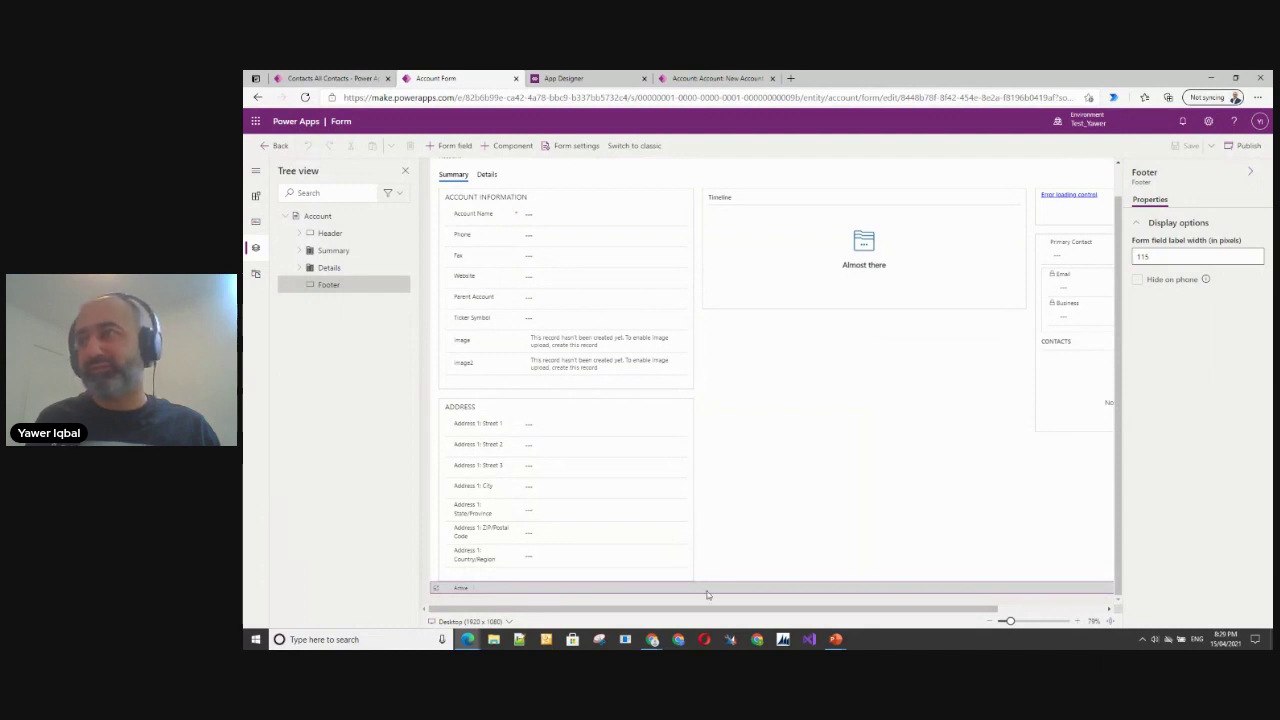
scroll(798, 494, "up", 1)
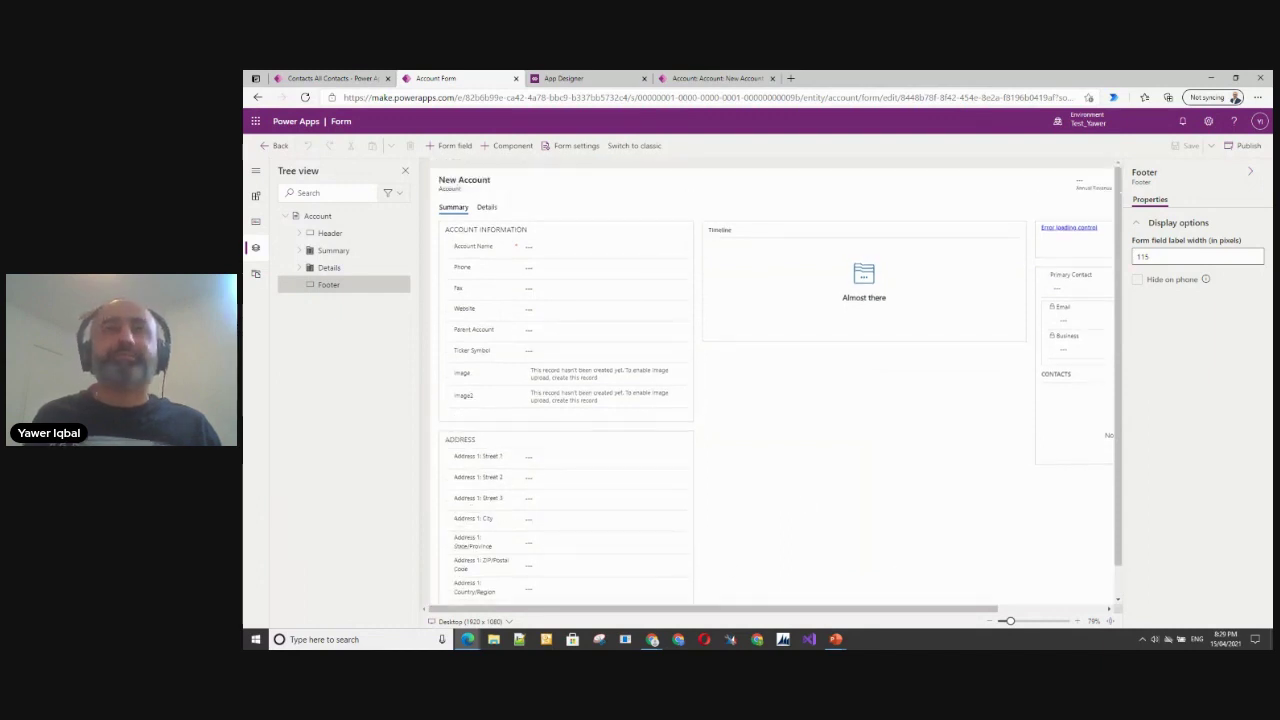
left_click(337, 252)
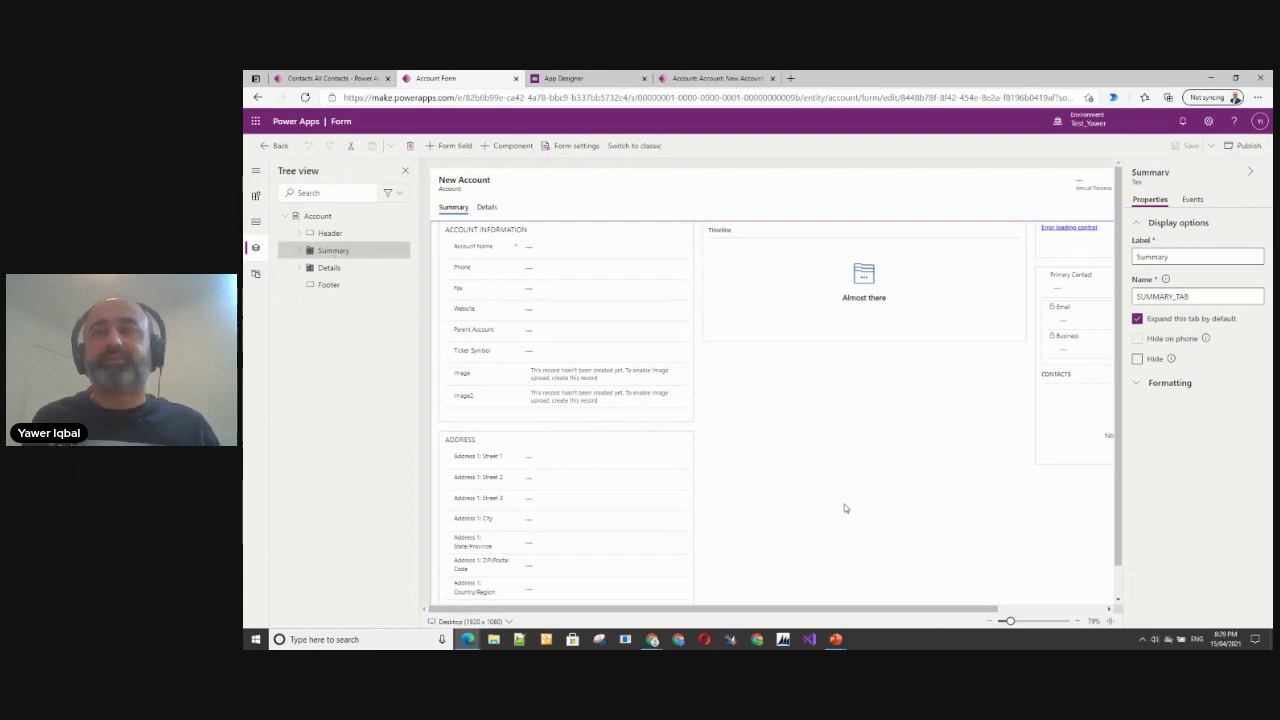
Step: Delete the image and image2 fields from the Account Information section of the form
left_click(486, 375)
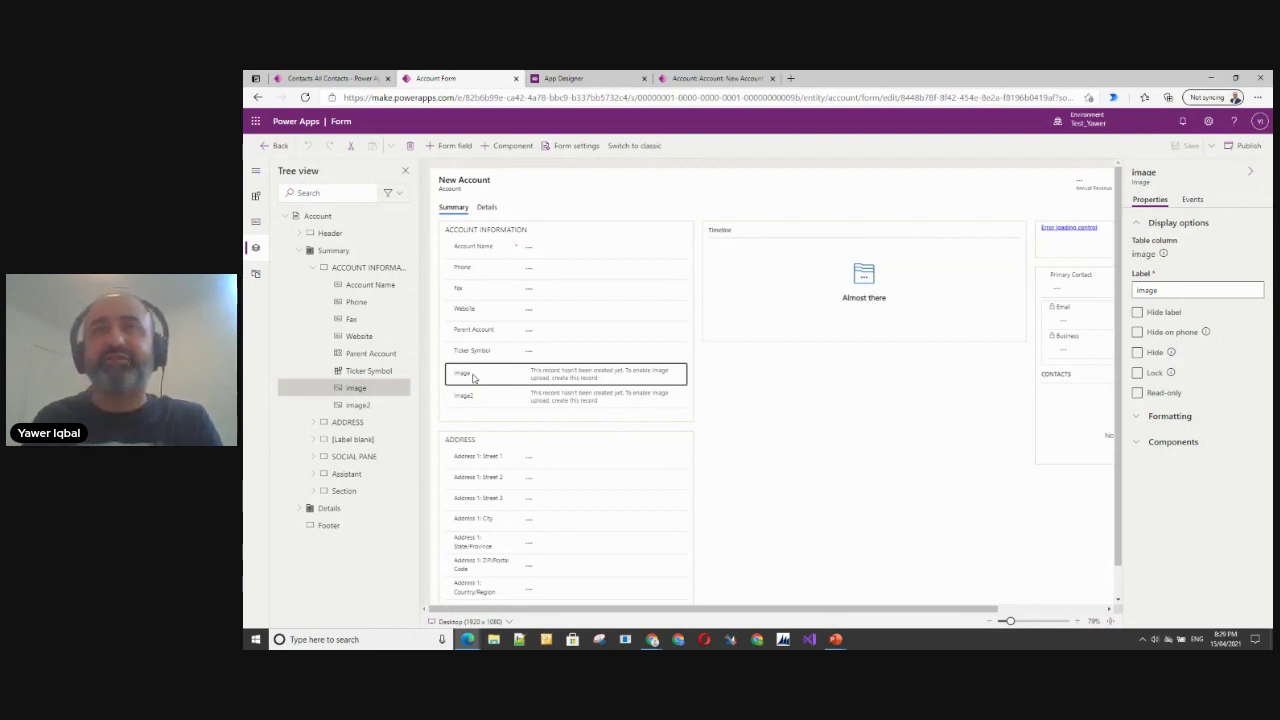
key("Delete")
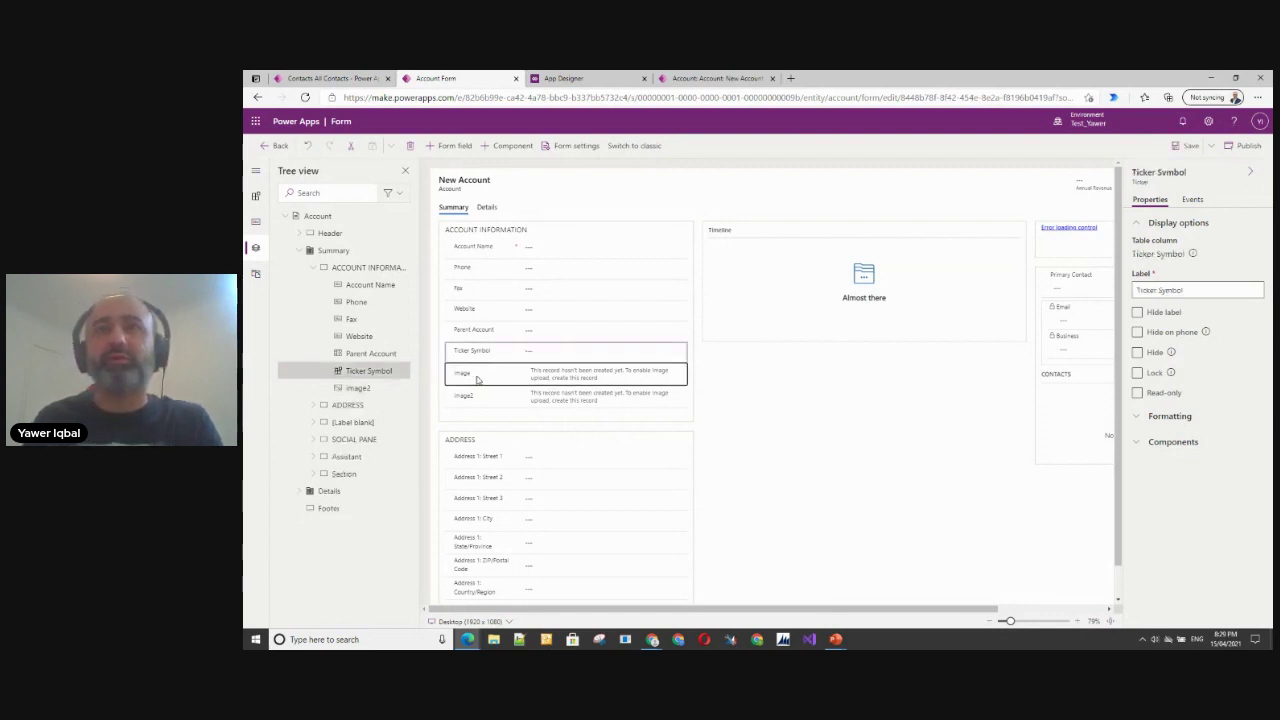
left_click(483, 381)
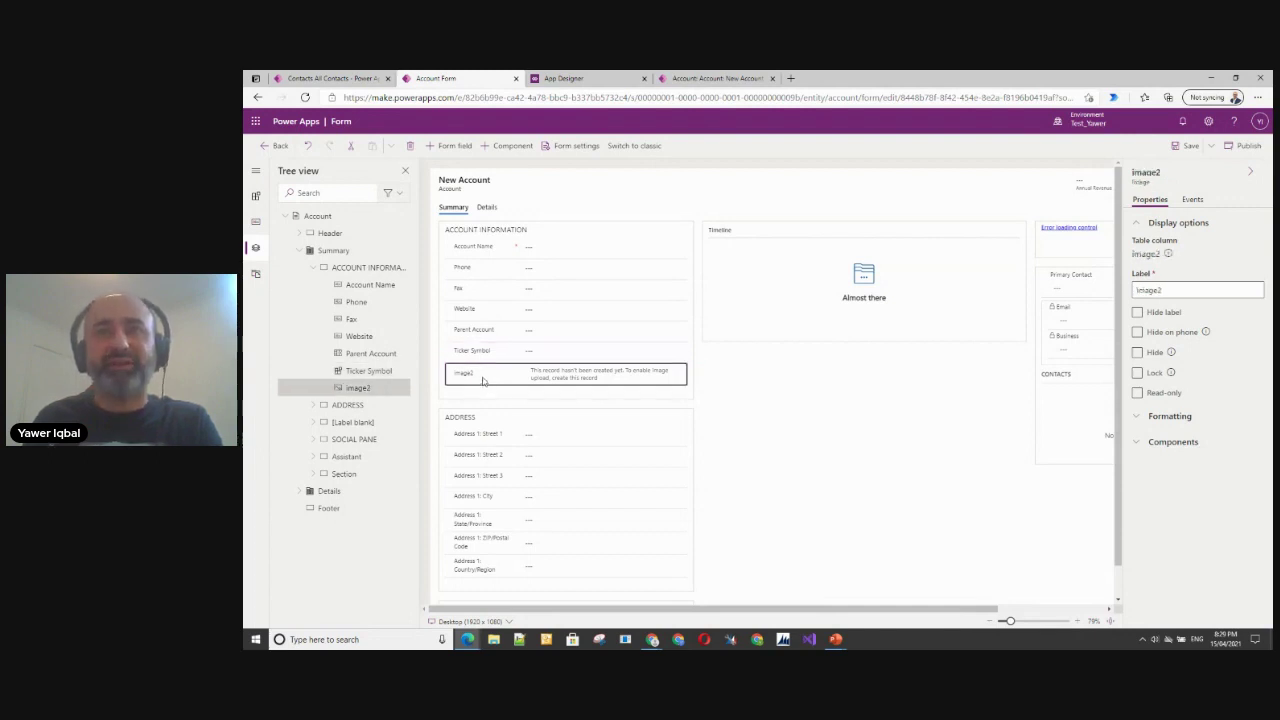
key("Delete")
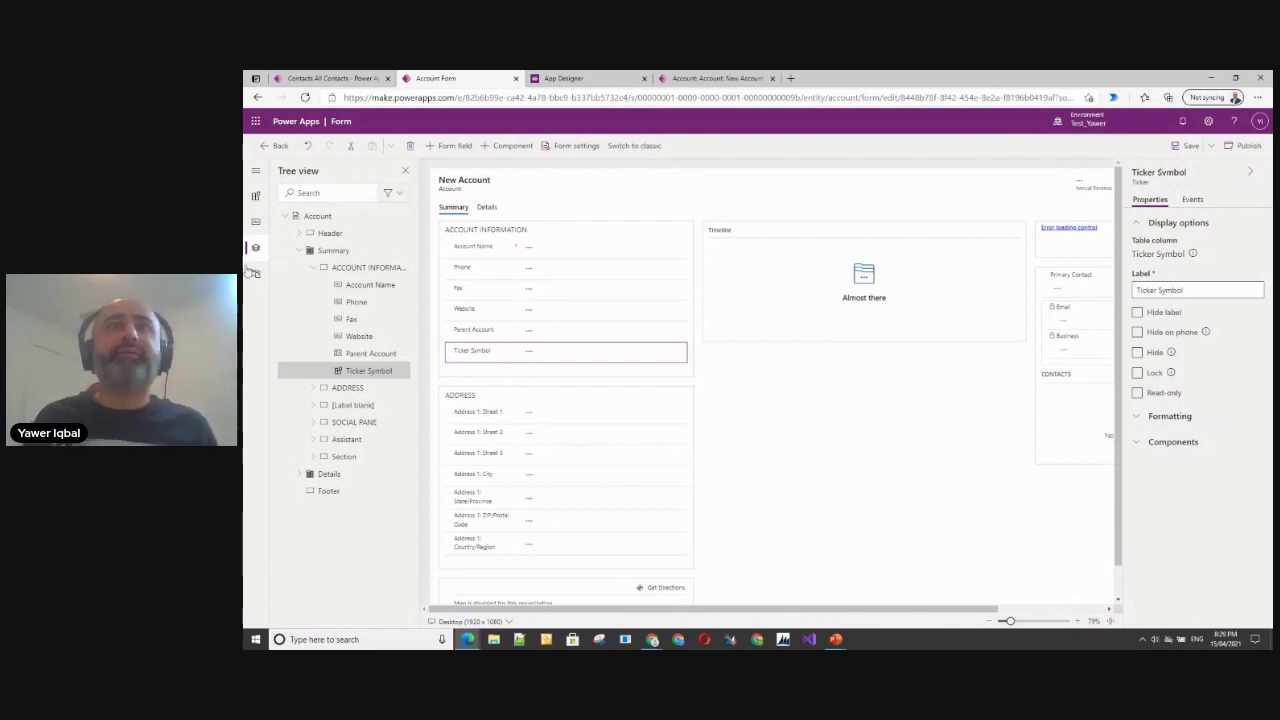
Step: Add two one-column sections to the Summary tab, placing the second between the Account Information and Address sections
left_click(256, 173)
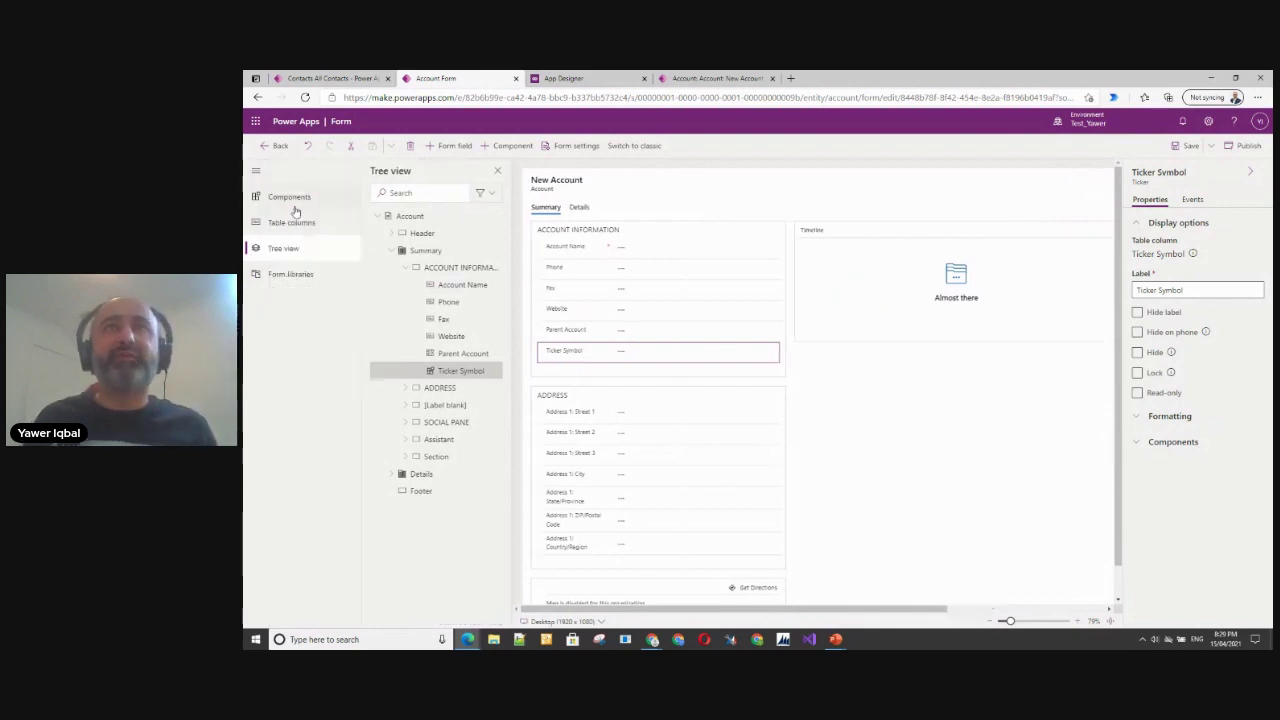
left_click(298, 199)
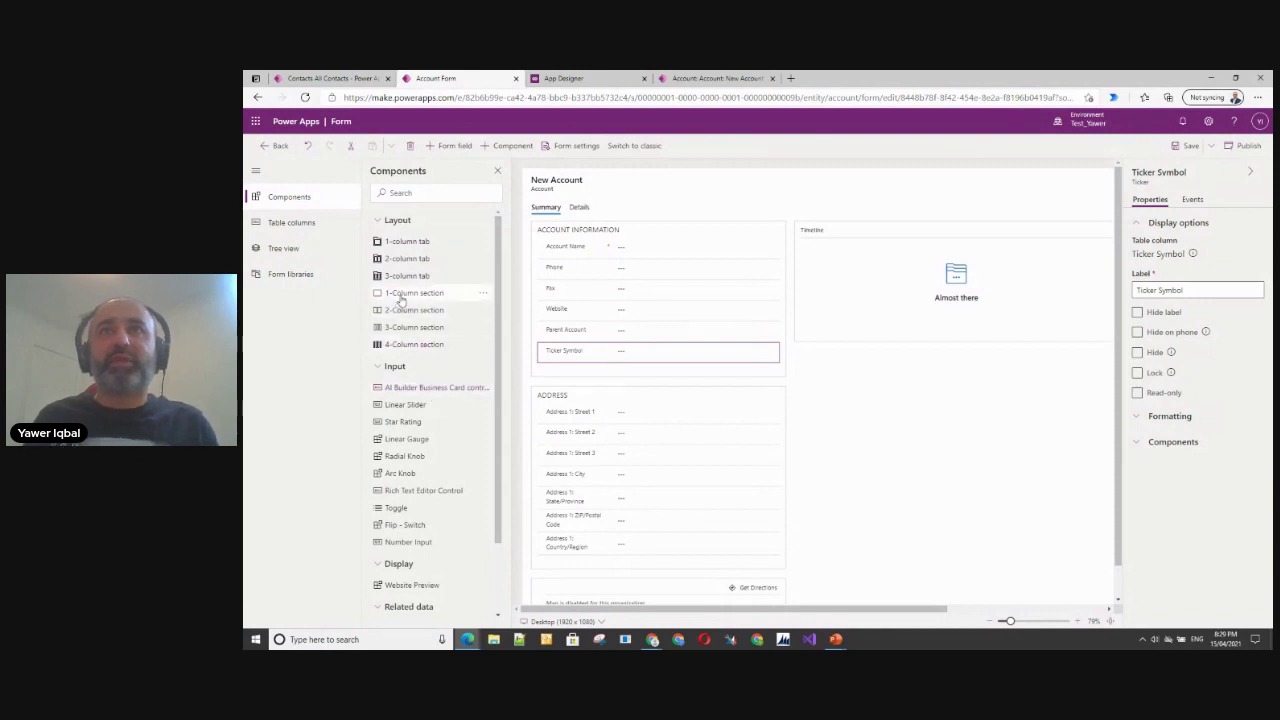
left_click_drag(400, 297, 592, 382)
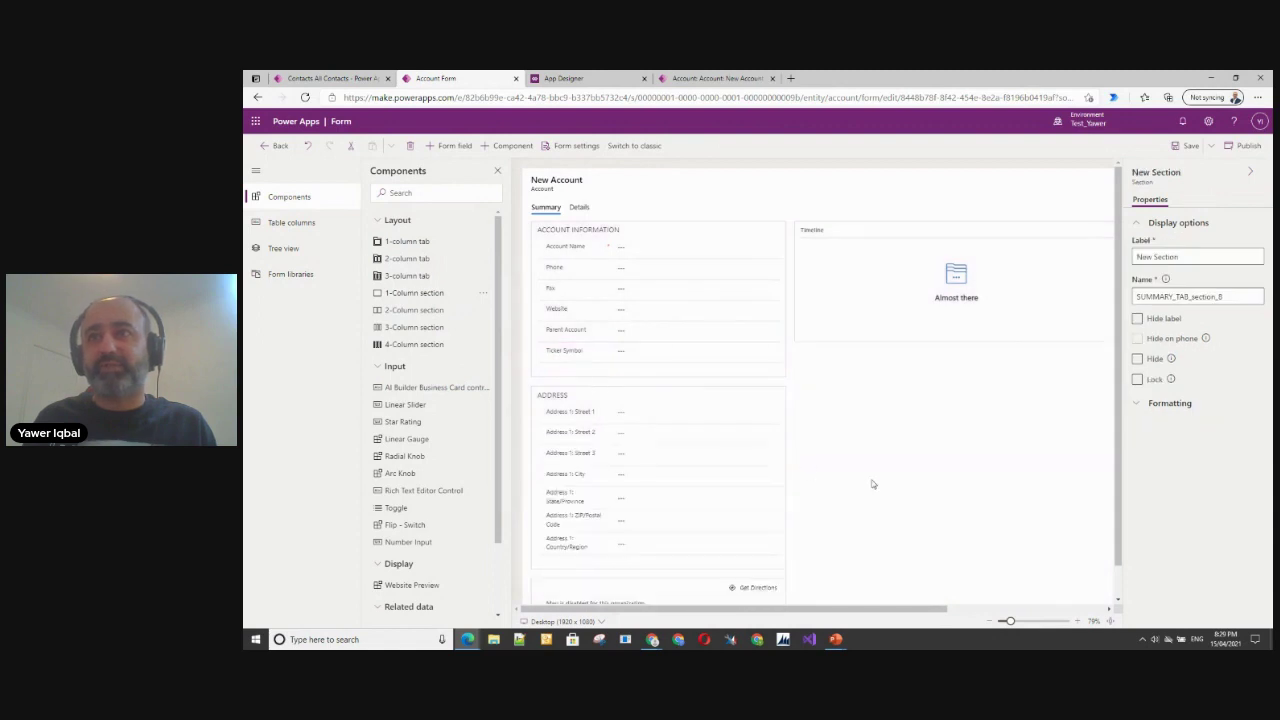
scroll(872, 484, "down", 1)
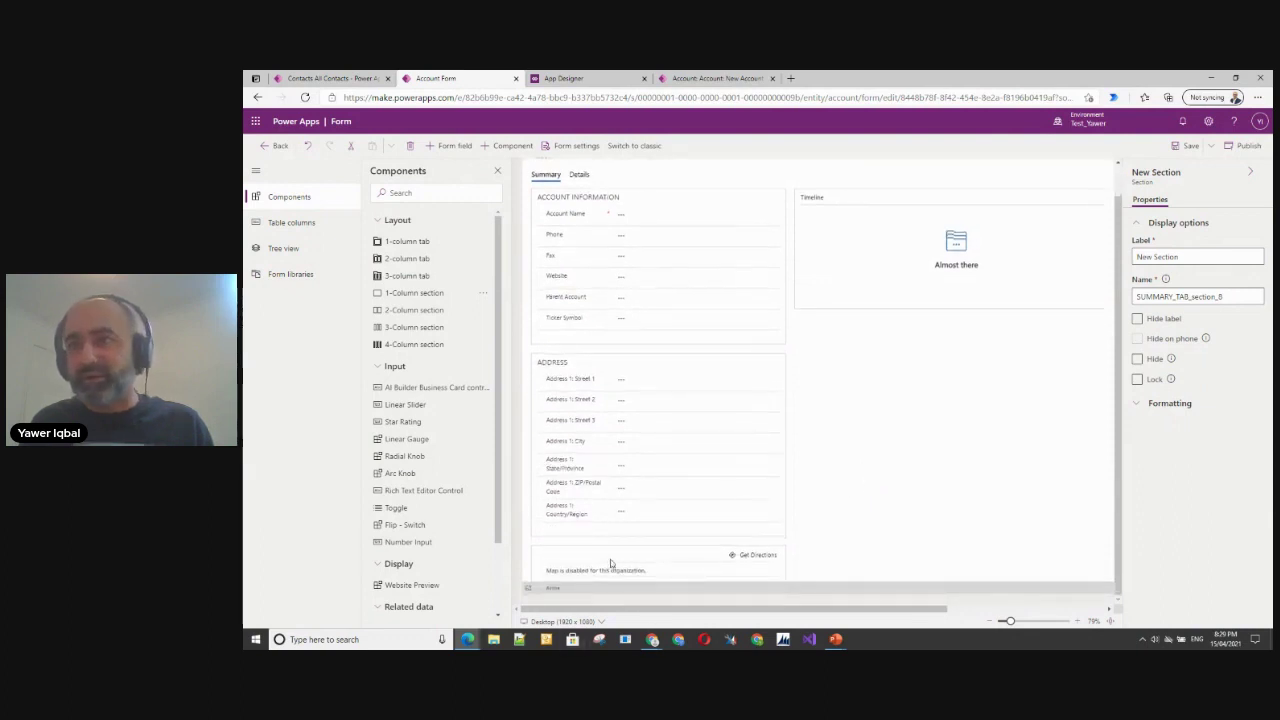
left_click(914, 346)
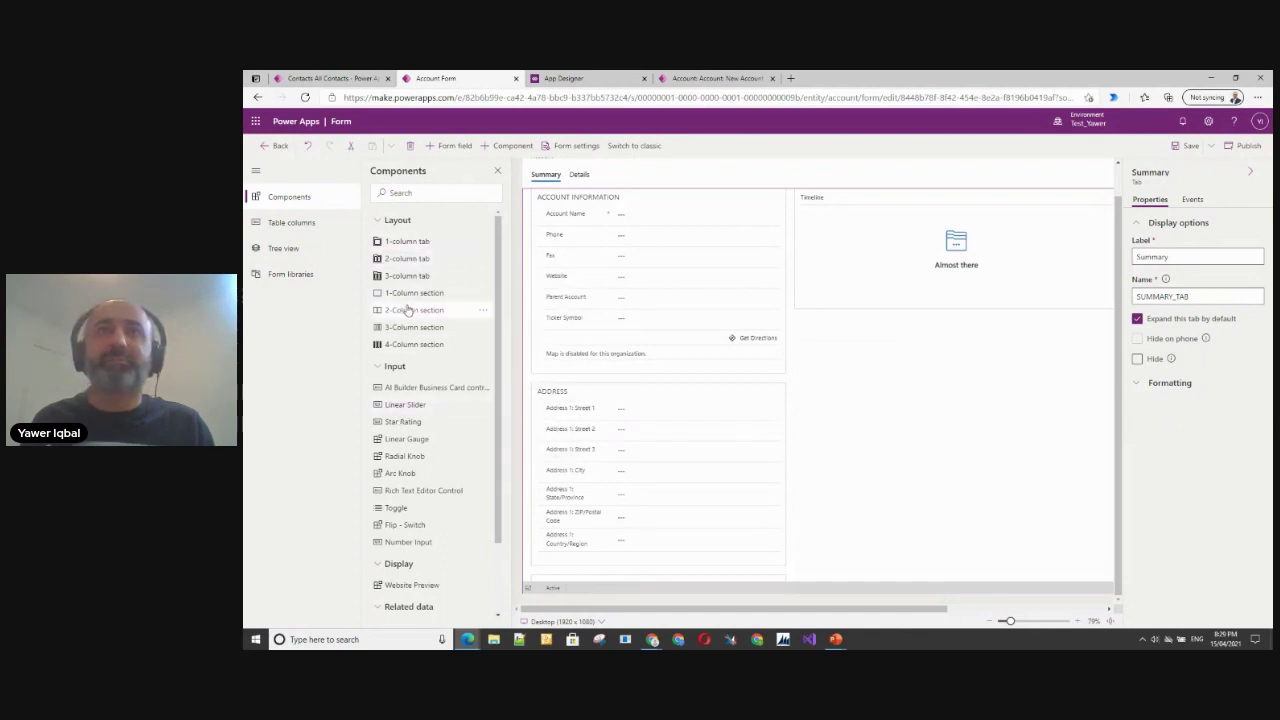
left_click_drag(412, 293, 585, 387)
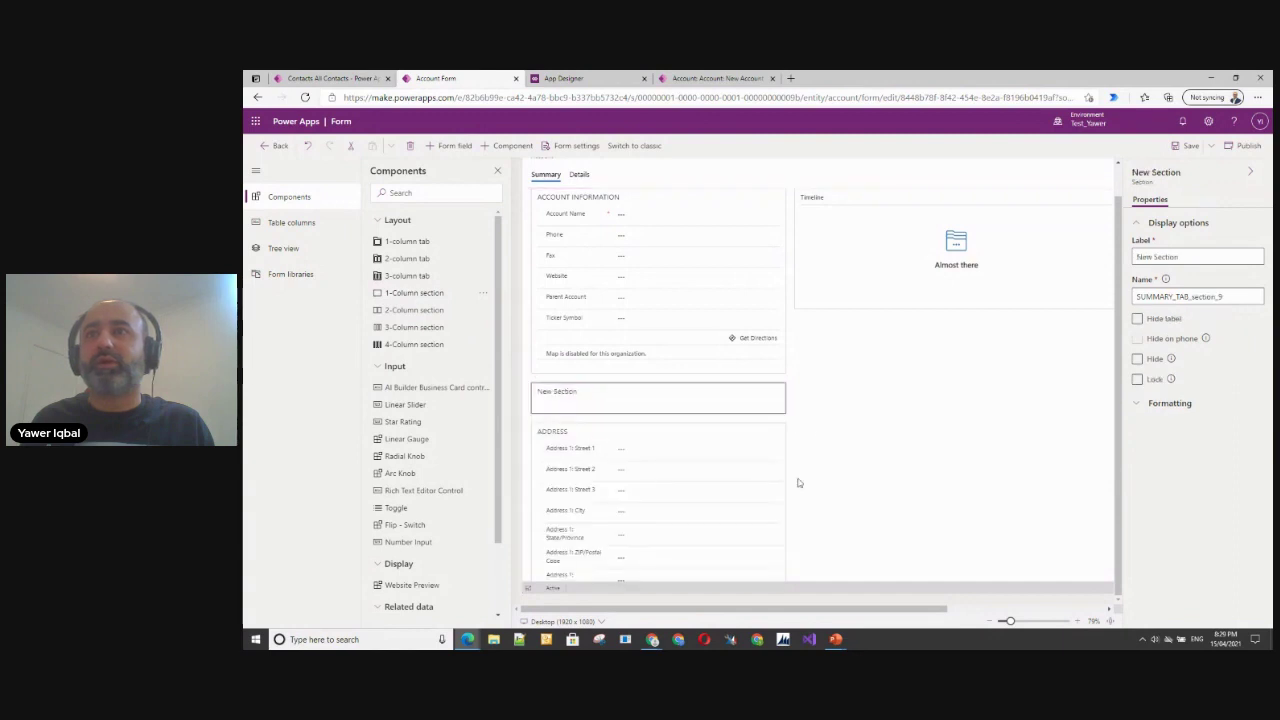
left_click(590, 403)
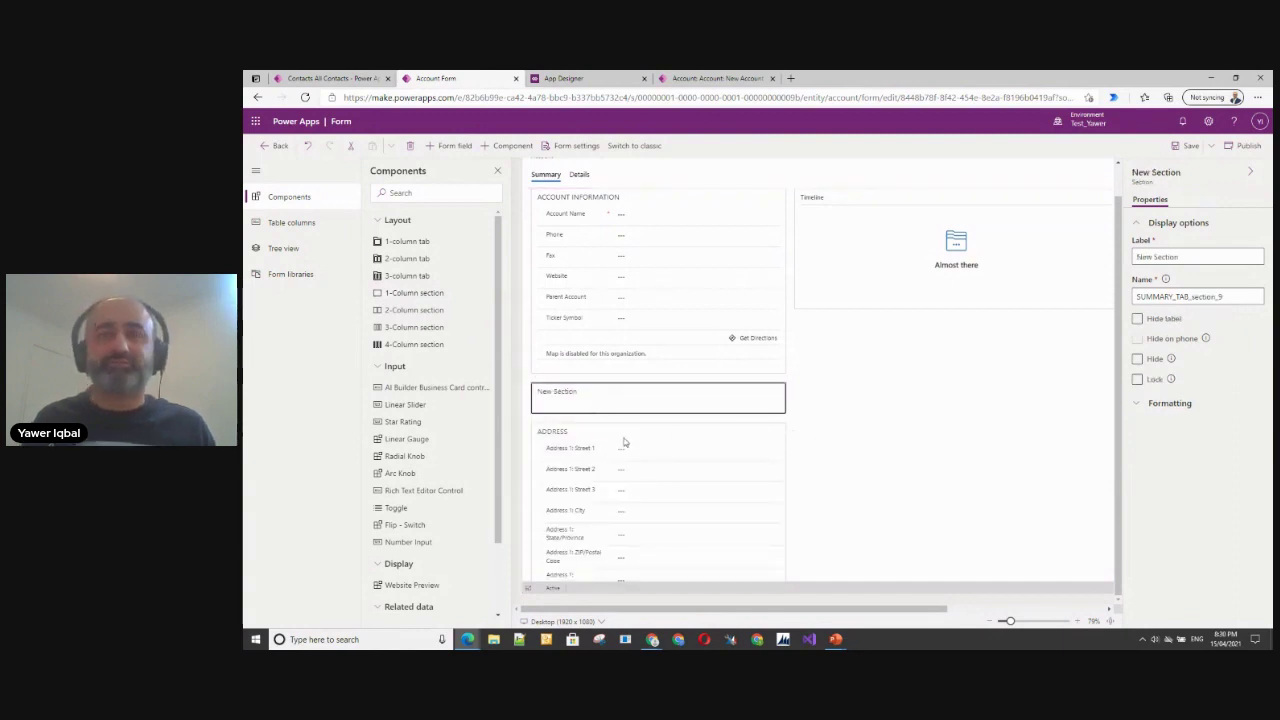
Step: Search the unused table columns for "im" and add the image and image2 columns to the new section
left_click(287, 228)
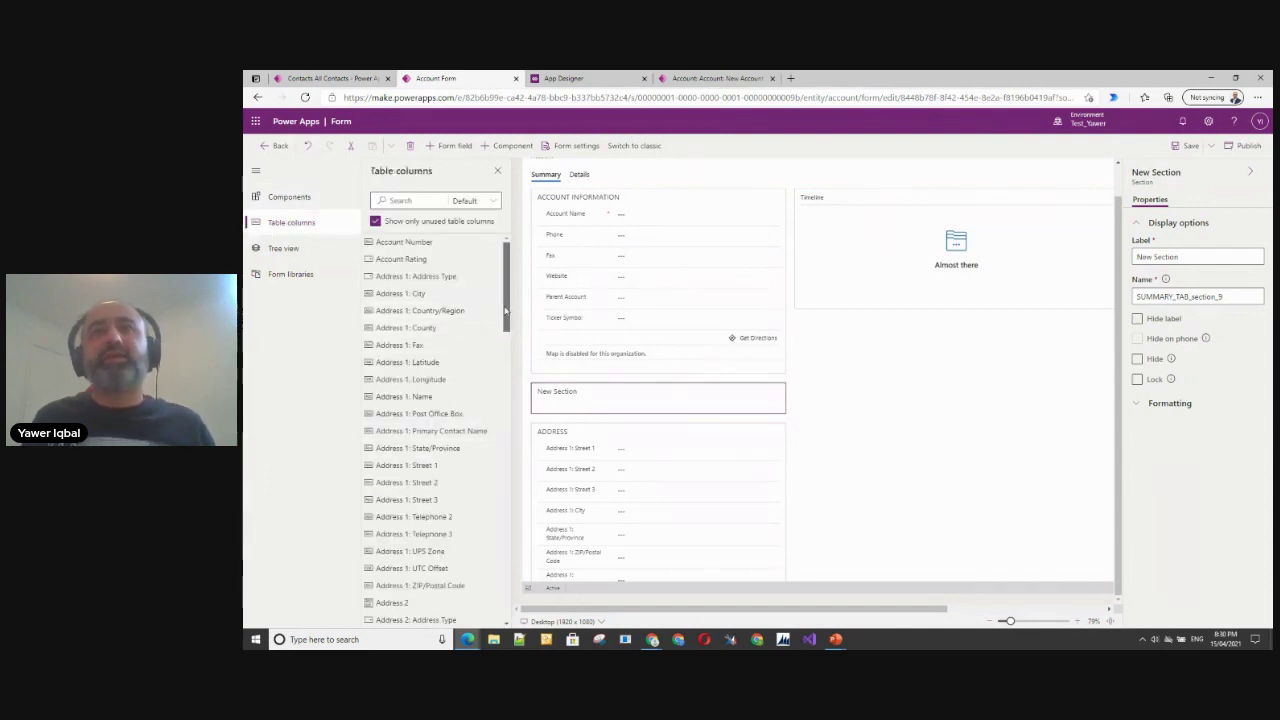
scroll(505, 313, "down", 1)
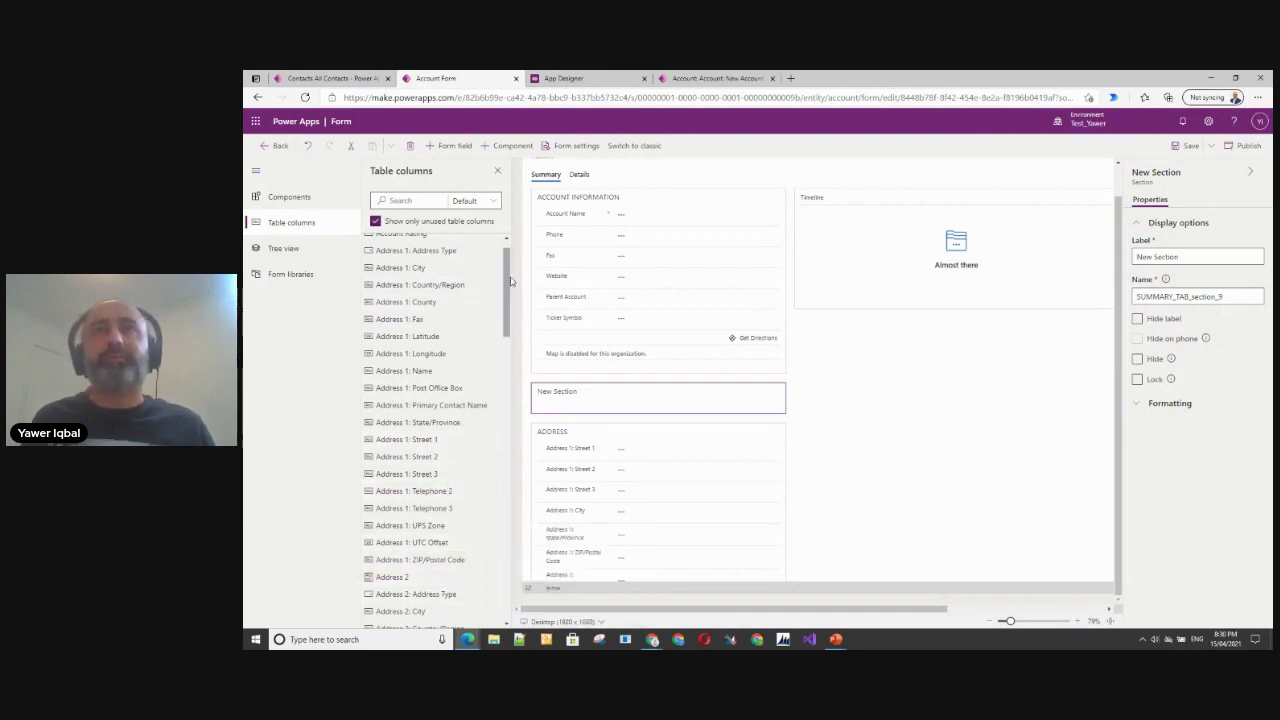
left_click_drag(508, 280, 508, 330)
left_click(417, 198)
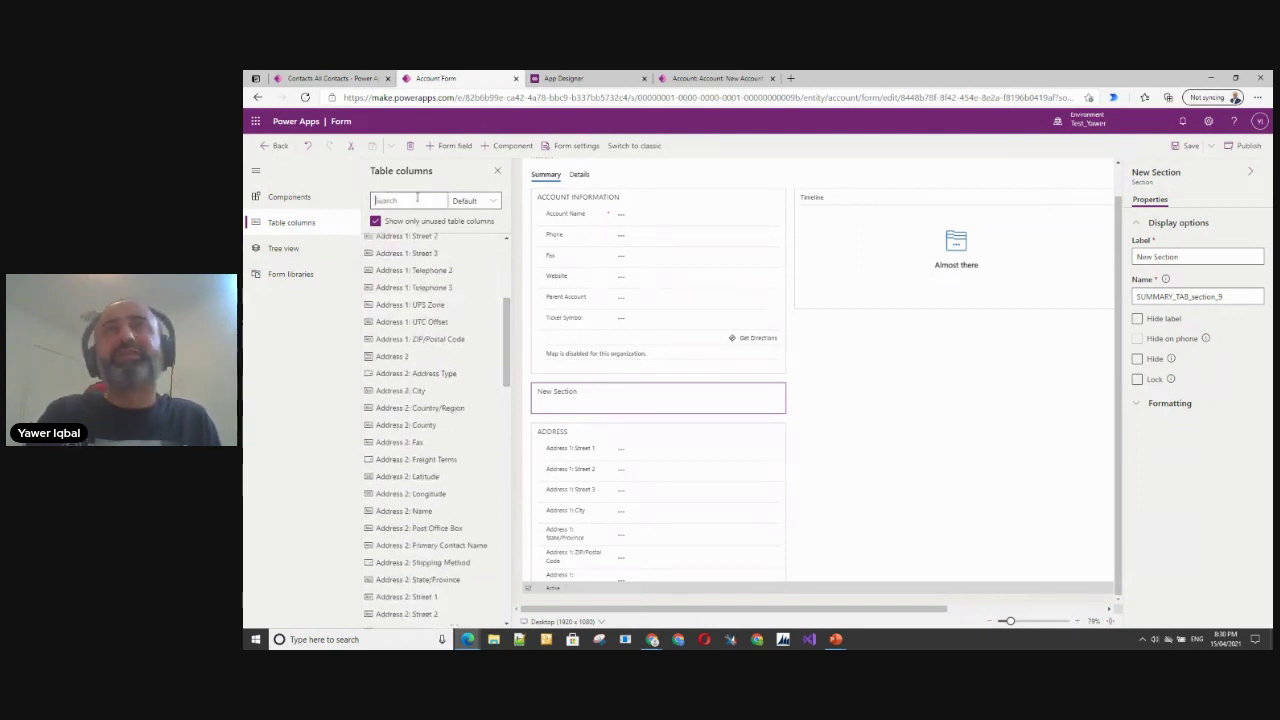
type("im")
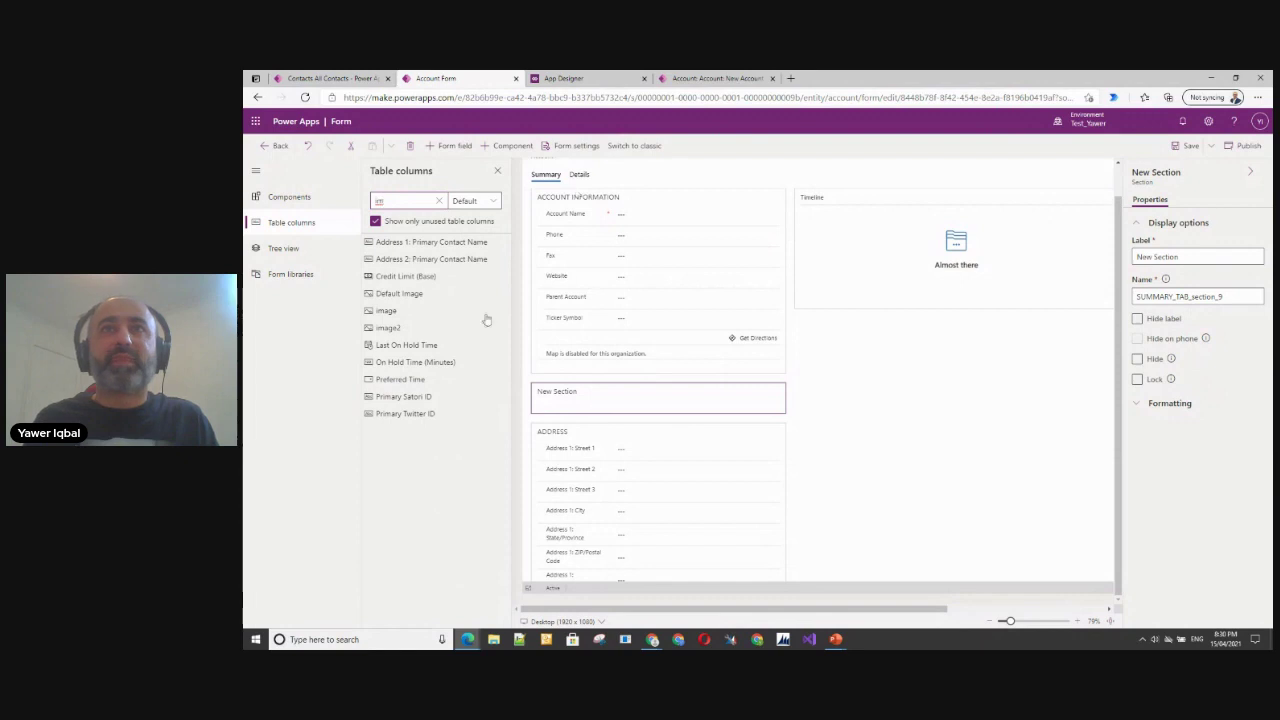
left_click_drag(616, 405, 618, 400)
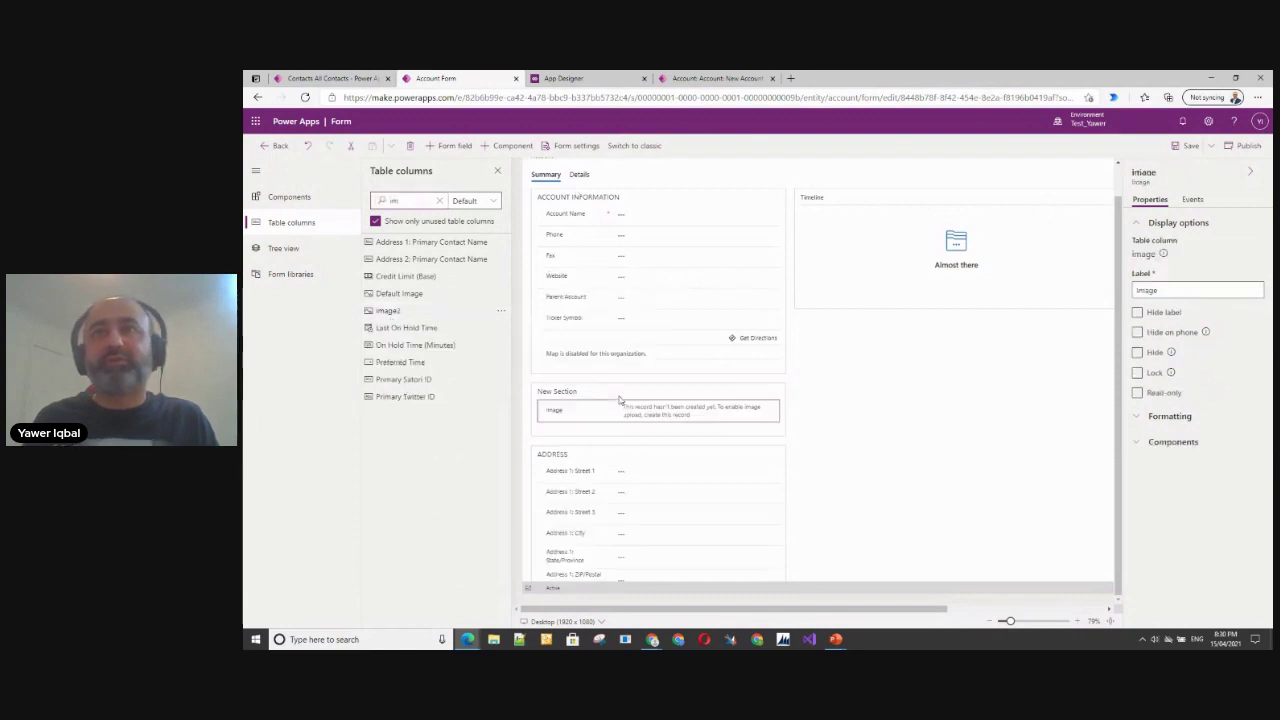
left_click_drag(375, 312, 584, 424)
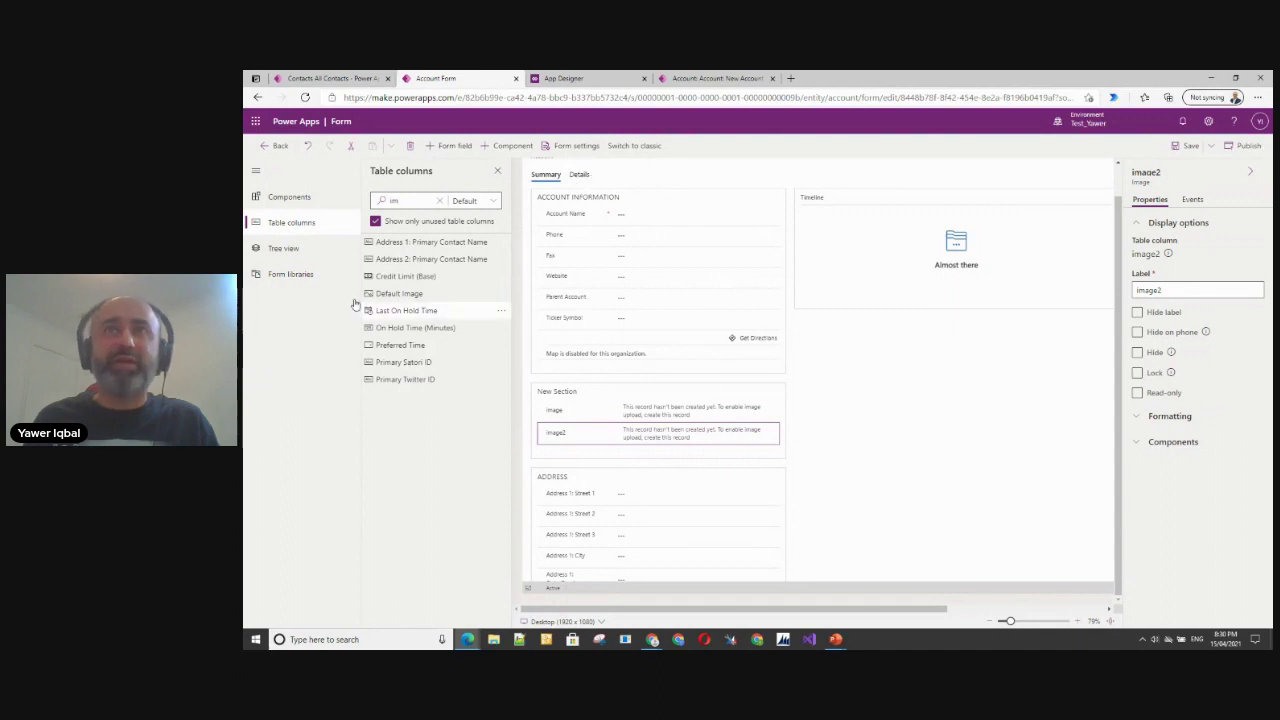
Step: Insert a one-column tab between Summary and Details, and add a one-column section below the existing section on it
left_click(270, 200)
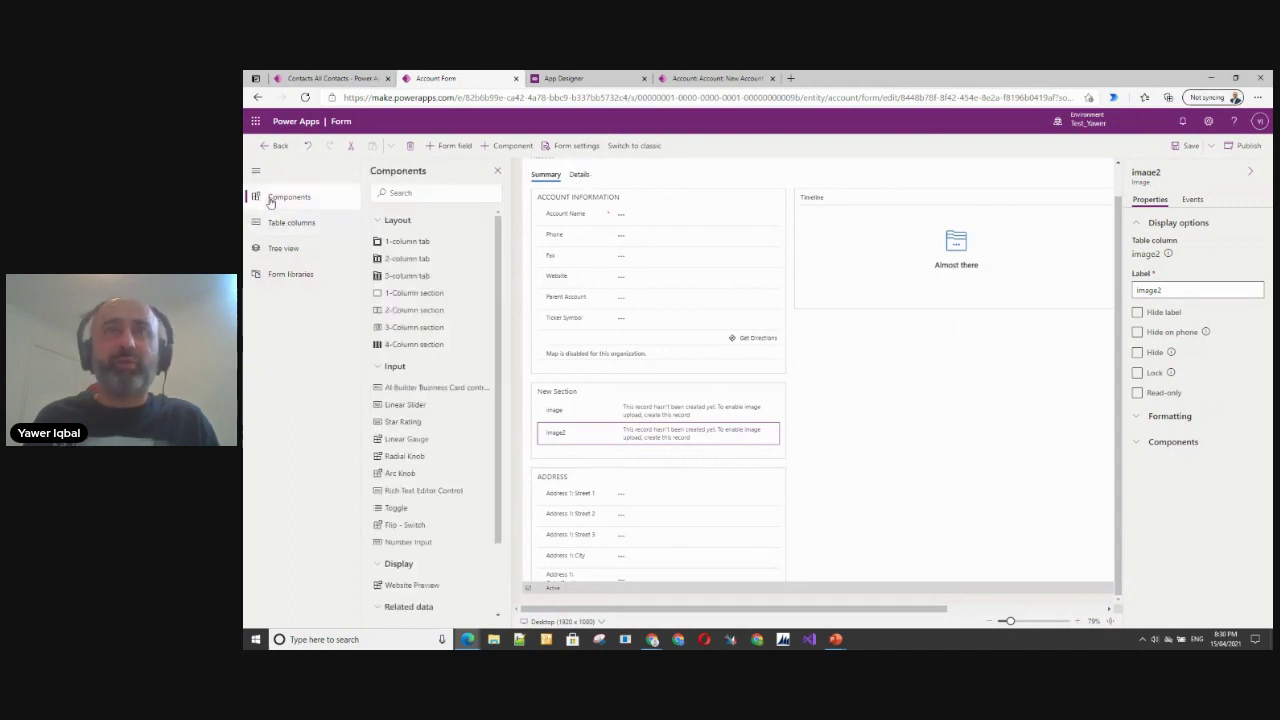
left_click_drag(398, 248, 607, 201)
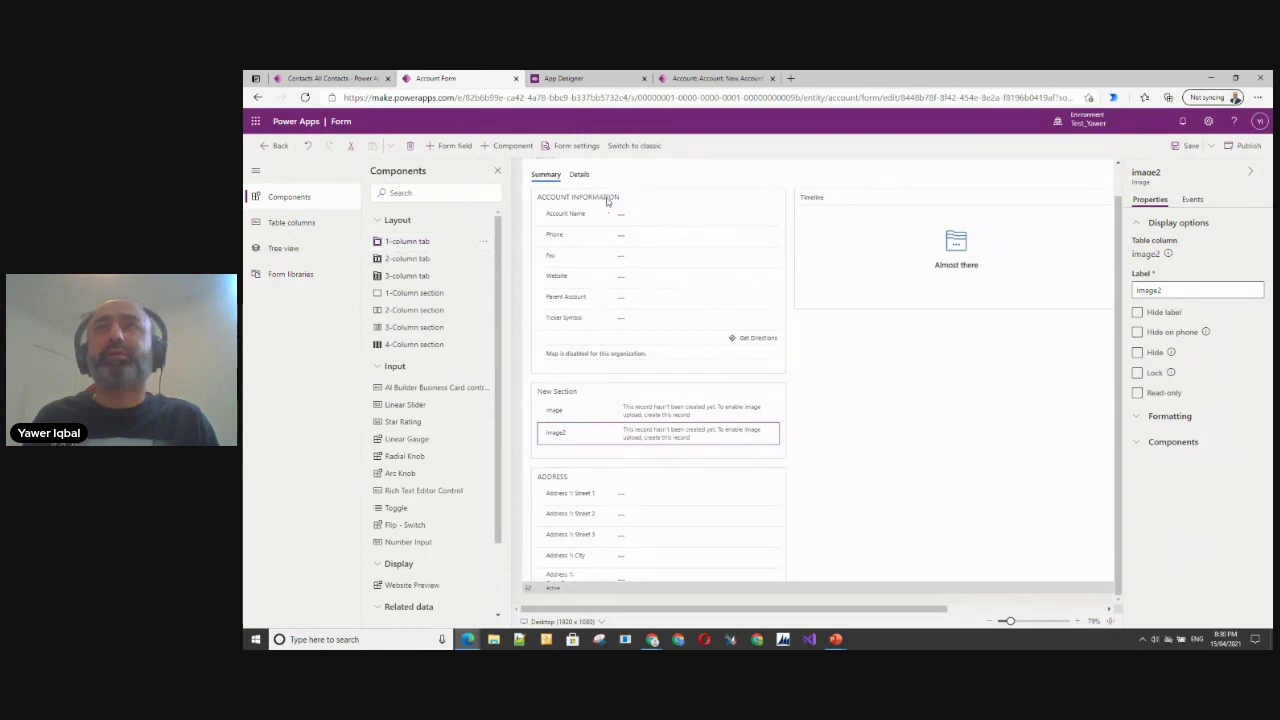
left_click(388, 243)
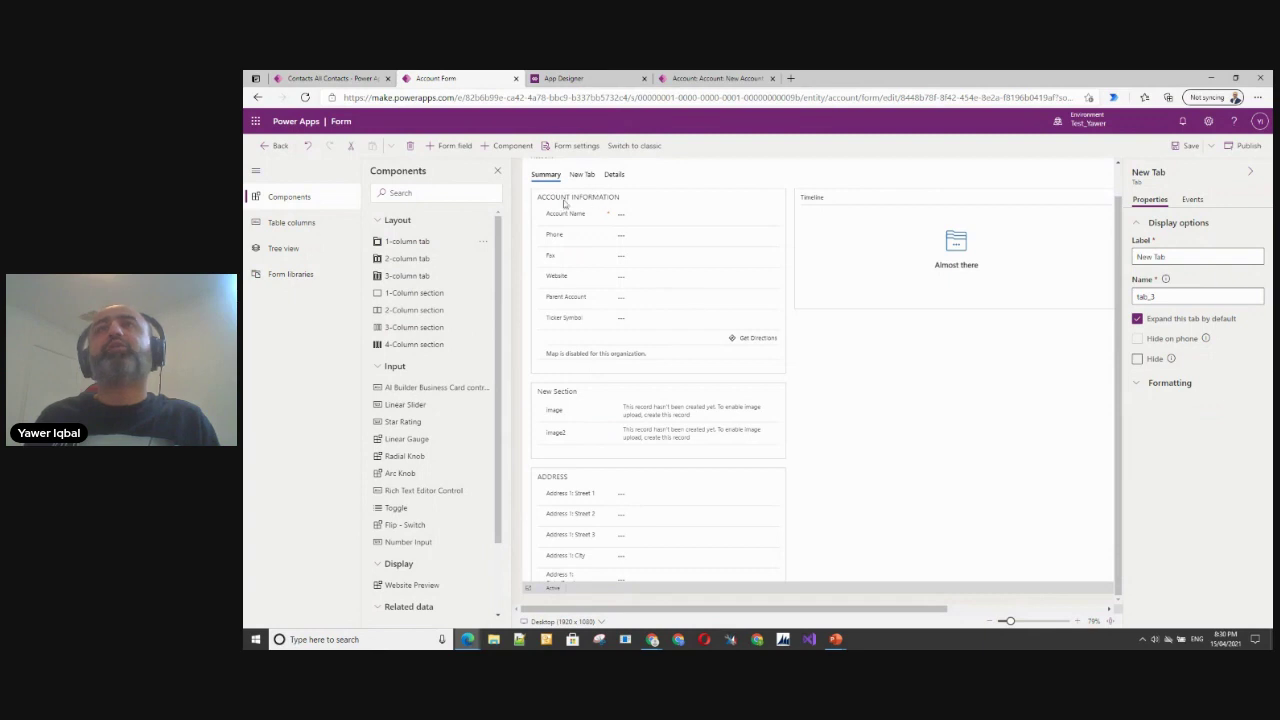
left_click(583, 175)
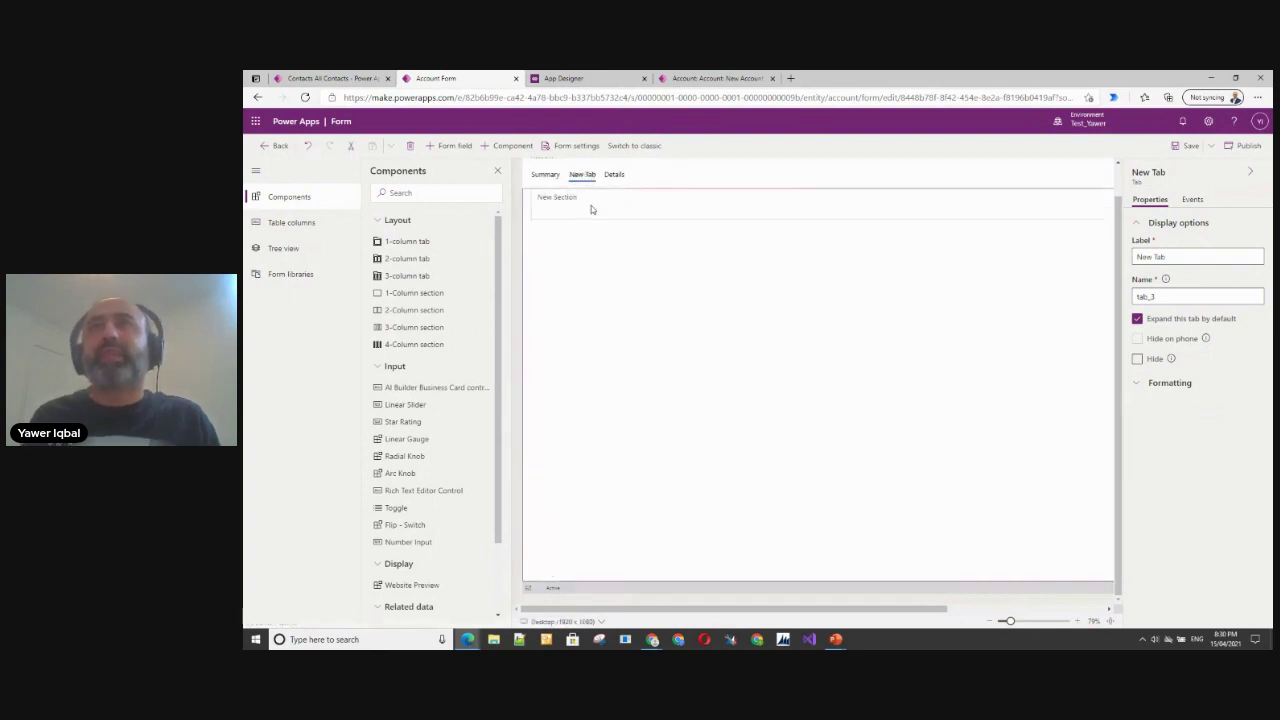
left_click(591, 208)
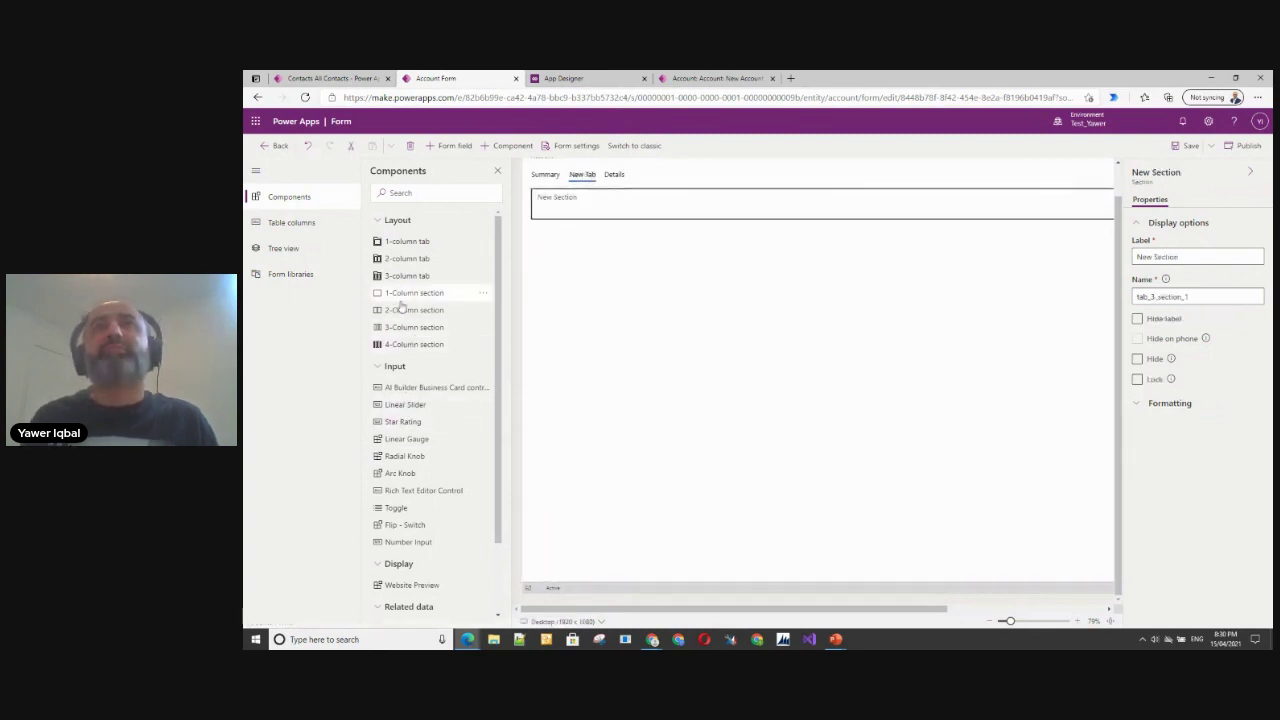
mouse_move(400, 292)
left_mouse_down()
mouse_move(689, 237)
mouse_move(580, 208)
left_mouse_up()
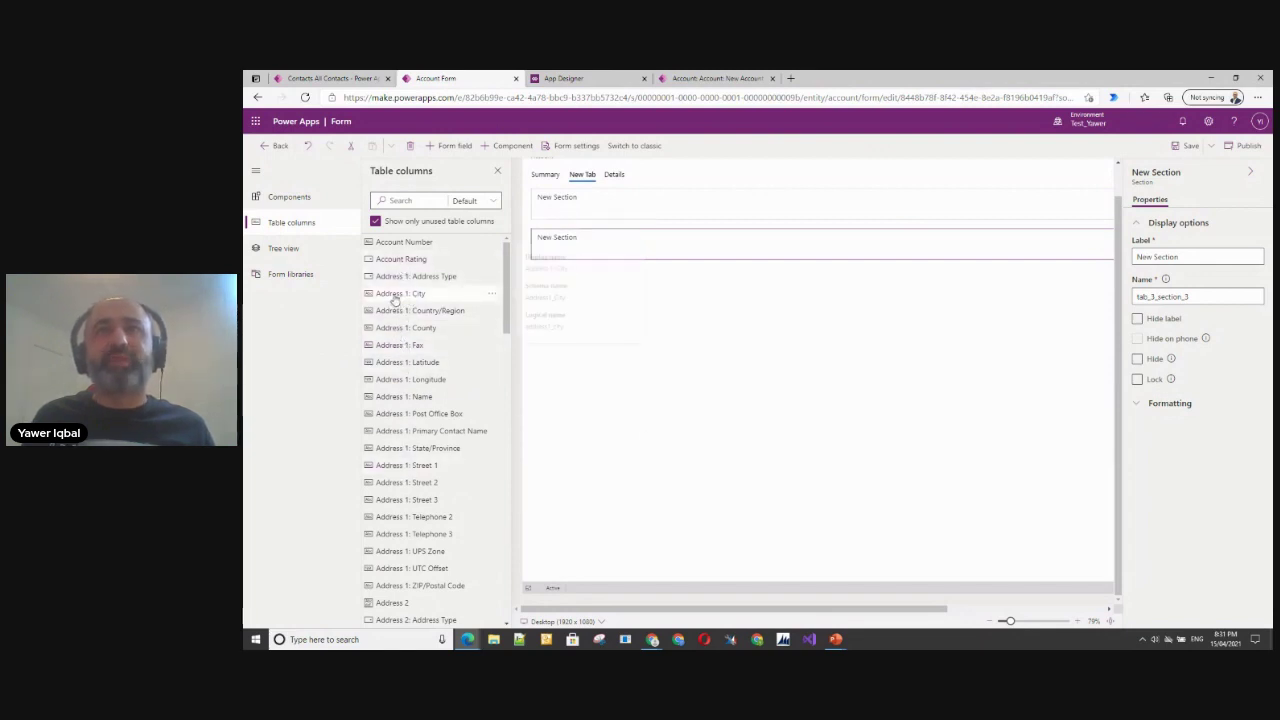
Step: Add the Address 1: City, Address 1: Fax and Address 1: County columns to the new tab's second section, and save and publish the form
left_click_drag(392, 294, 651, 240)
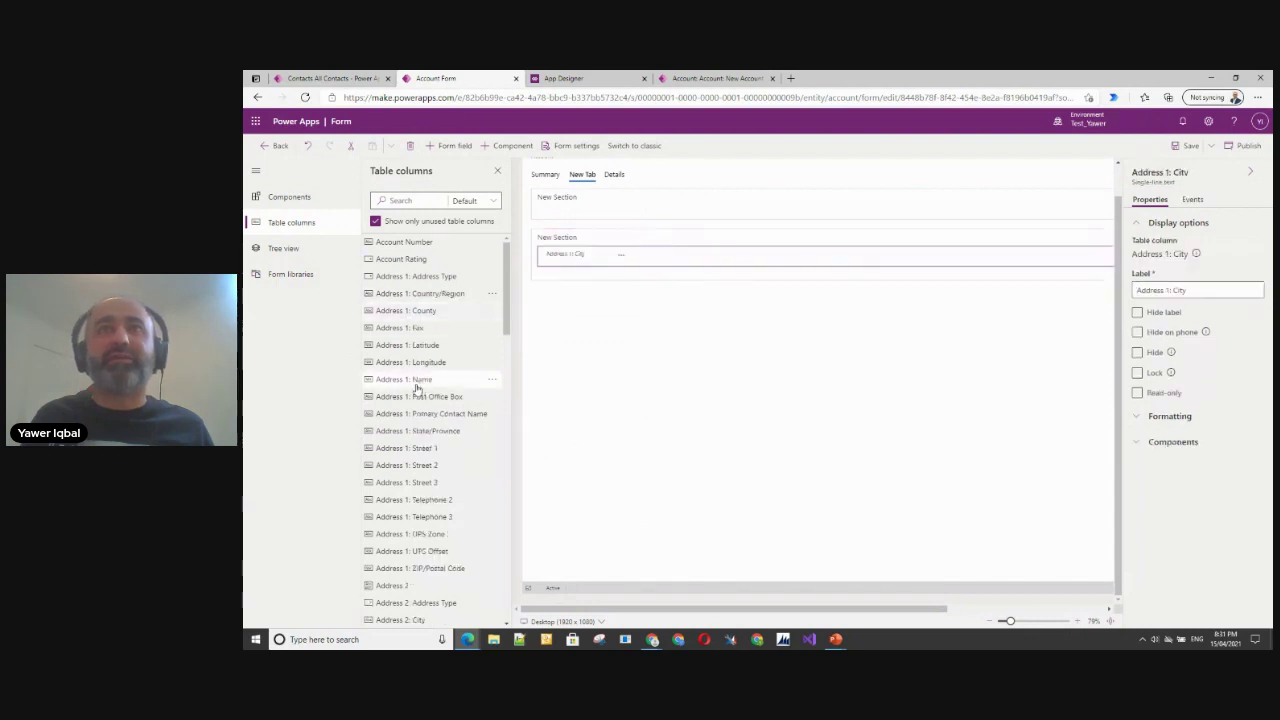
left_click_drag(408, 330, 634, 266)
left_click_drag(422, 316, 669, 288)
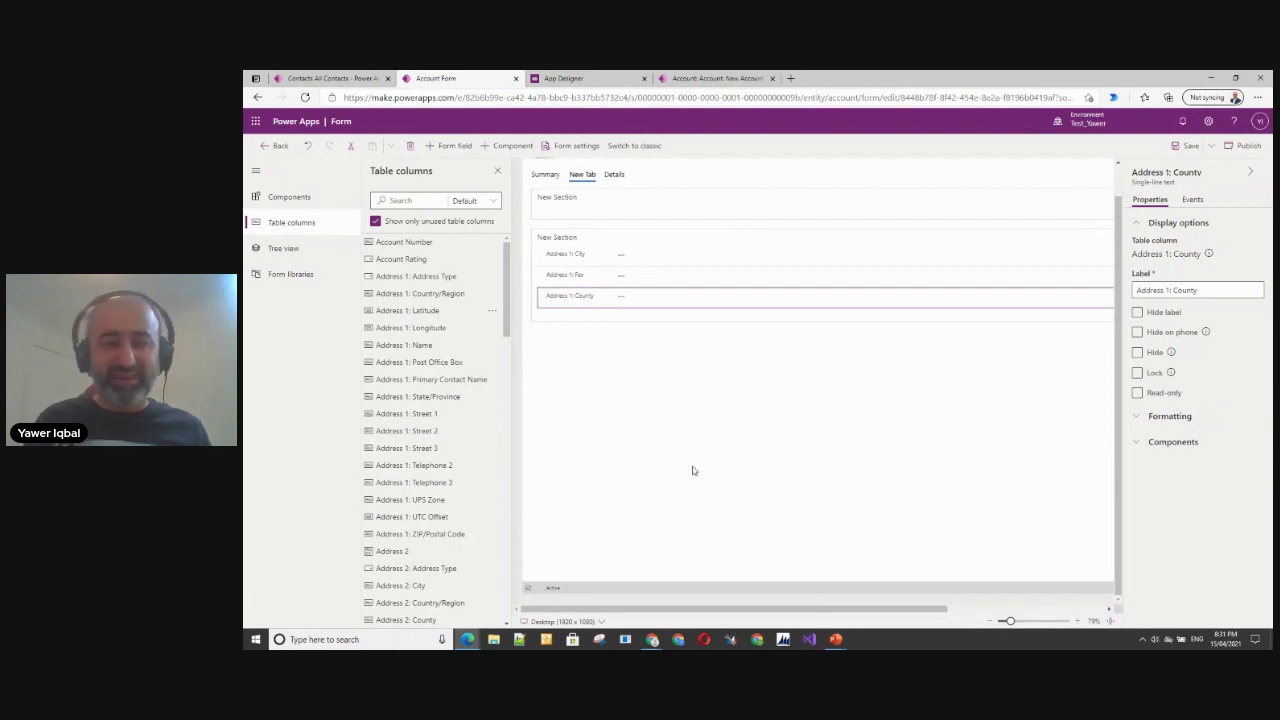
left_click(1190, 145)
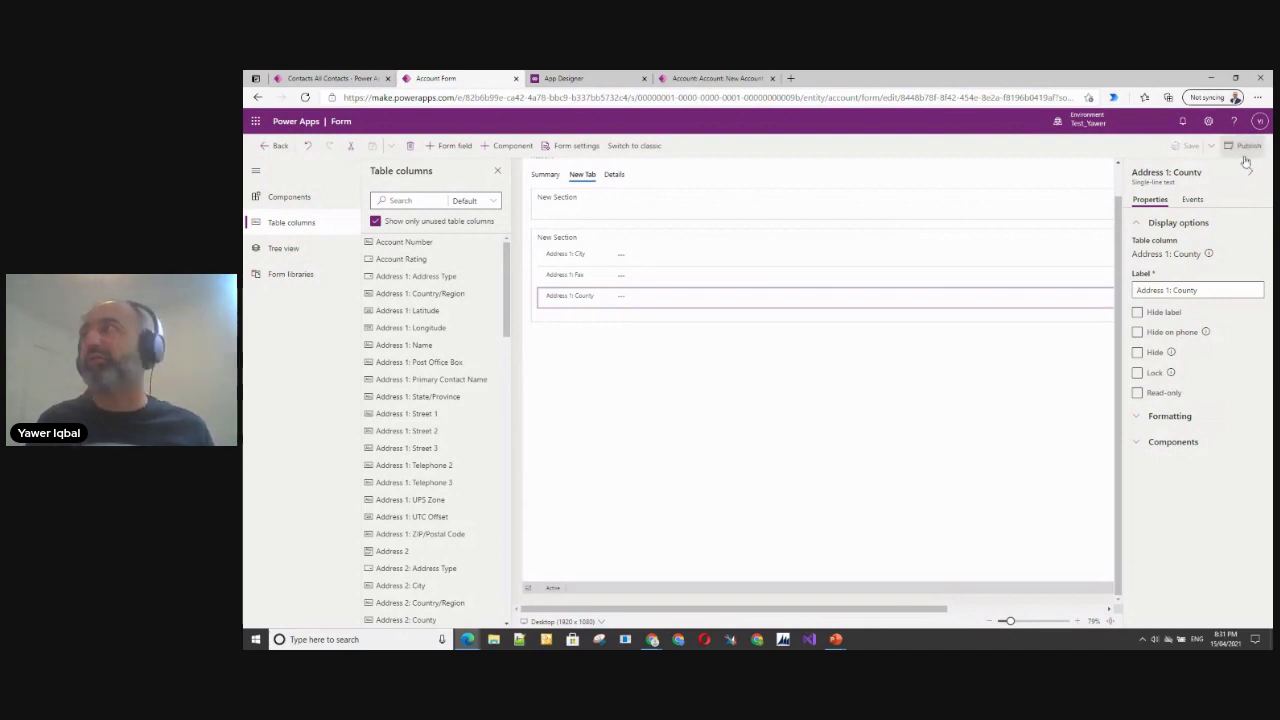
left_click(1245, 146)
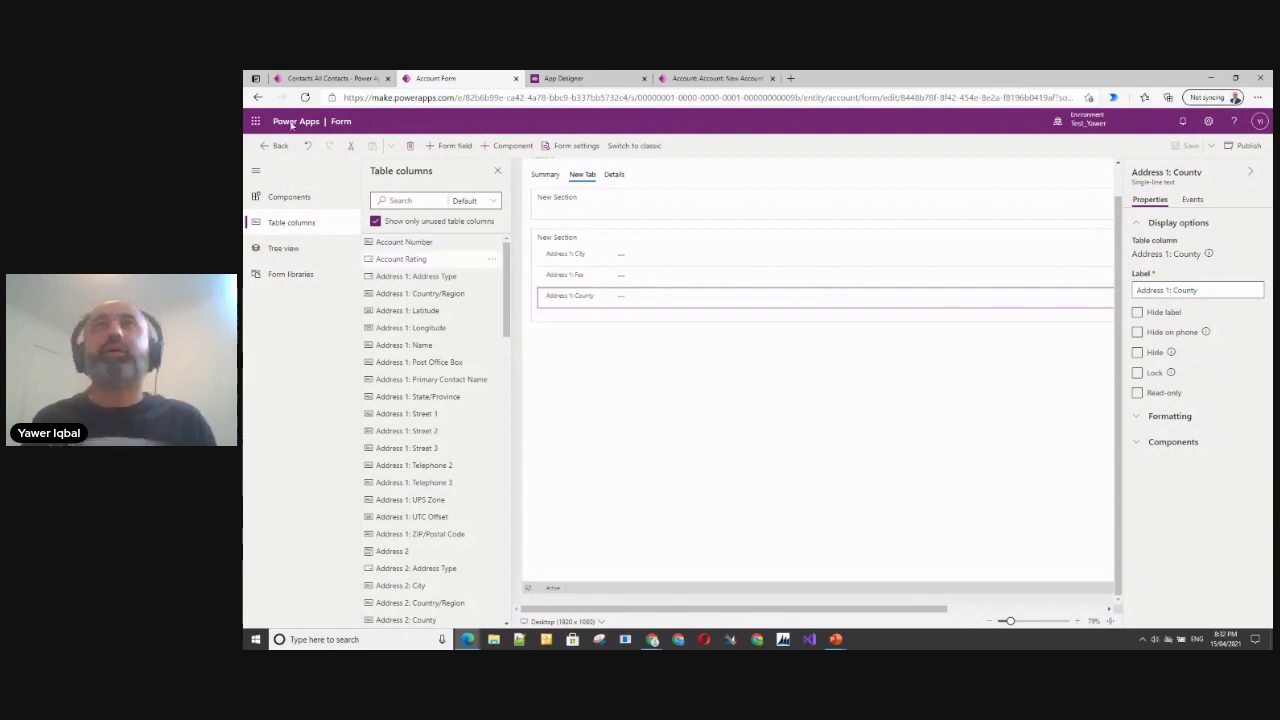
Step: Close the DemoApp contacts page and switch to the New Account form in SessionDemoMDApp
left_click(320, 80)
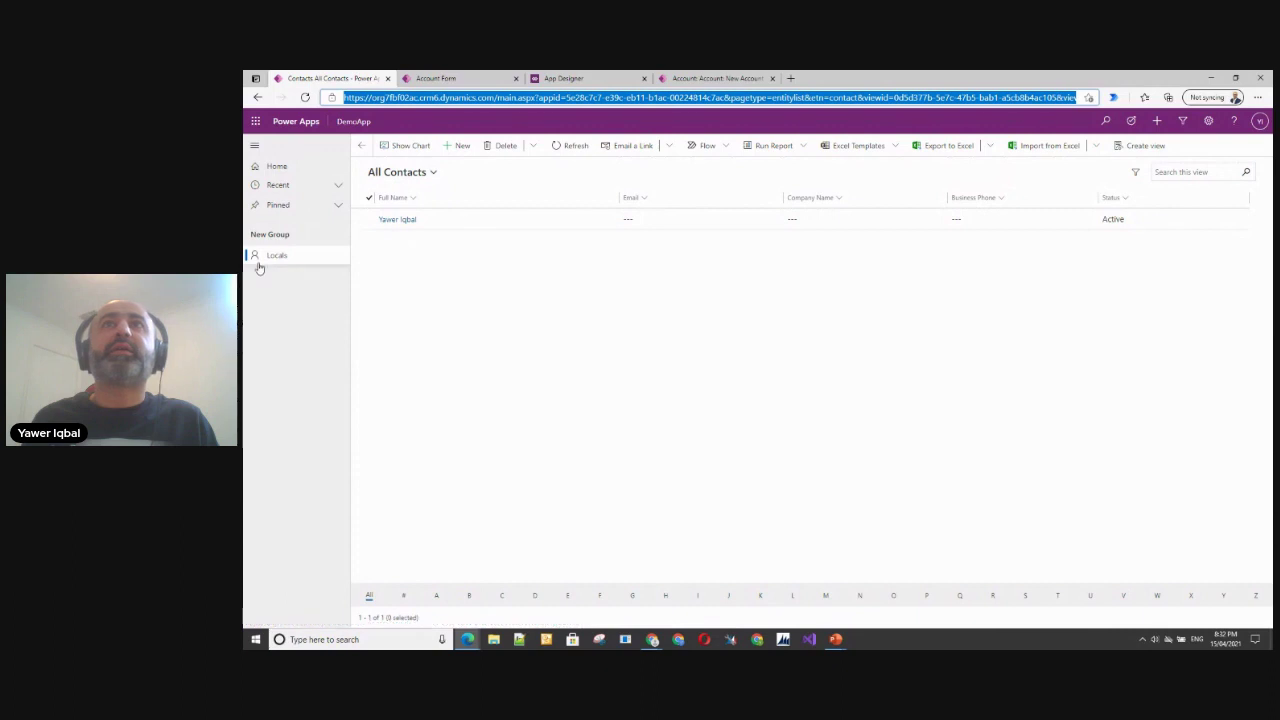
left_click(257, 98)
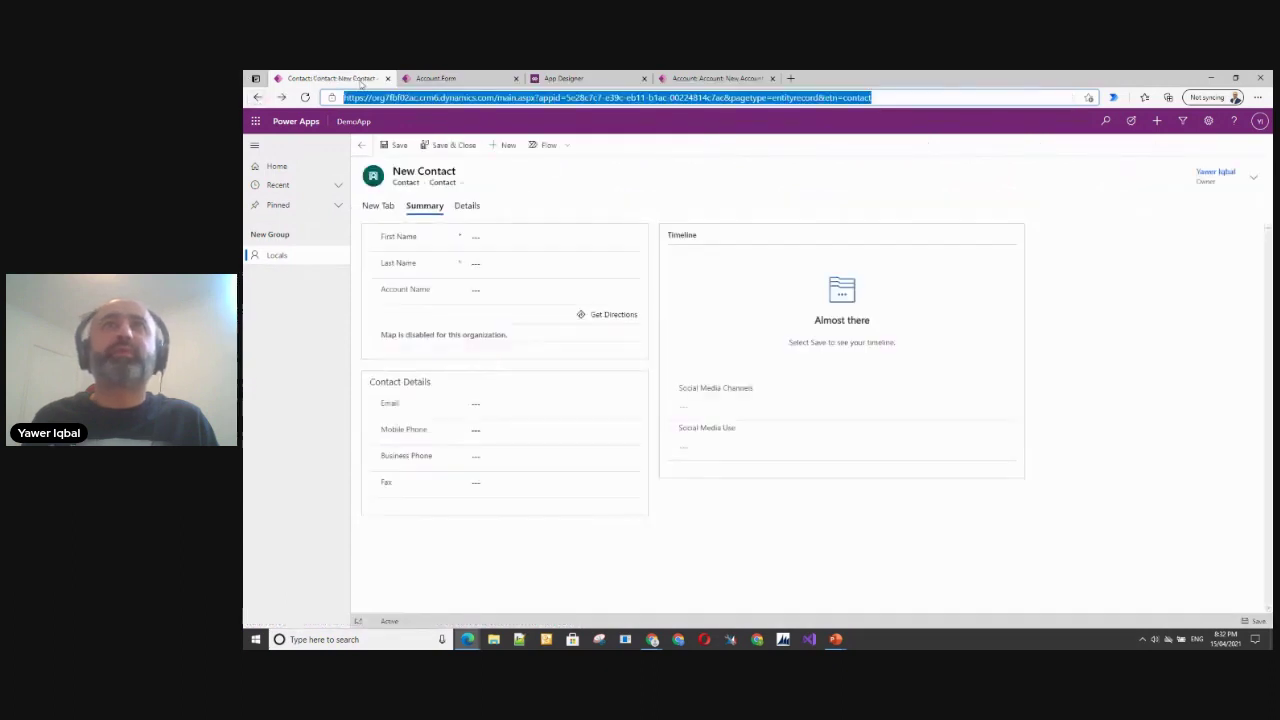
left_click(388, 79)
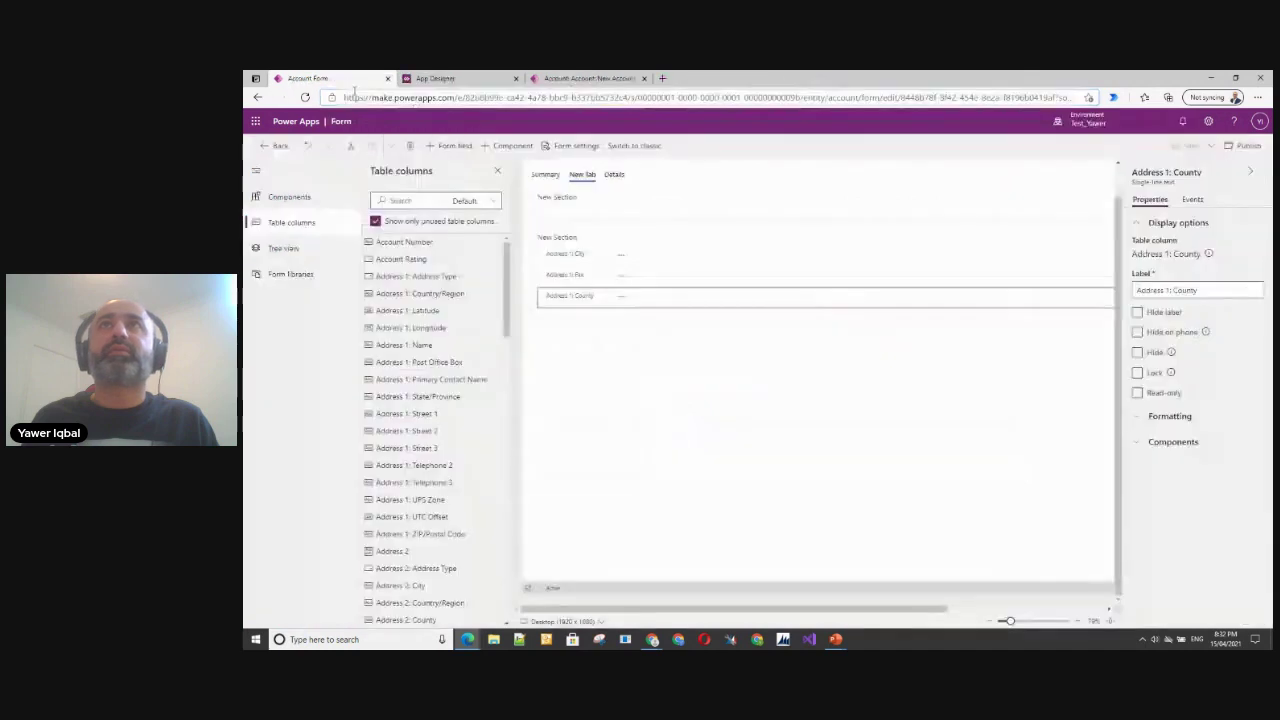
left_click(452, 88)
left_click(590, 78)
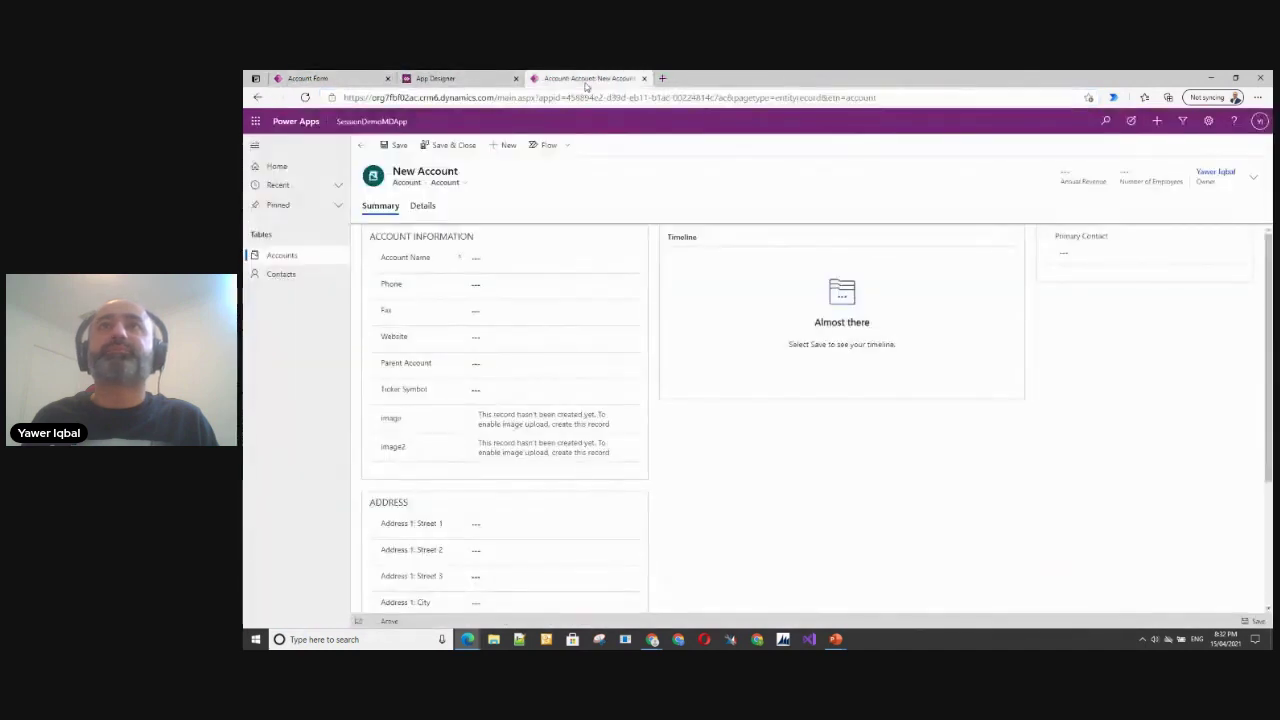
Step: Reload the New Account form with the browser developer tools open, emptying the cache and doing a hard refresh
left_click(304, 97)
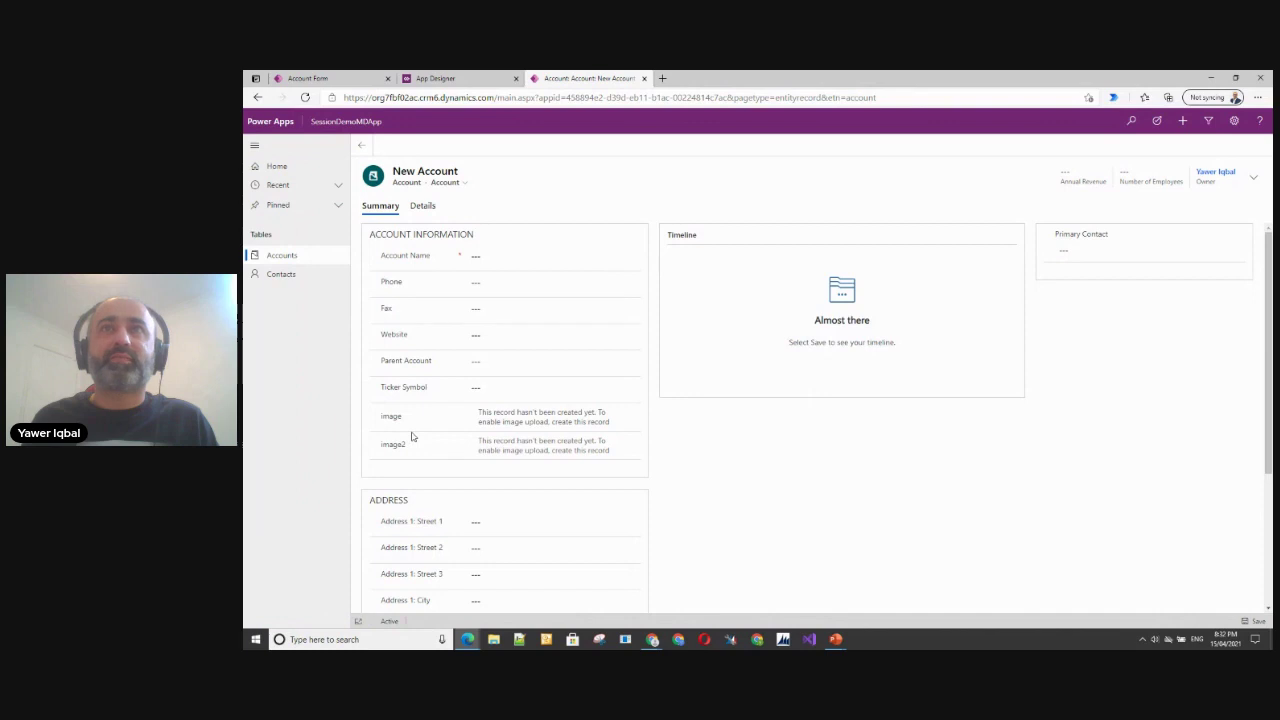
right_click(742, 457)
left_click(767, 444)
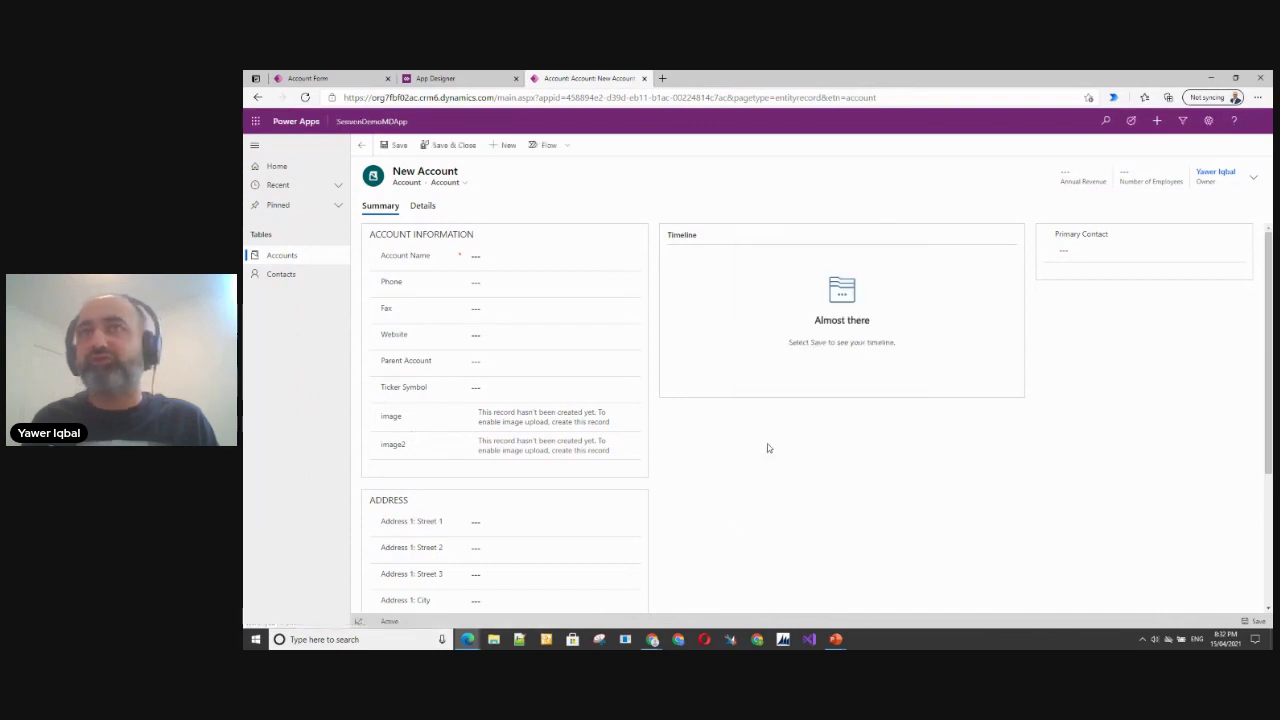
right_click(305, 98)
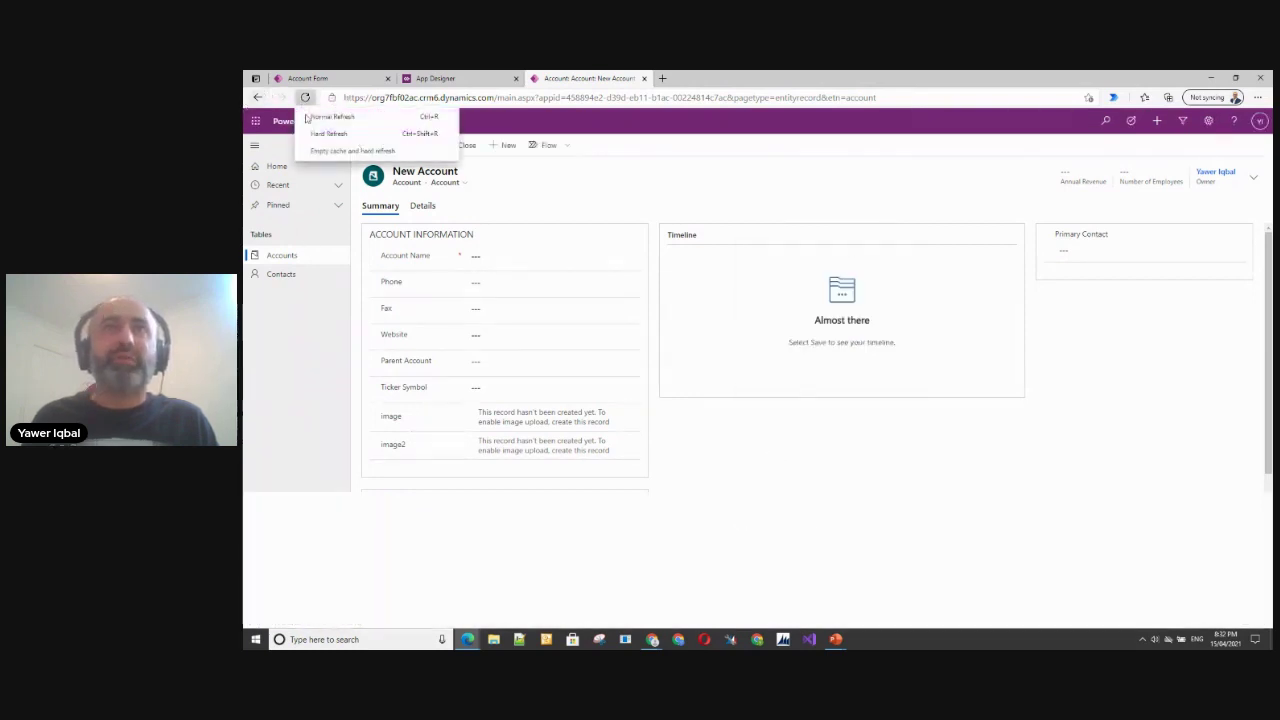
left_click(352, 151)
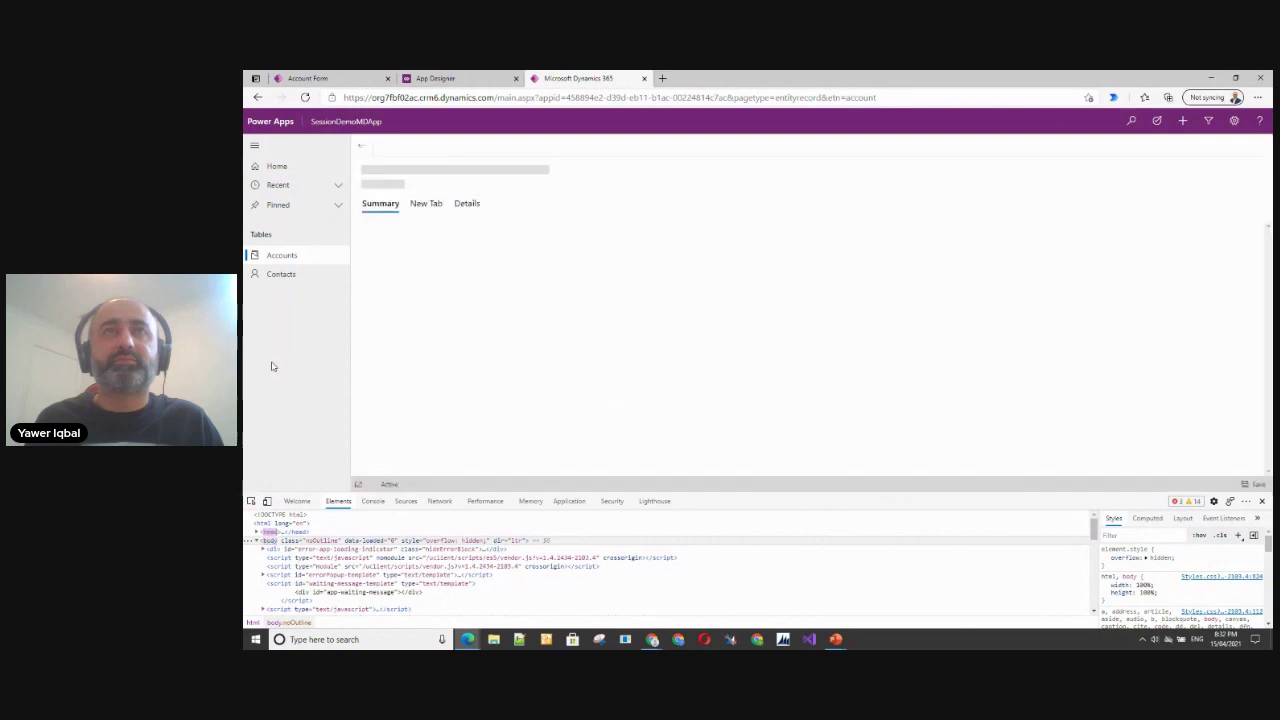
Step: Check the New Tab fields and the image section on the Summary tab of the New Account form
left_click(426, 205)
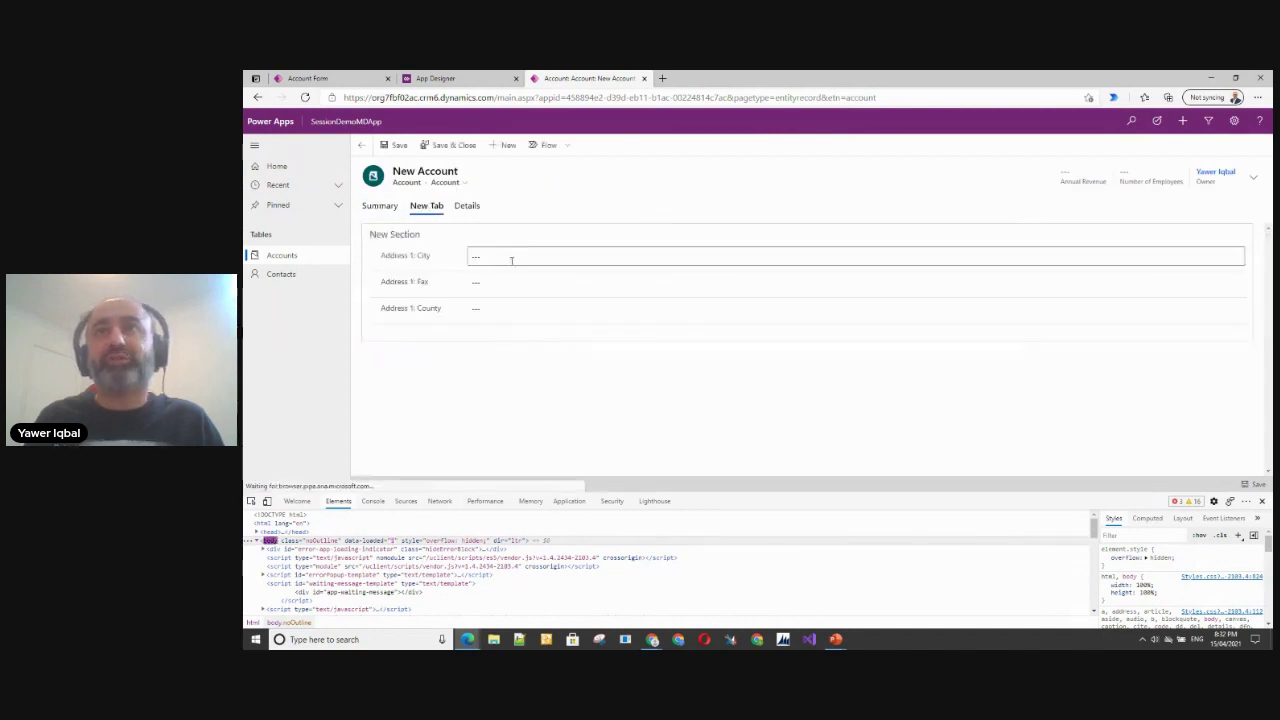
left_click(370, 207)
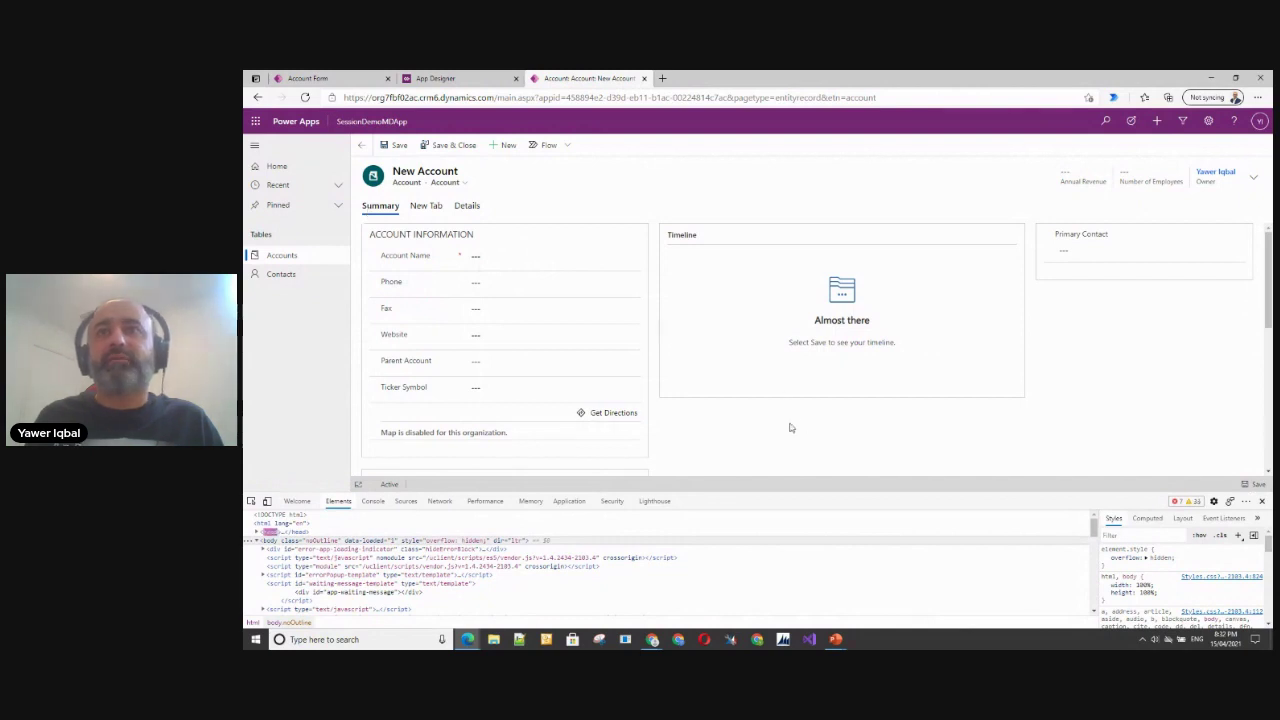
scroll(790, 428, "down", 1)
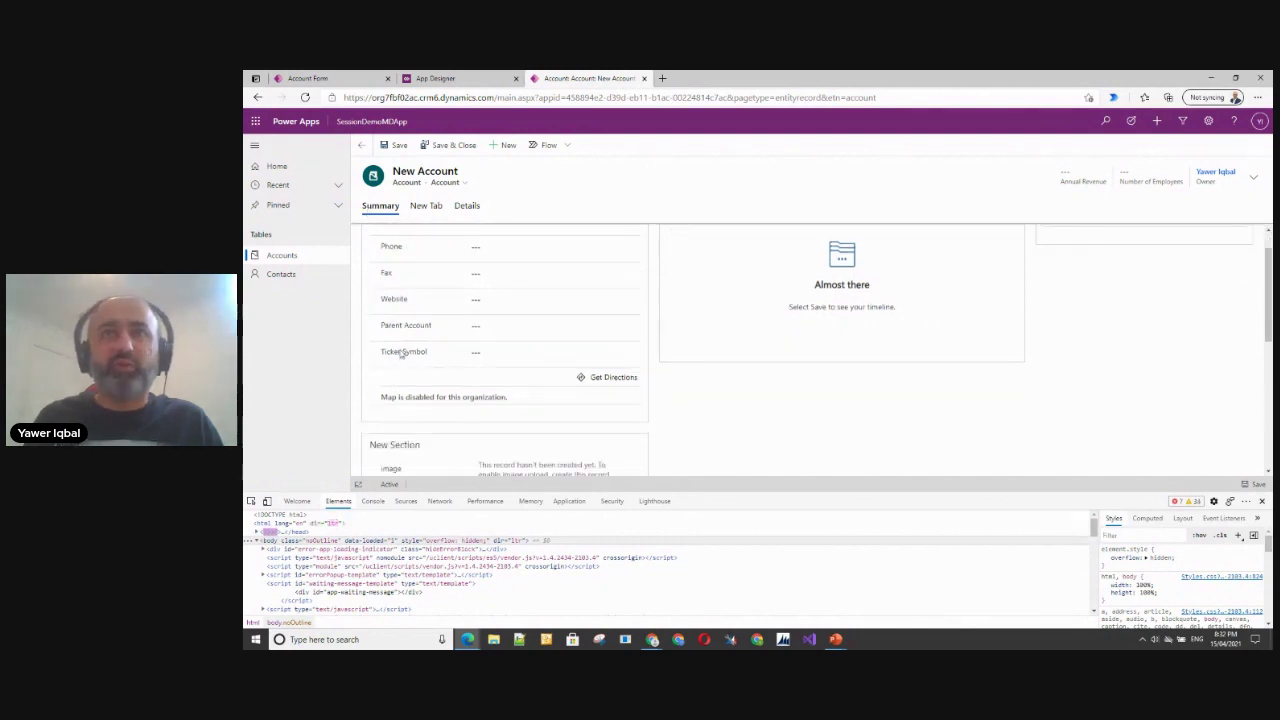
scroll(784, 369, "down", 2)
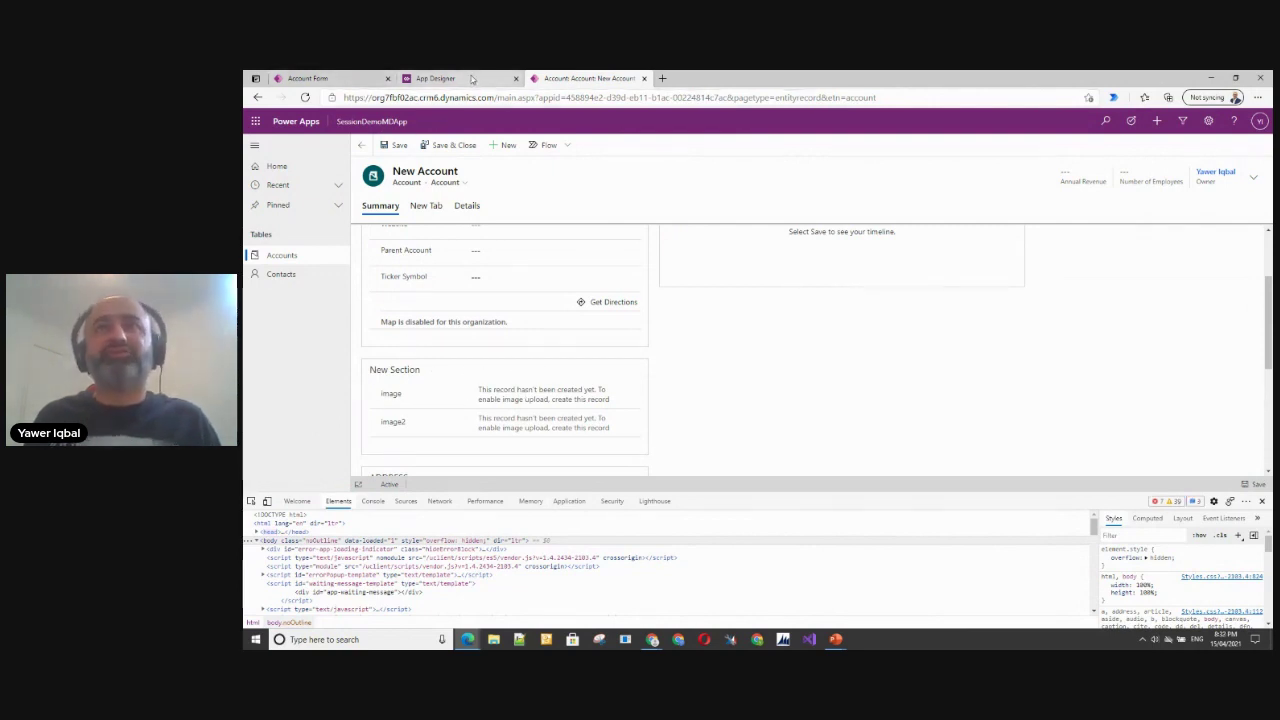
Step: Leave the form designer for the Account table and examine its list of views
left_click(470, 79)
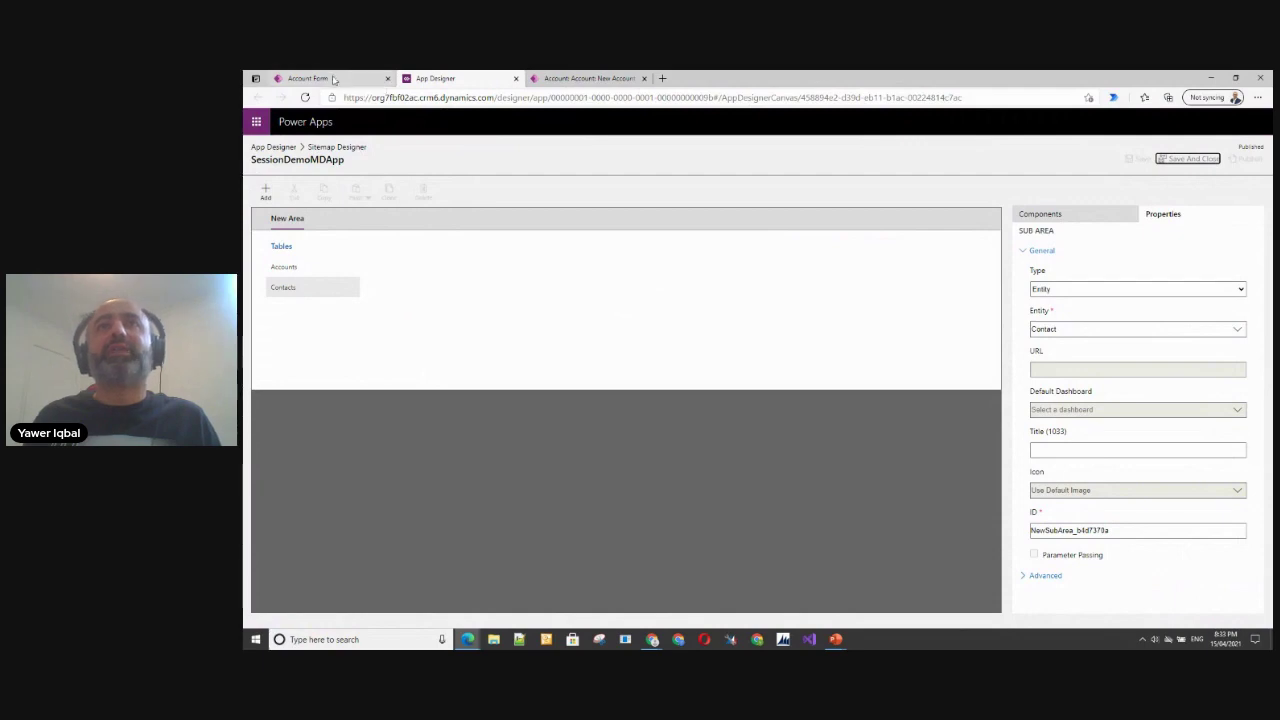
left_click(303, 80)
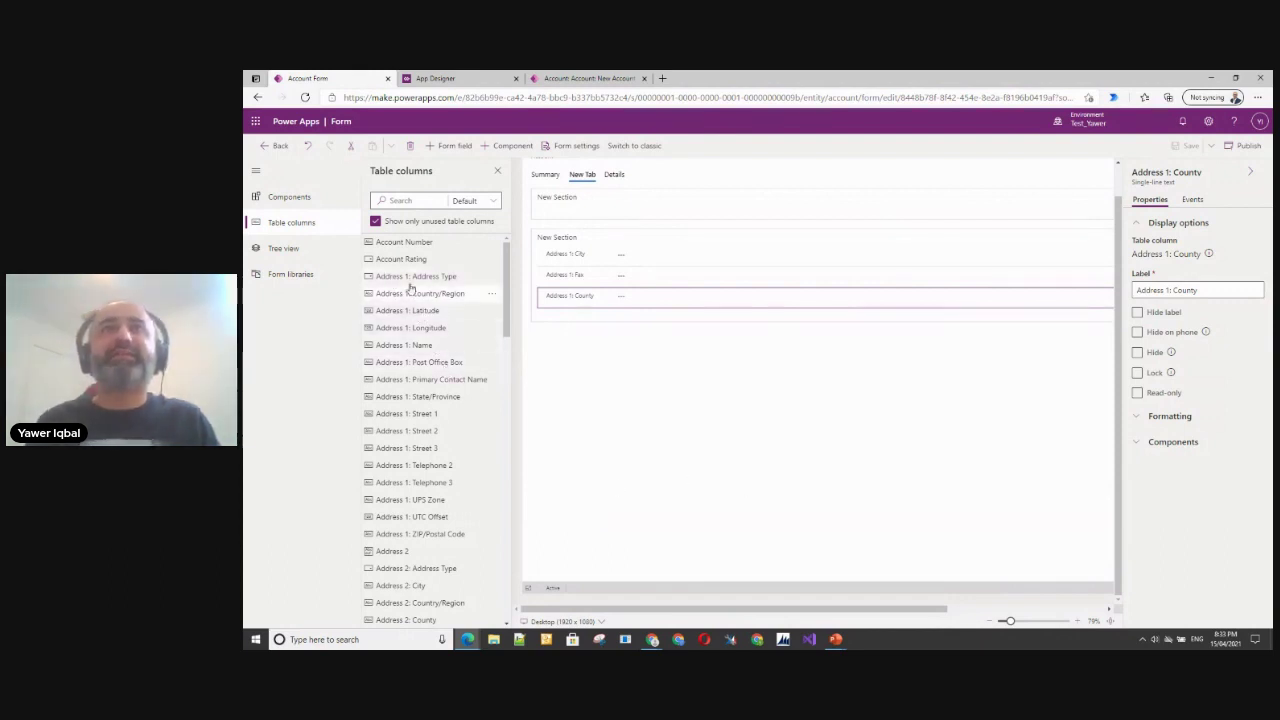
left_click(481, 78)
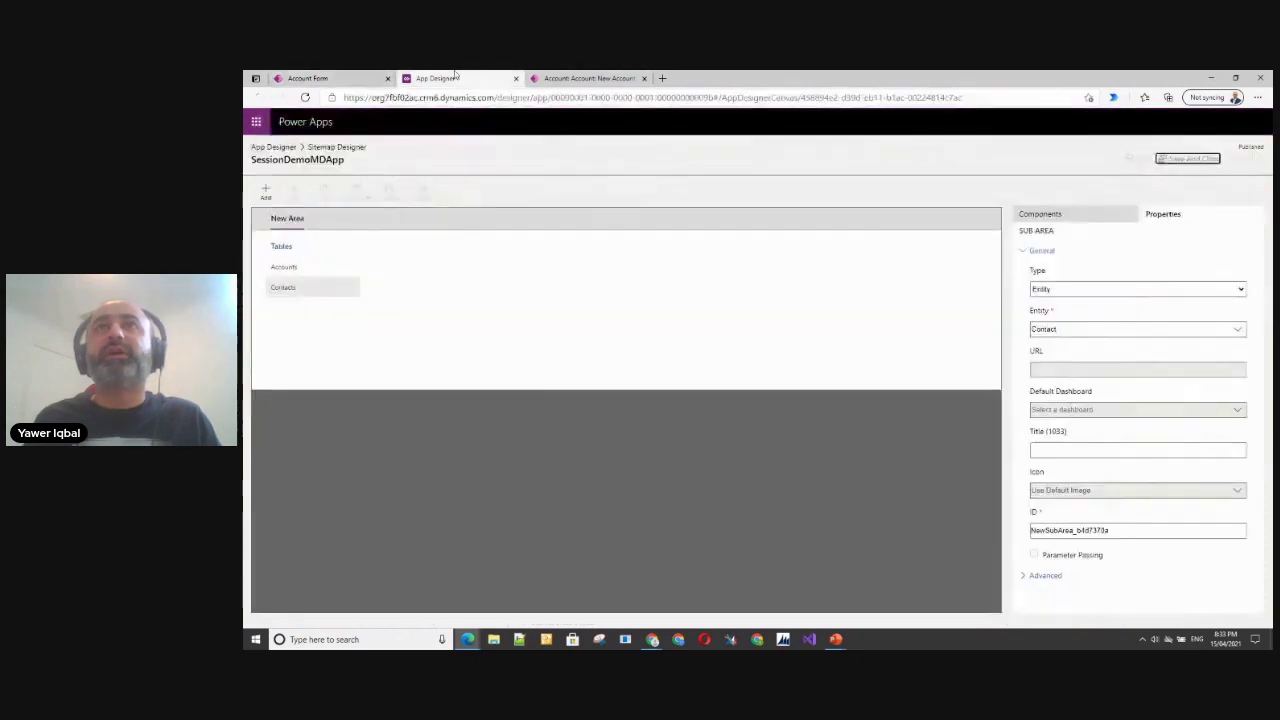
left_click(315, 80)
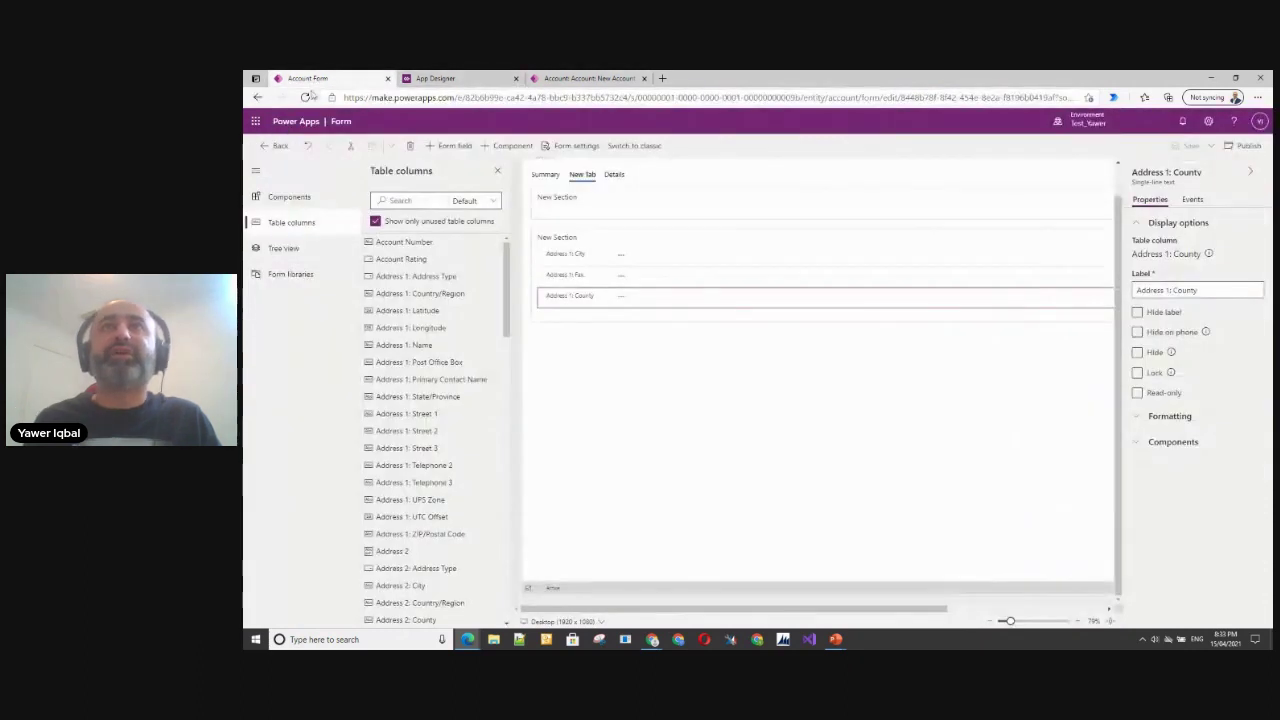
left_click(257, 97)
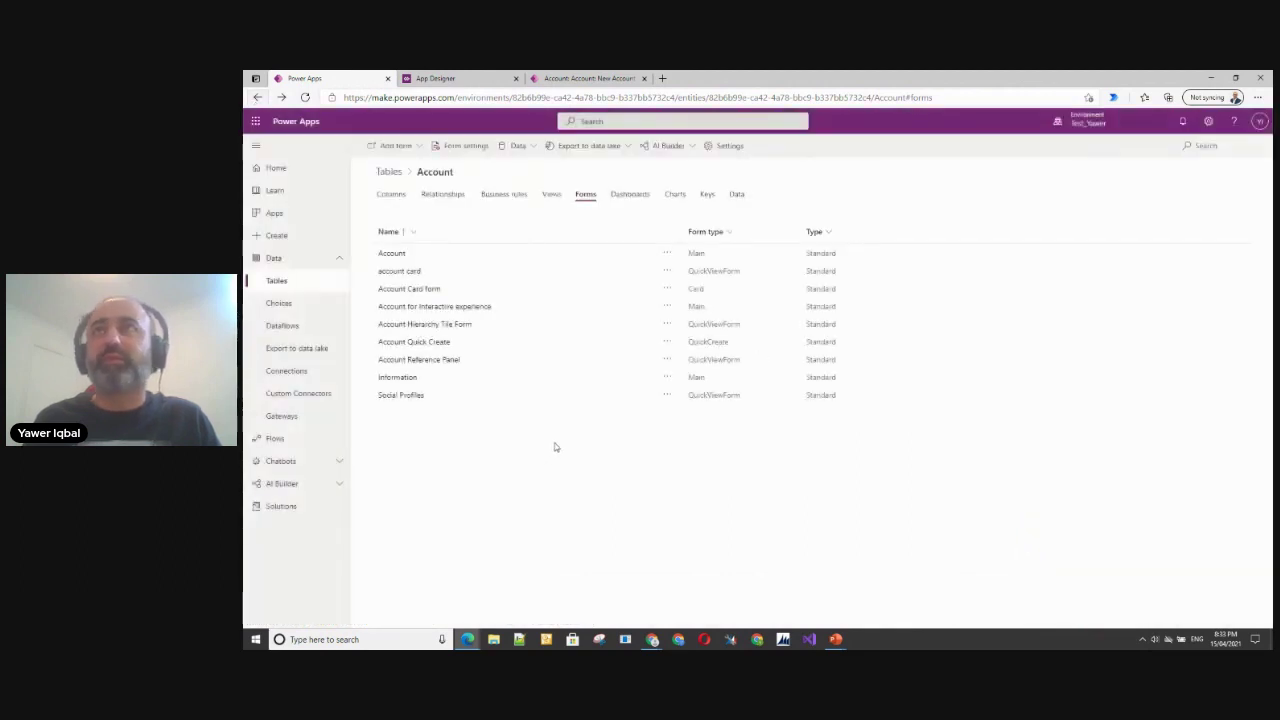
left_click(552, 196)
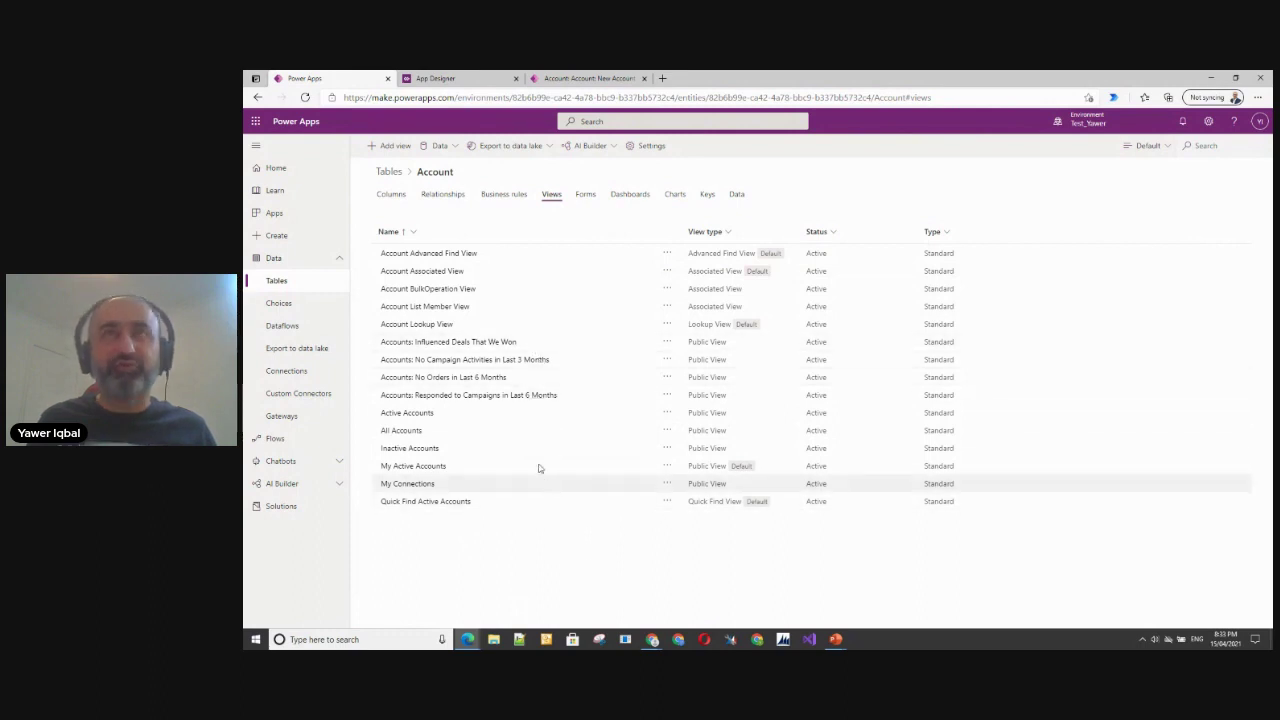
left_click(393, 146)
left_click(1018, 521)
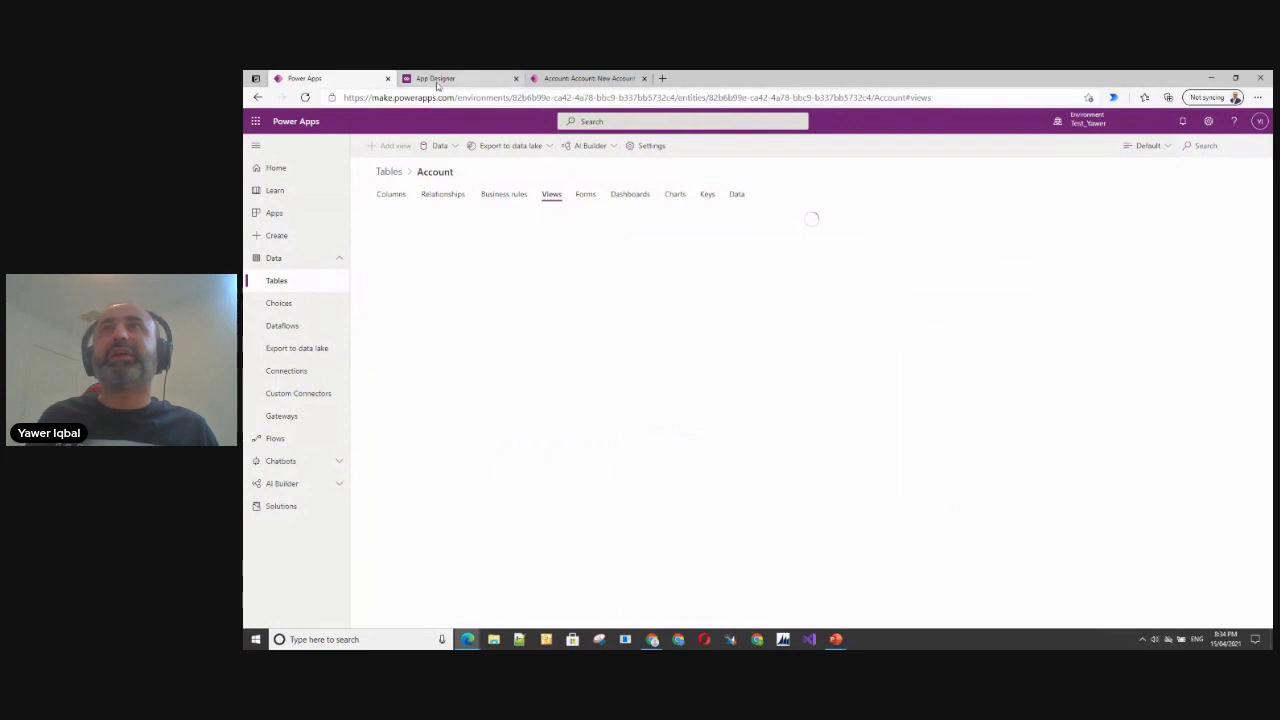
Step: View the app's accounts list in the All Accounts and Active Accounts views
left_click(578, 82)
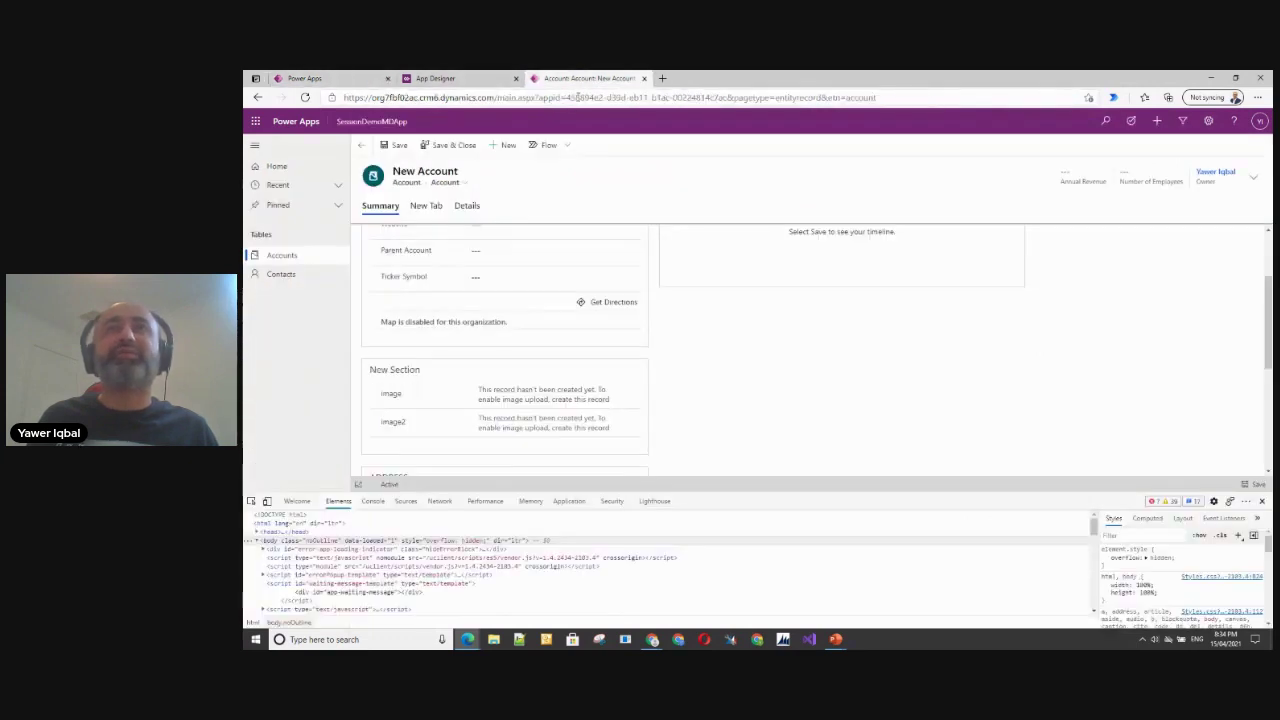
left_click(283, 257)
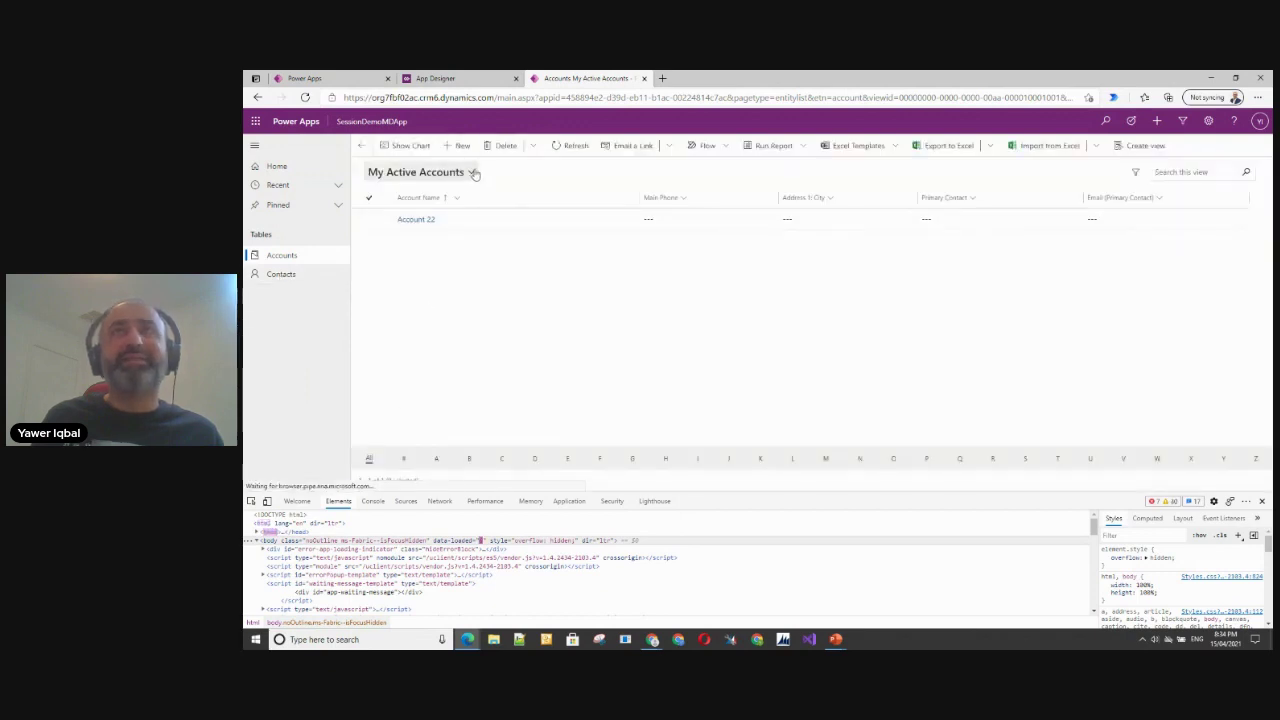
left_click(470, 174)
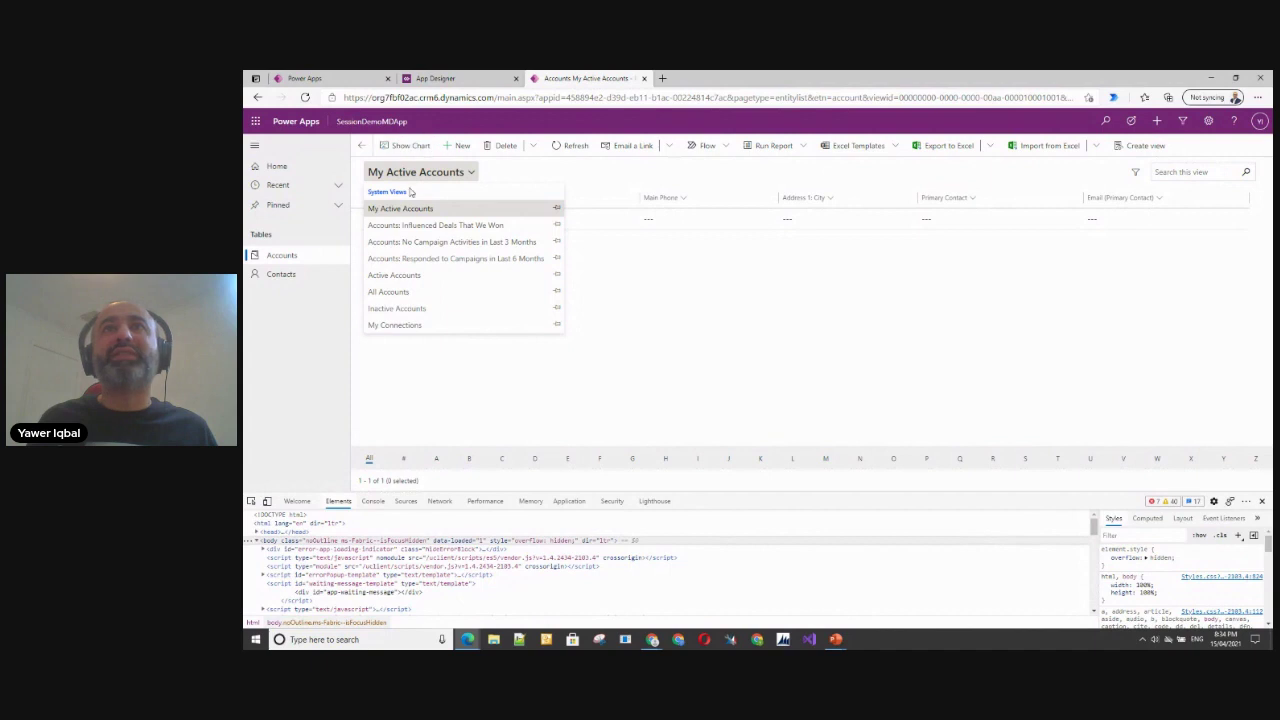
left_click(390, 292)
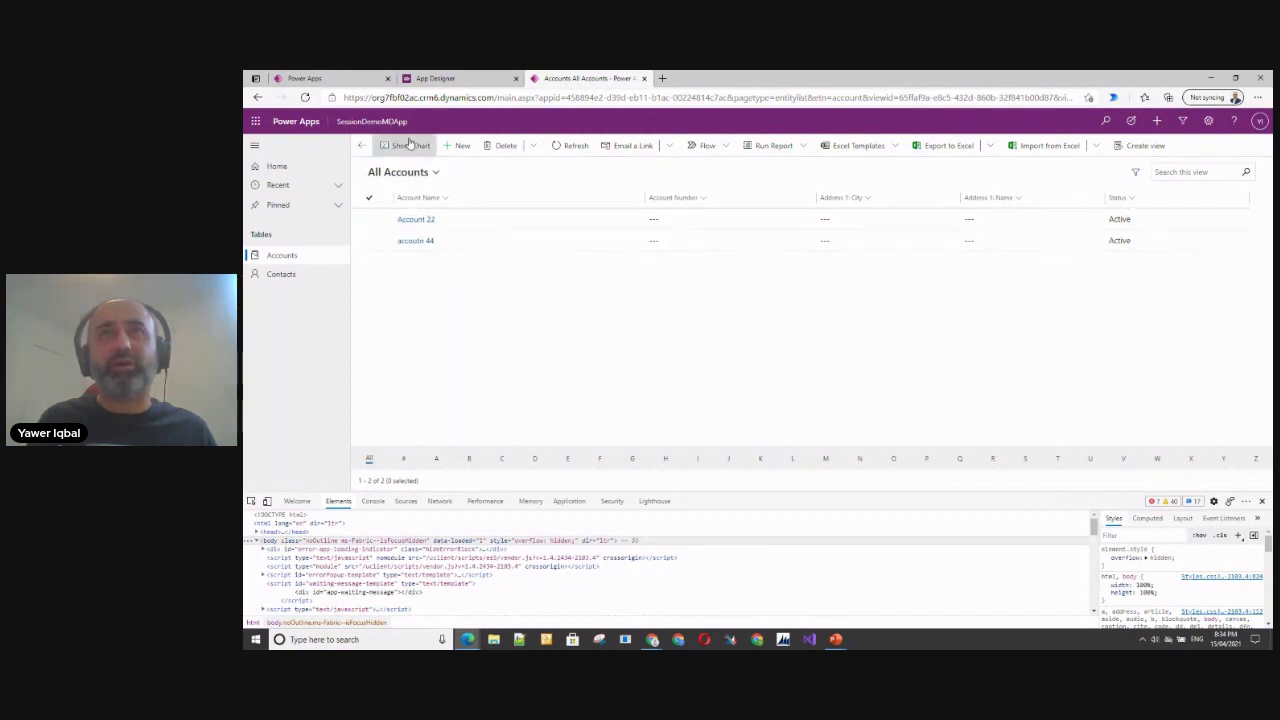
left_click(431, 176)
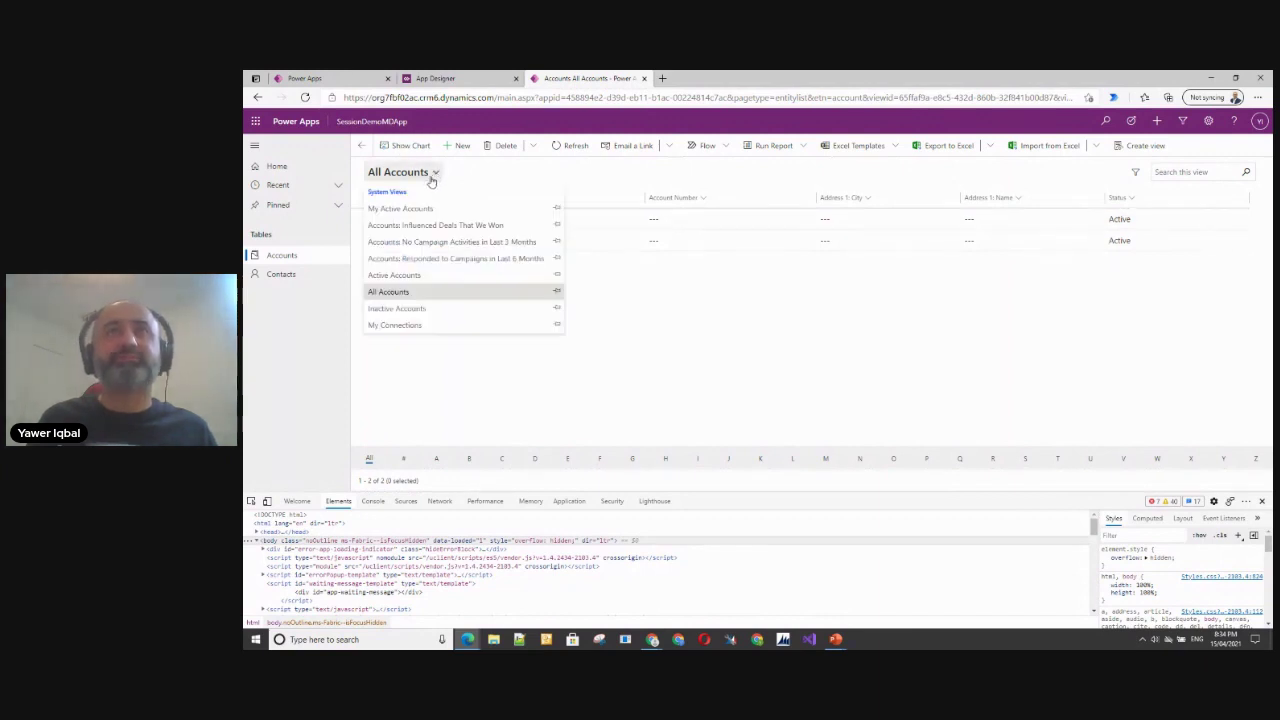
left_click(410, 277)
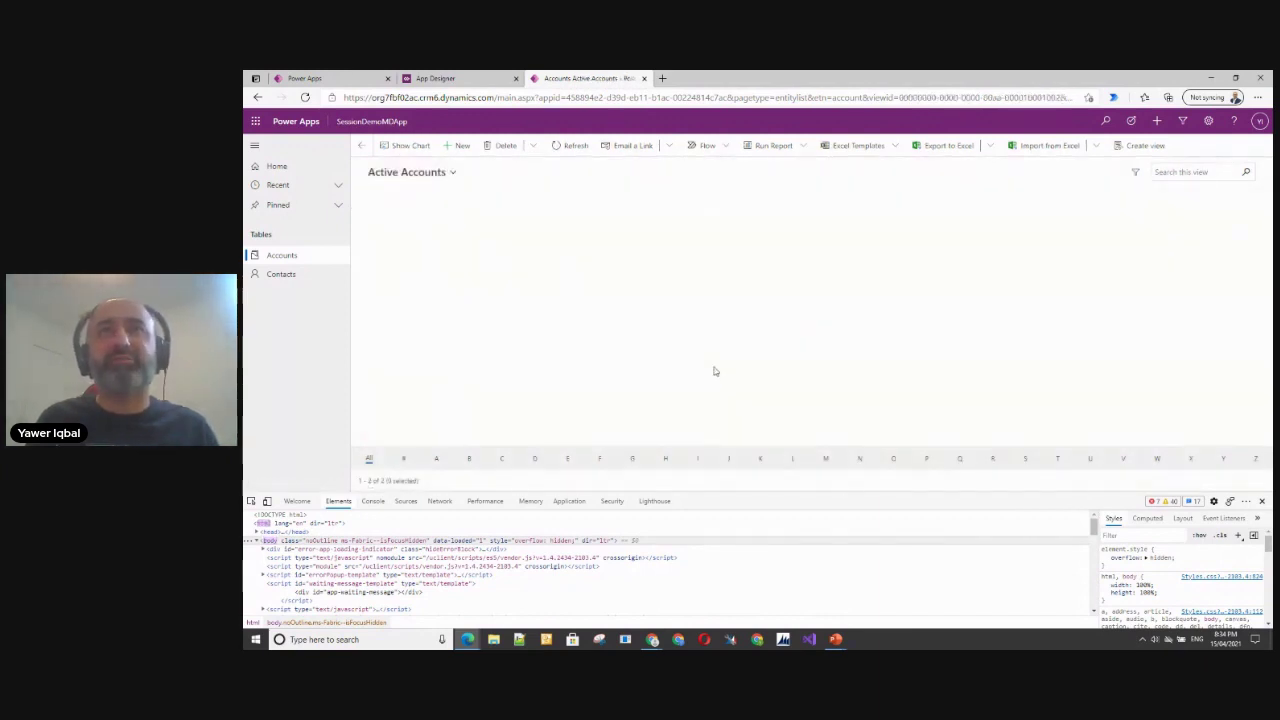
Step: View the app's accounts list in the Inactive Accounts view and return to the All Accounts view
left_click(451, 176)
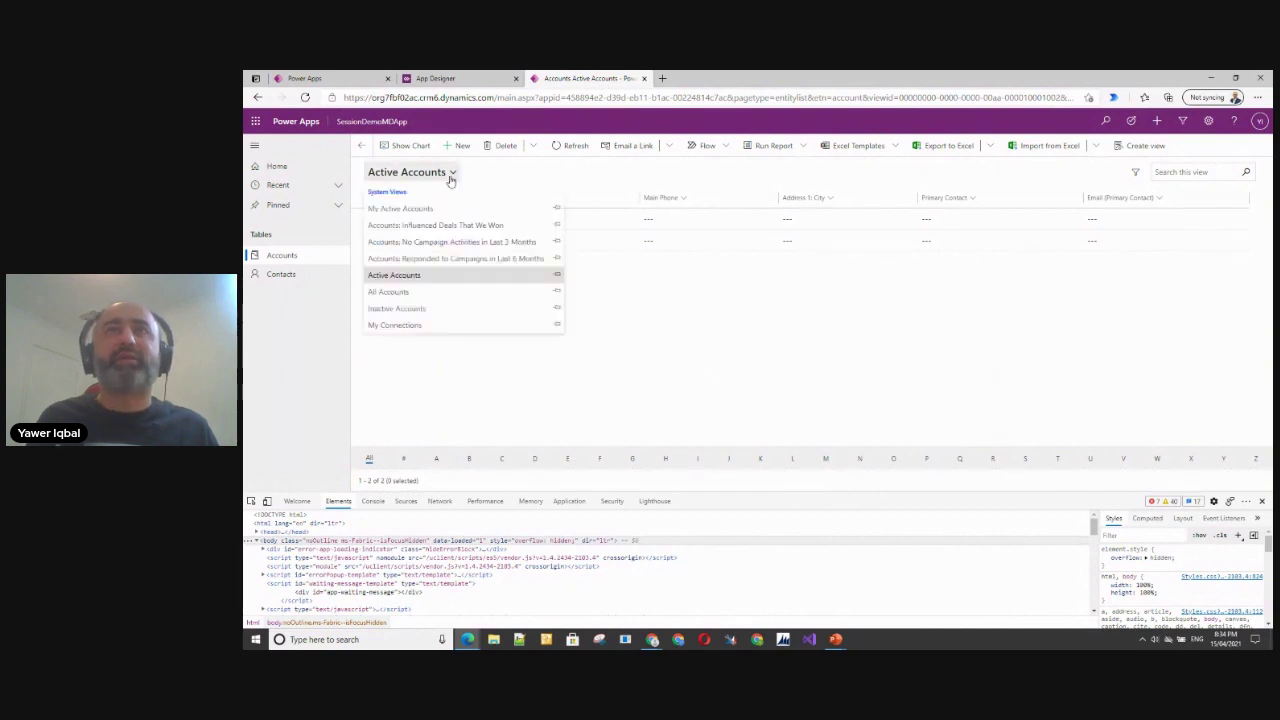
left_click(425, 313)
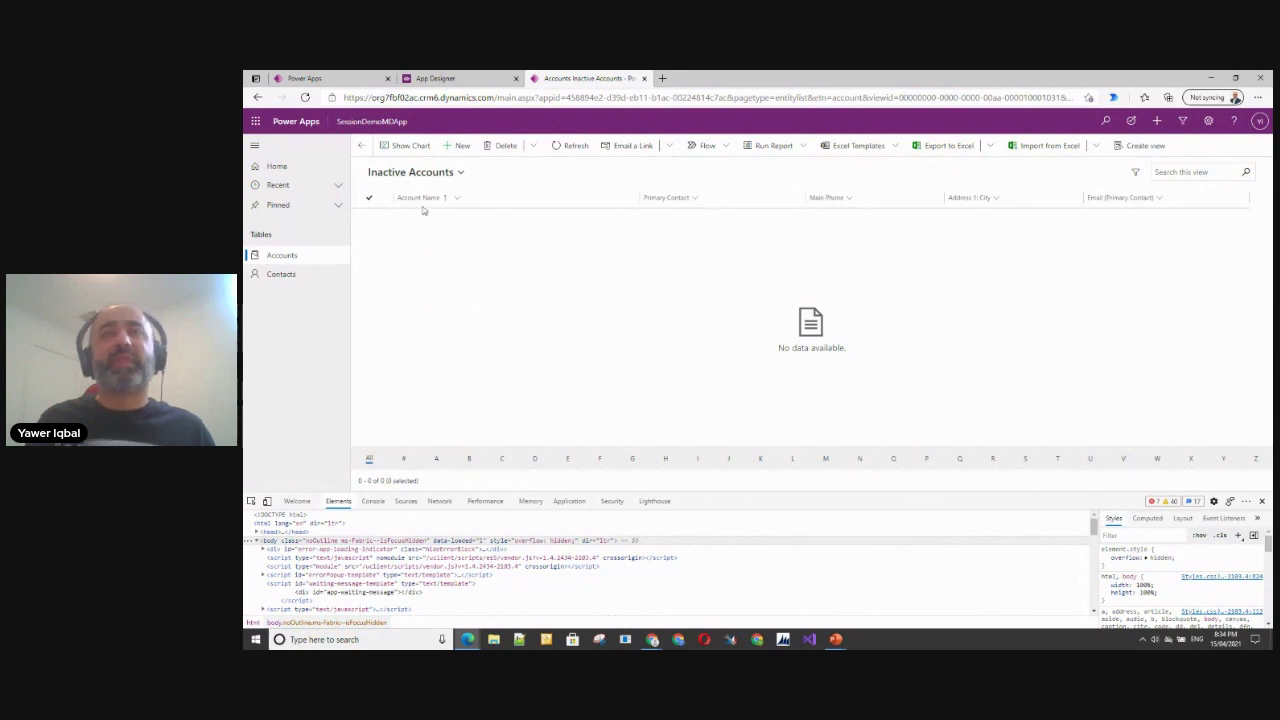
left_click(430, 174)
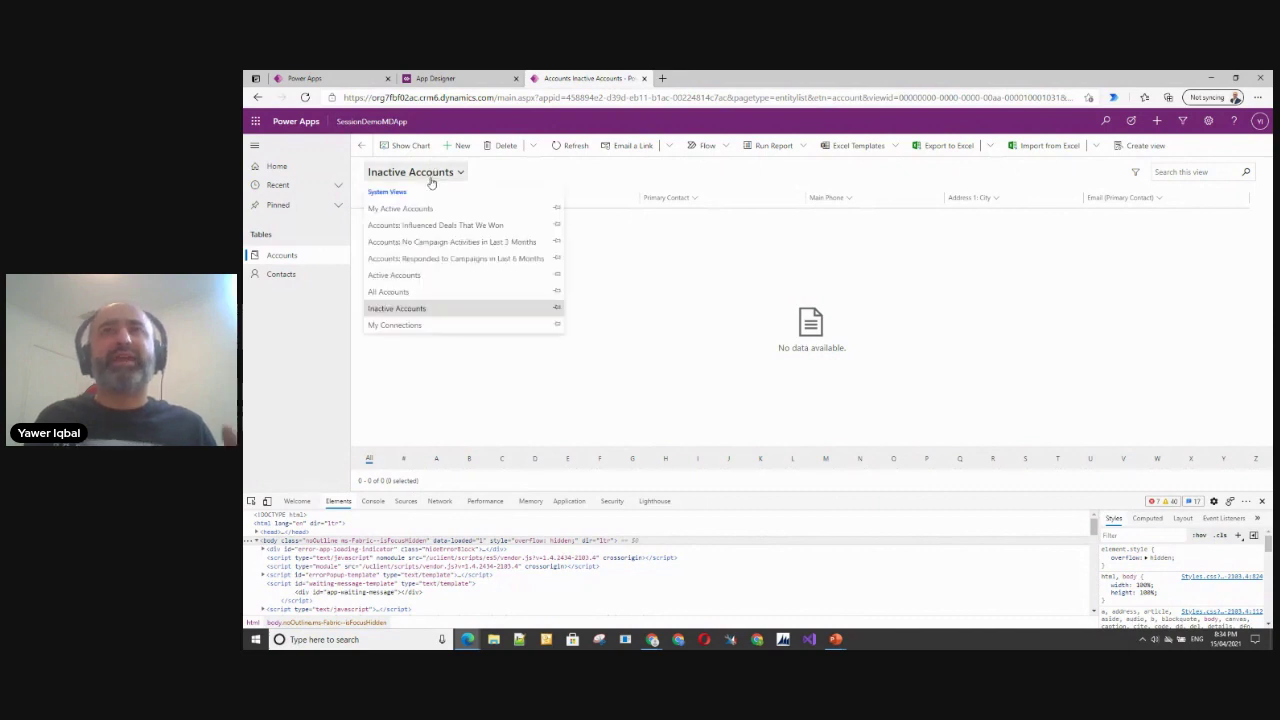
left_click(390, 292)
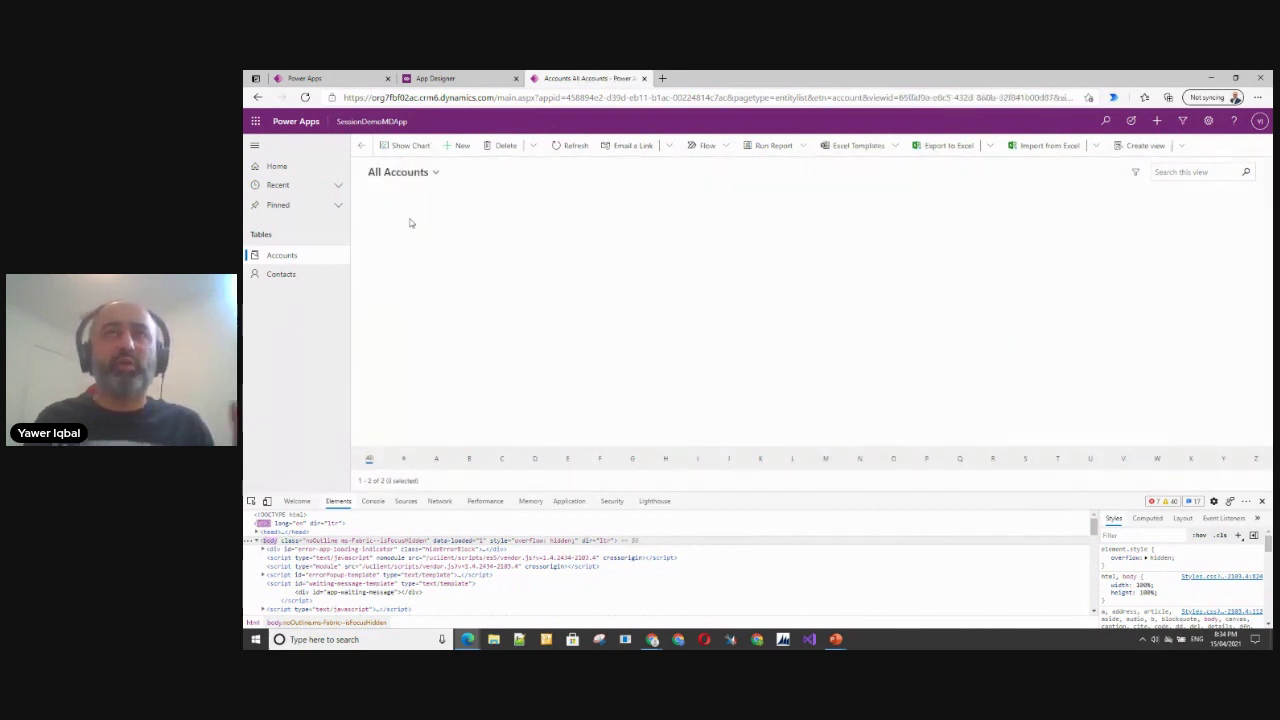
Step: Return to the Account table's views in the Power Apps maker portal and create a new view named Demo View
left_click(455, 82)
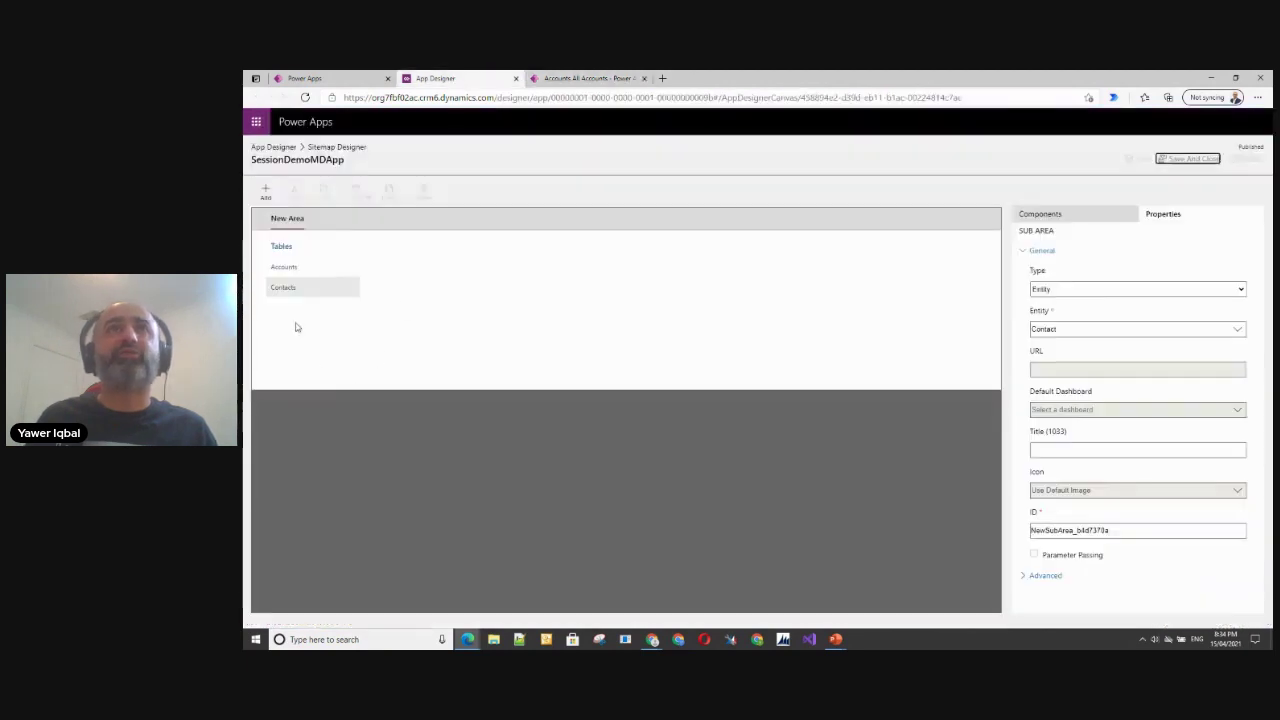
left_click(343, 84)
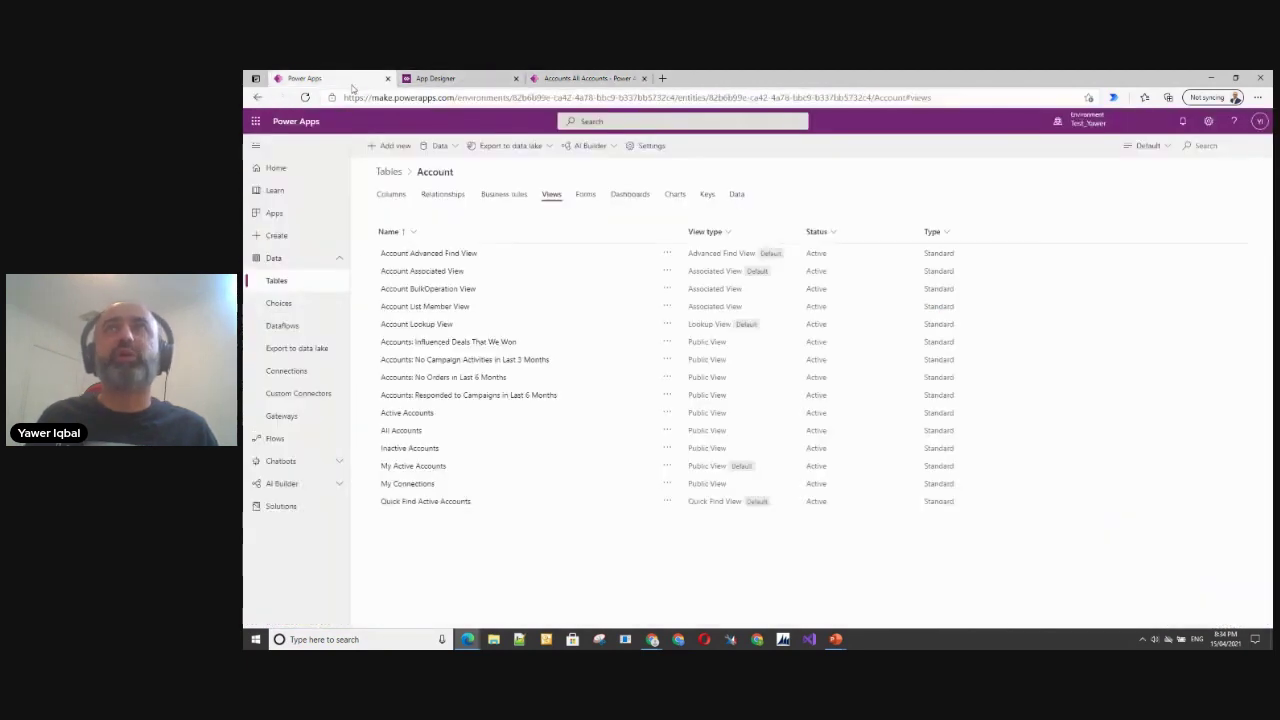
left_click(394, 146)
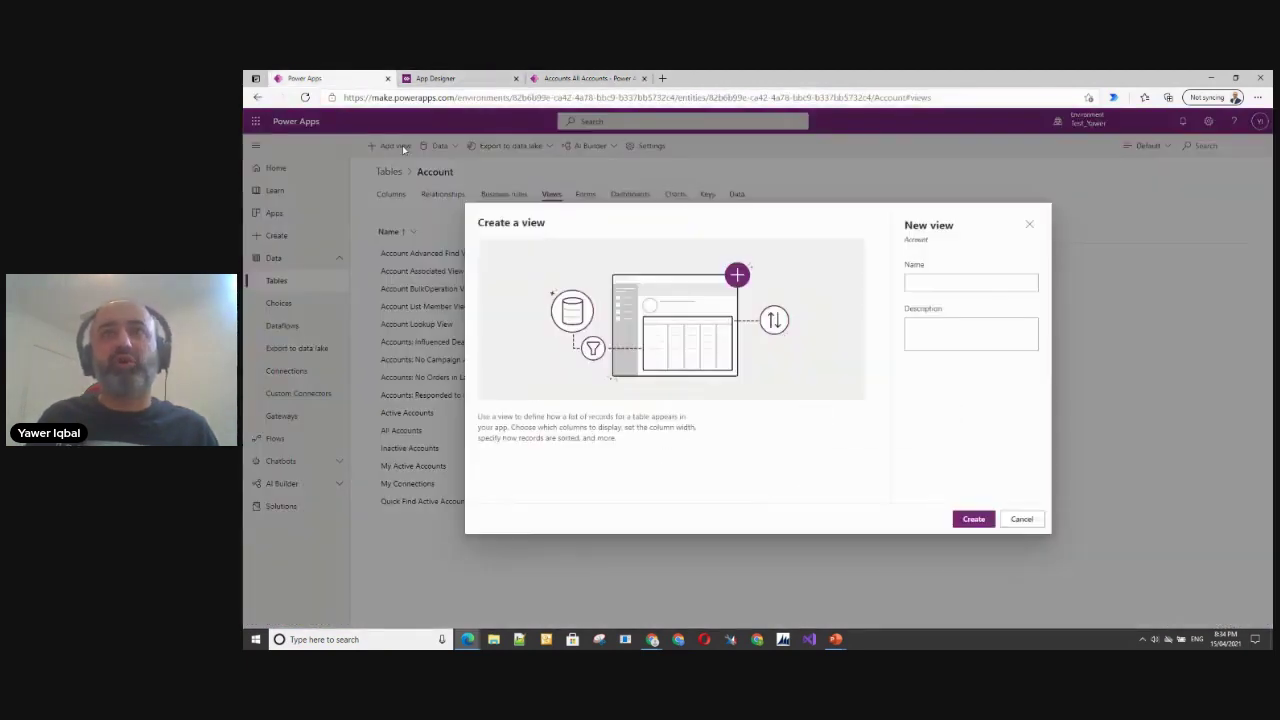
left_click(951, 283)
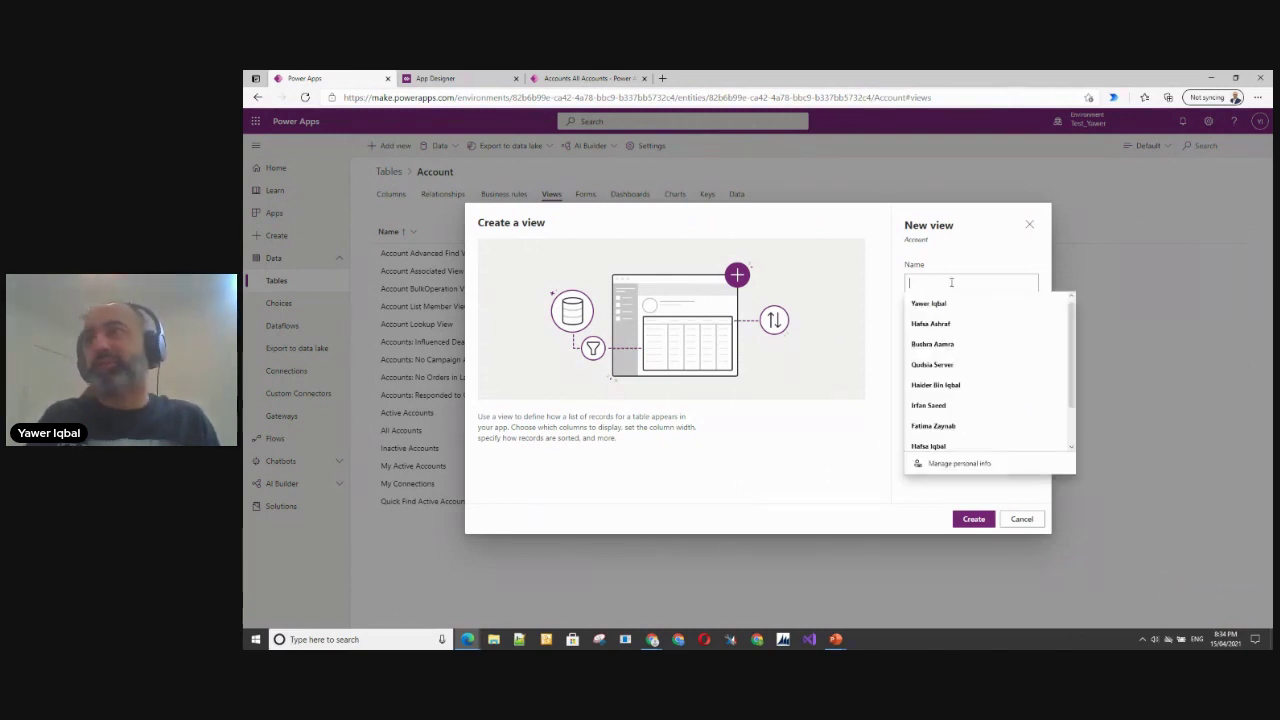
type("Demo View")
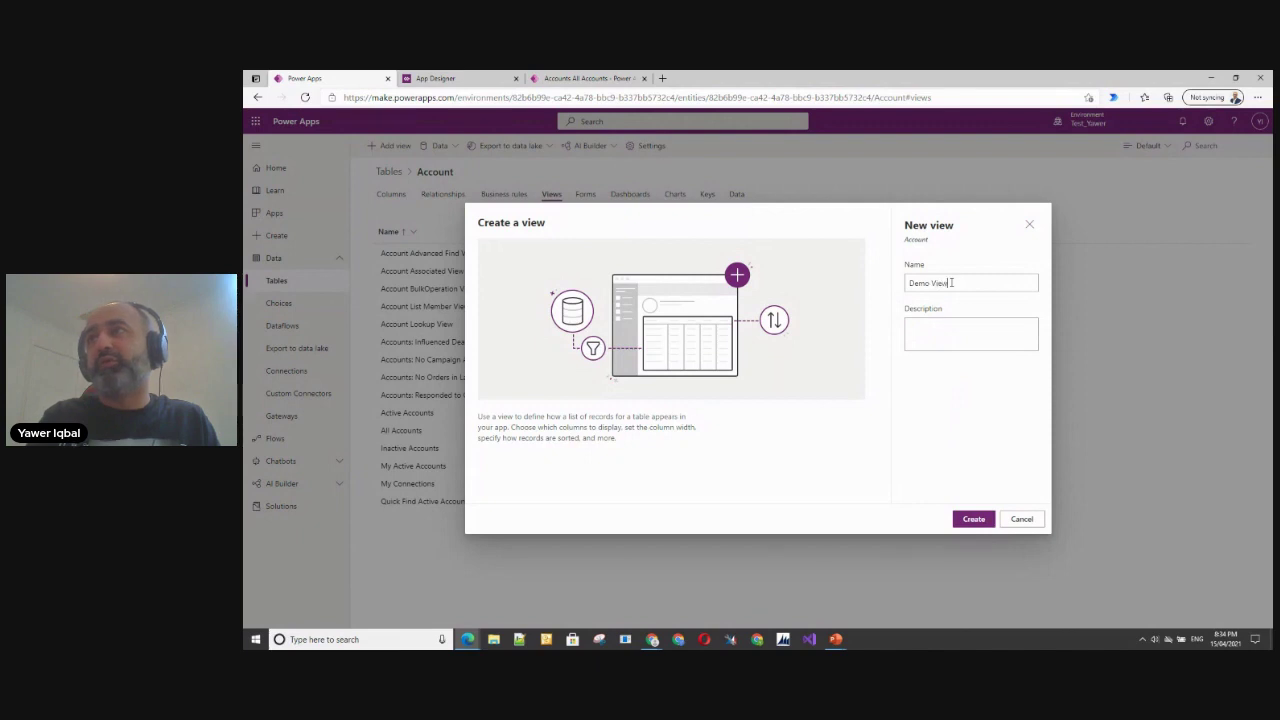
left_click(971, 519)
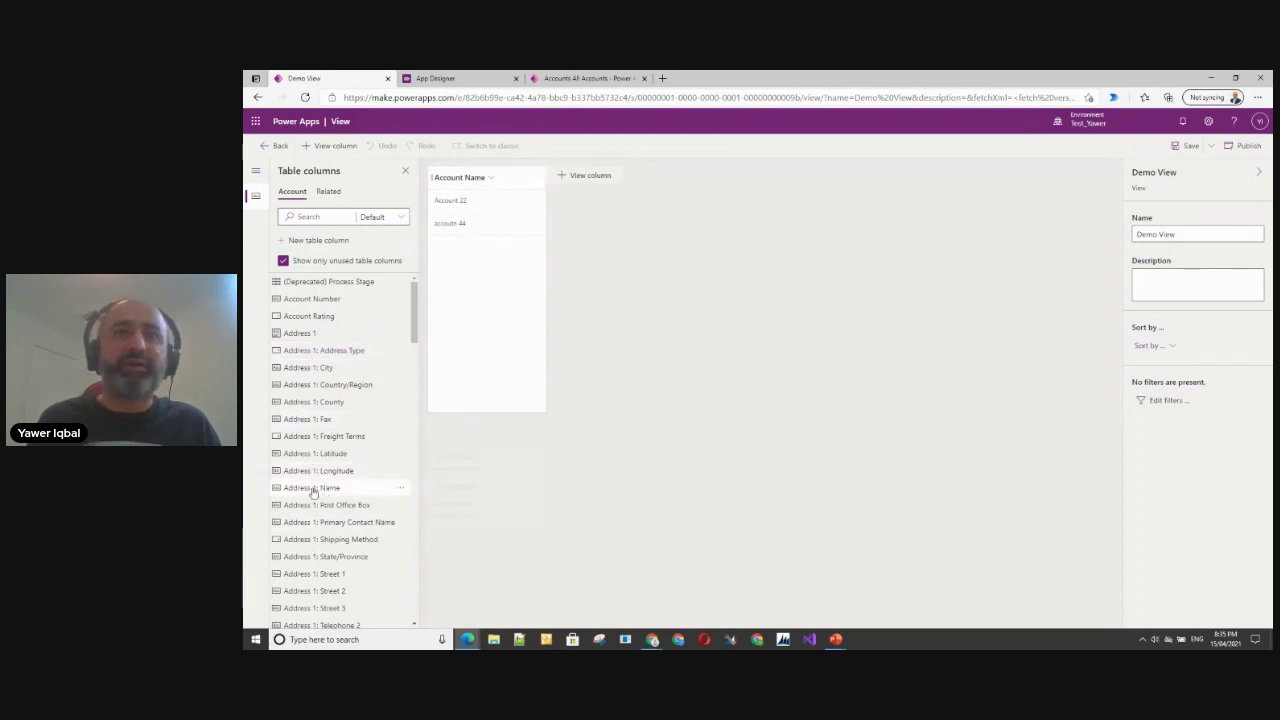
Step: Look through the available Account columns and add the Account Number and Address 1 columns to Demo View
scroll(340, 365, "down", 2)
scroll(351, 360, "down", 5)
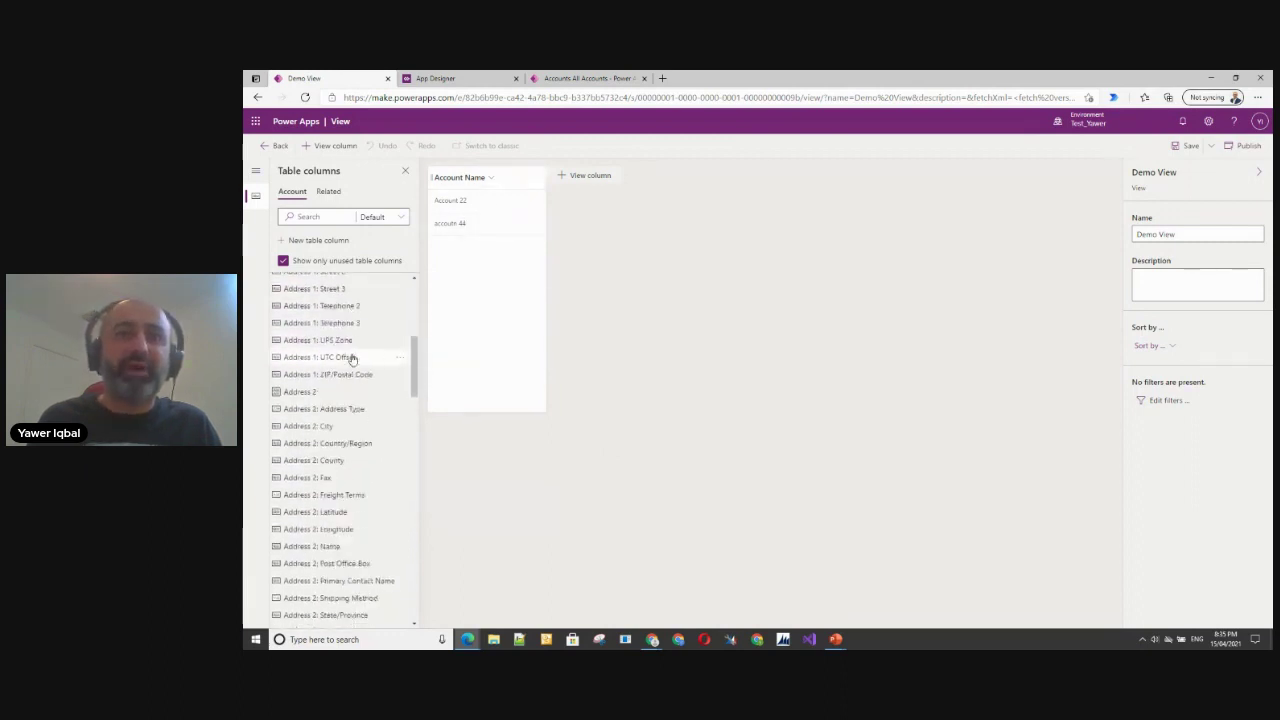
scroll(379, 470, "down", 1)
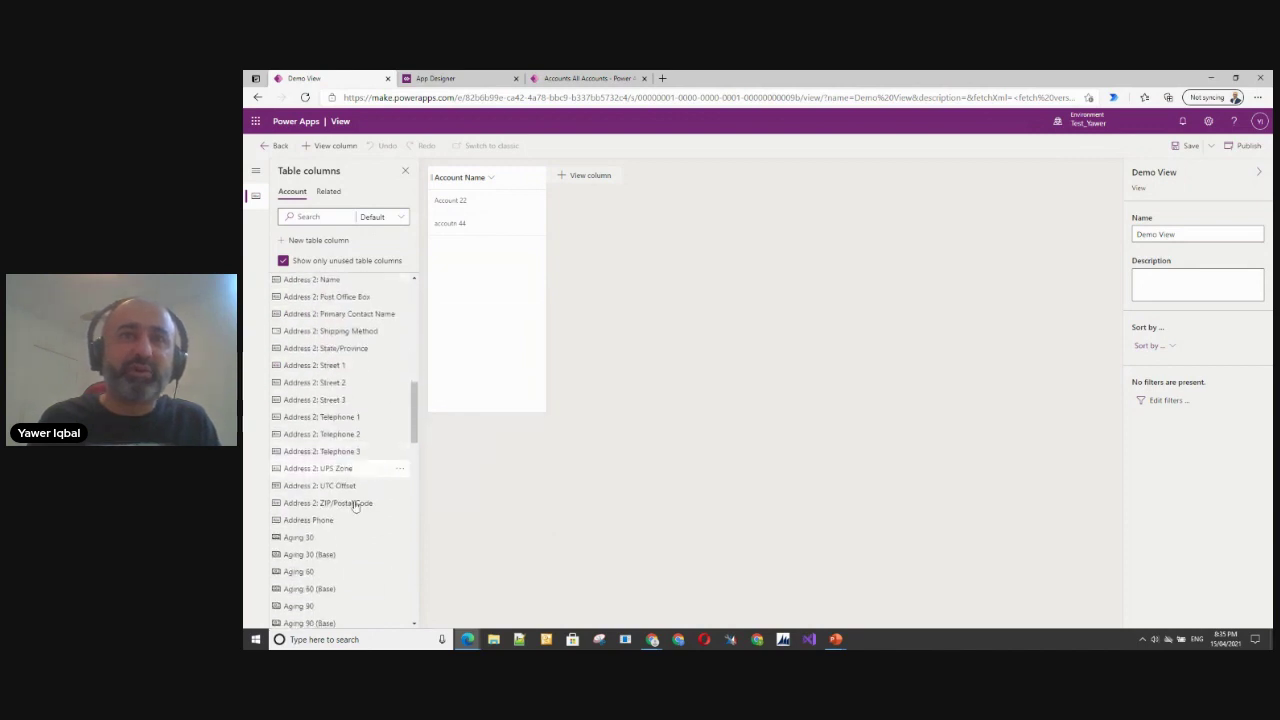
scroll(360, 500, "up", 1)
scroll(354, 502, "down", 5)
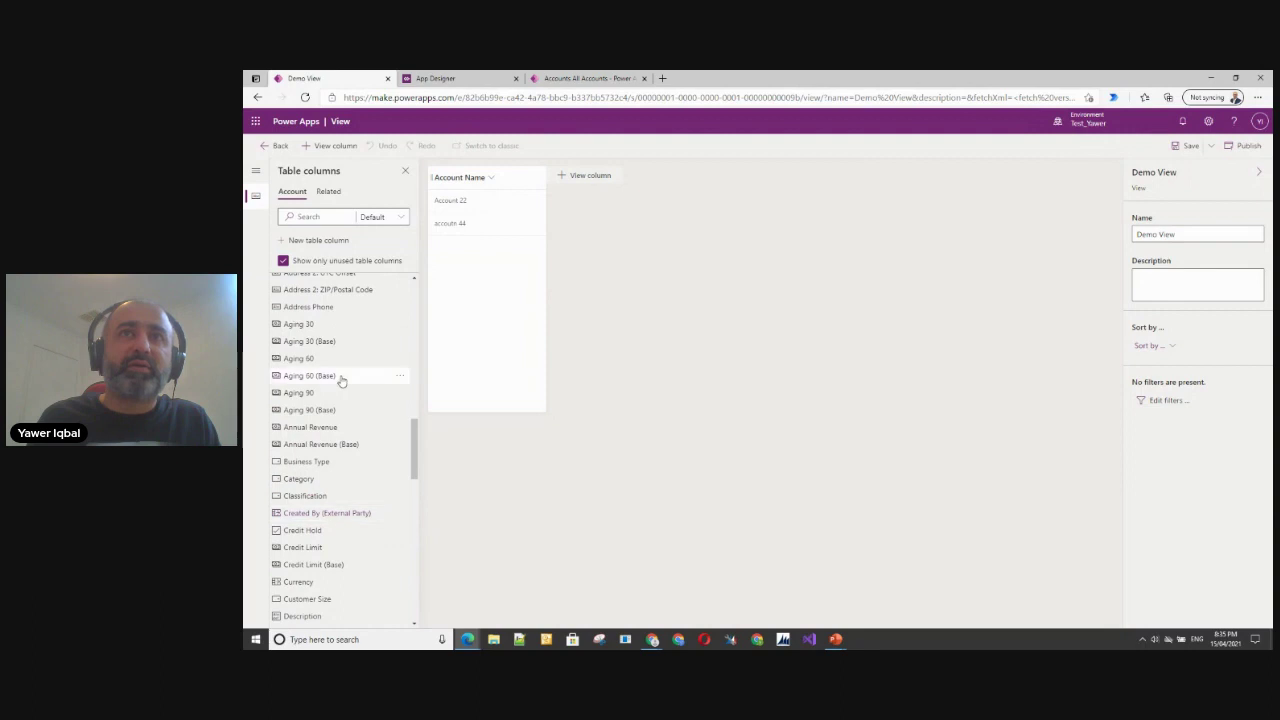
scroll(343, 378, "up", 5)
scroll(343, 380, "up", 3)
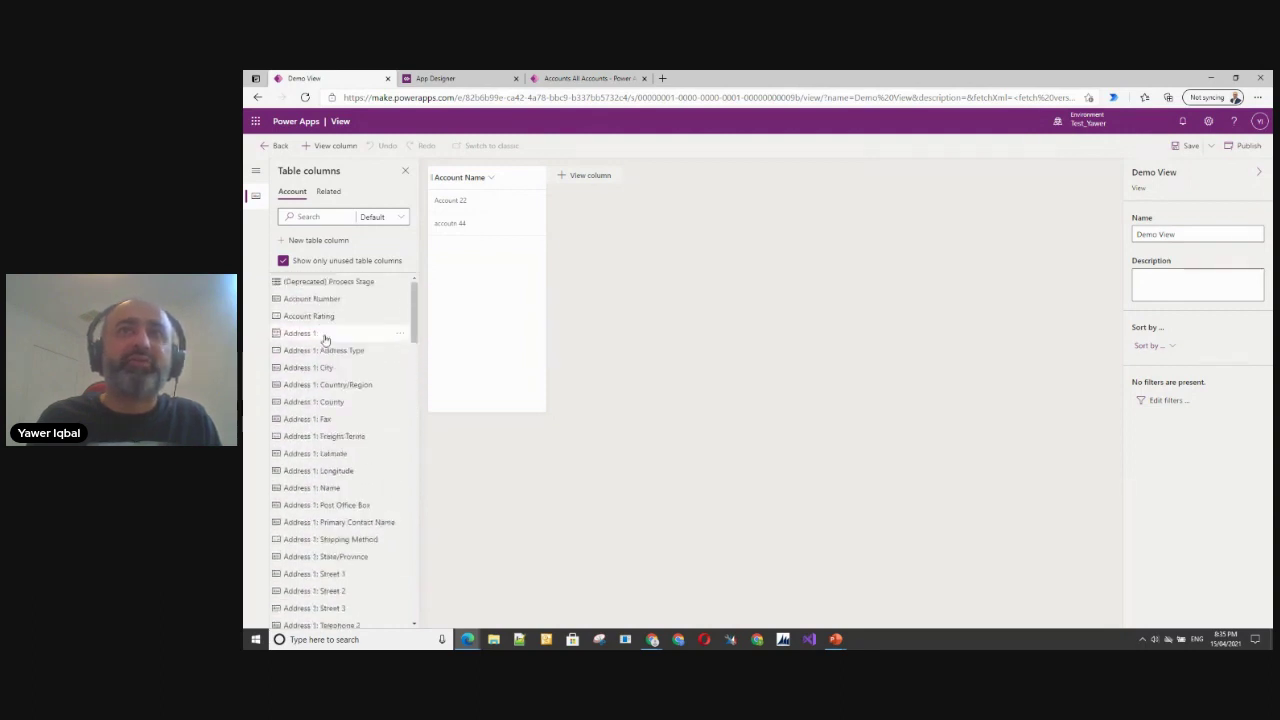
left_click_drag(322, 304, 545, 182)
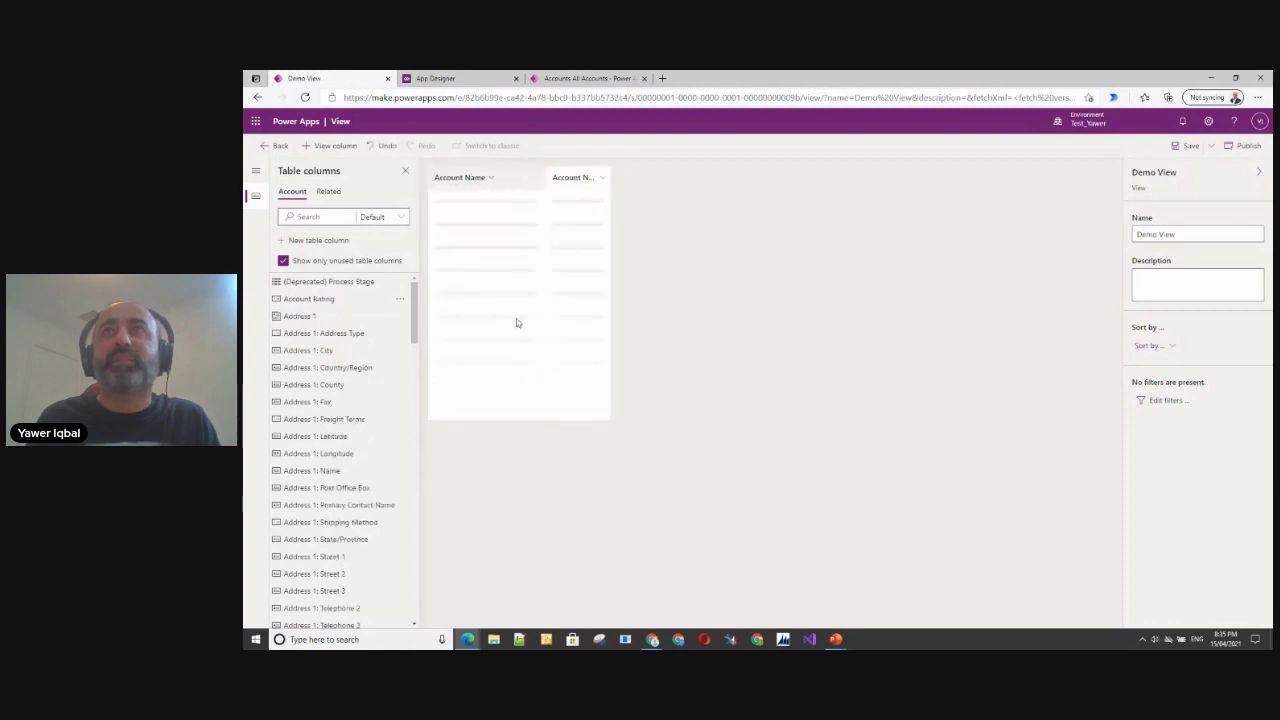
left_click_drag(287, 317, 586, 250)
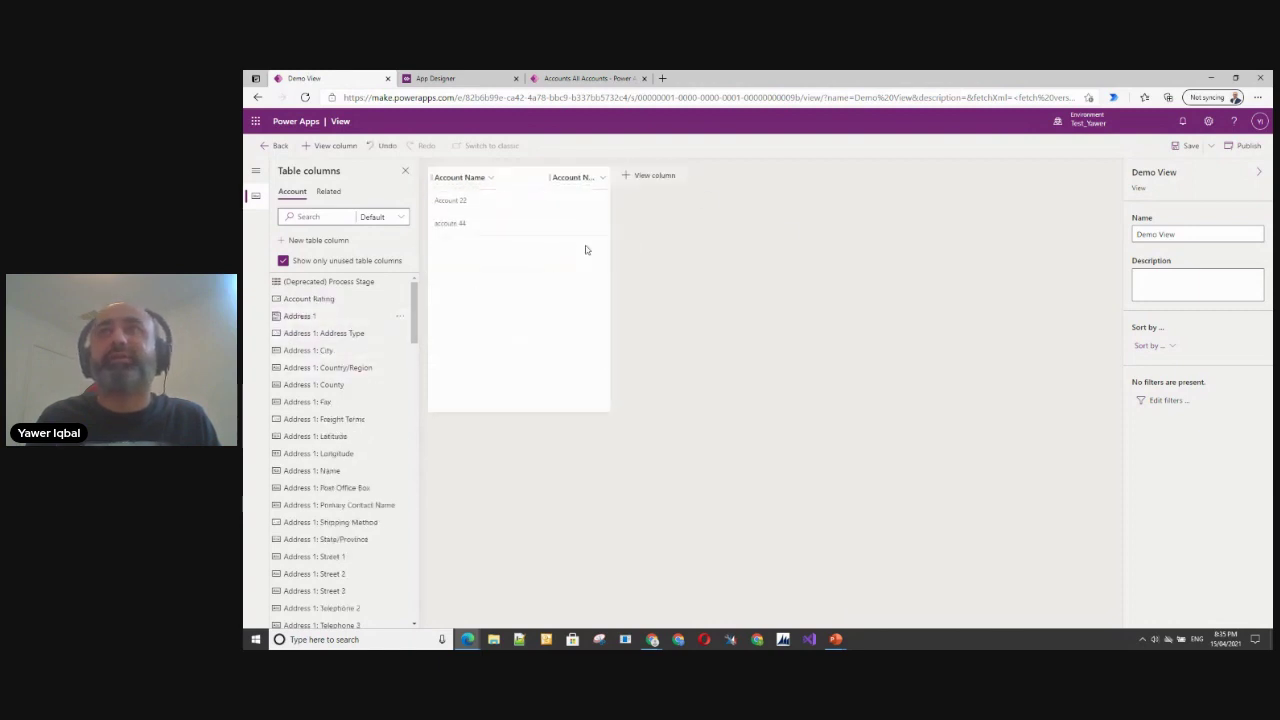
left_click_drag(306, 317, 604, 186)
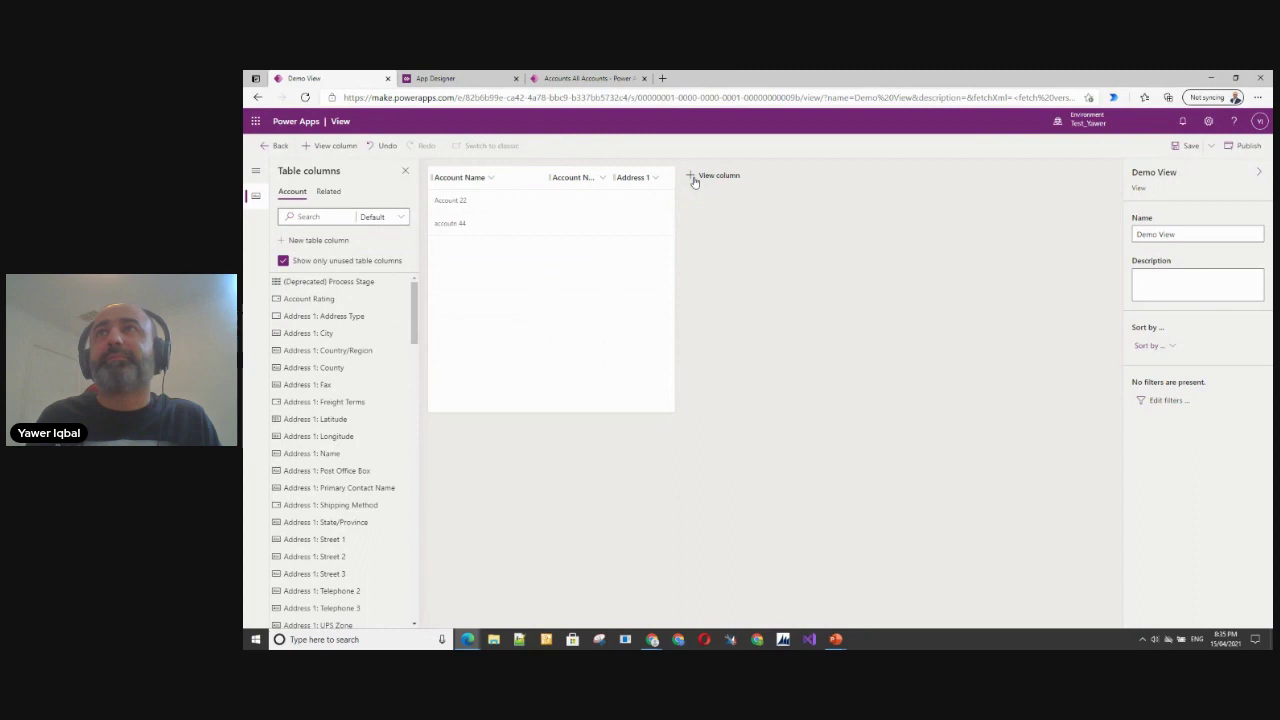
Step: Add the Address 1: County and Address 1: Fax columns to Demo View and sort it by Account Number
left_click(693, 177)
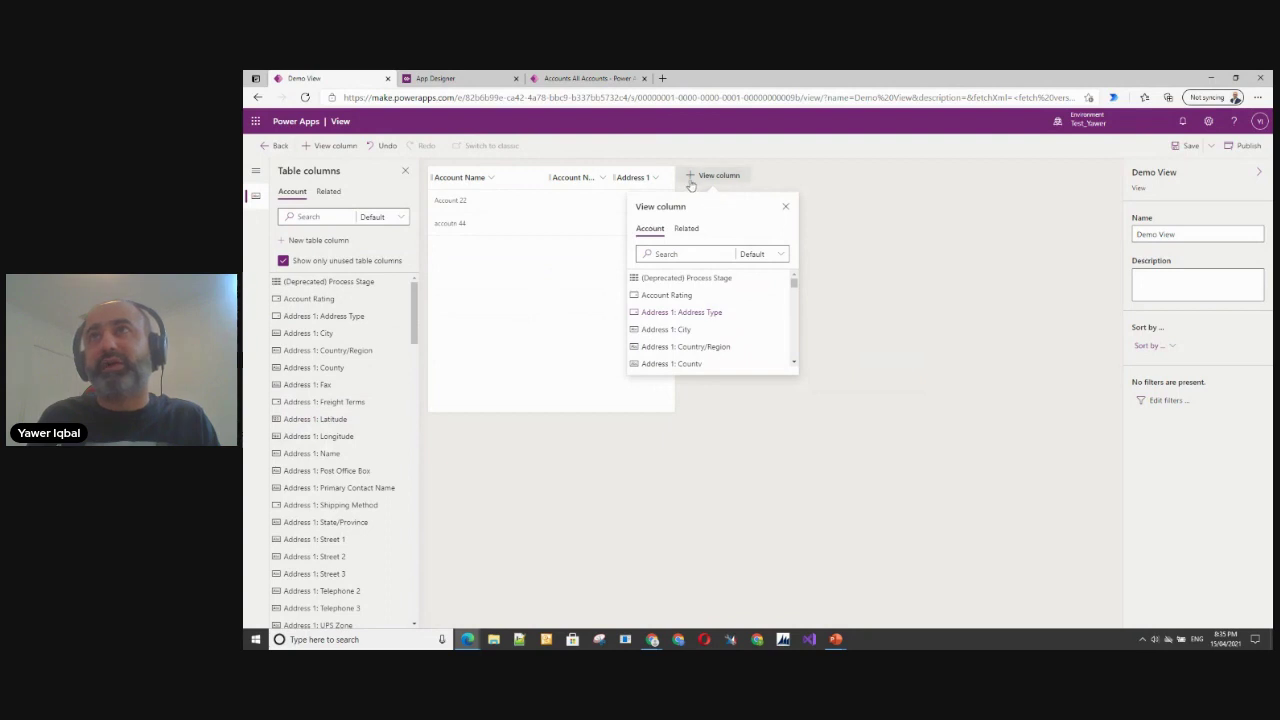
scroll(725, 312, "down", 1)
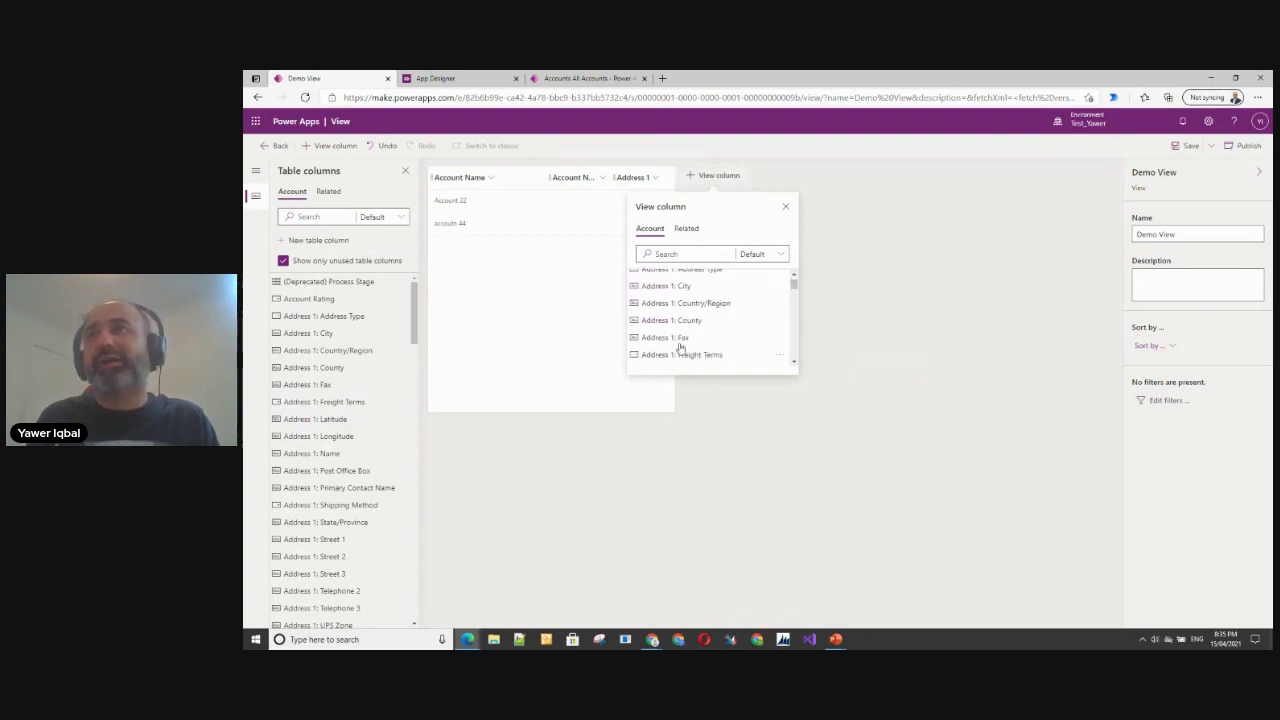
left_click(657, 322)
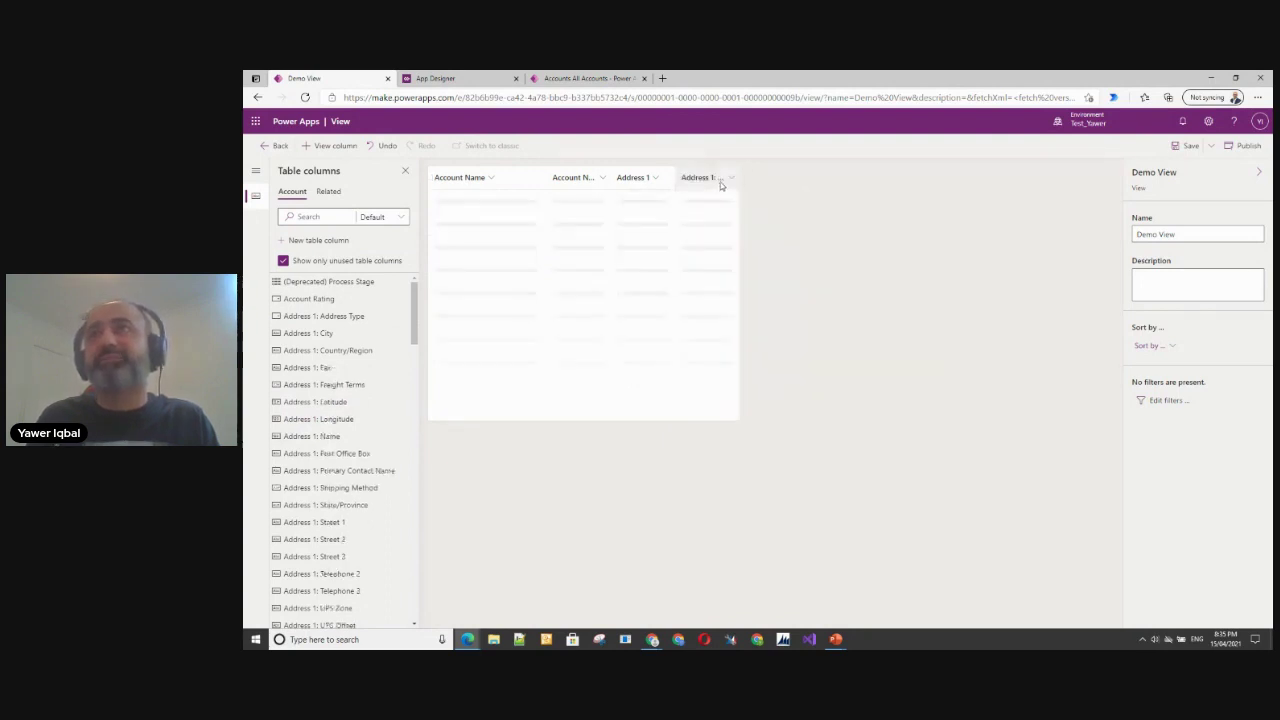
left_click(758, 175)
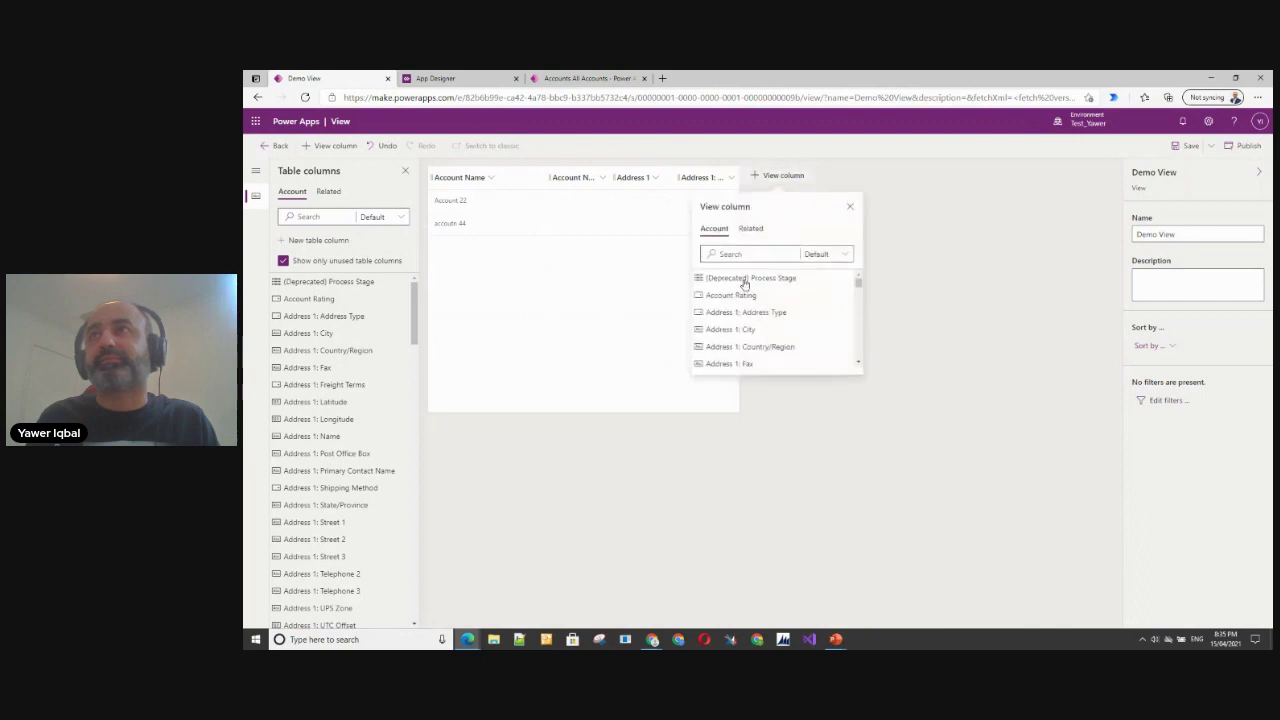
scroll(775, 347, "down", 1)
left_click(697, 341)
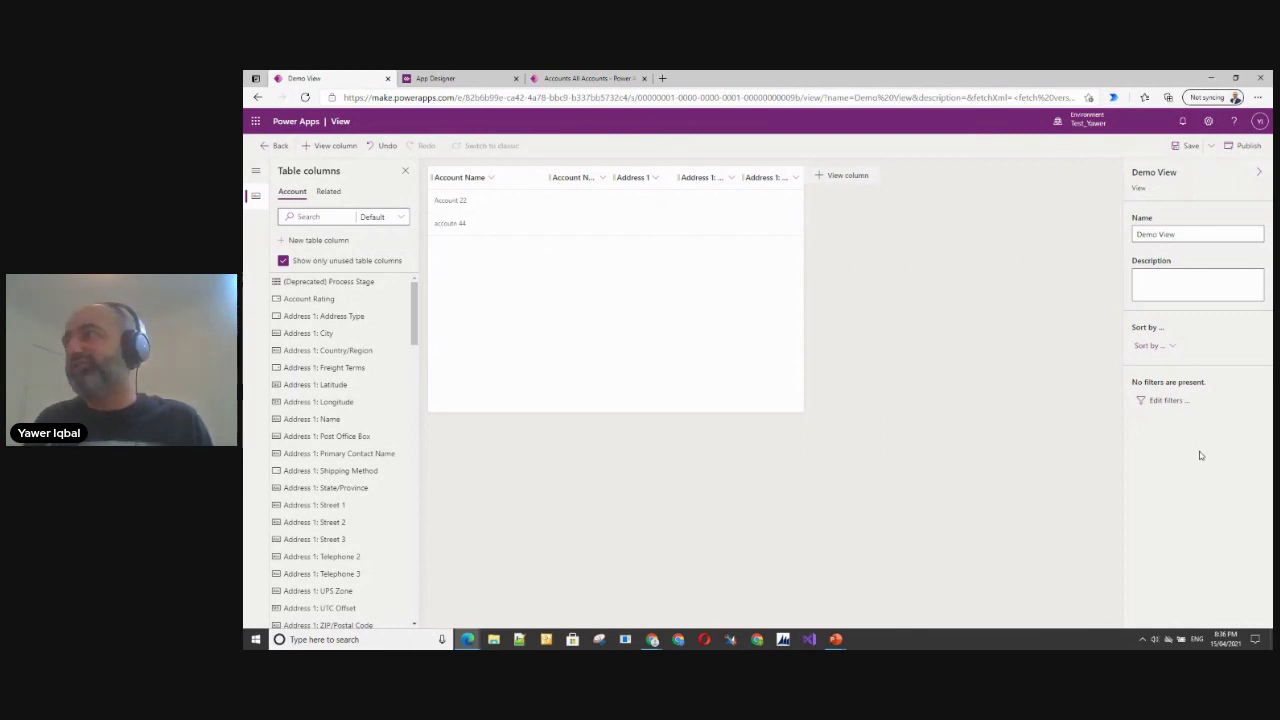
left_click(1172, 349)
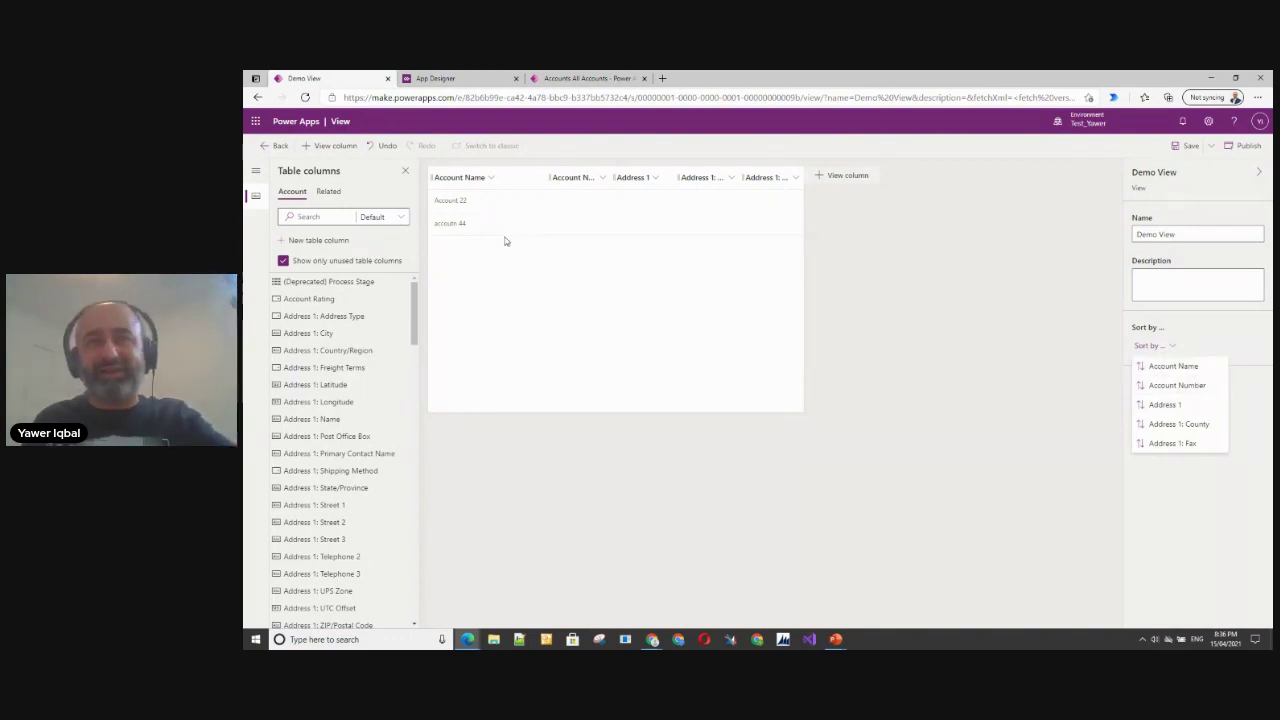
left_click(1201, 390)
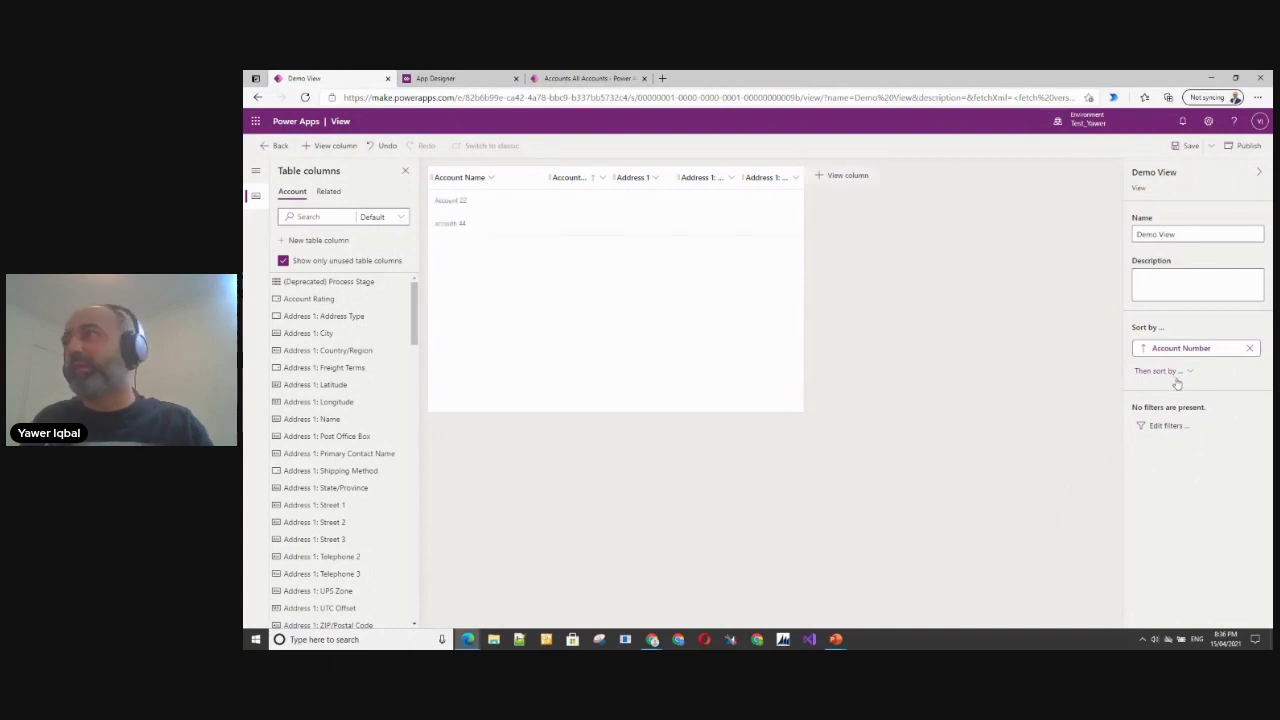
Step: Filter Demo View to rows where Account Name equals Account 22
left_click(1166, 426)
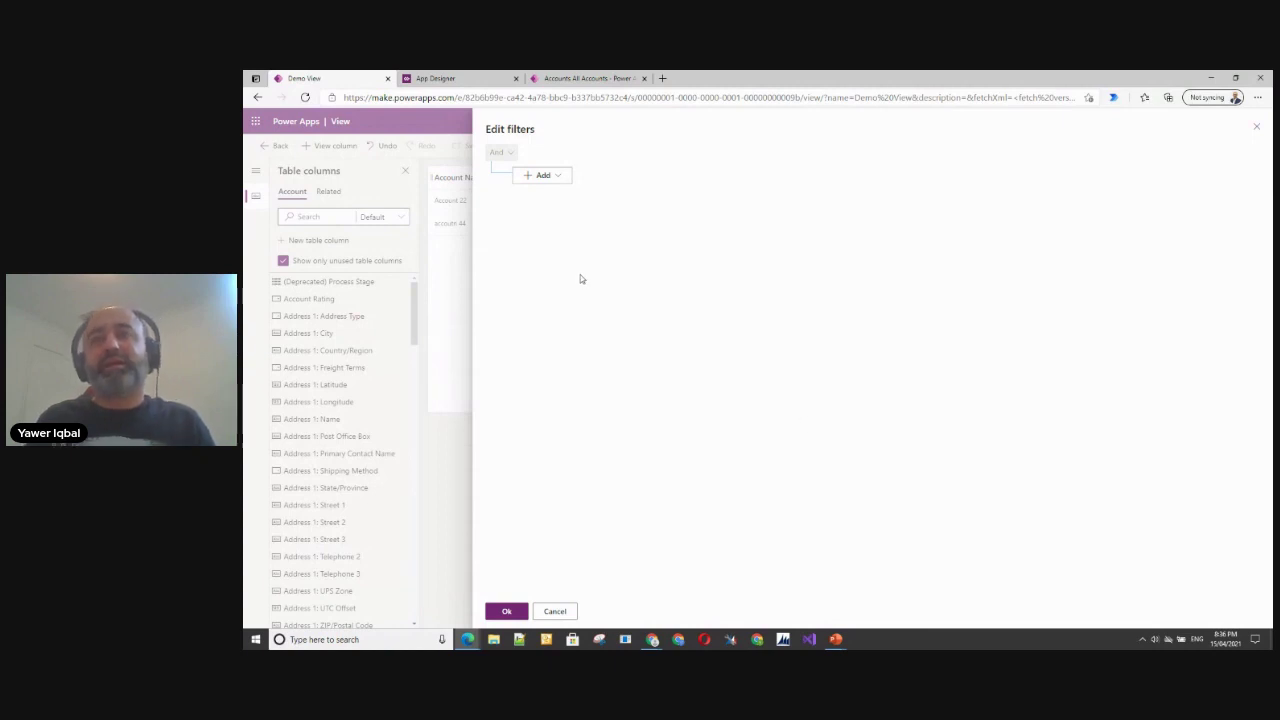
left_click(558, 177)
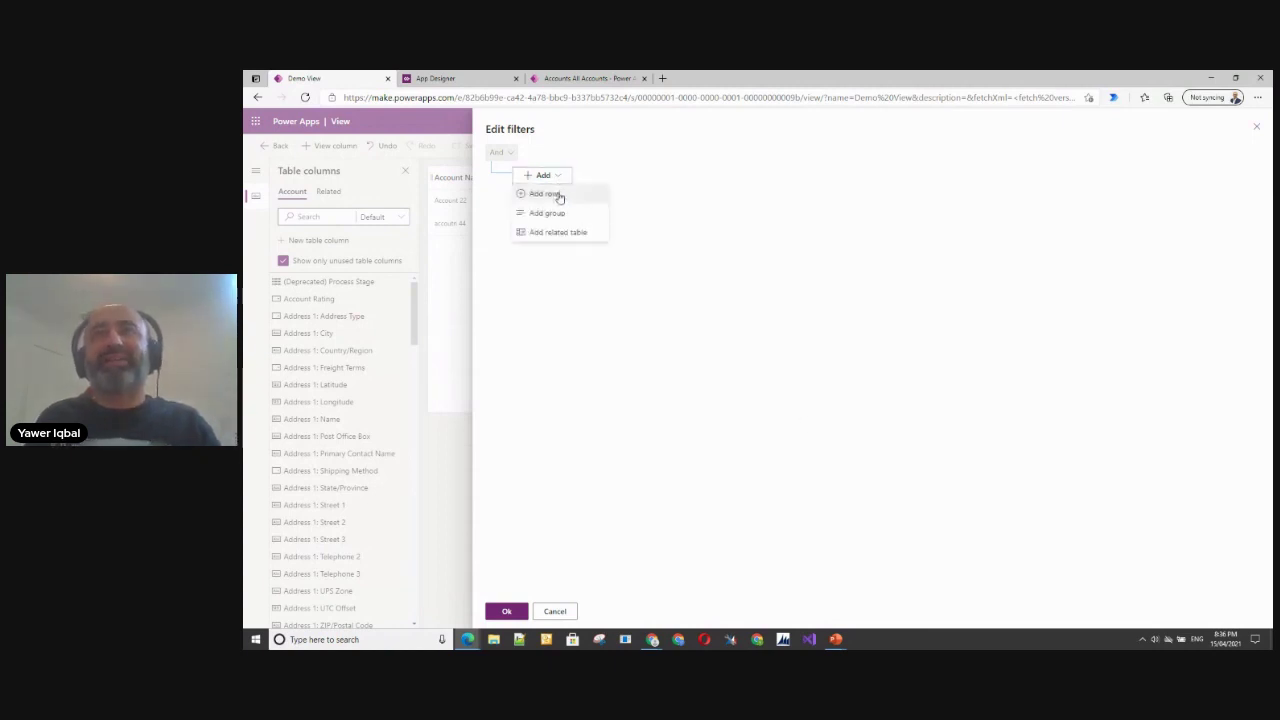
left_click(560, 200)
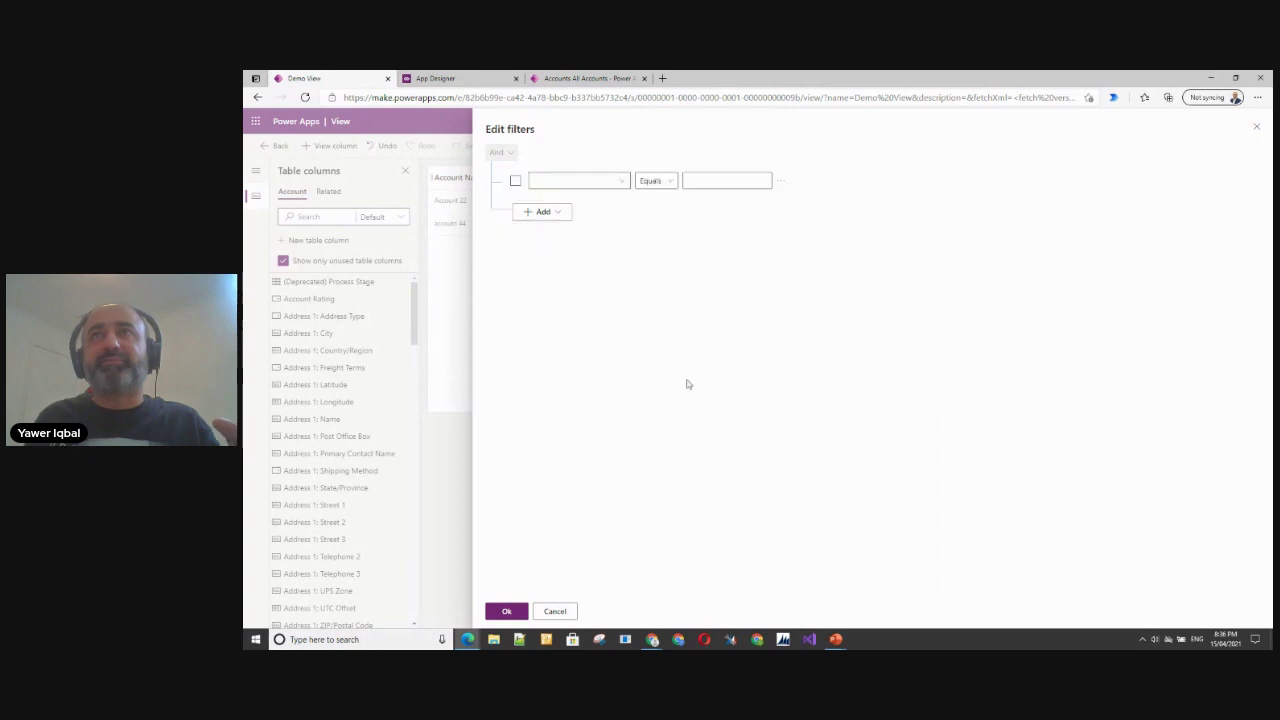
left_click(620, 182)
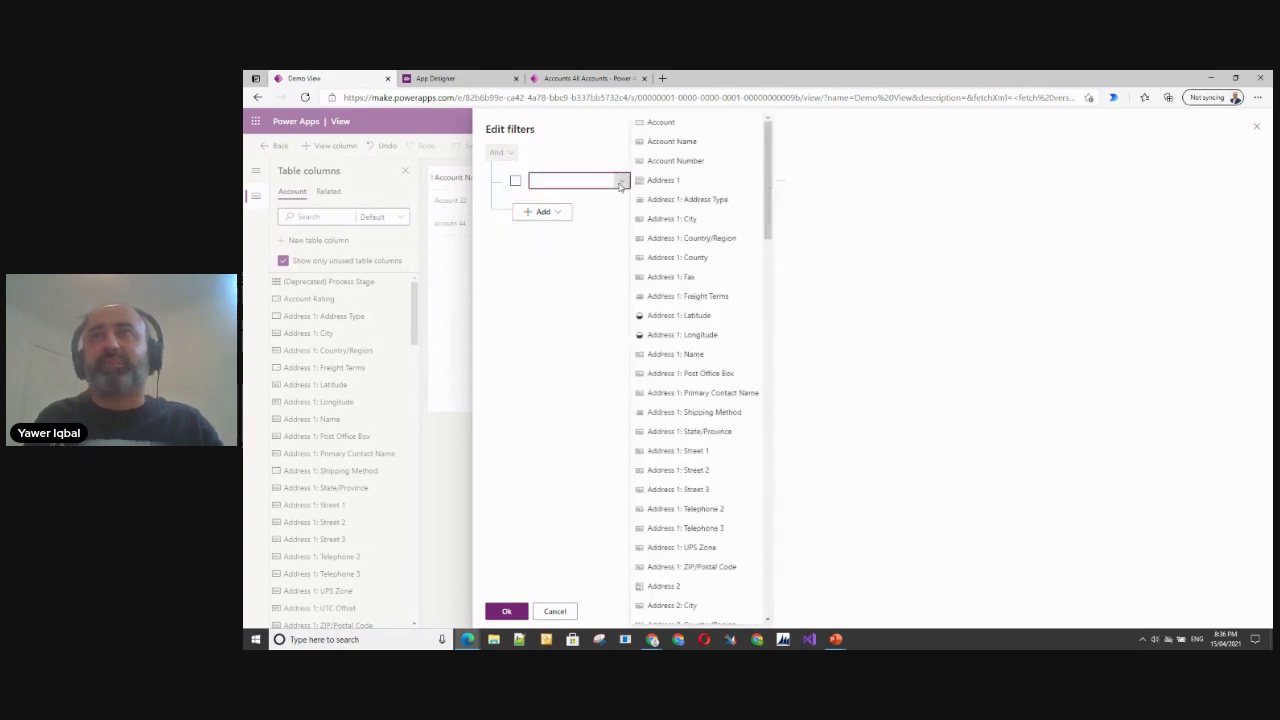
left_click(678, 141)
left_click(713, 178)
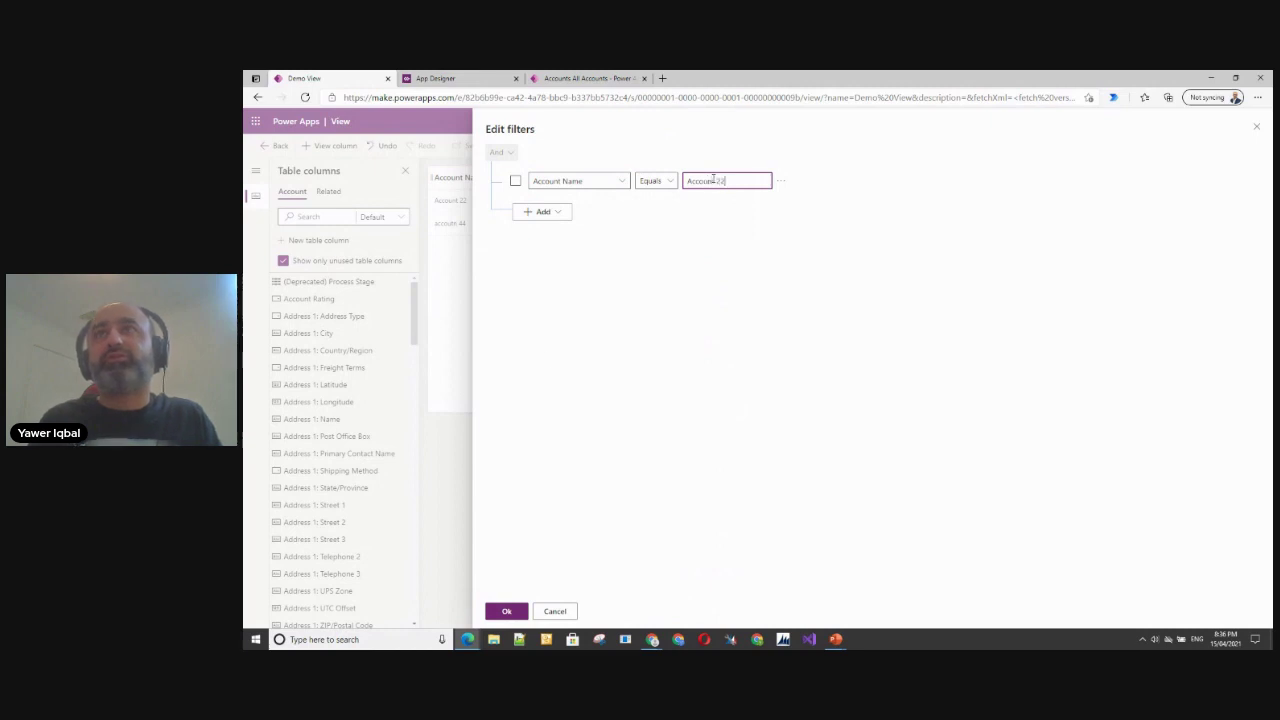
left_click(505, 612)
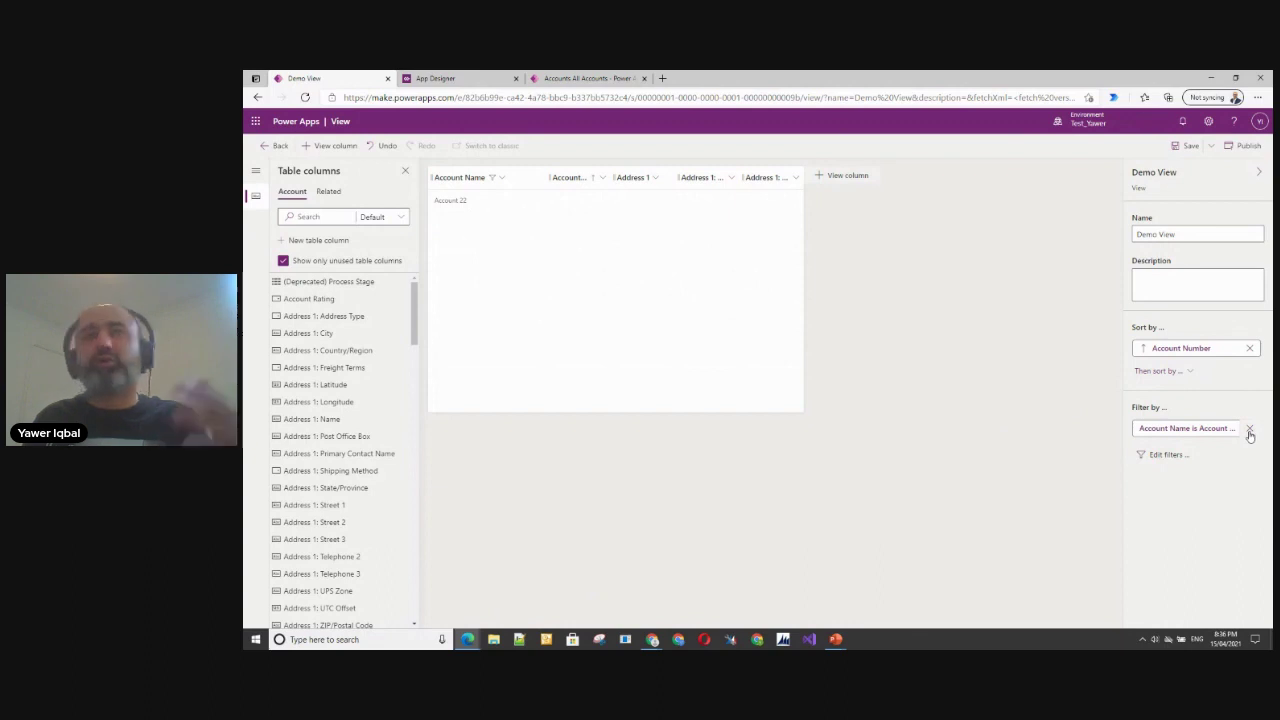
Step: Try changing the filter column to Address 1: Post Office Box, cancel that edit, and remove the Account Name filter from Demo View
left_click(1166, 460)
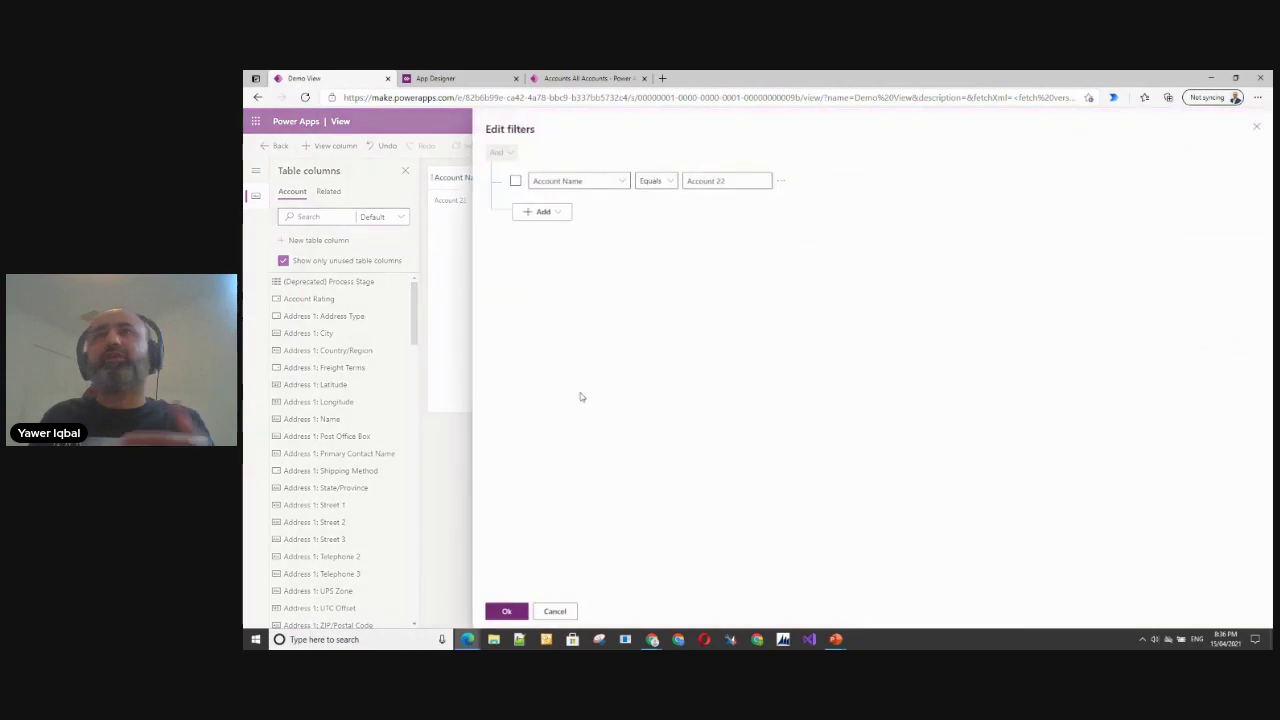
left_click(620, 183)
scroll(697, 337, "down", 3)
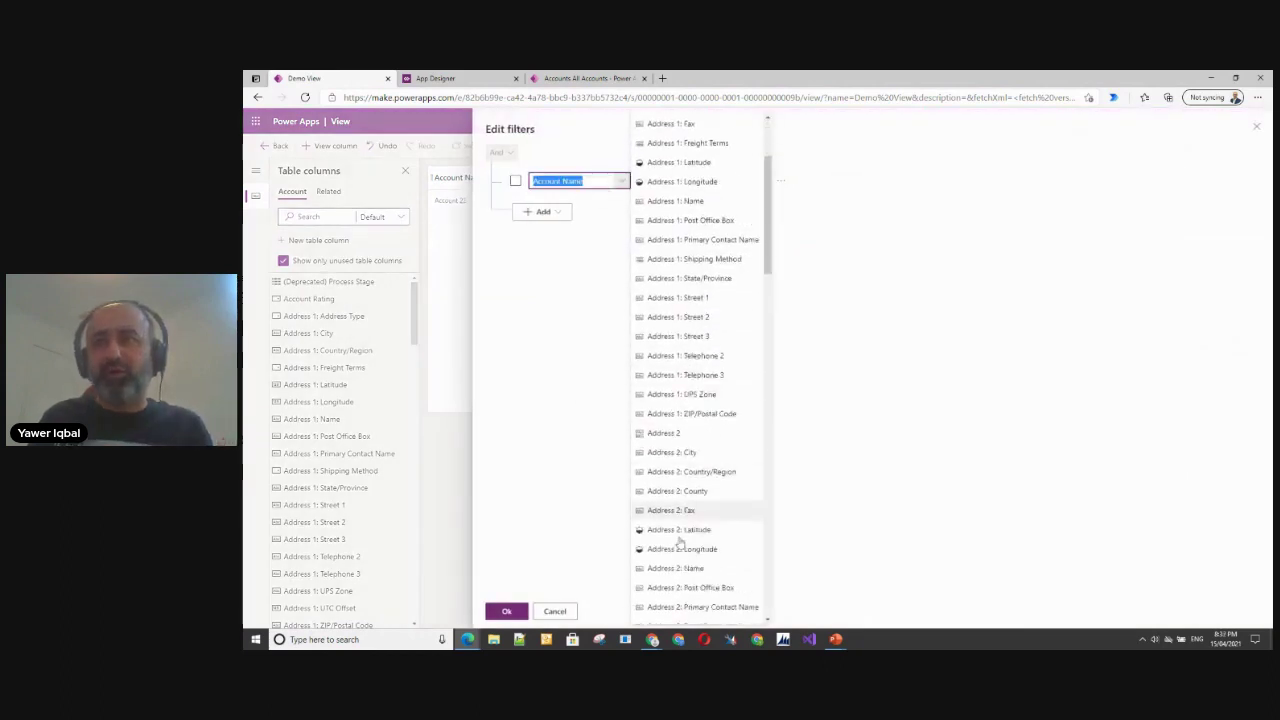
left_click(680, 219)
left_click(670, 183)
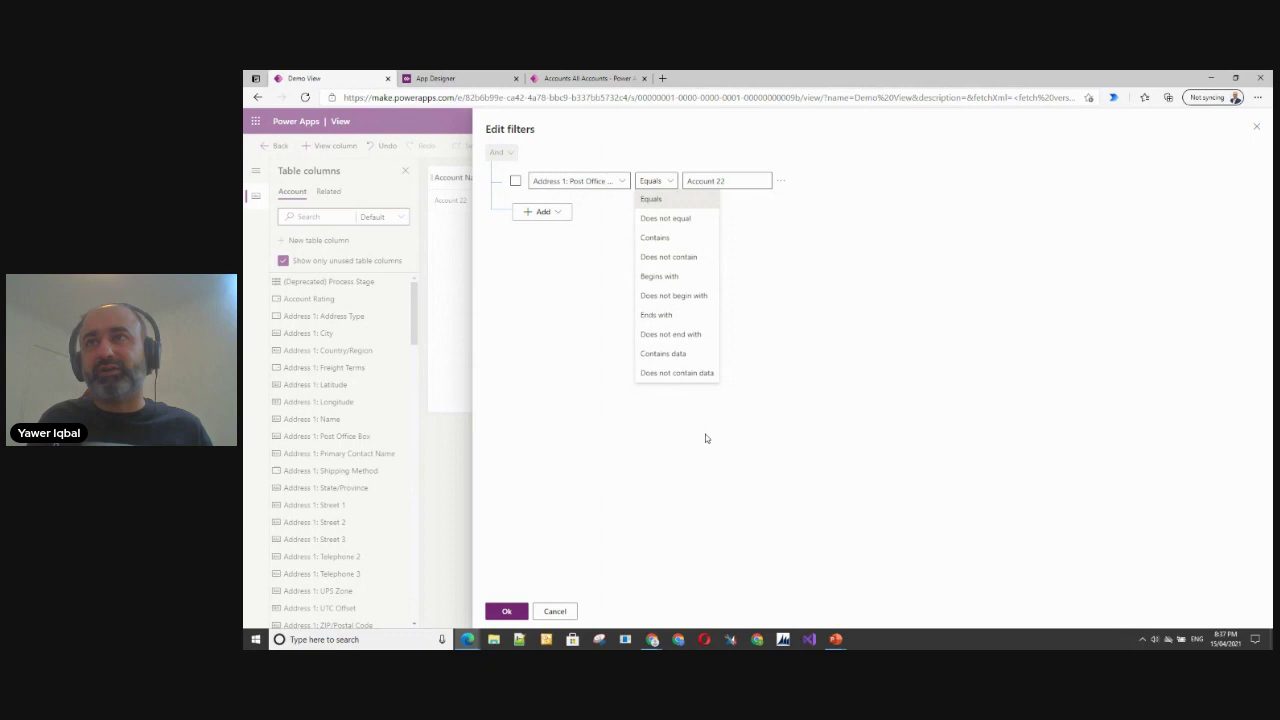
left_click(563, 614)
left_click(563, 614)
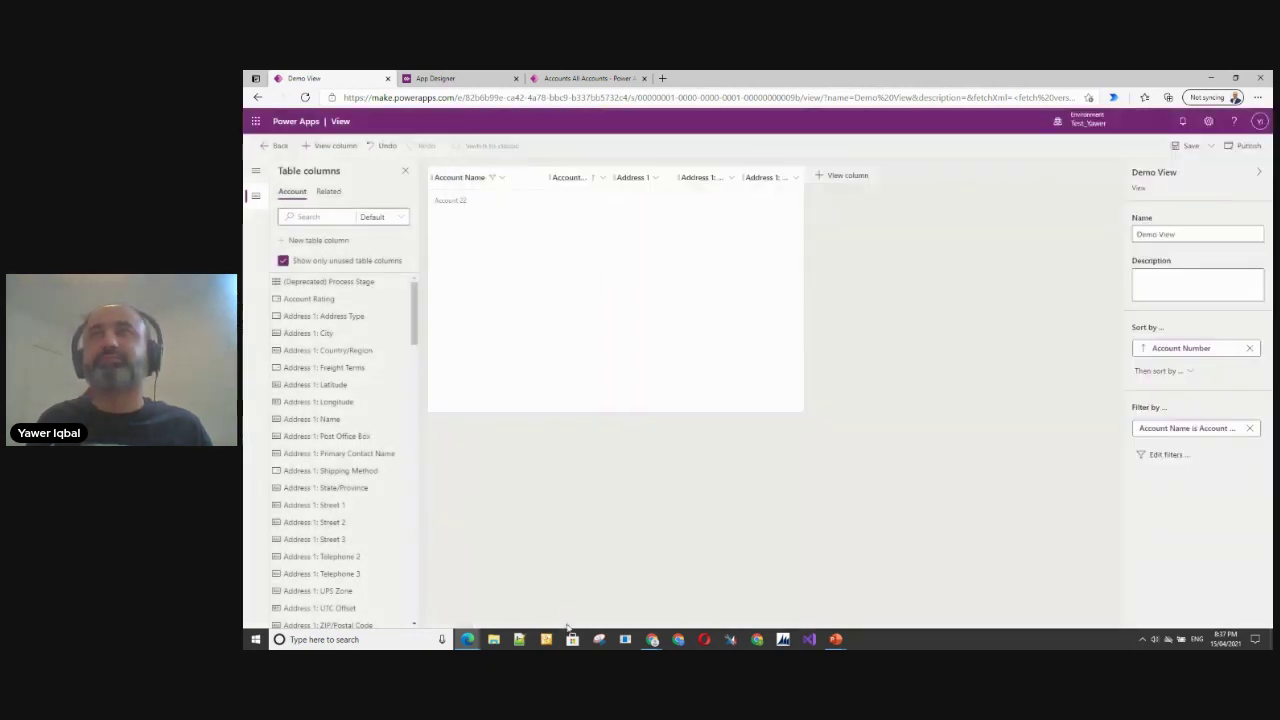
left_click(1249, 428)
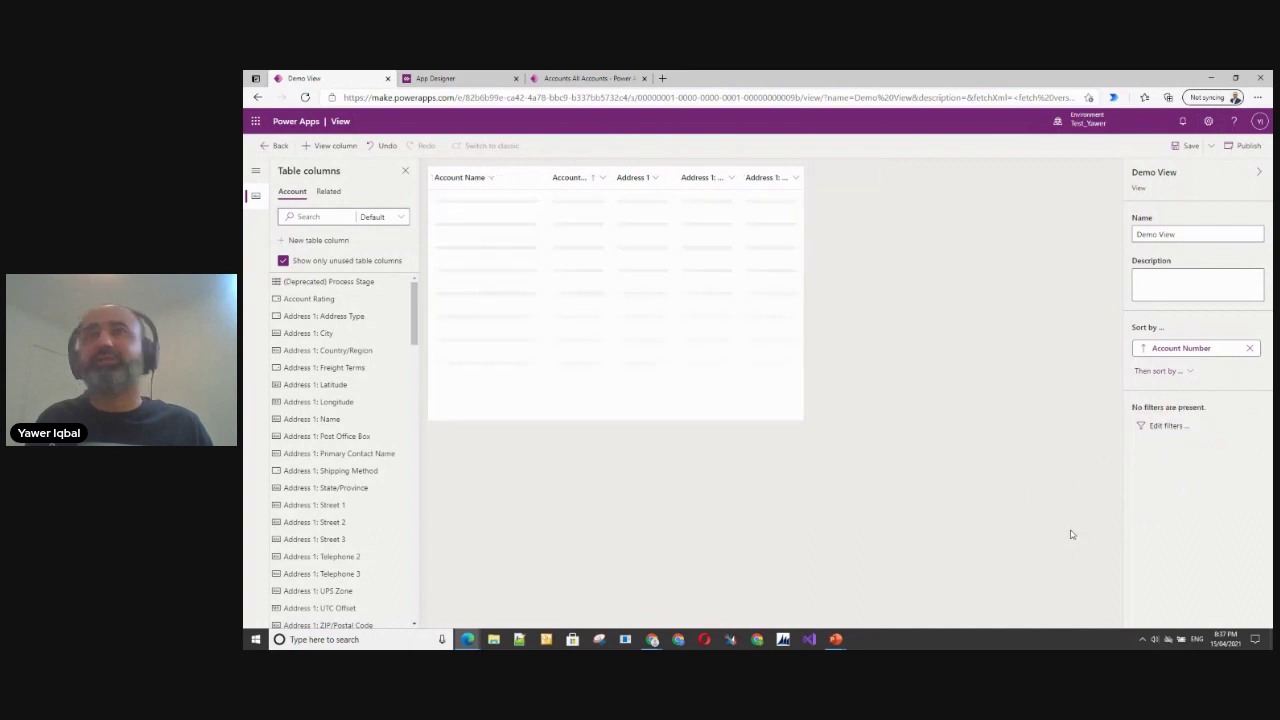
Step: Save and publish Demo View, and display it for Accounts in the running SessionDemoMDApp after reloading with an emptied cache
left_click(1187, 147)
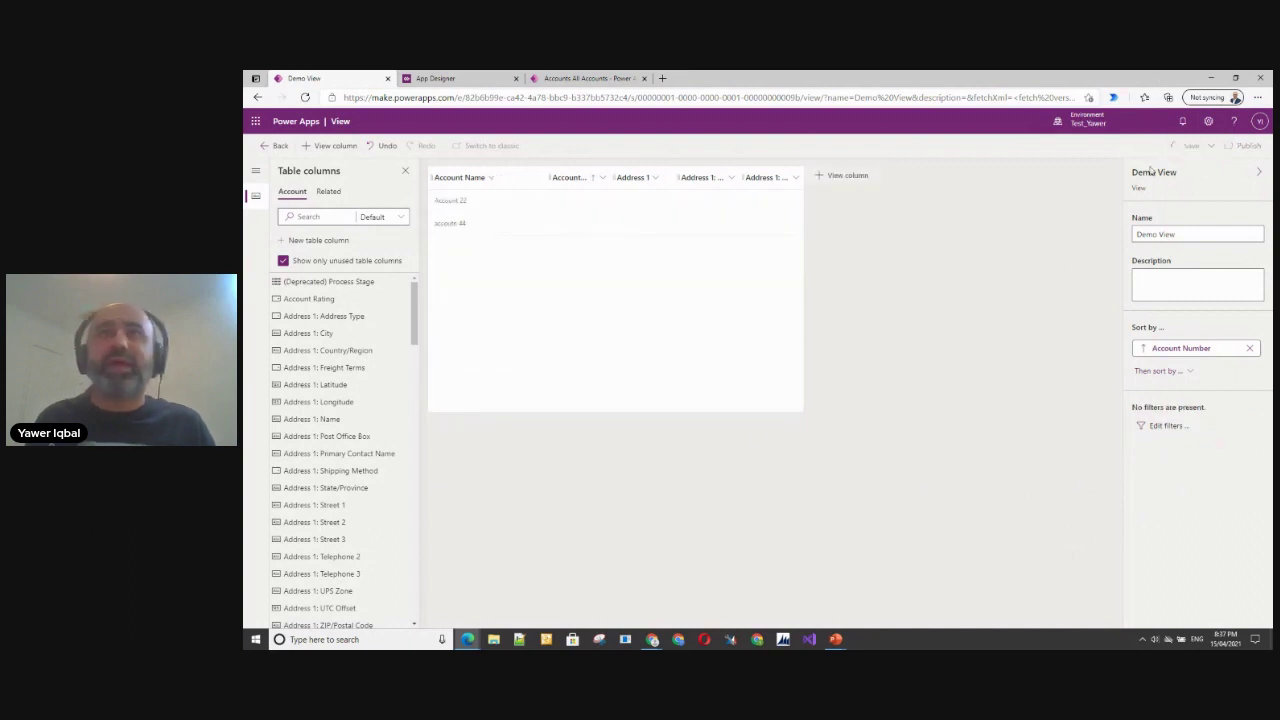
left_click(1245, 150)
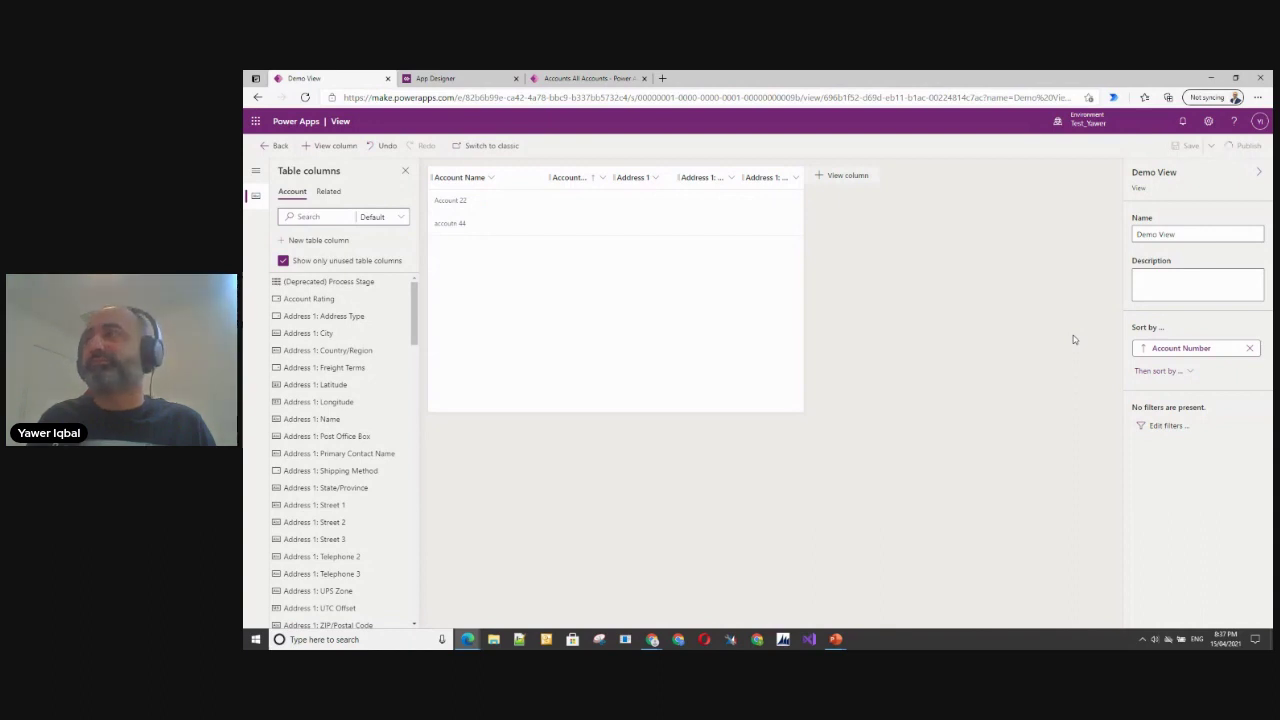
left_click(565, 80)
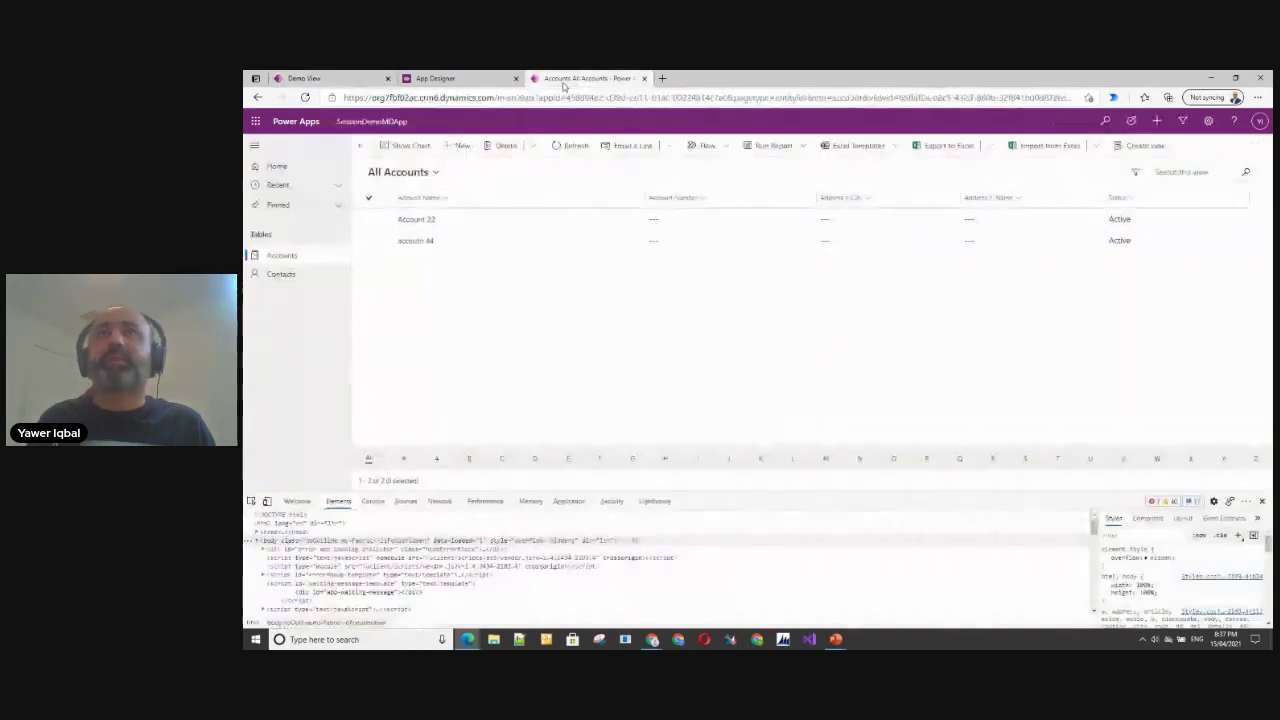
right_click(305, 98)
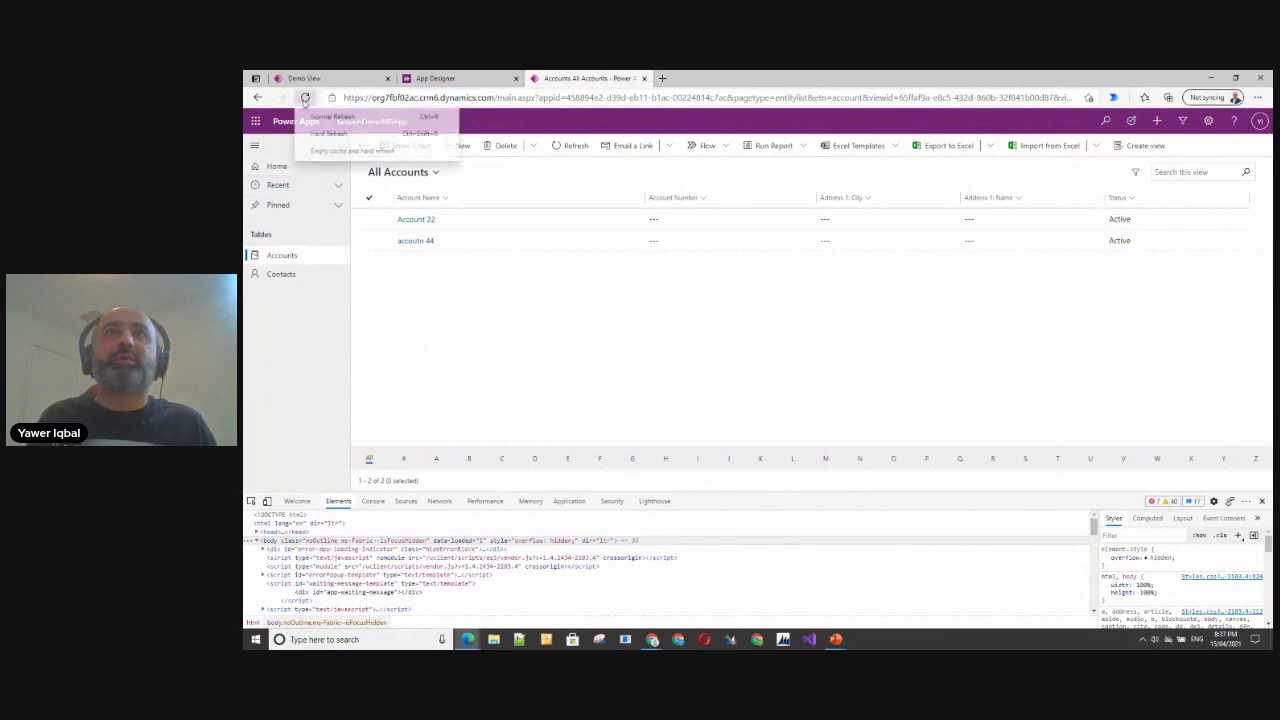
left_click(322, 152)
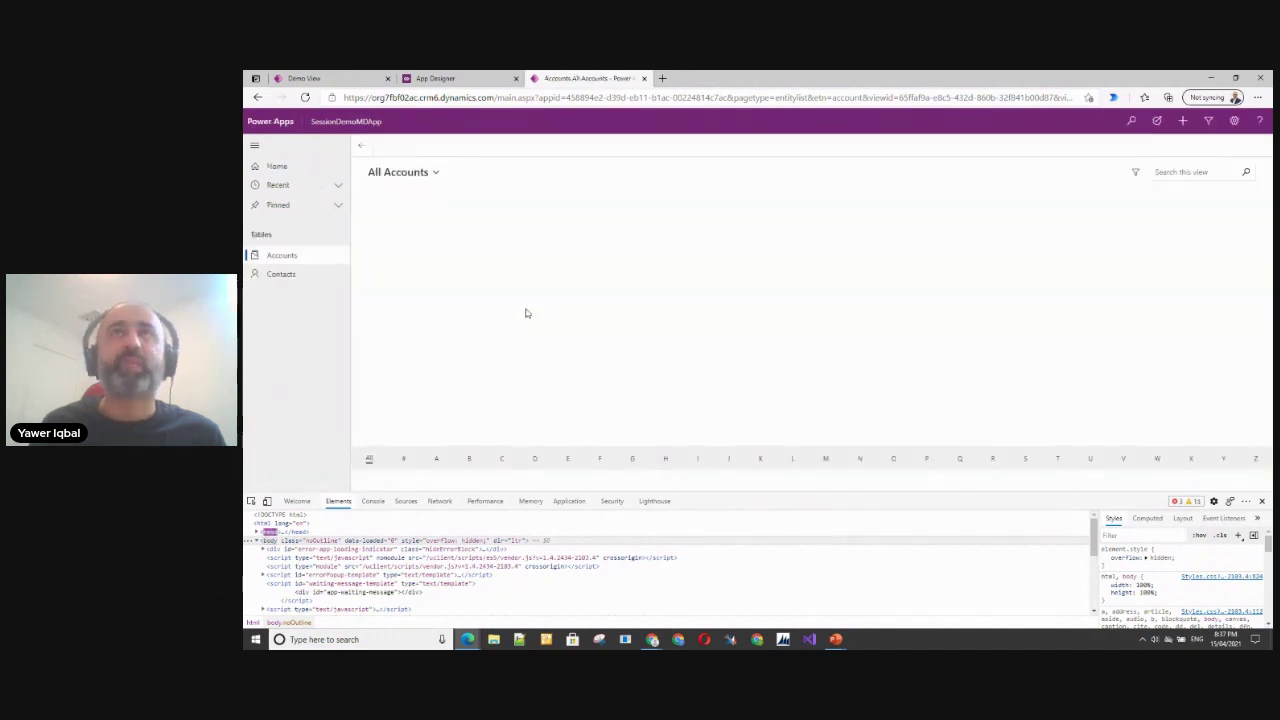
left_click(436, 174)
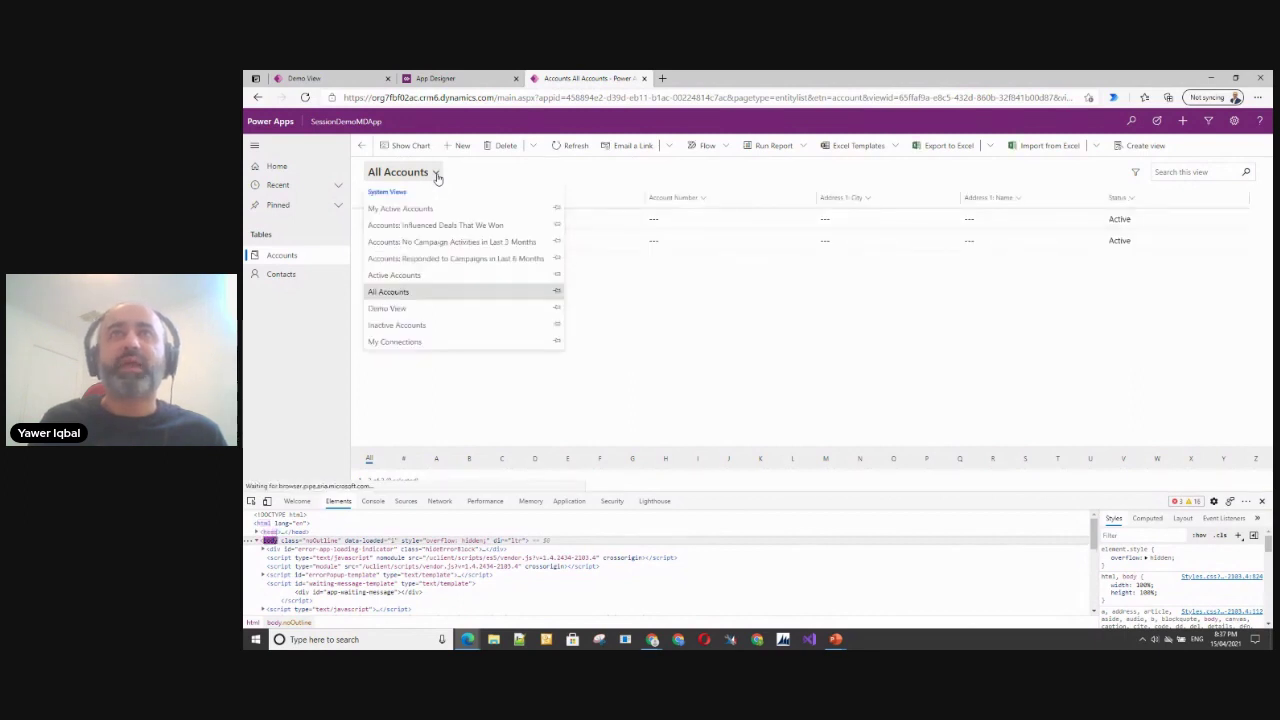
left_click(404, 310)
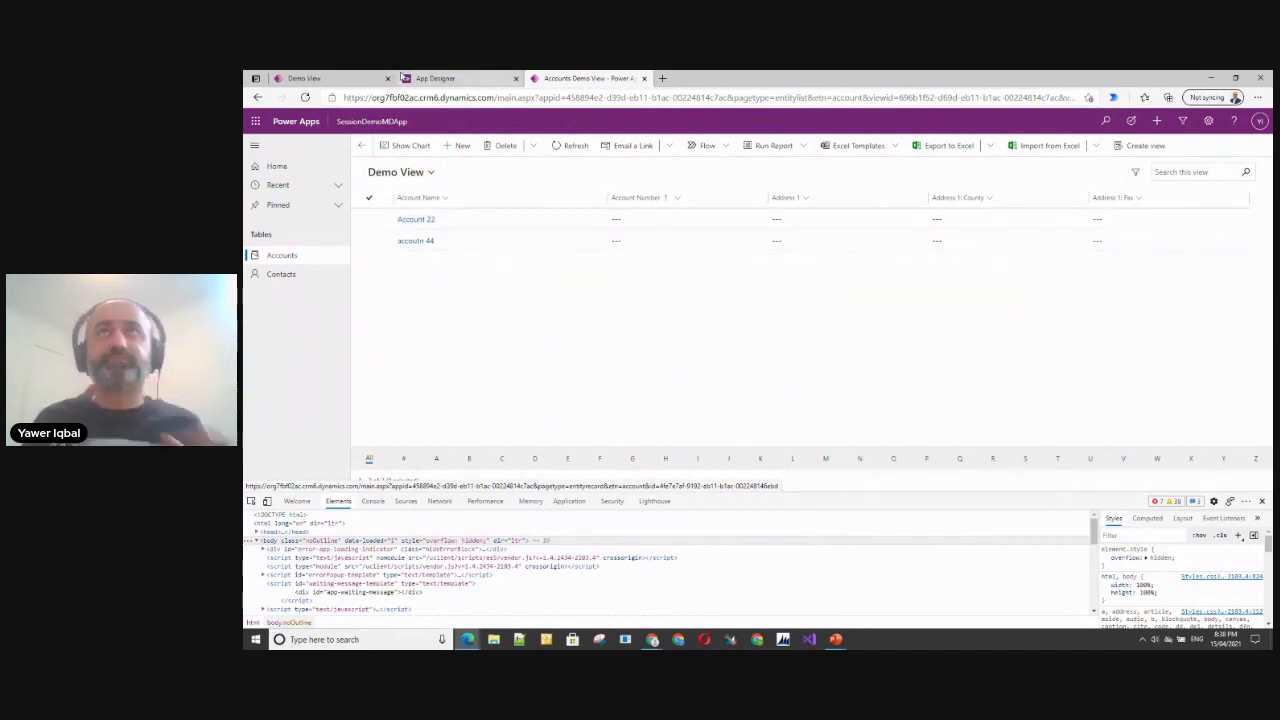
Step: Return to the Account table in the maker portal, start a new business rule, and open its condition for editing
left_click(487, 80)
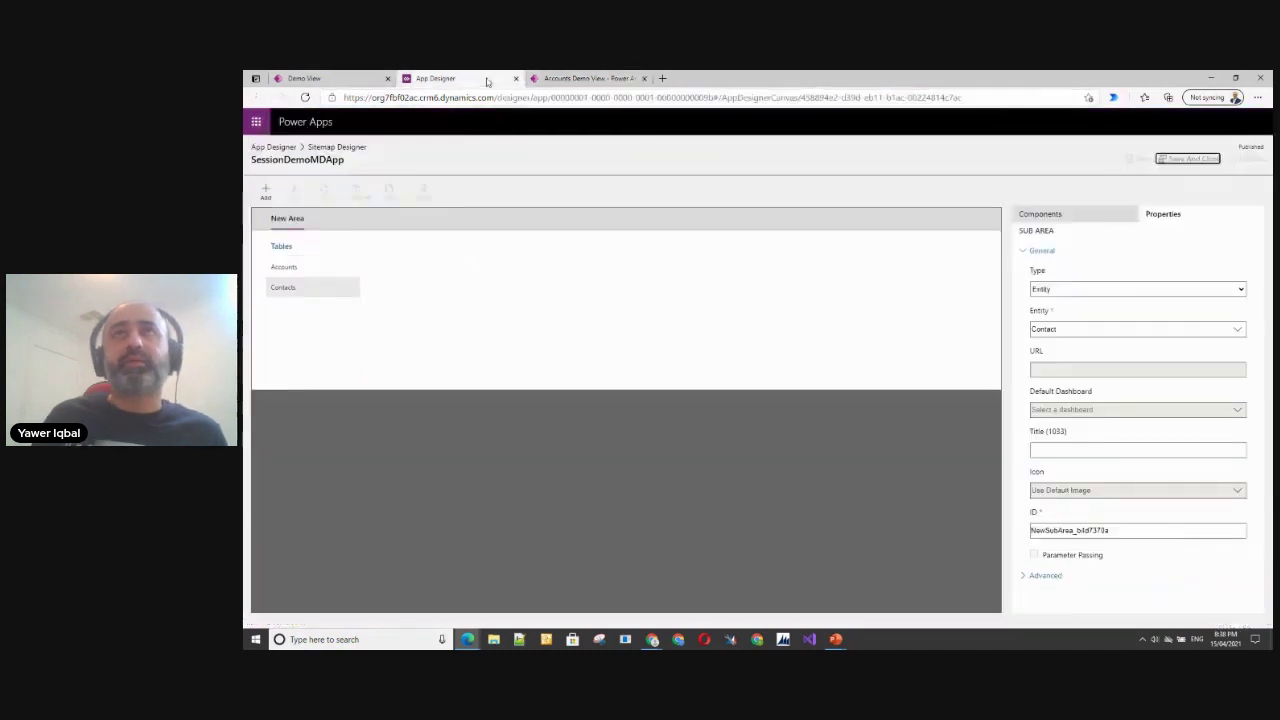
left_click(331, 80)
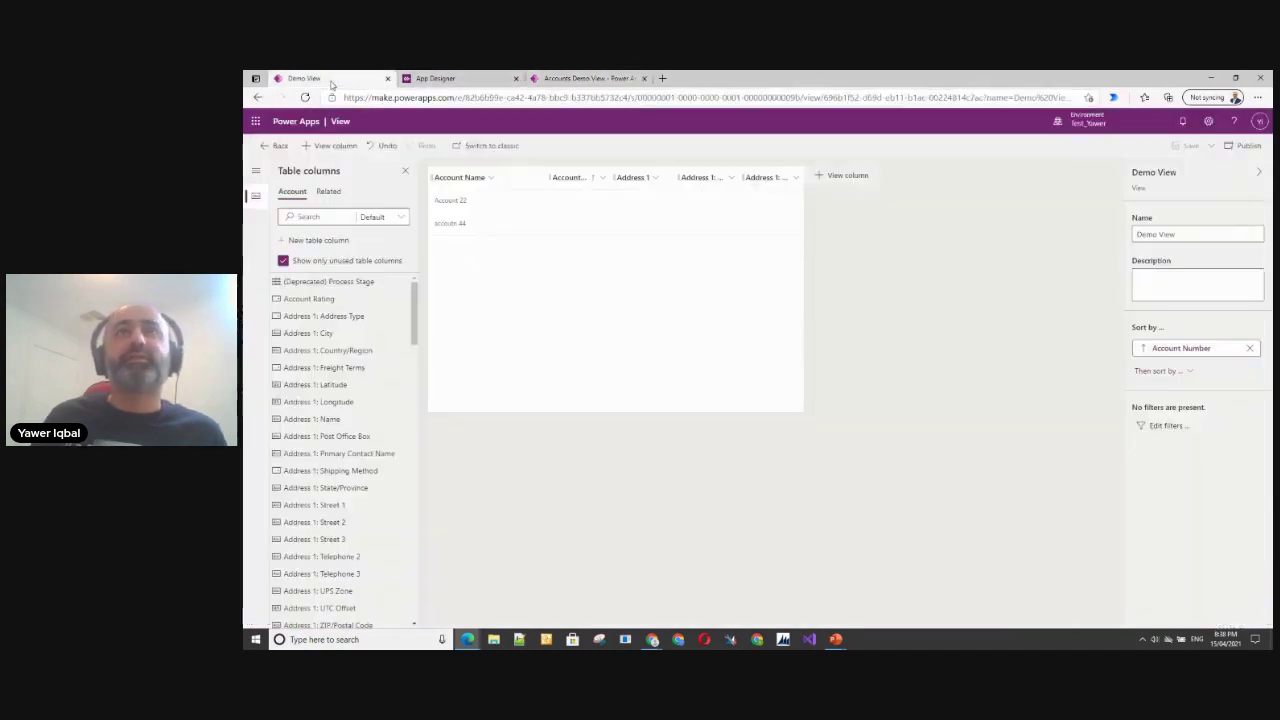
left_click(257, 101)
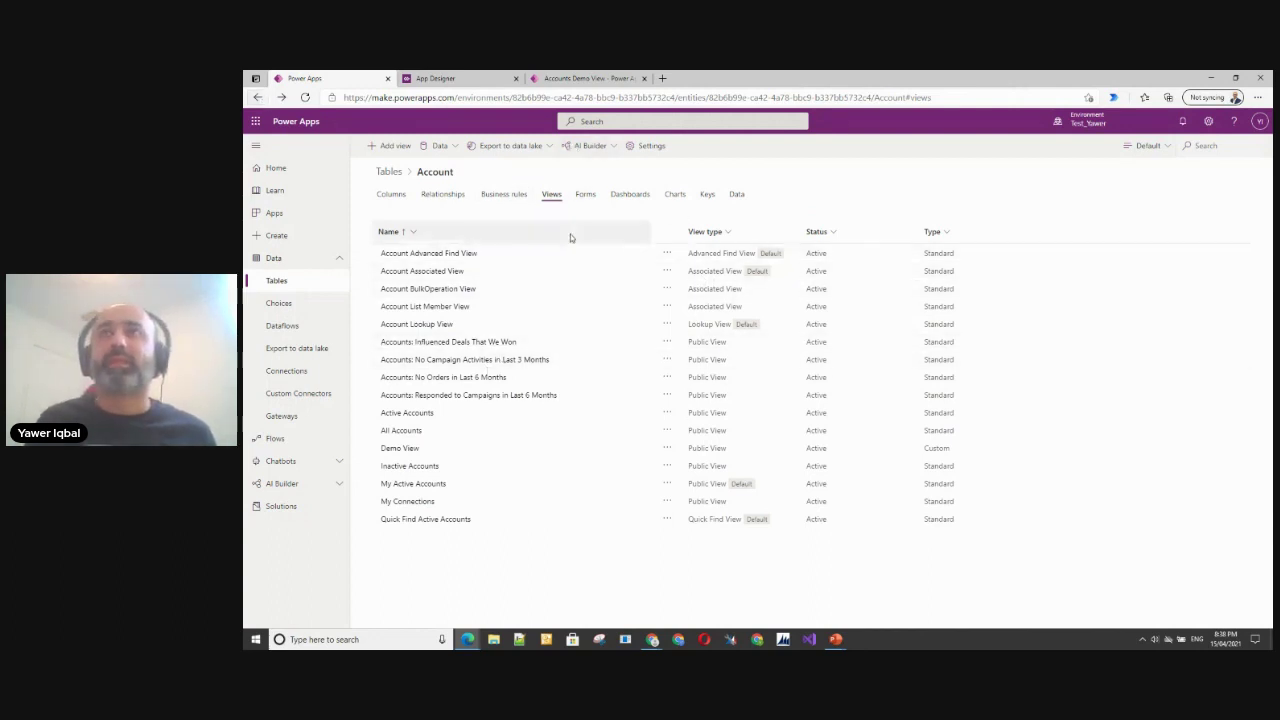
left_click(504, 195)
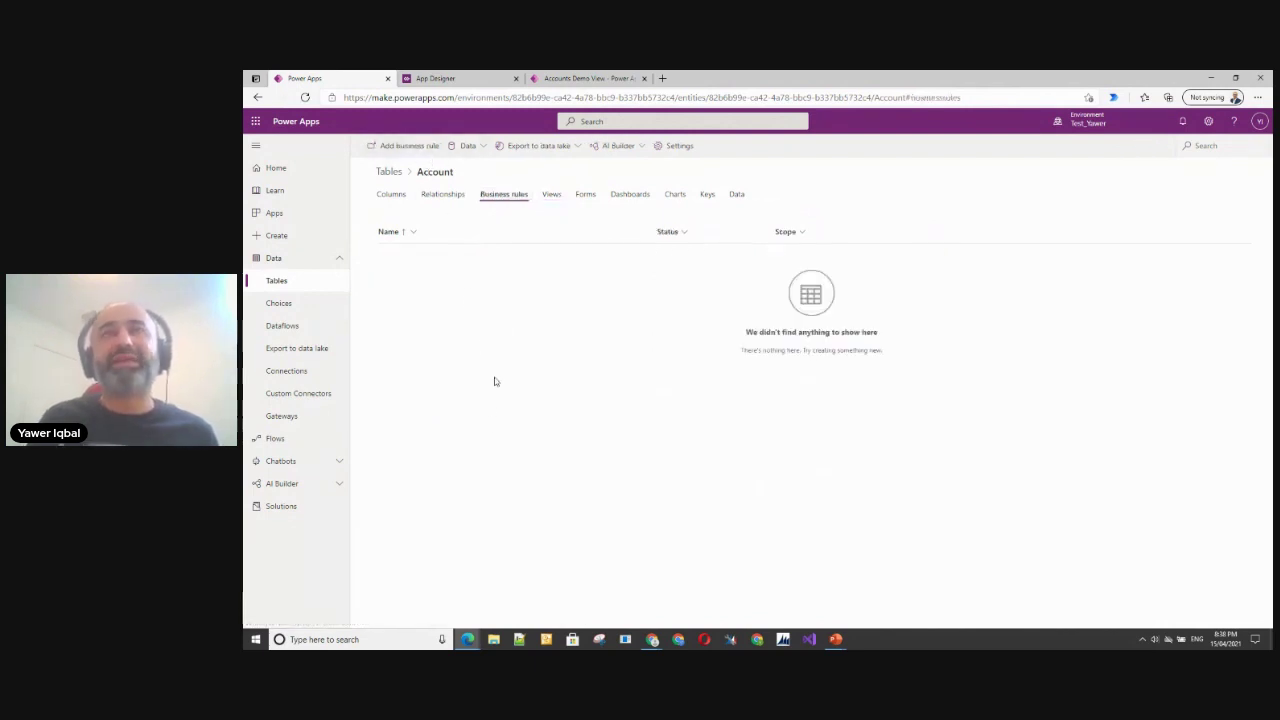
left_click(410, 155)
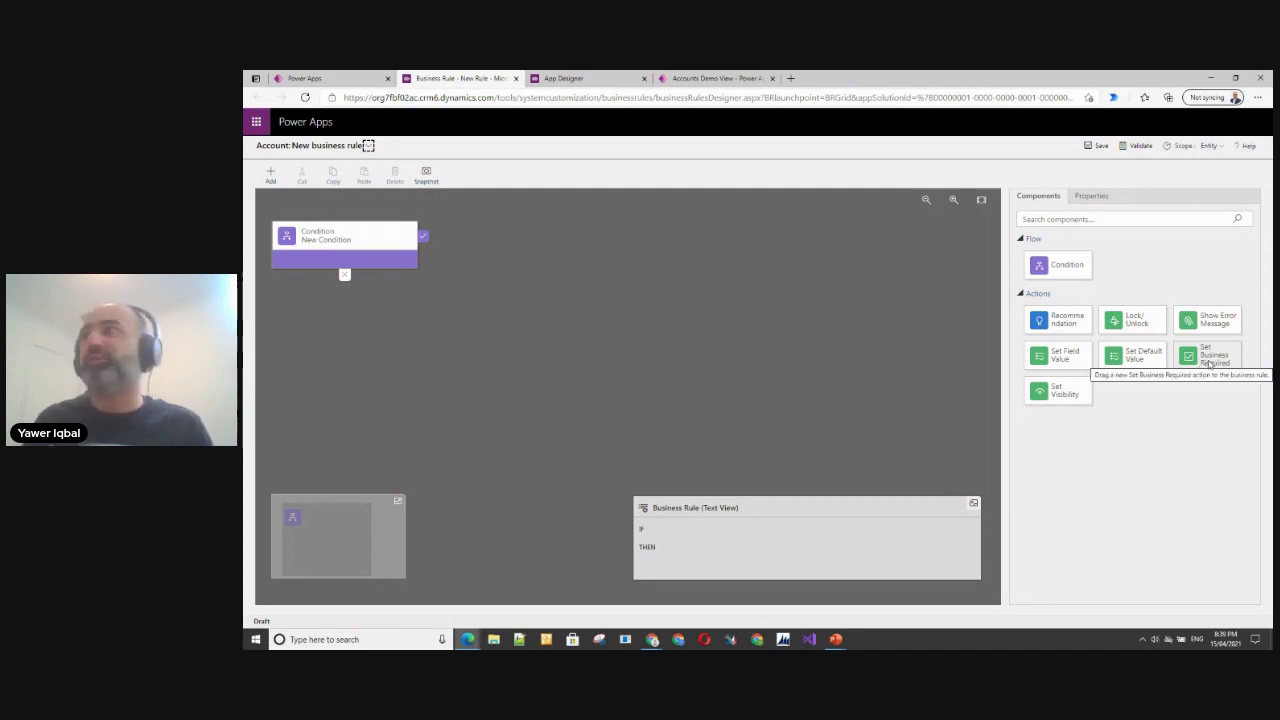
left_click(356, 238)
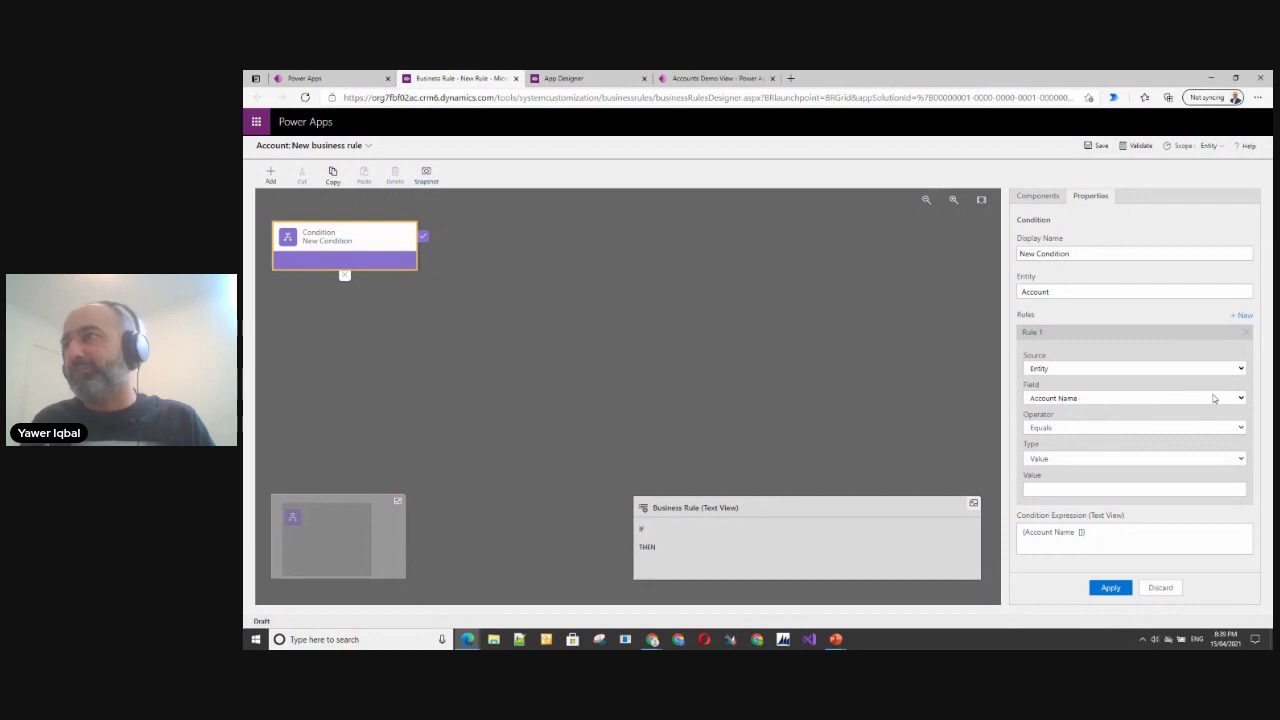
left_click(1091, 489)
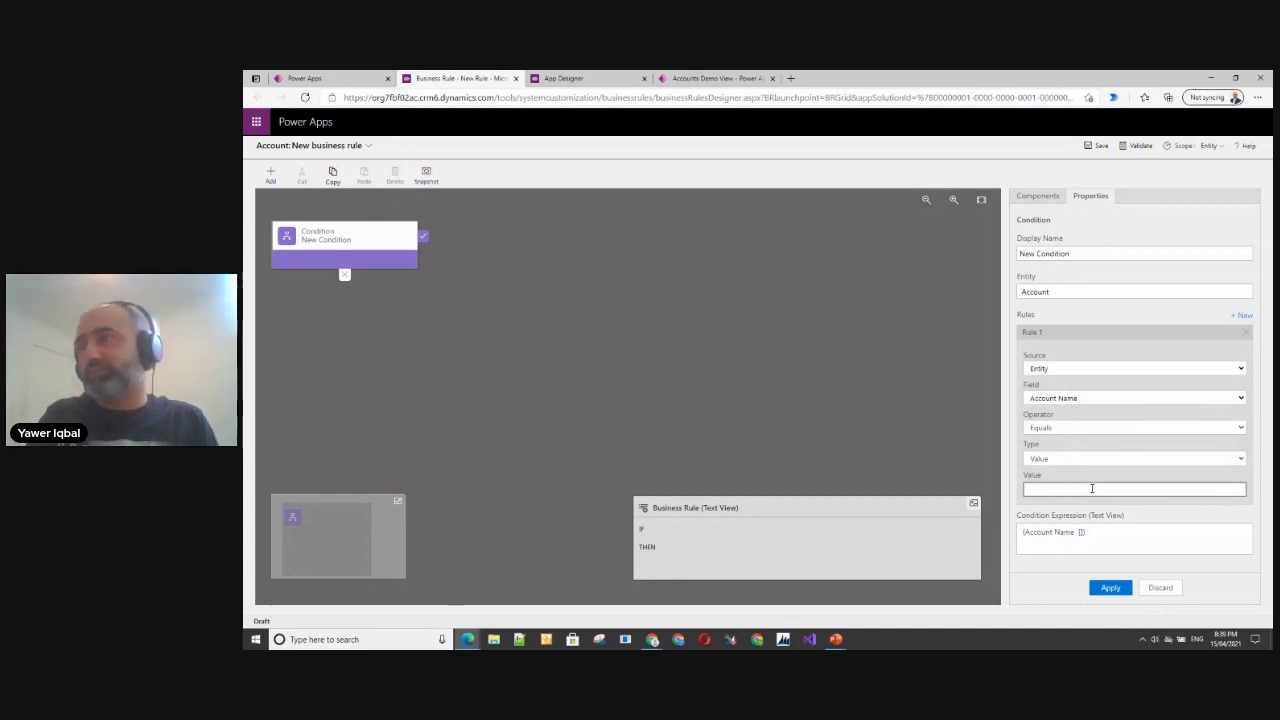
type("Test")
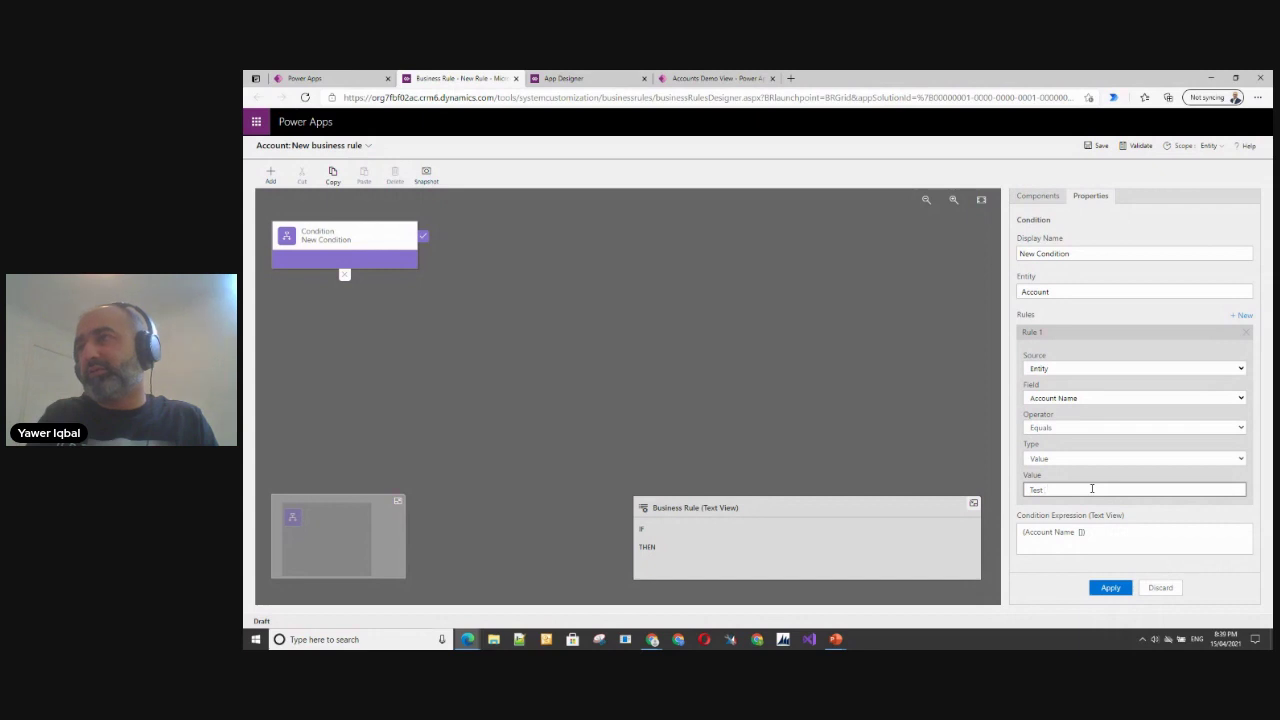
key("BackSpace")
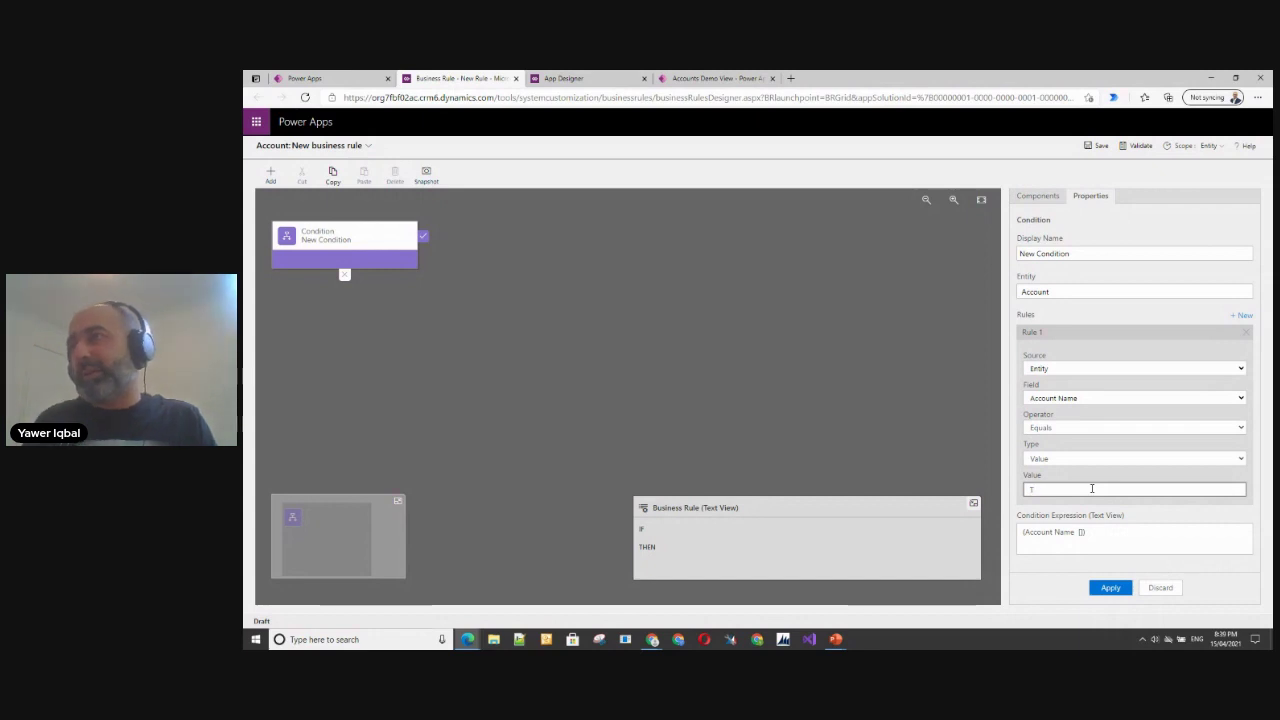
Step: Set the business rule's condition to Account Number equals the value 0 and apply it
left_click(1095, 400)
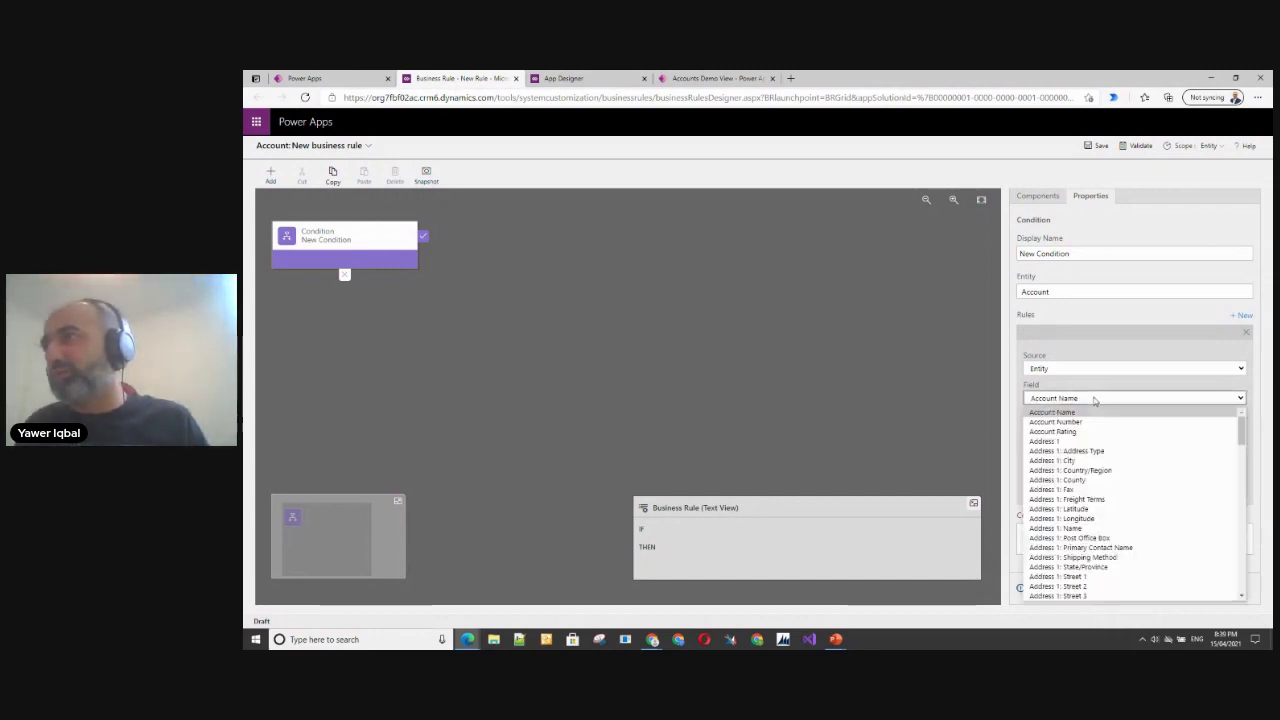
left_click(1143, 424)
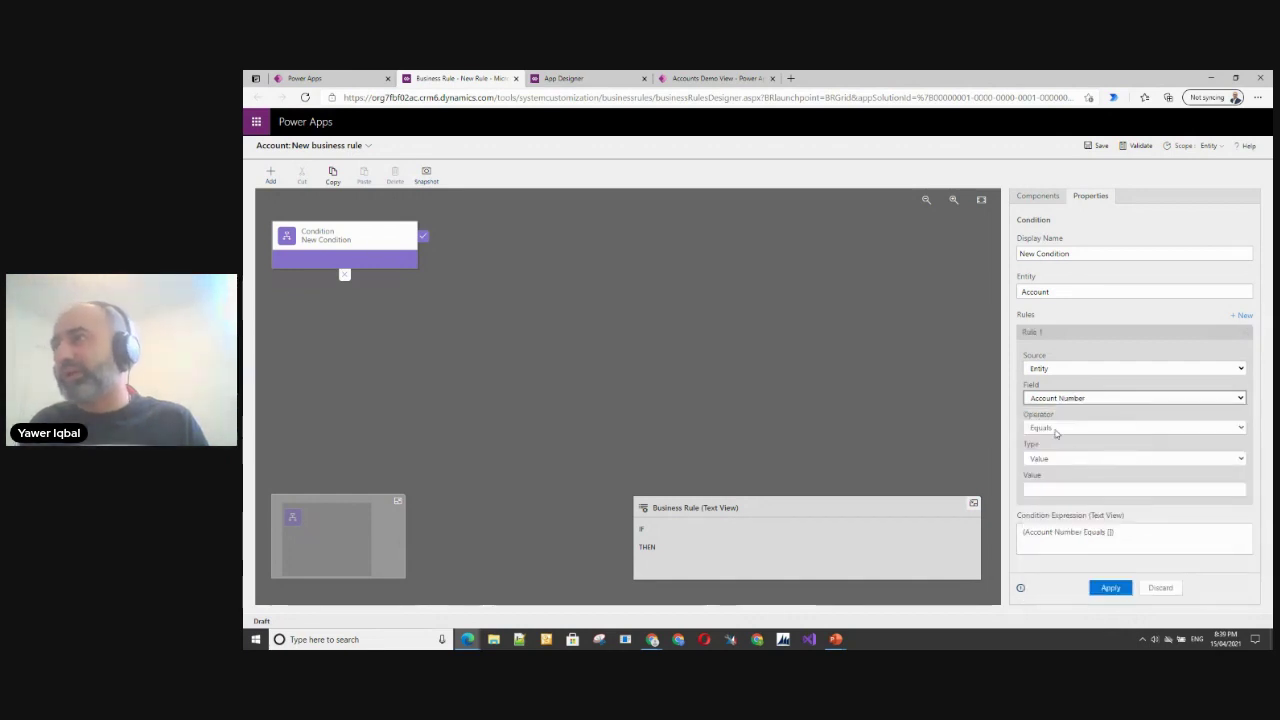
left_click(1044, 489)
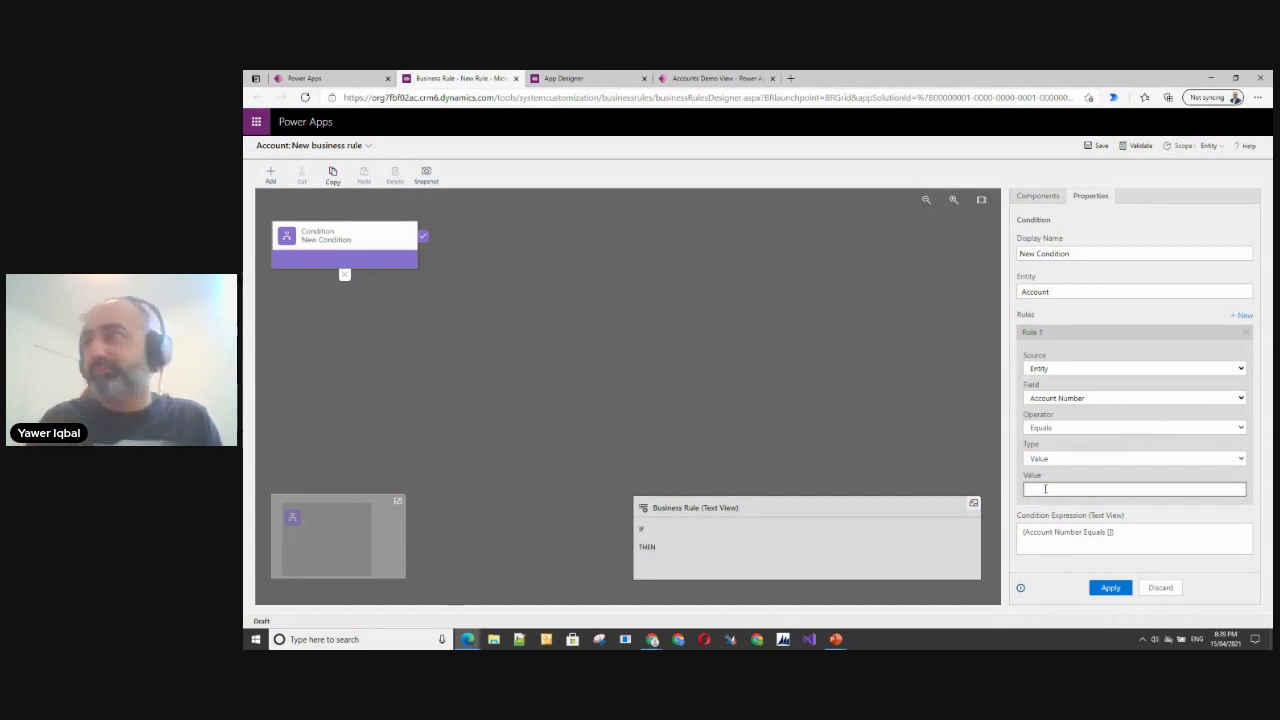
left_click(1078, 459)
left_click(1080, 461)
left_click(1065, 489)
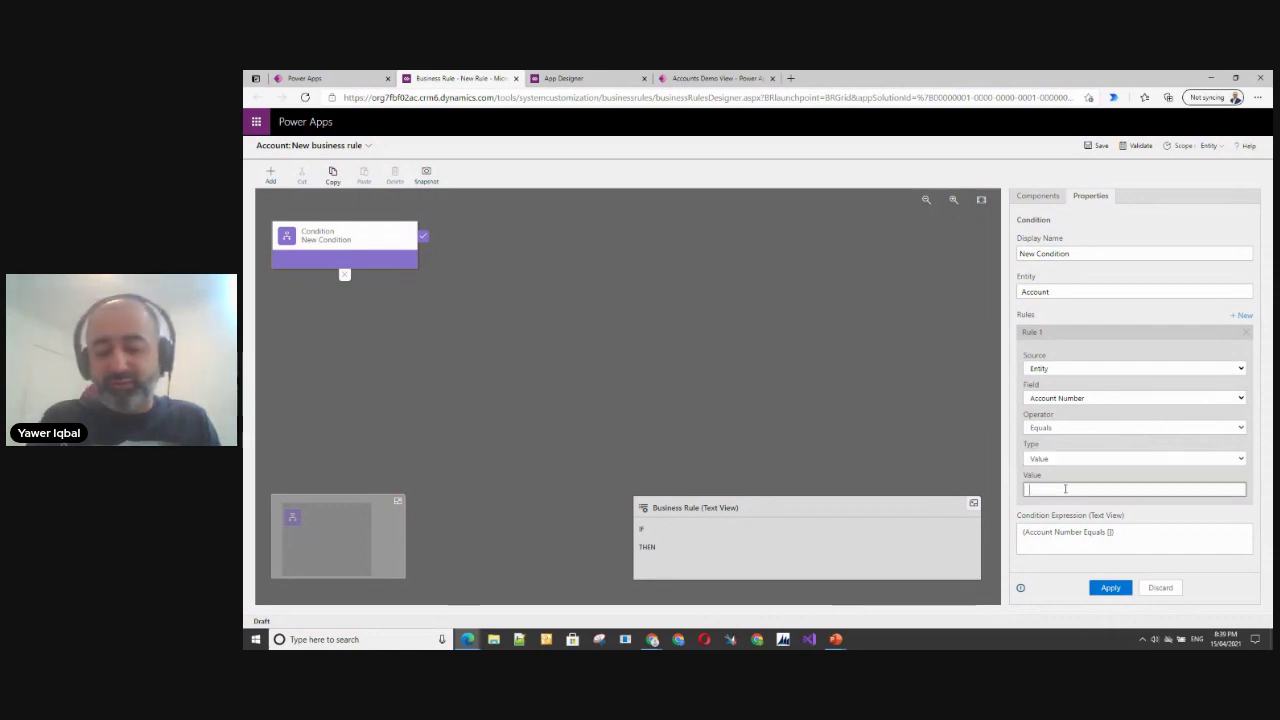
left_click(1110, 588)
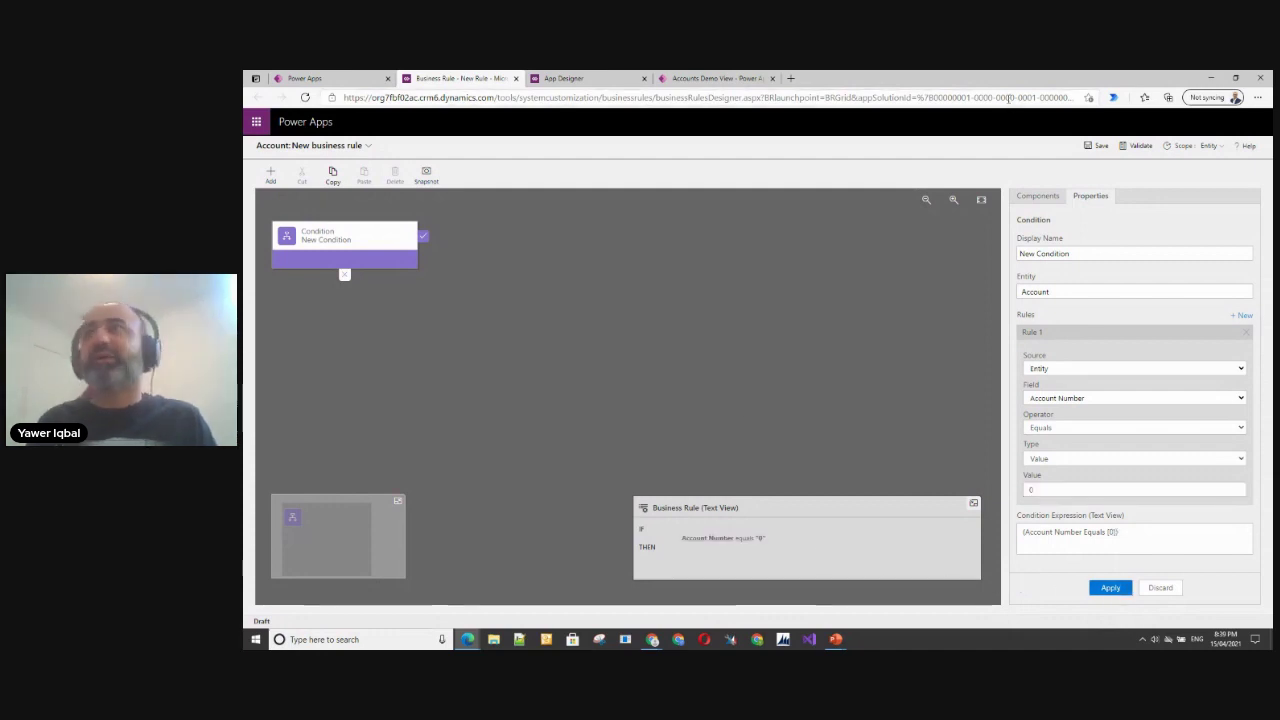
Step: Add a Set Field Value action to the condition's true branch that sets Account Number to 1000, and apply it
left_click(1036, 198)
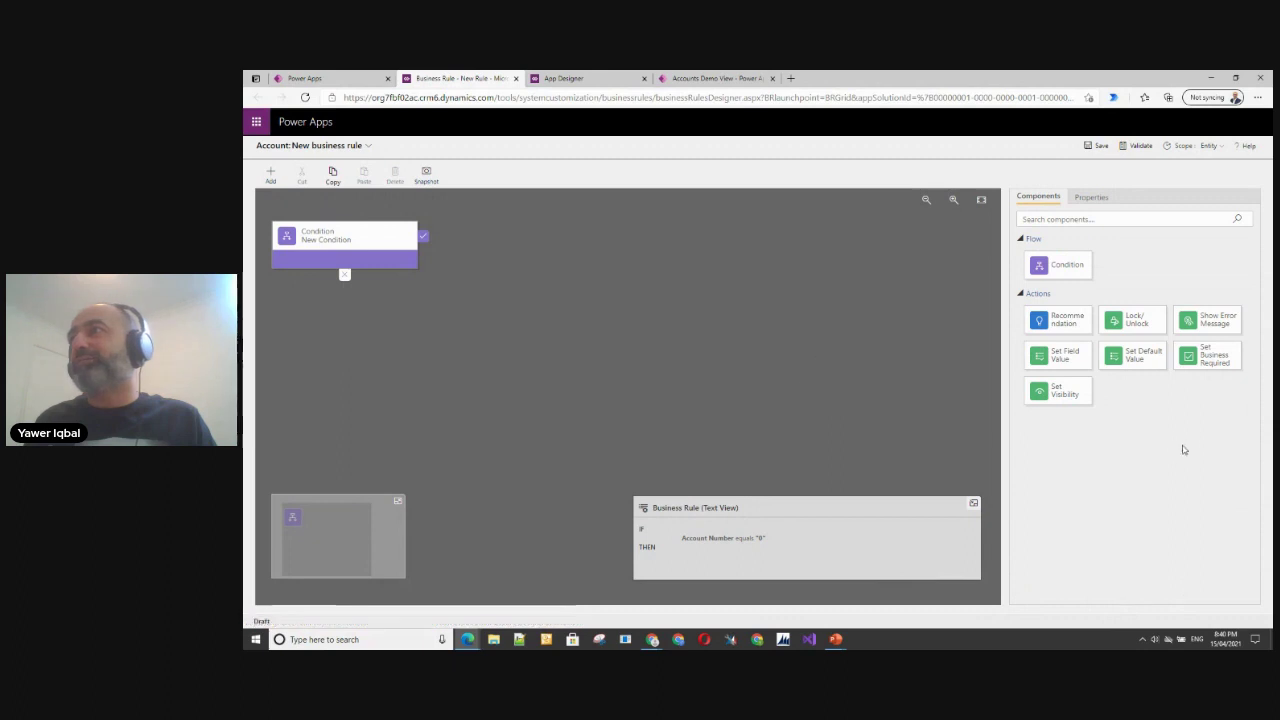
mouse_move(1203, 365)
left_mouse_down()
mouse_move(548, 318)
mouse_move(451, 259)
mouse_move(1123, 320)
mouse_move(1200, 371)
mouse_move(1185, 378)
left_mouse_up()
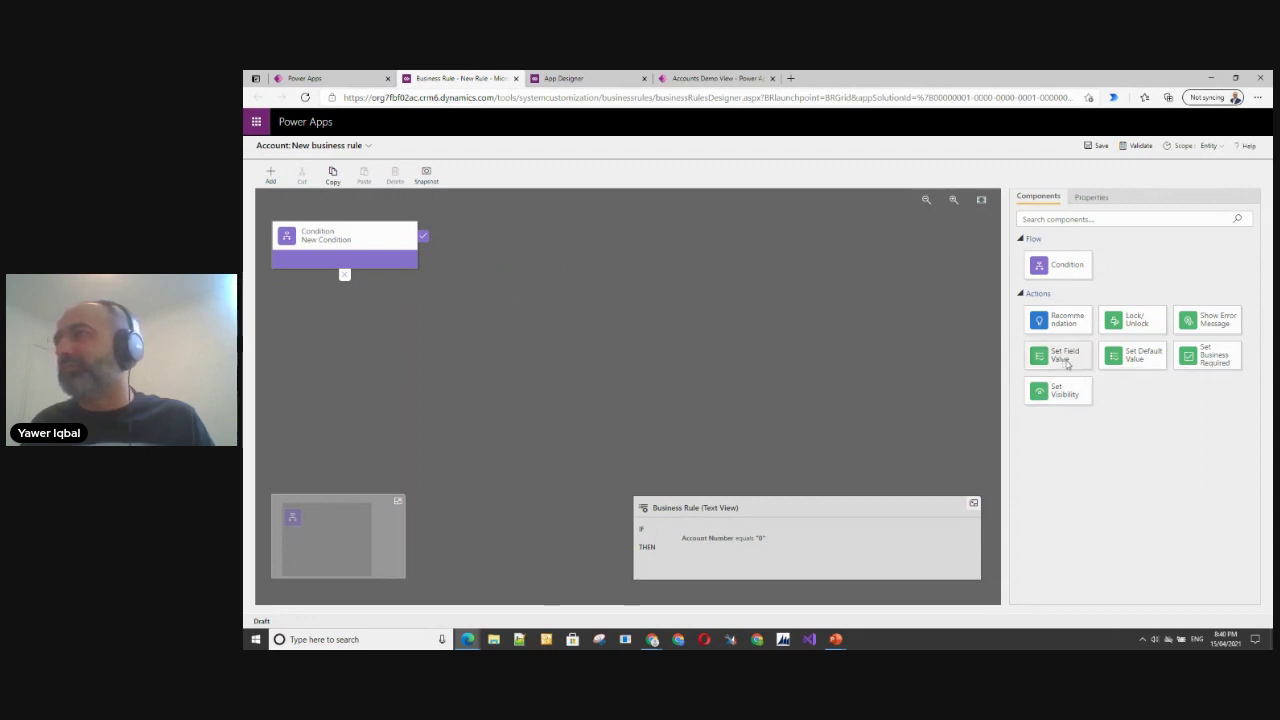
left_click_drag(1065, 362, 433, 256)
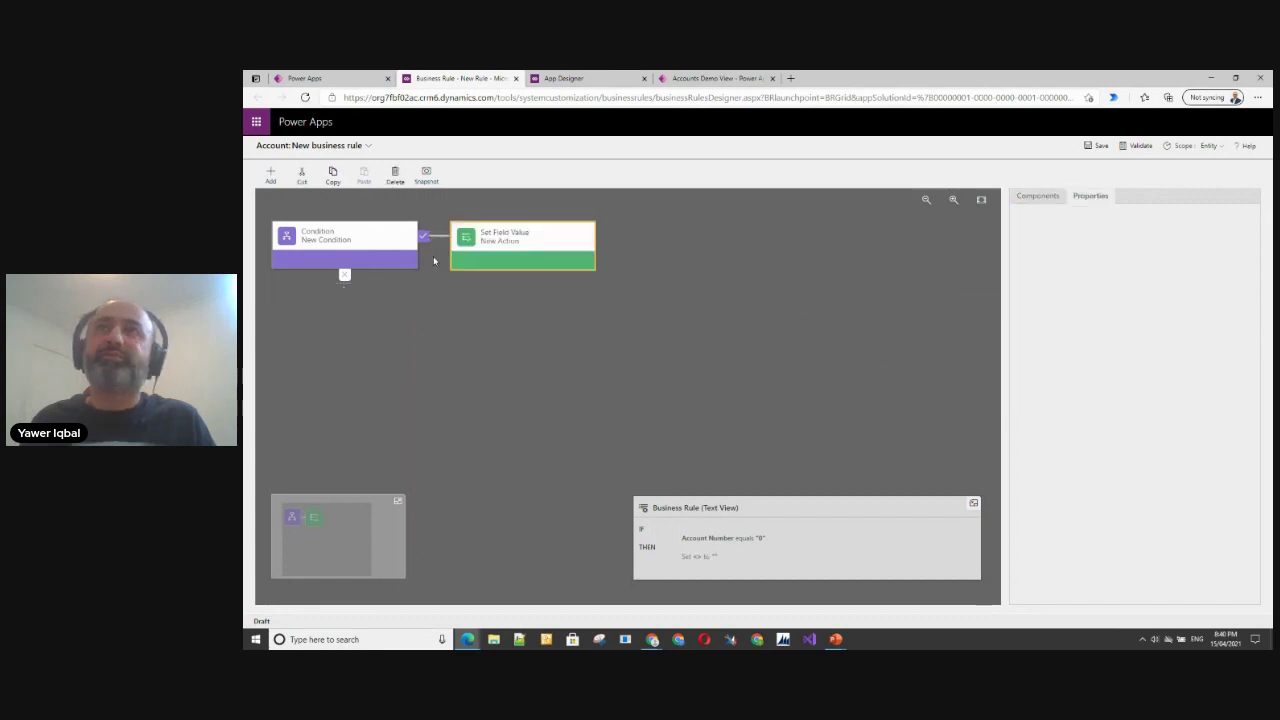
left_click(1179, 344)
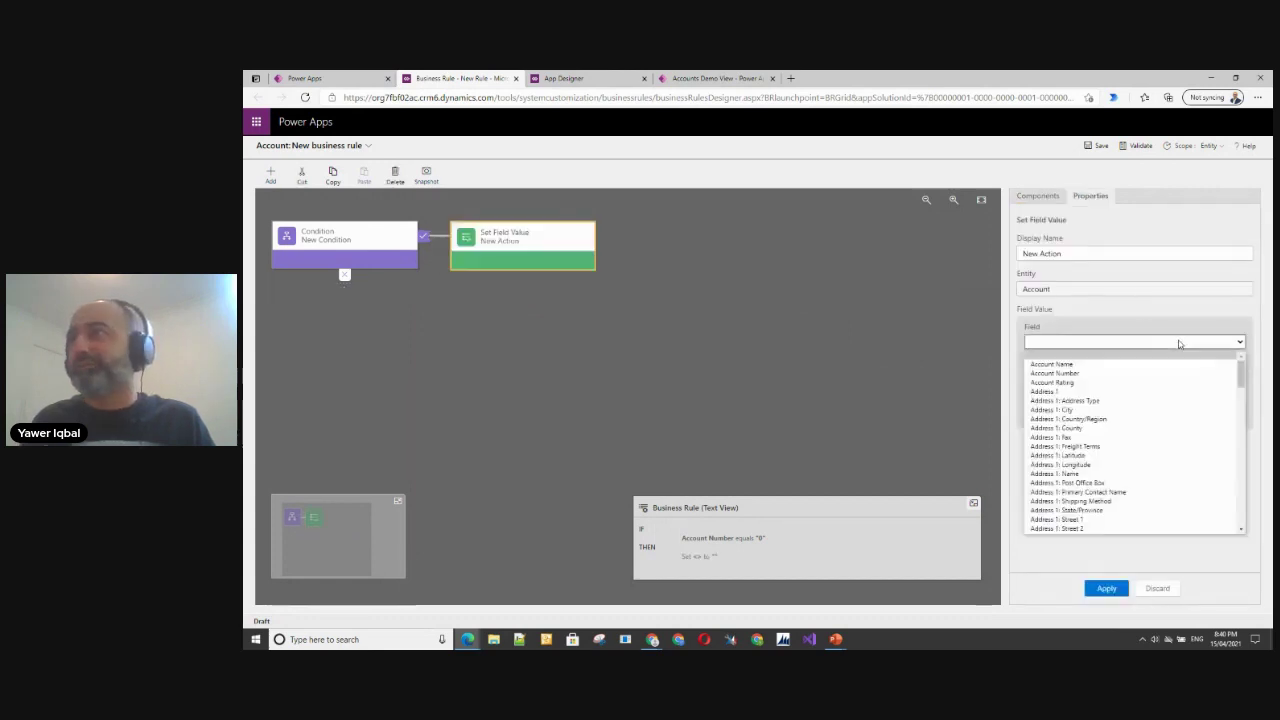
left_click(1146, 344)
left_click(1146, 343)
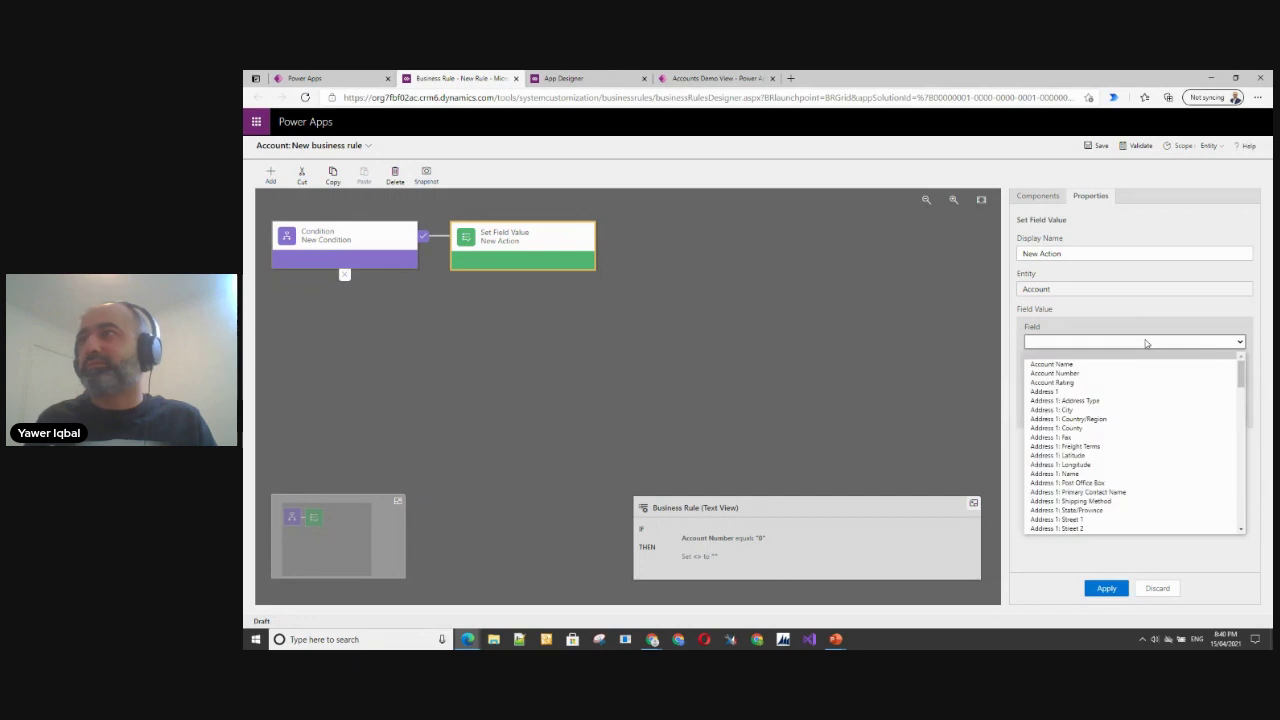
left_click(1080, 374)
left_click(1055, 411)
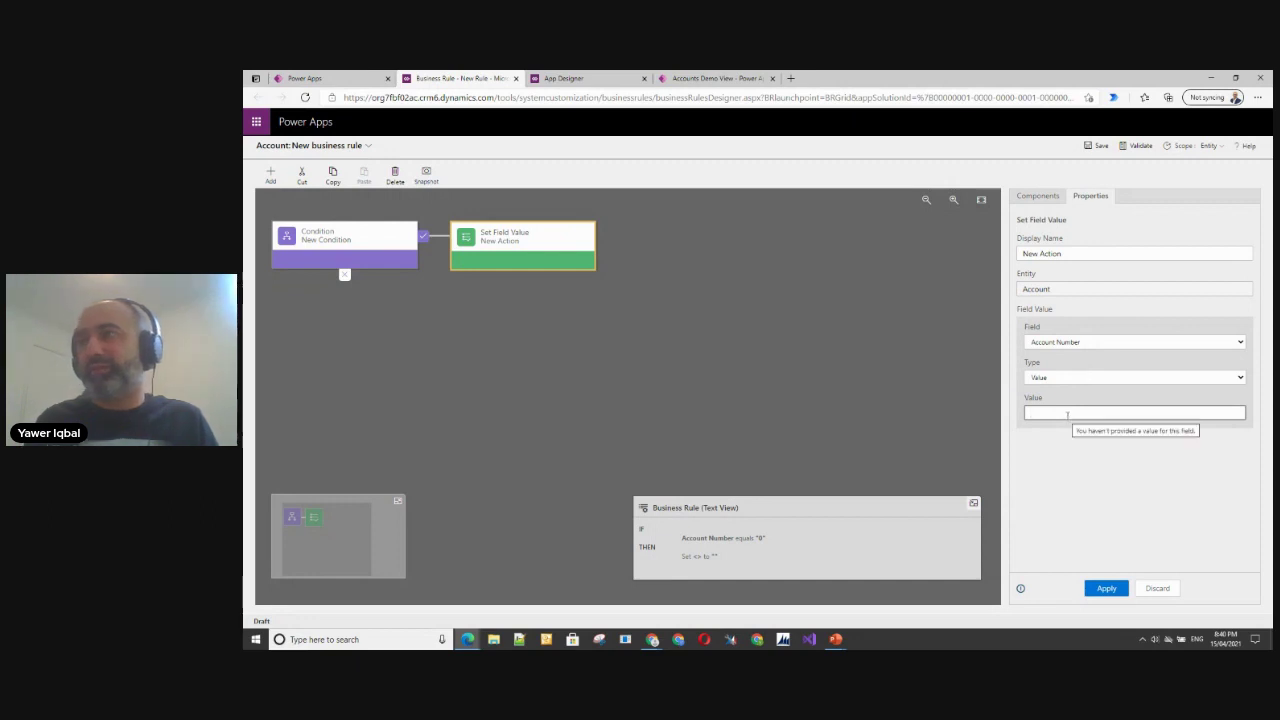
type("1000")
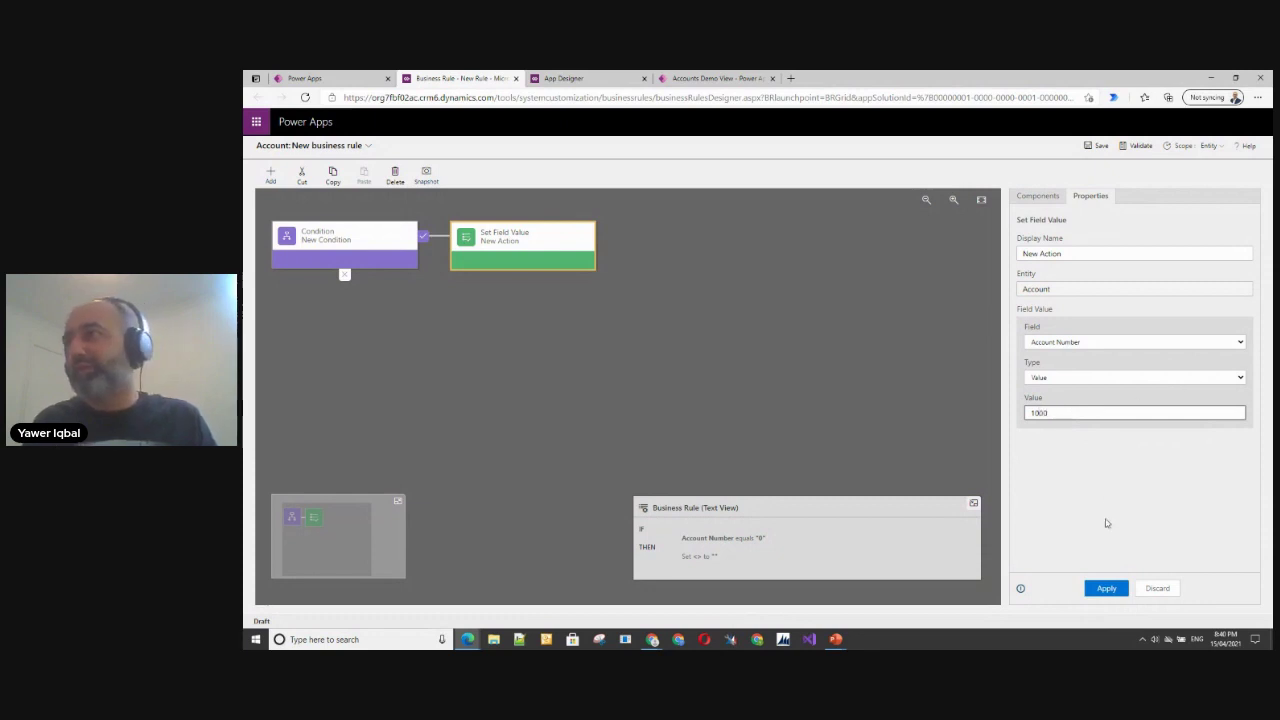
left_click(1106, 589)
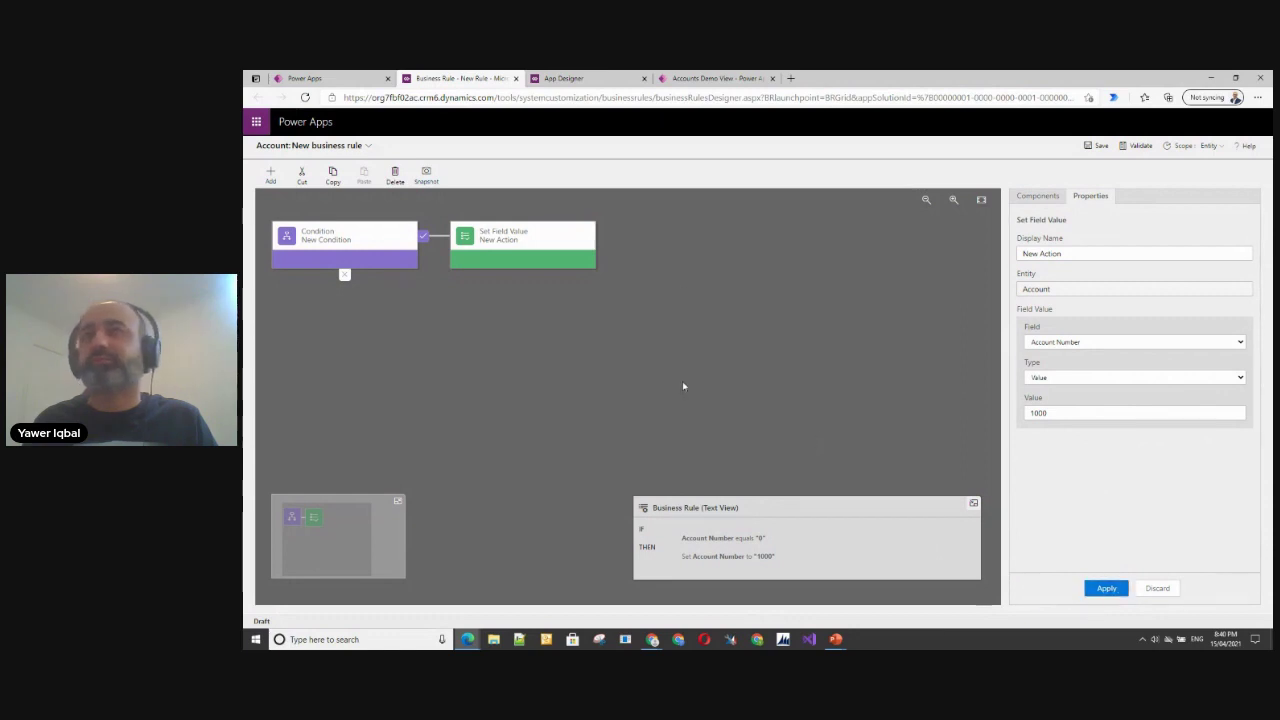
Step: Delete the Set Field Value action from the business rule
left_click(839, 309)
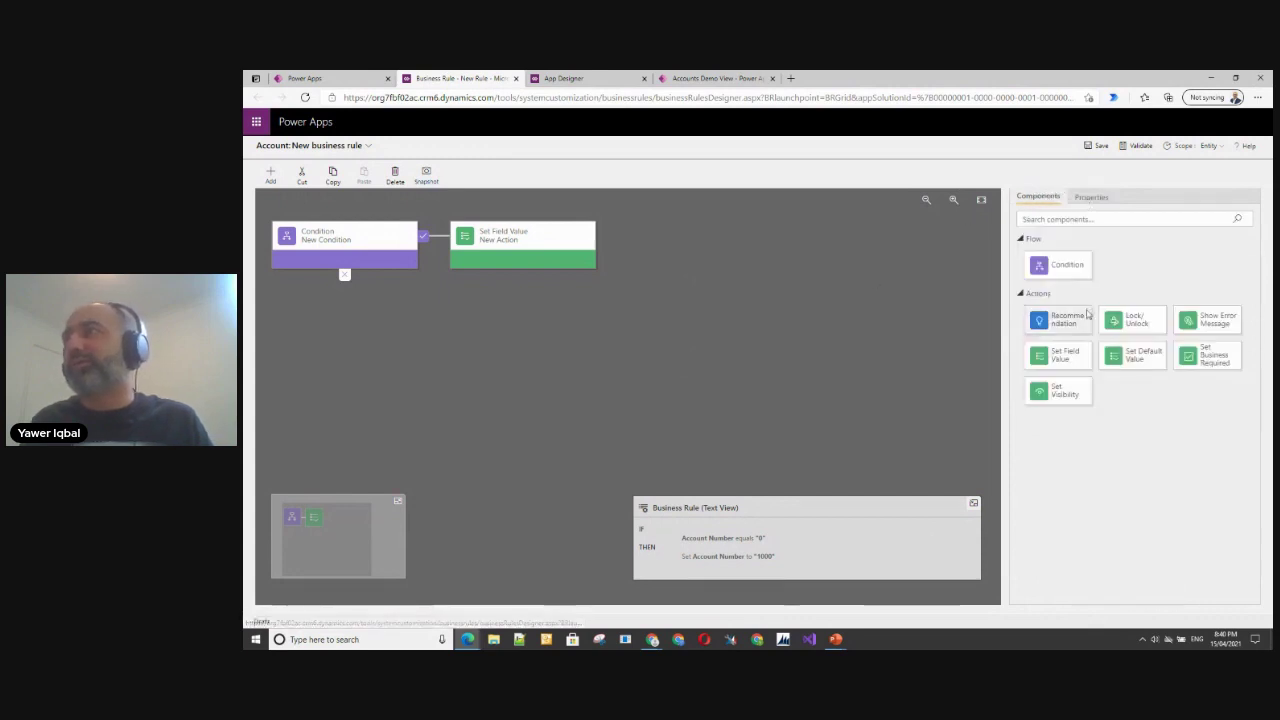
left_click(537, 246)
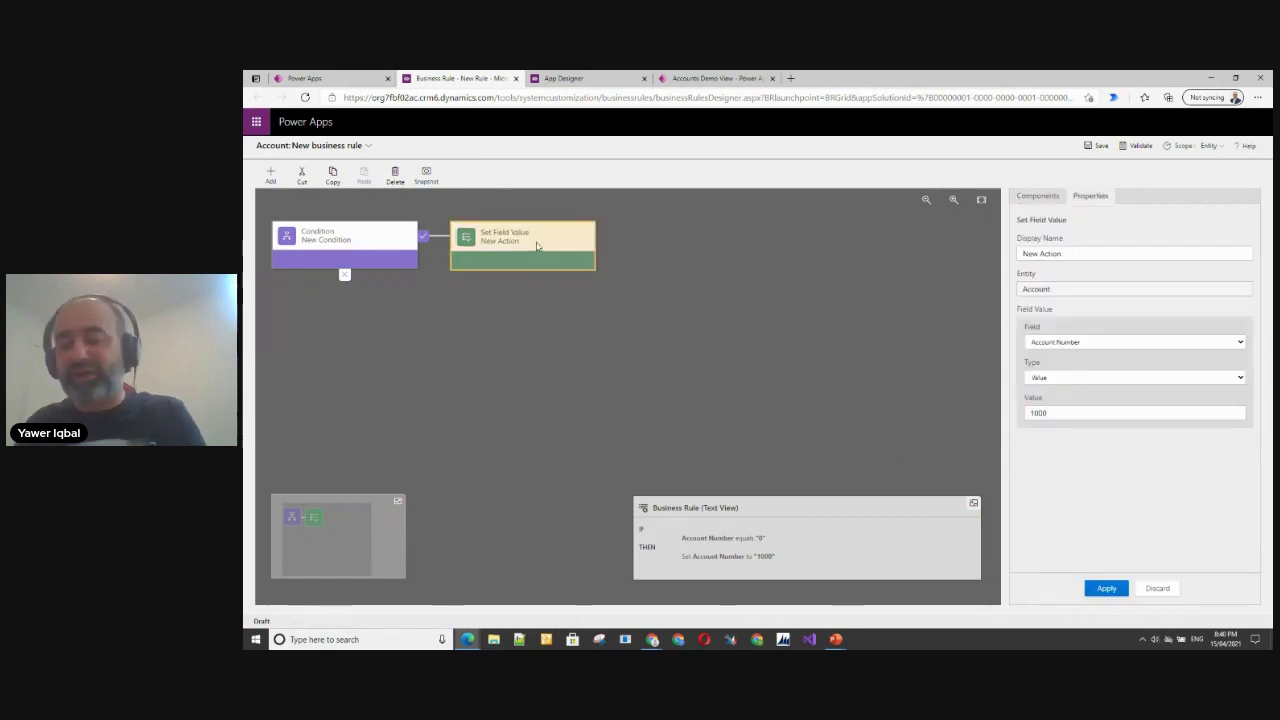
key("Delete")
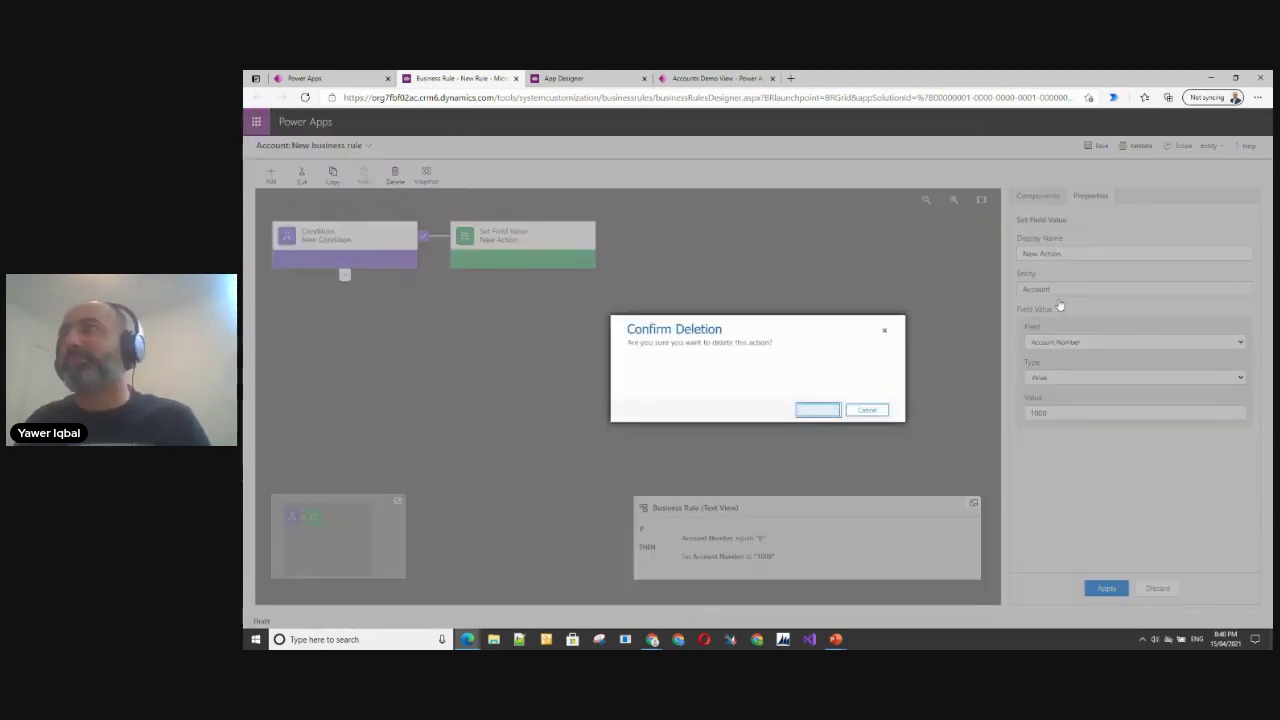
key("Return")
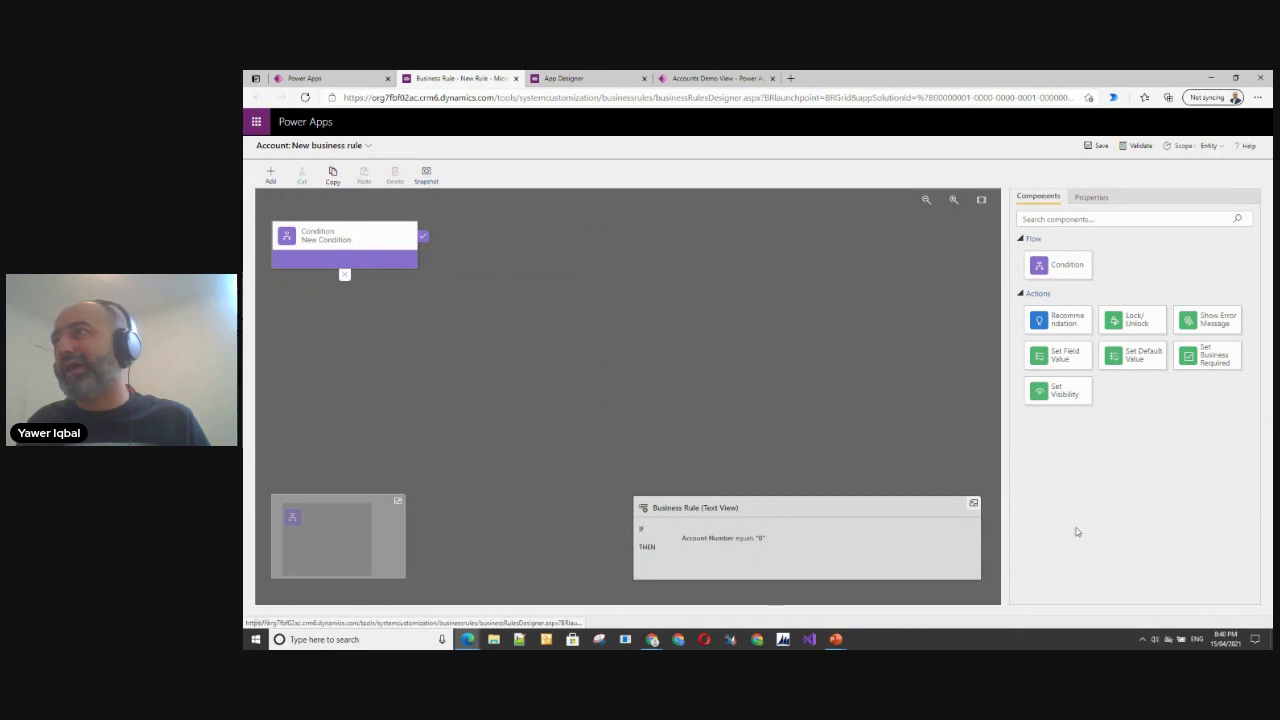
Step: Add a Show Error Message action to the condition's true branch on Account Number with the message "Can't be account number", and apply it
left_click_drag(1214, 326, 436, 255)
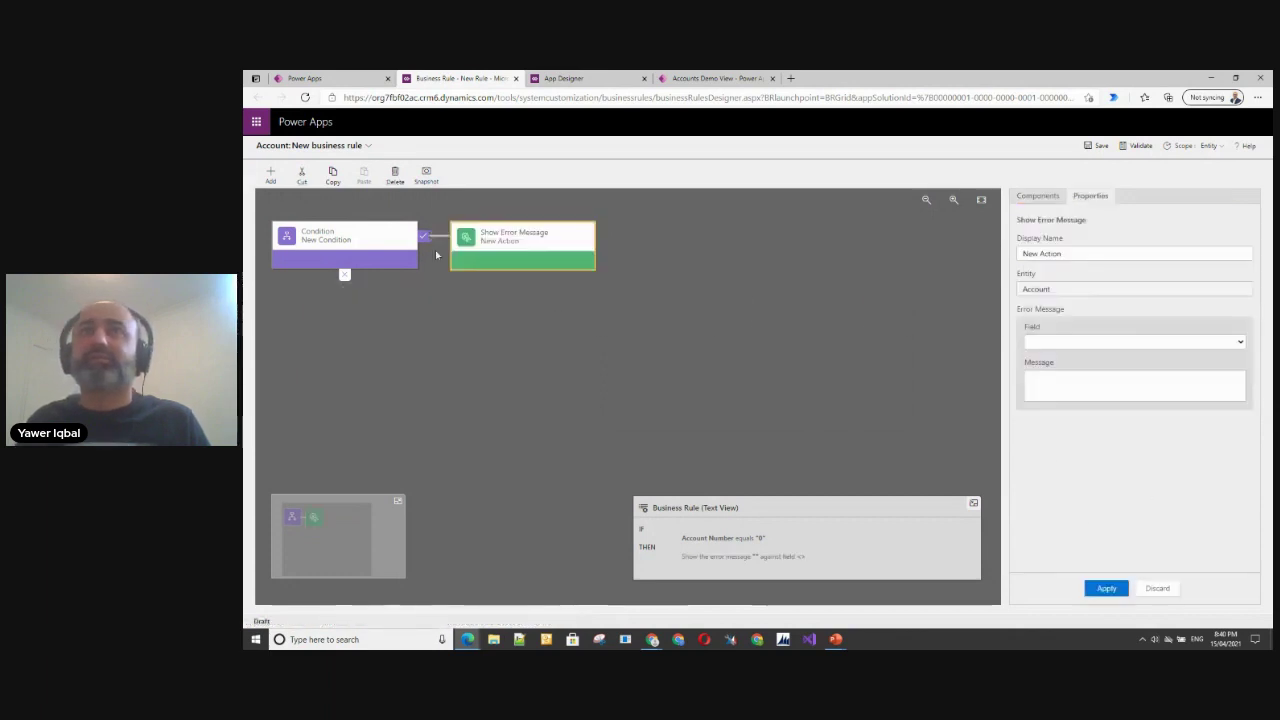
left_click(1074, 343)
left_click(1076, 373)
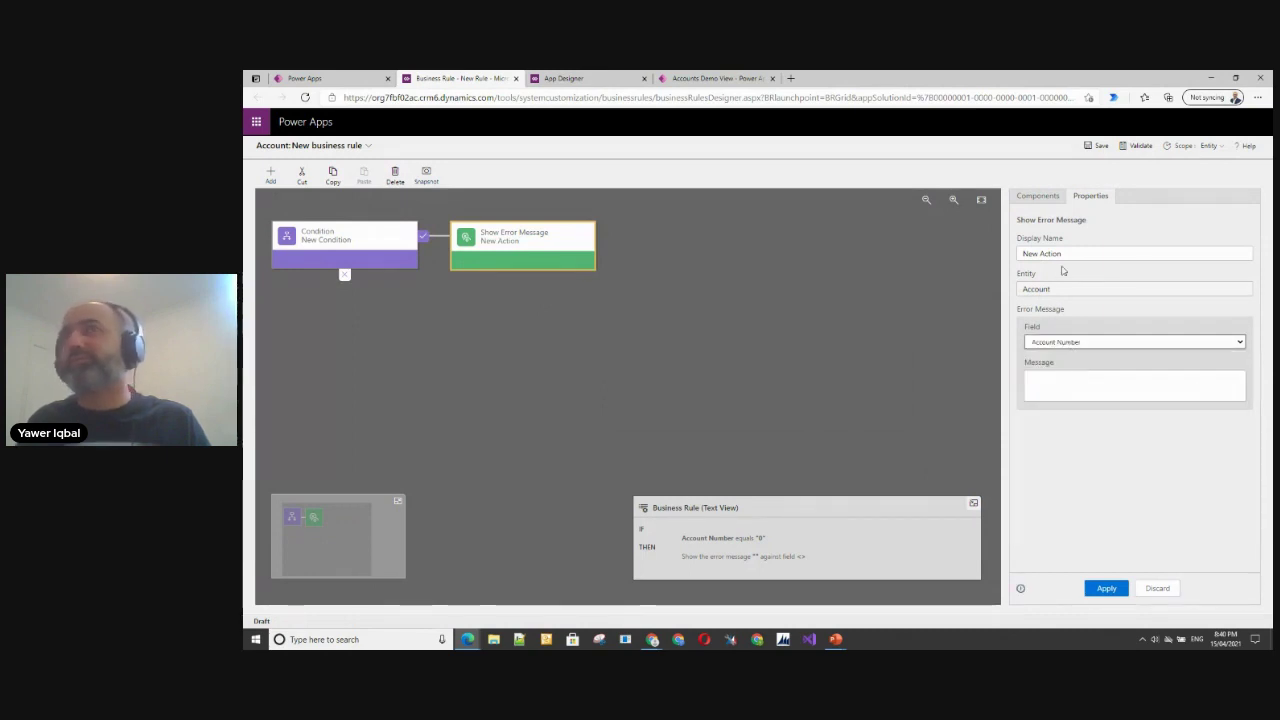
left_click(1095, 379)
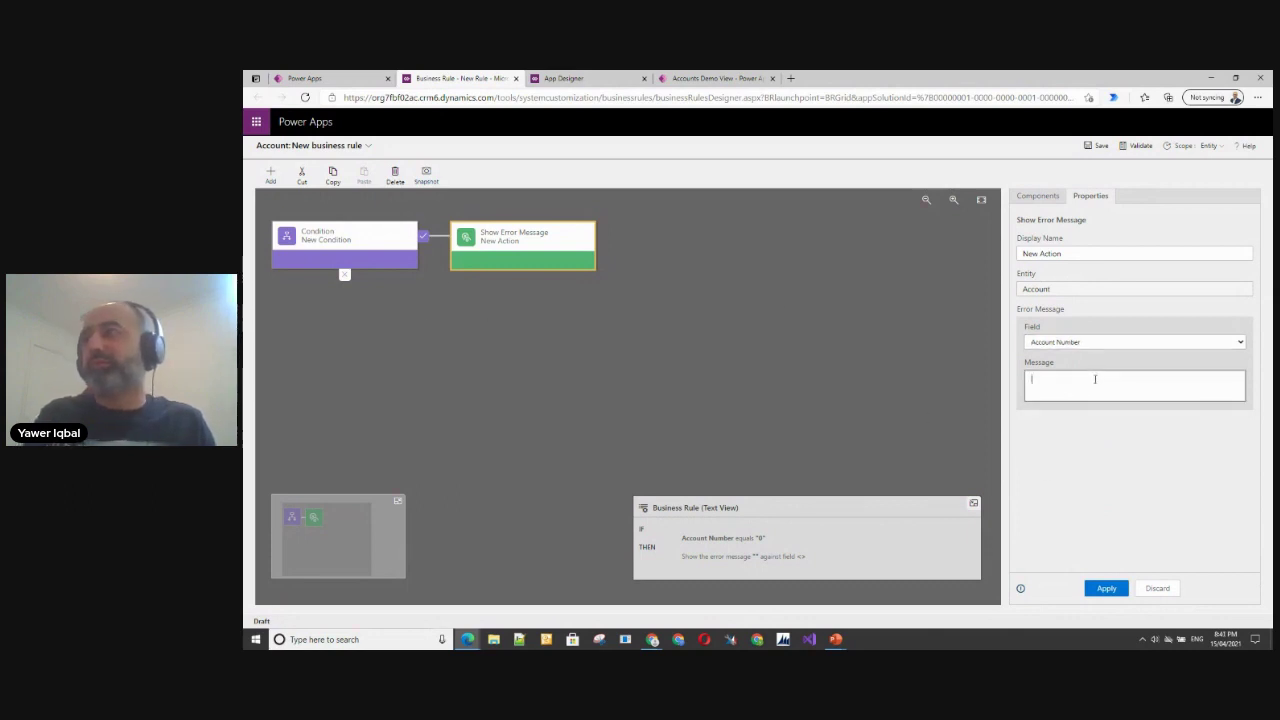
type("Can't be account number")
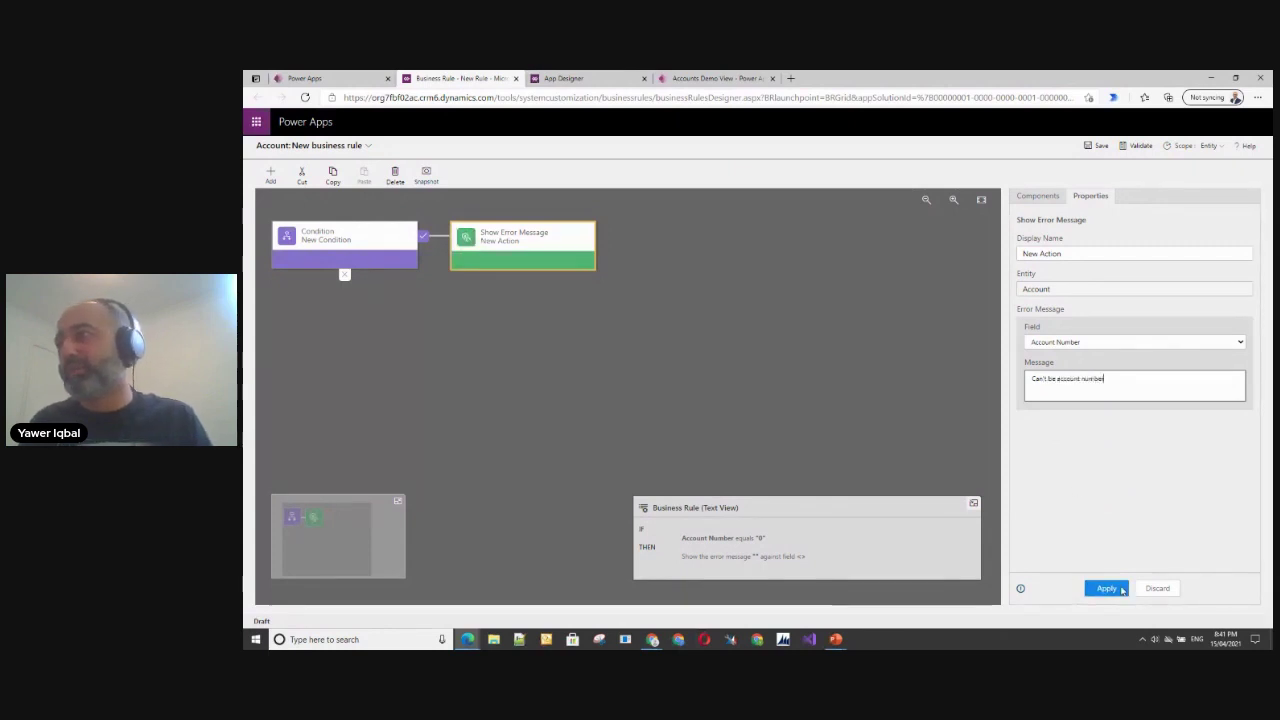
left_click(1092, 588)
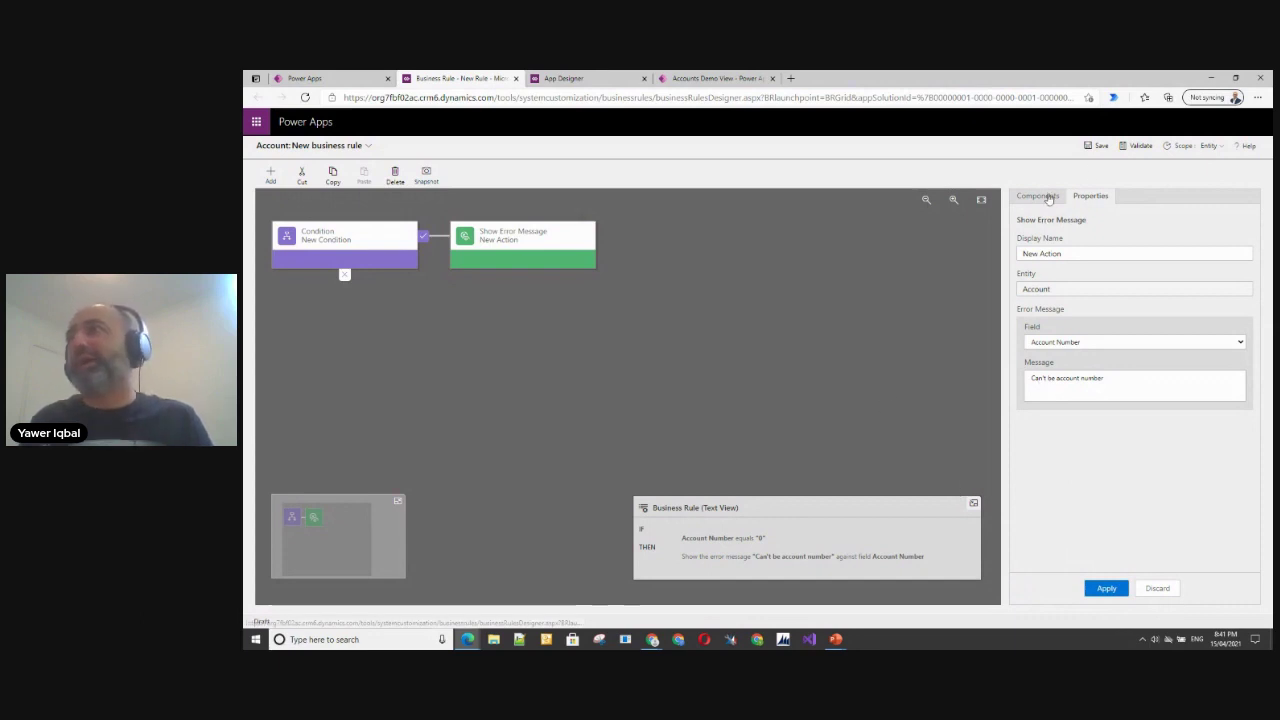
Step: Save and validate the Account business rule, and activate it
left_click(1094, 145)
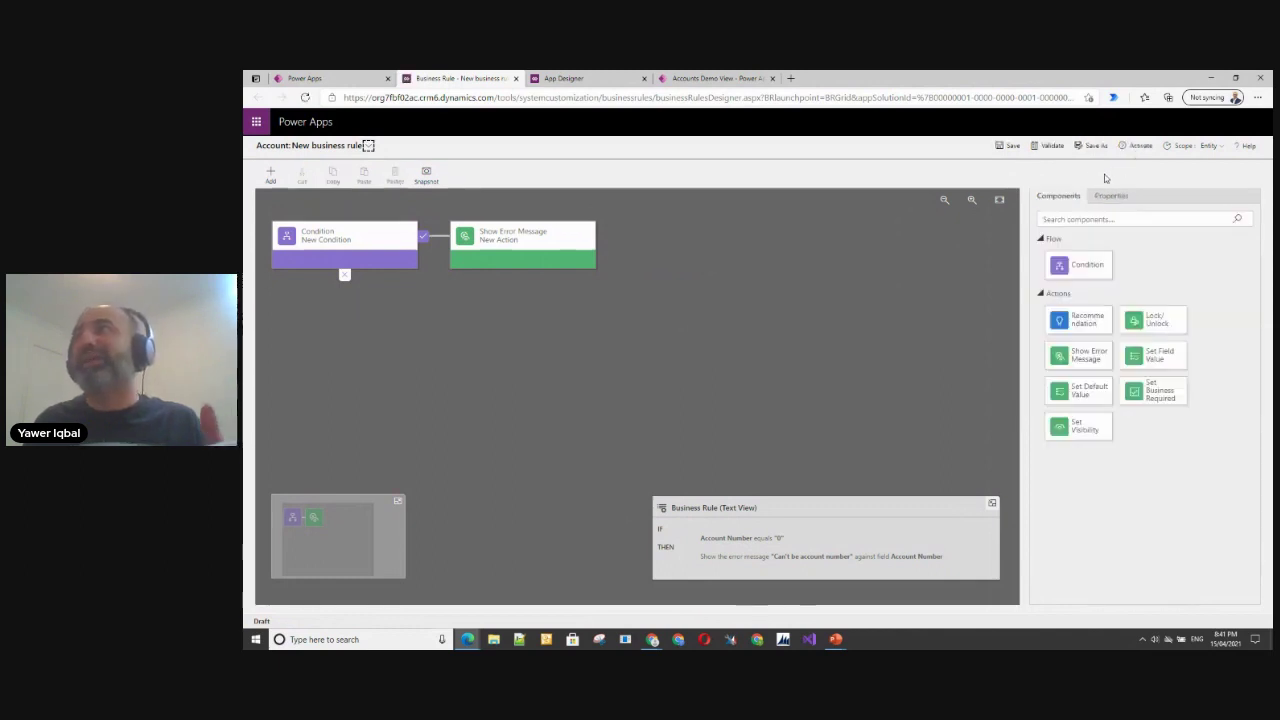
left_click(1055, 147)
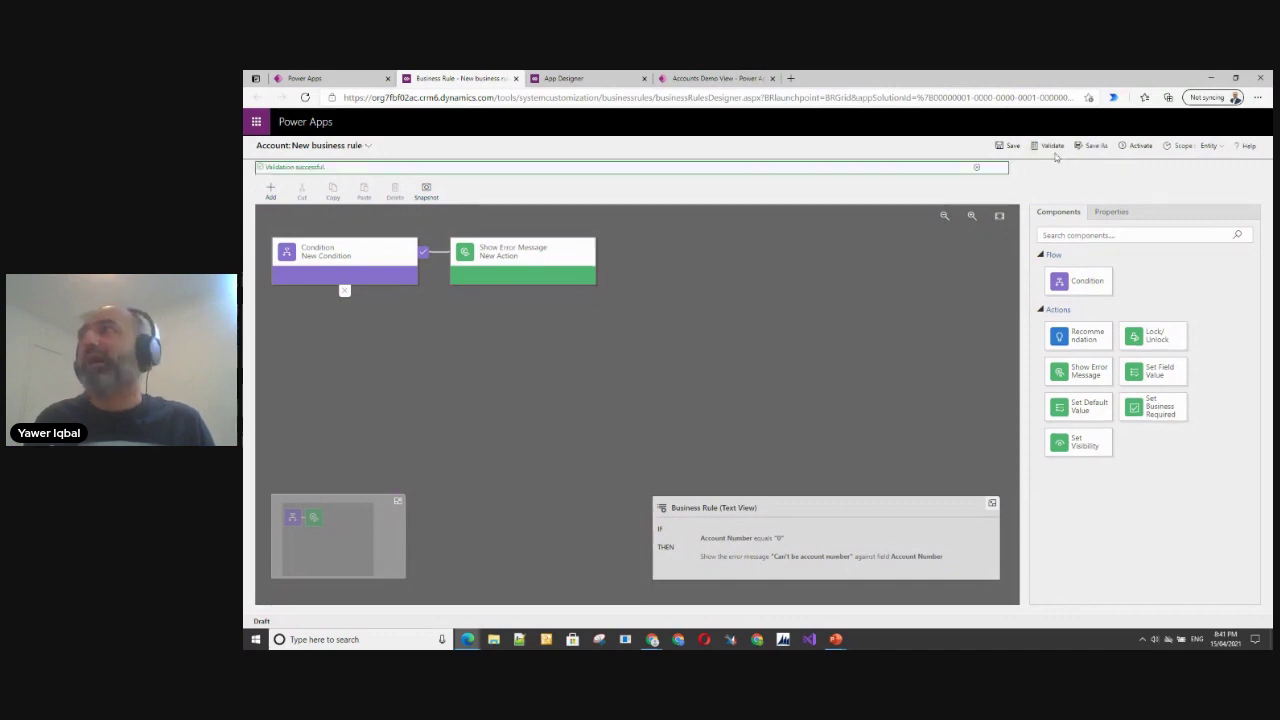
left_click(1142, 147)
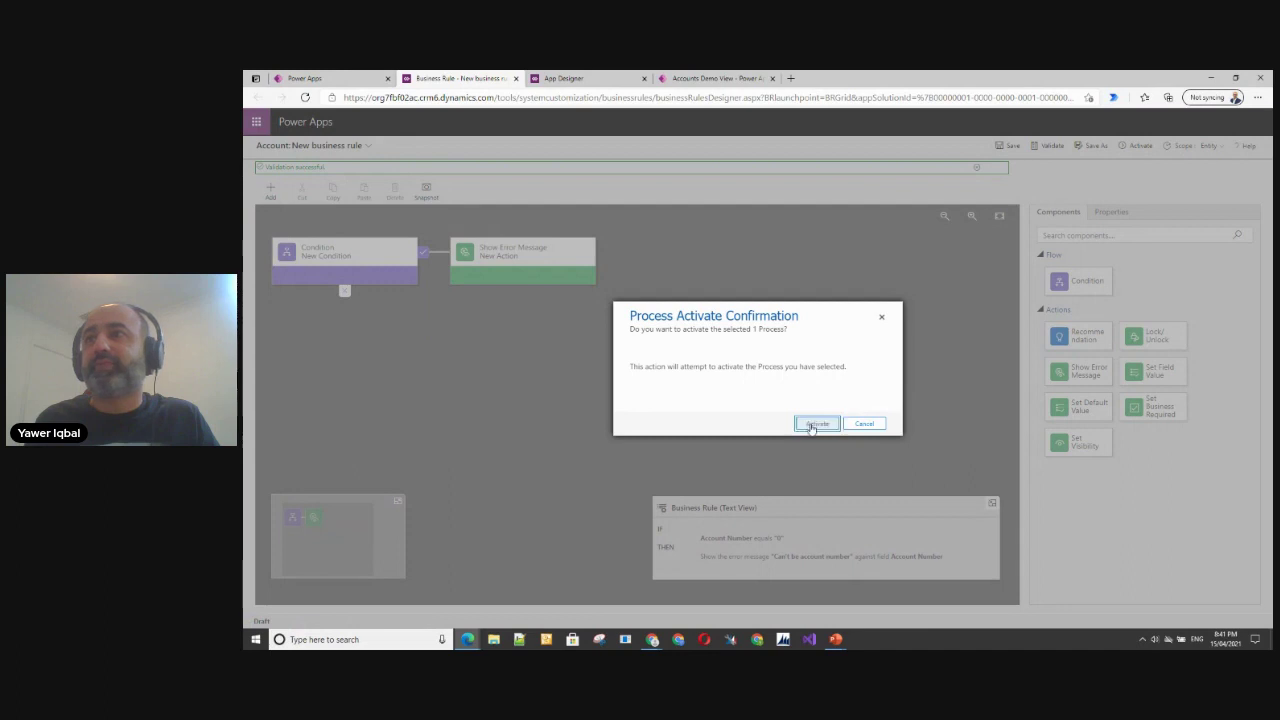
left_click(815, 424)
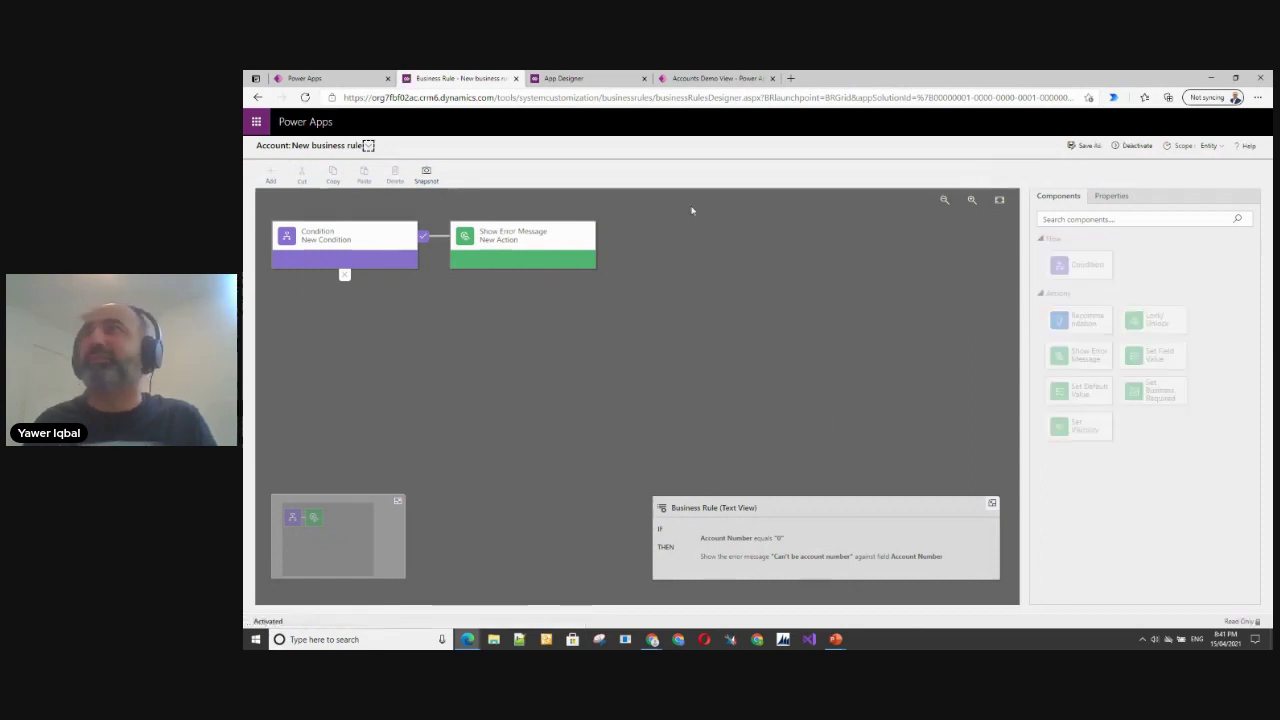
Step: Return to the running SessionDemoMDApp, reload it with an emptied cache, and start a new account record
left_click(718, 79)
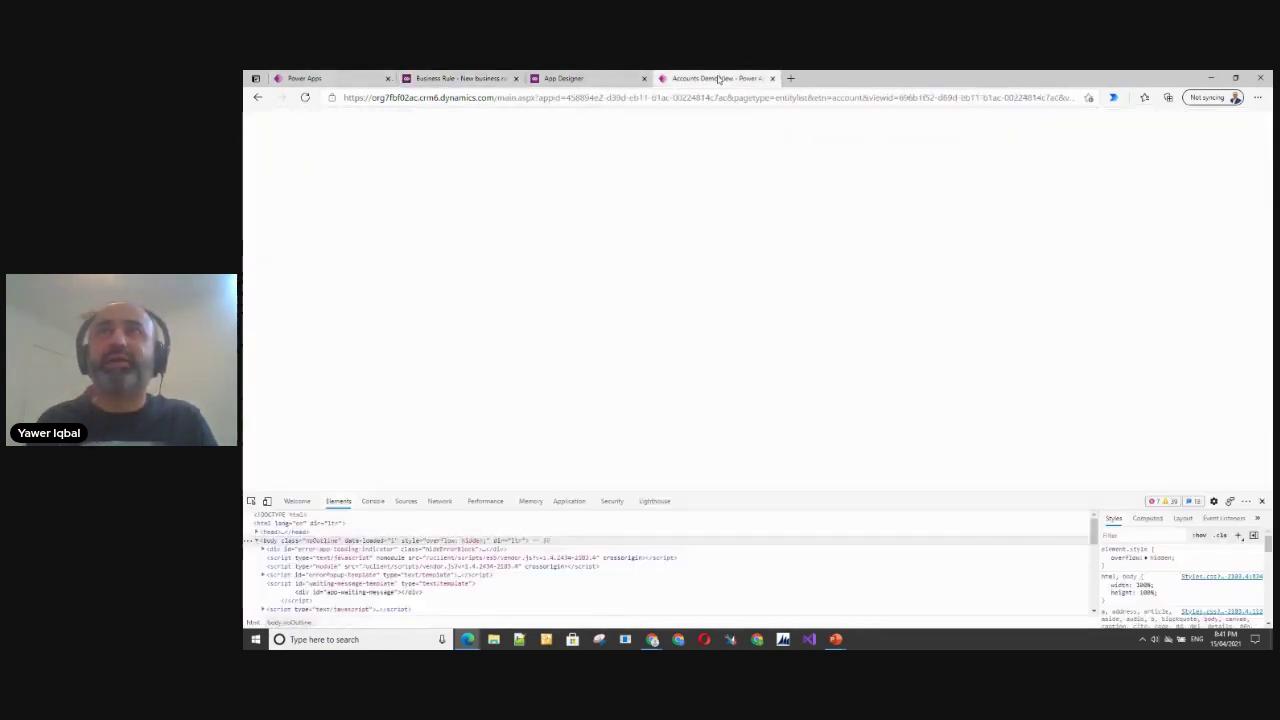
right_click(306, 98)
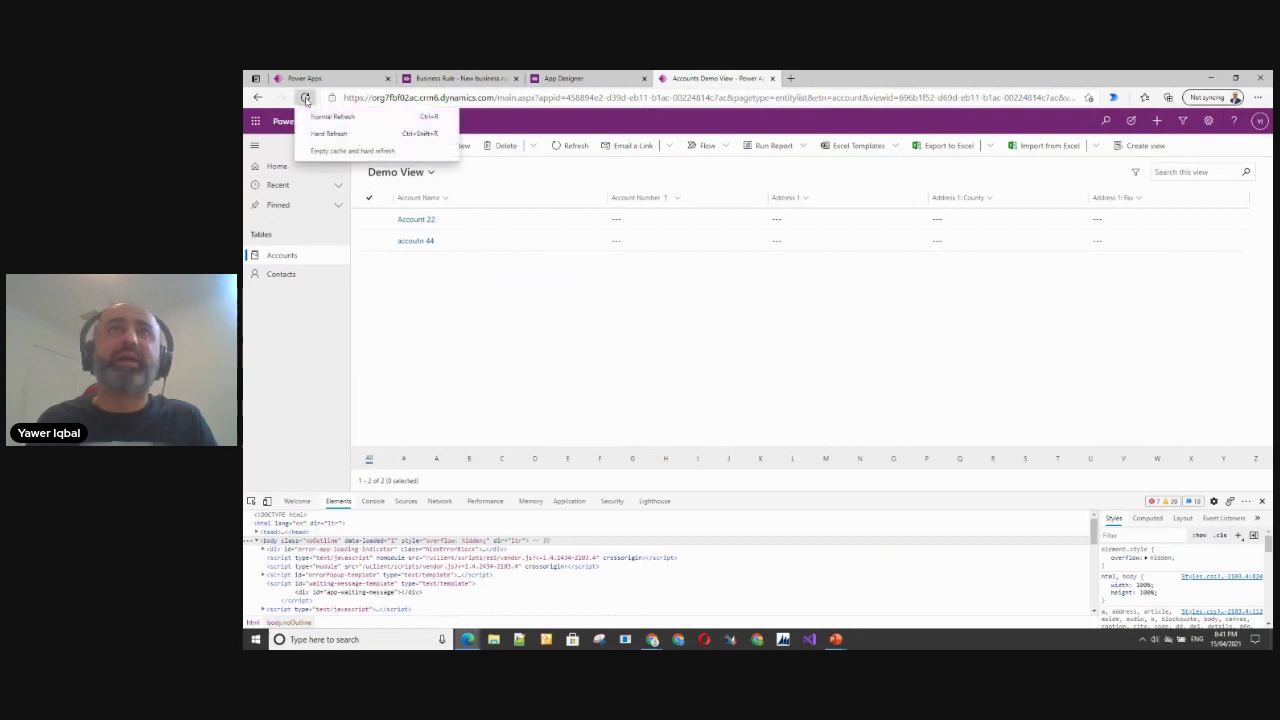
left_click(352, 150)
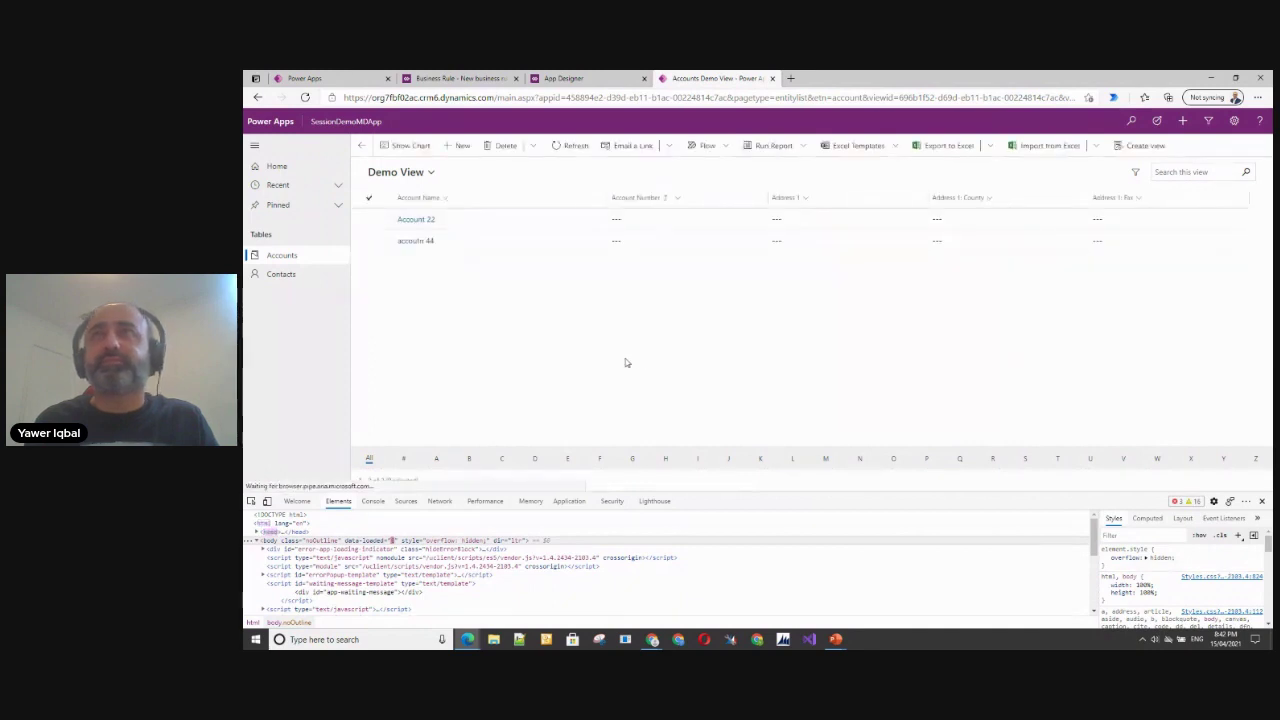
left_click(455, 145)
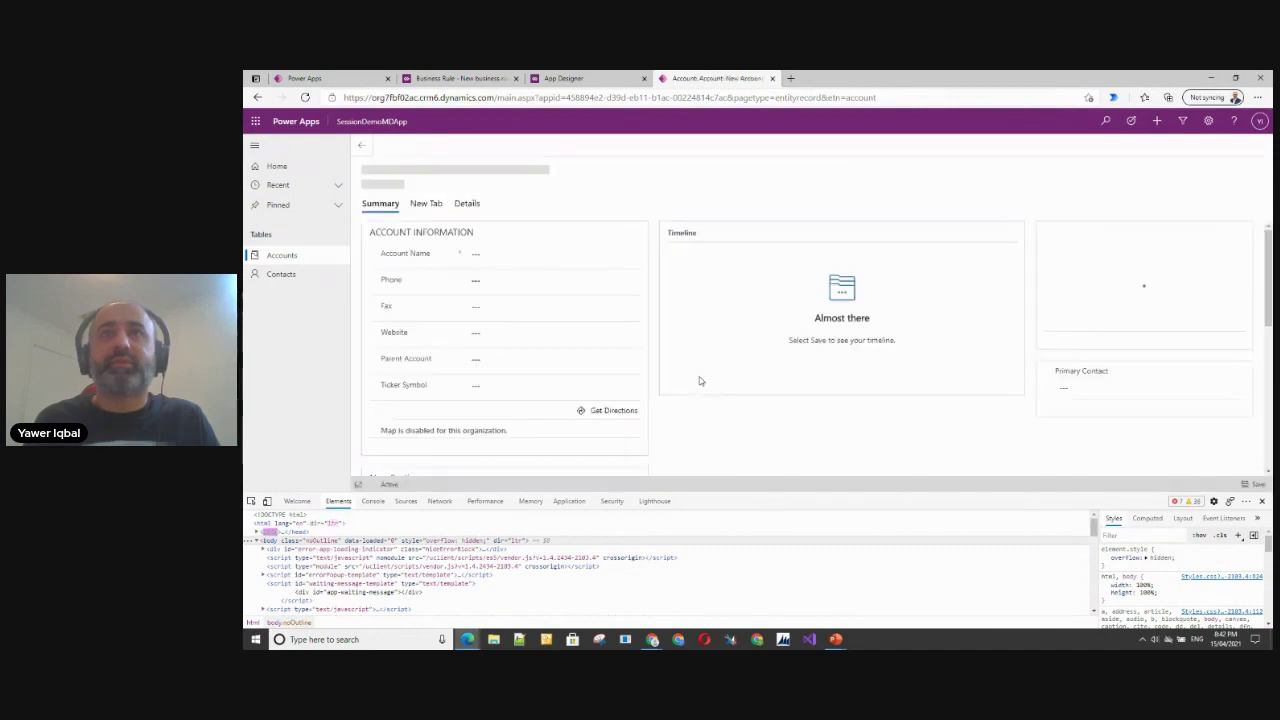
Step: Look through the new account form's Summary, Details and New Tab sections for the Account Number field
scroll(698, 376, "down", 2)
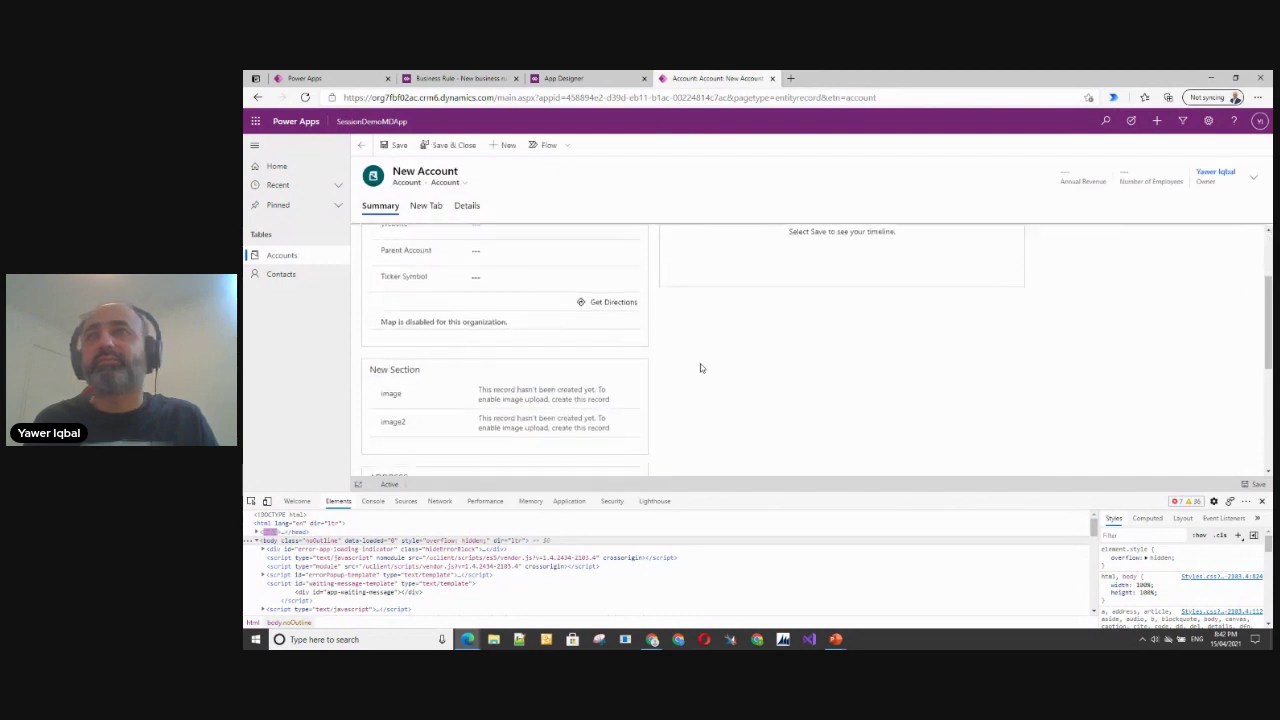
scroll(699, 370, "down", 2)
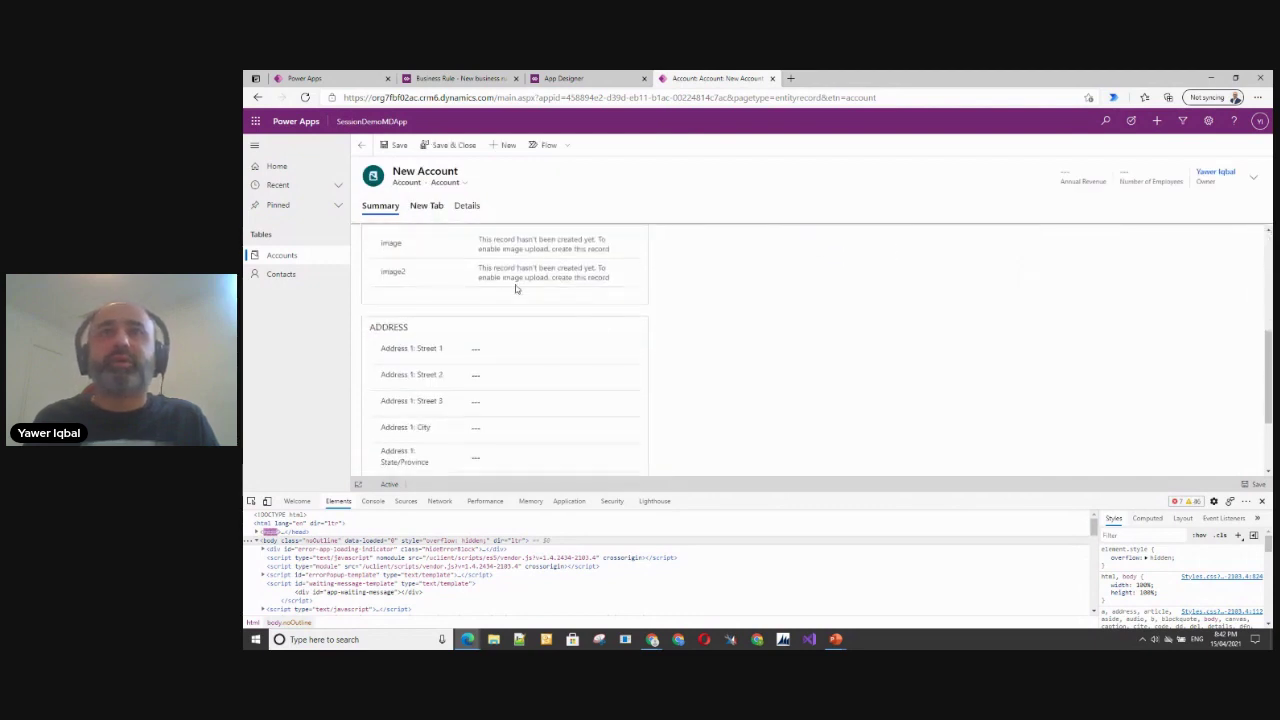
scroll(791, 391, "up", 5)
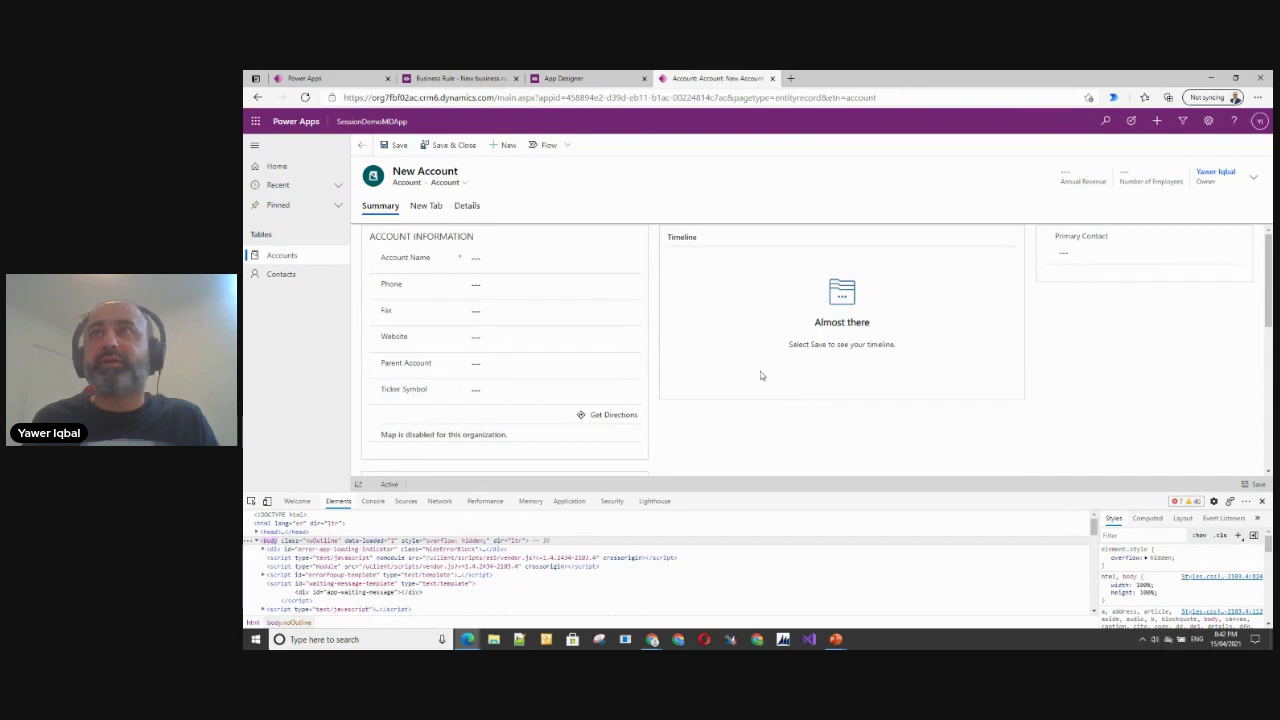
scroll(663, 349, "down", 4)
scroll(663, 349, "down", 3)
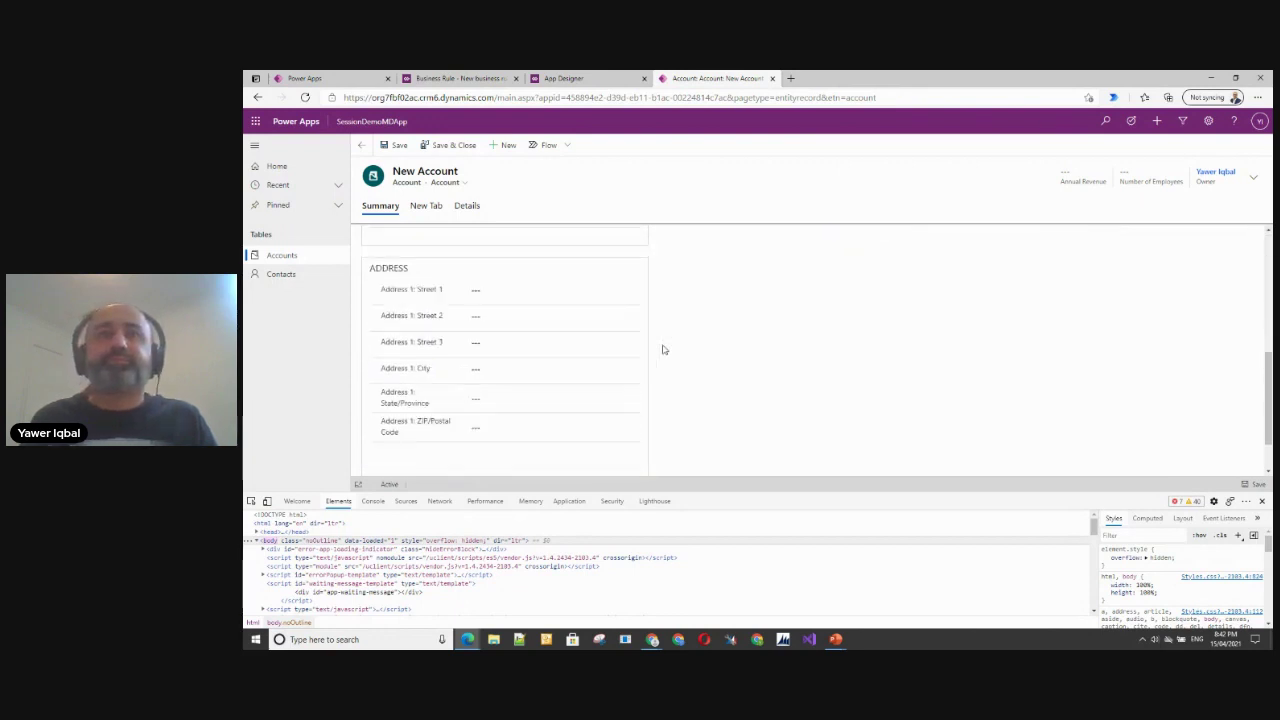
left_click(468, 206)
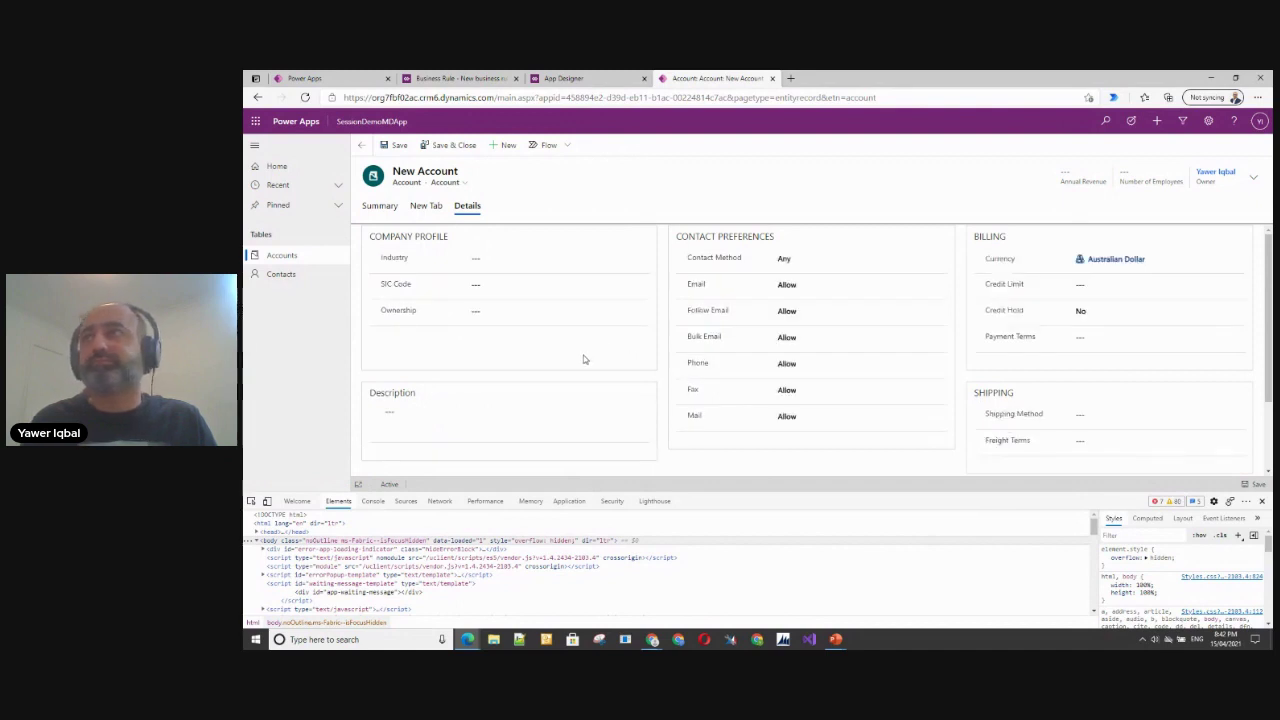
scroll(584, 359, "down", 1)
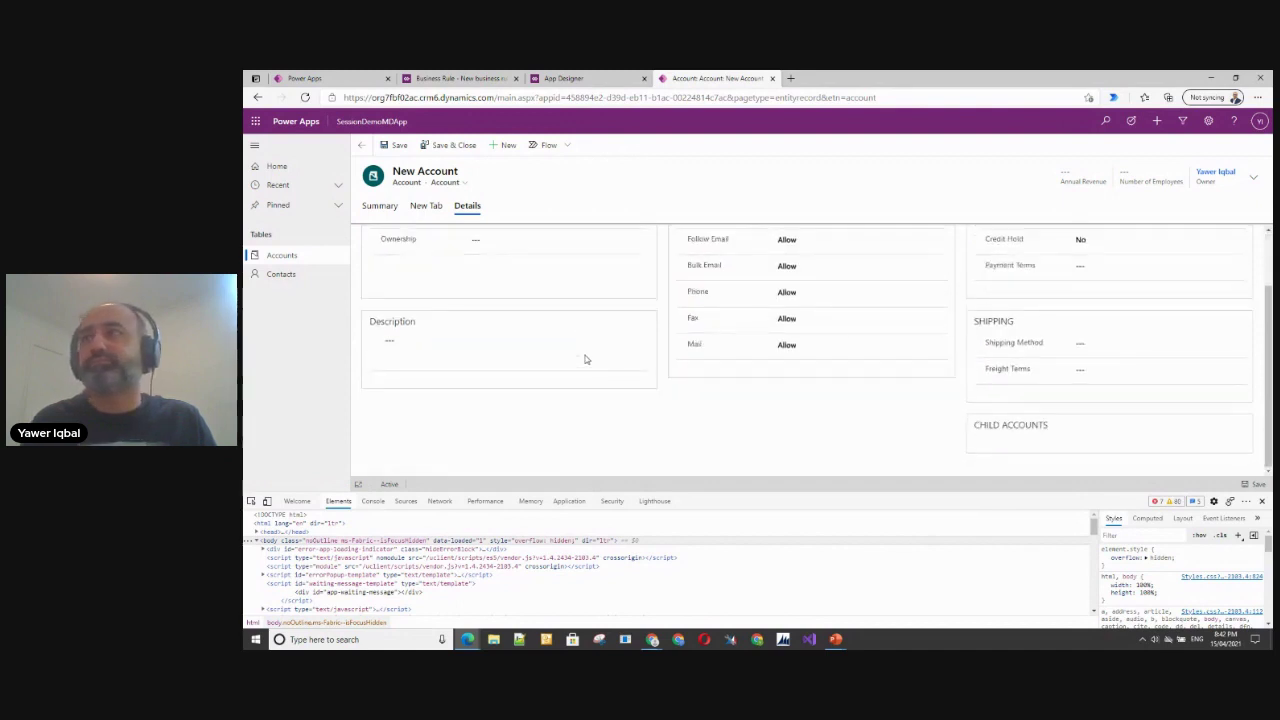
scroll(586, 359, "up", 1)
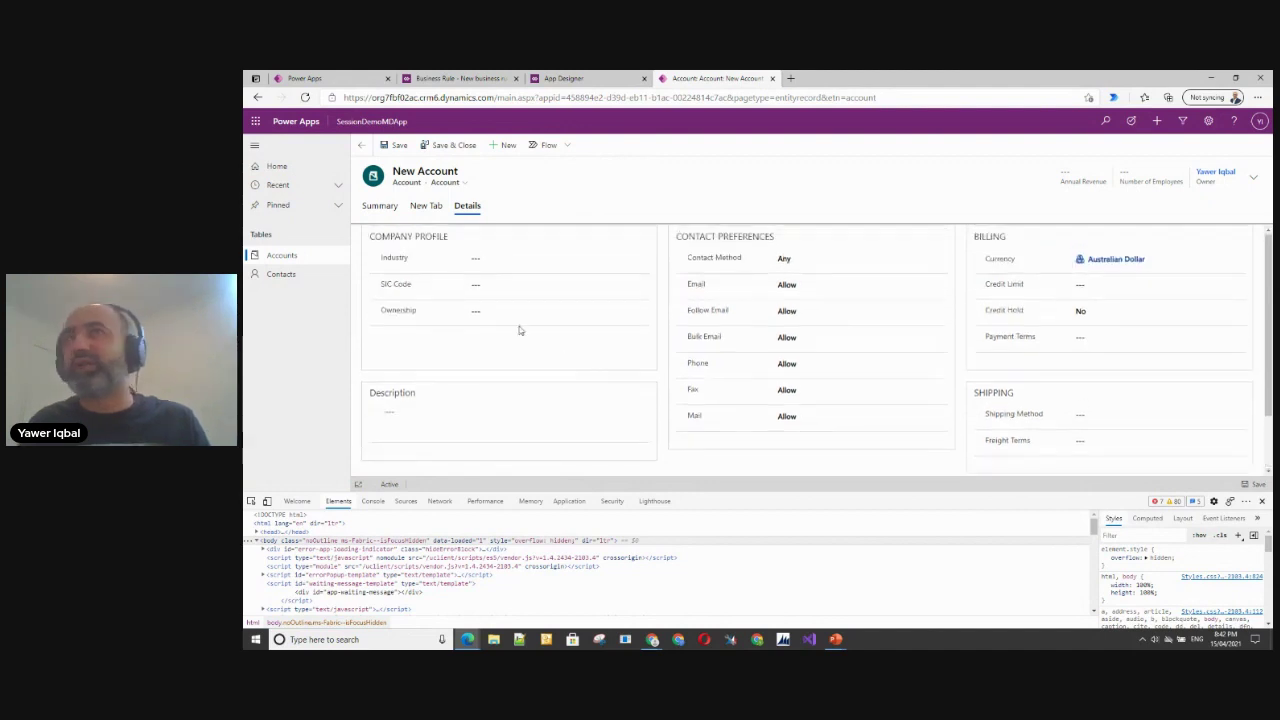
left_click(427, 207)
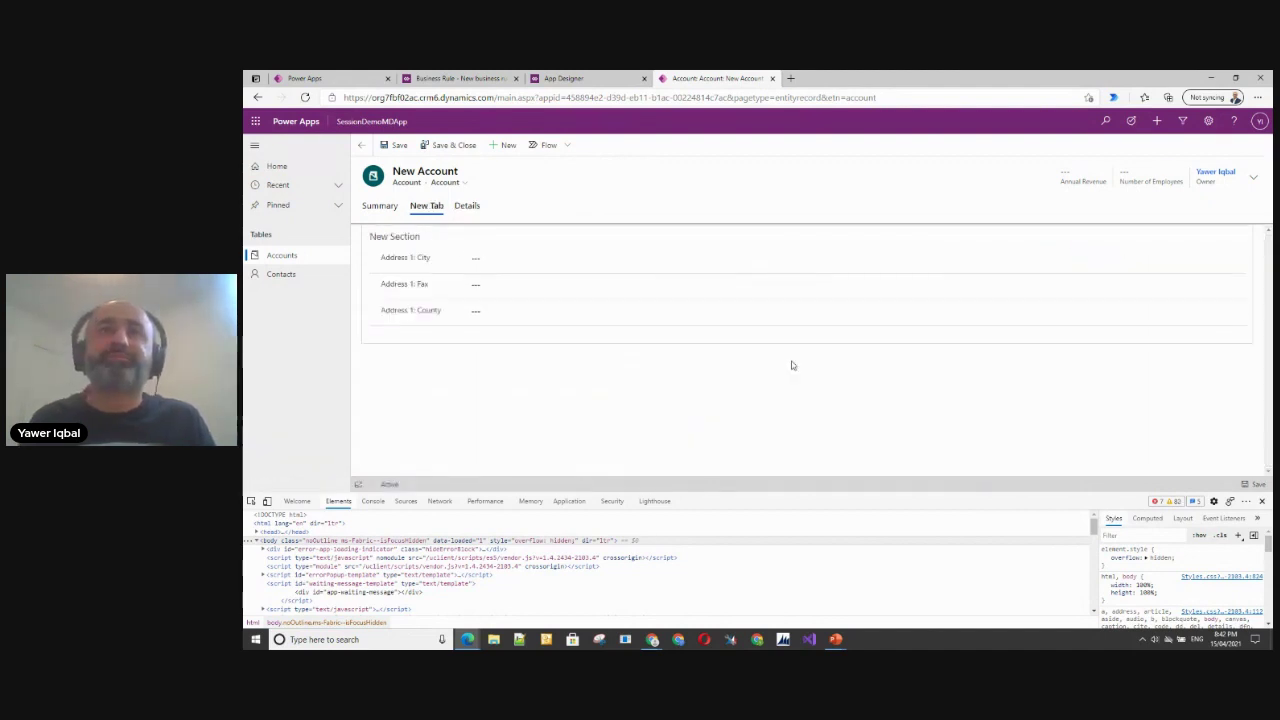
left_click(381, 206)
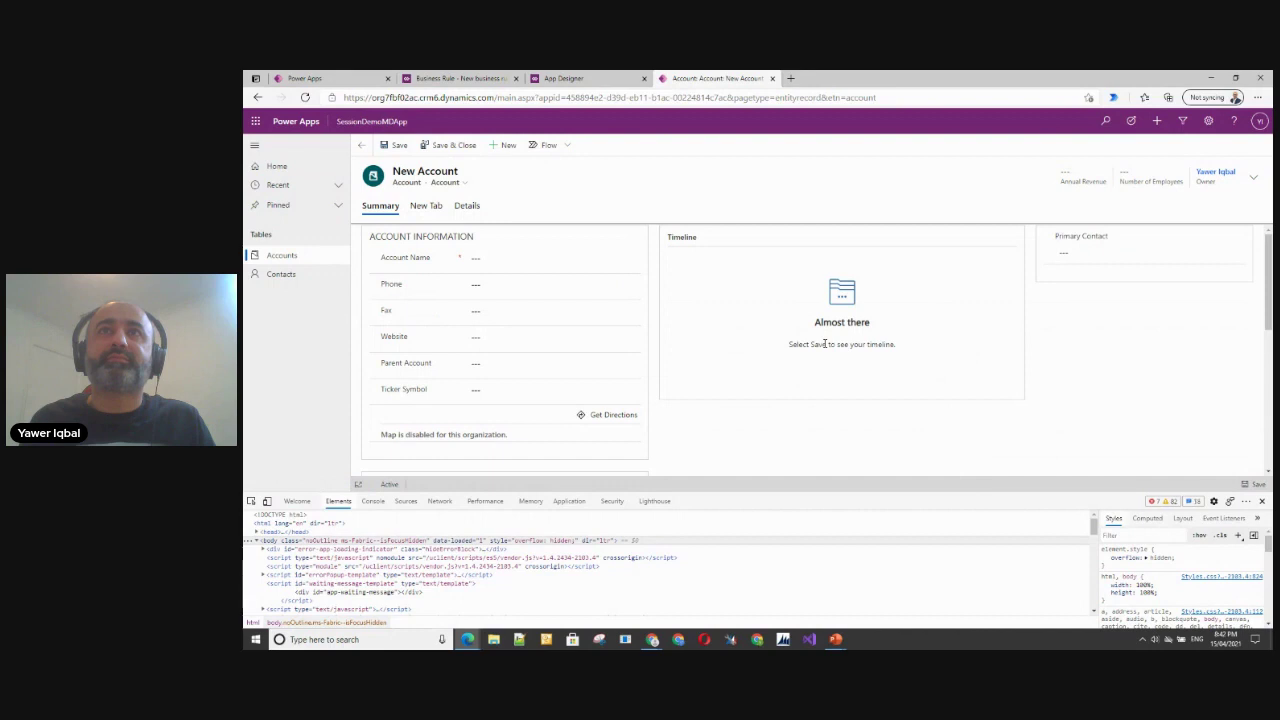
scroll(745, 420, "down", 2)
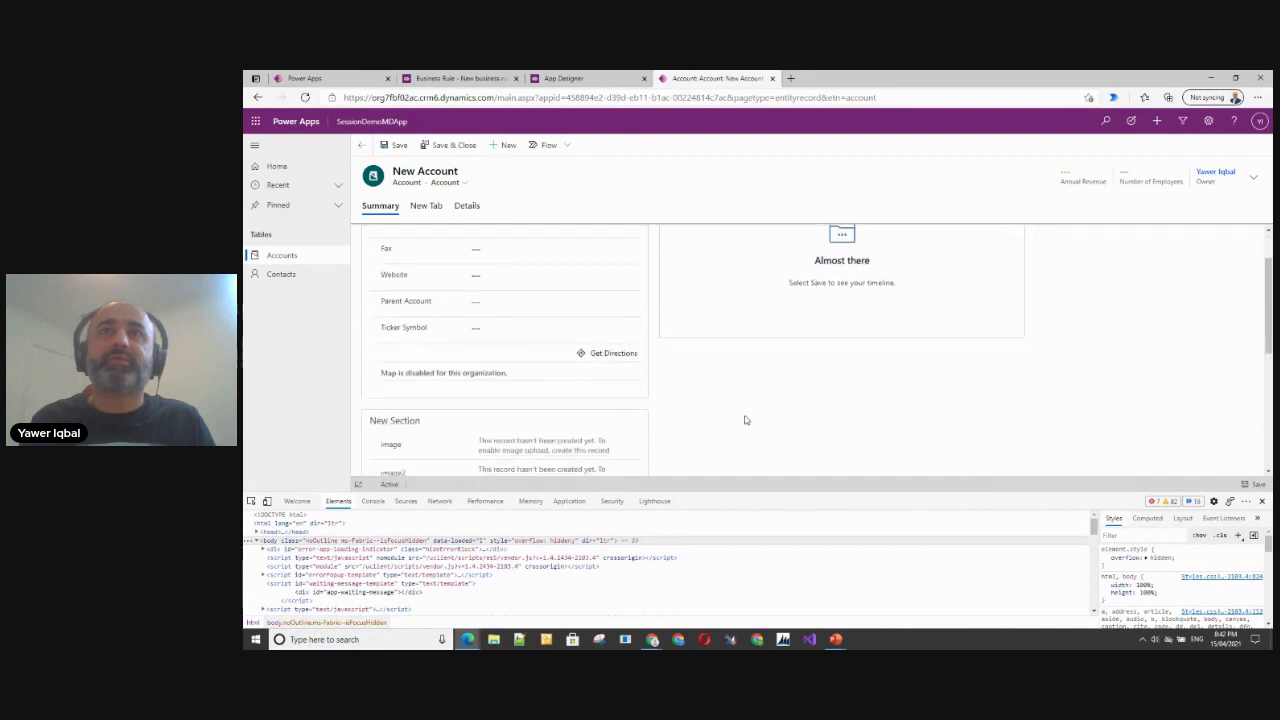
scroll(740, 415, "up", 2)
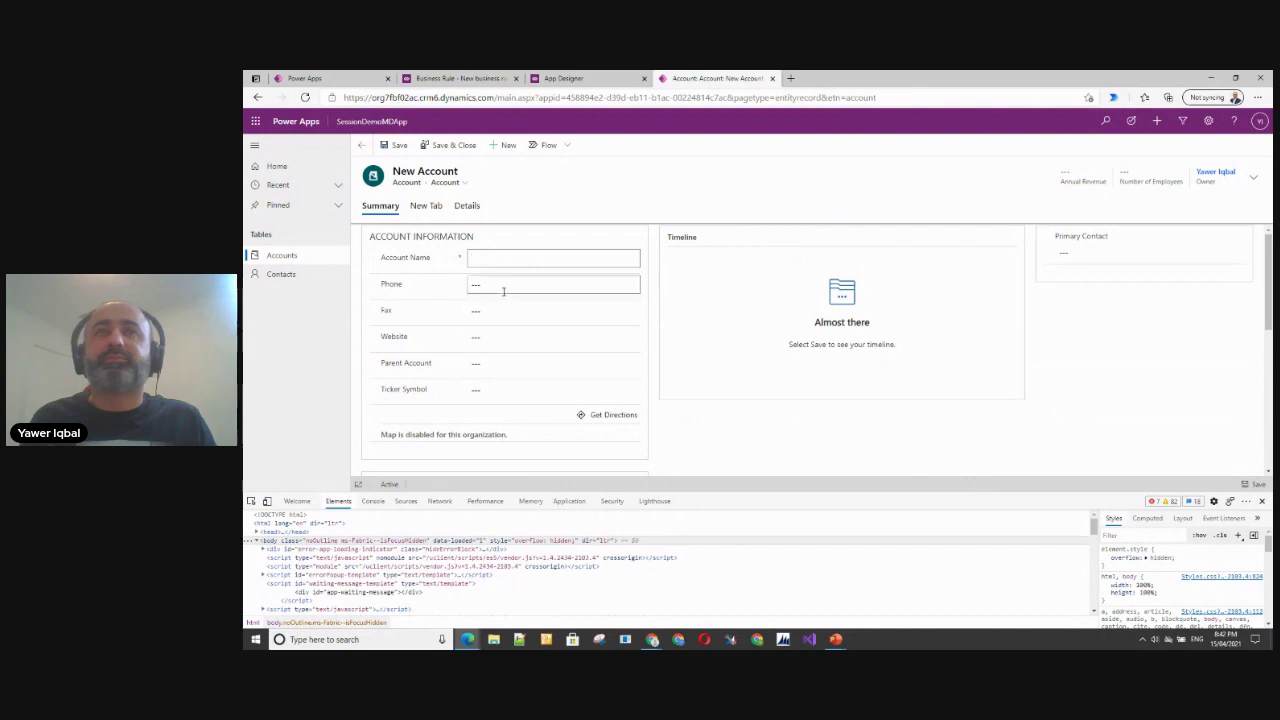
scroll(505, 289, "down", 1)
scroll(522, 289, "down", 5)
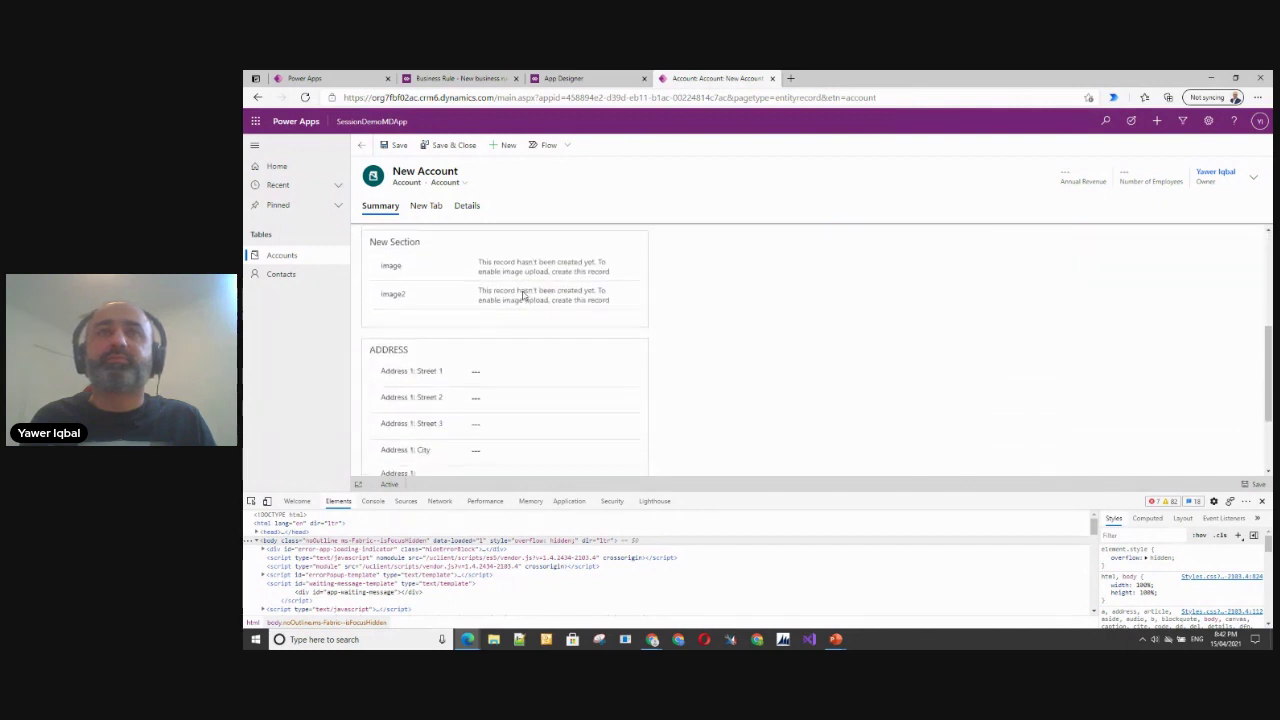
scroll(522, 295, "up", 3)
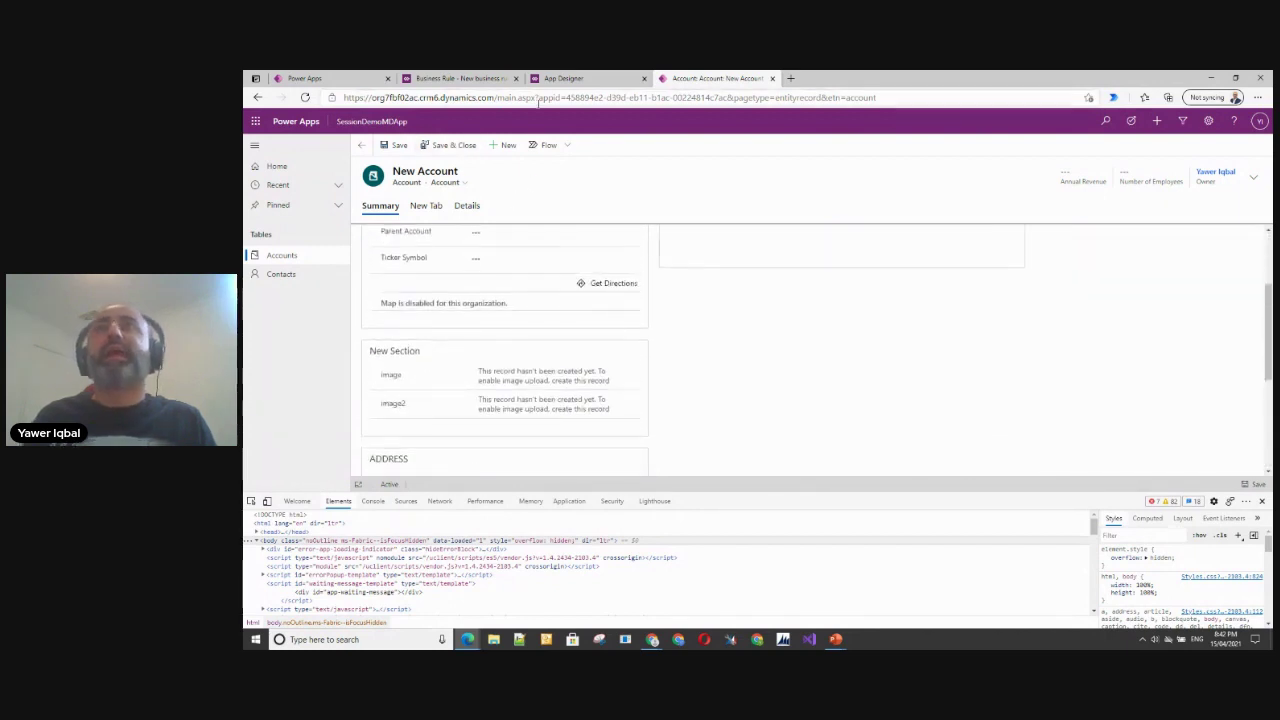
Step: Return to the Account table in the maker portal and finish the pending business rule creation so its list refreshes
left_click(615, 78)
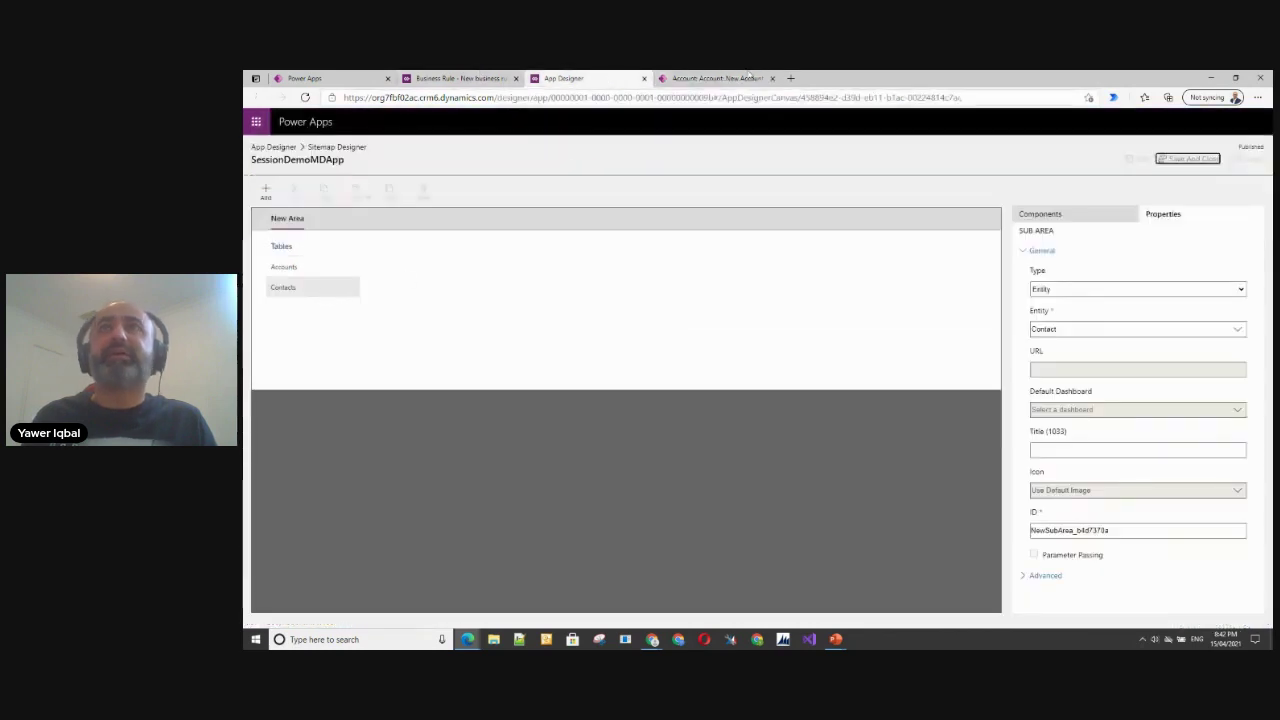
left_click(716, 82)
left_click(315, 80)
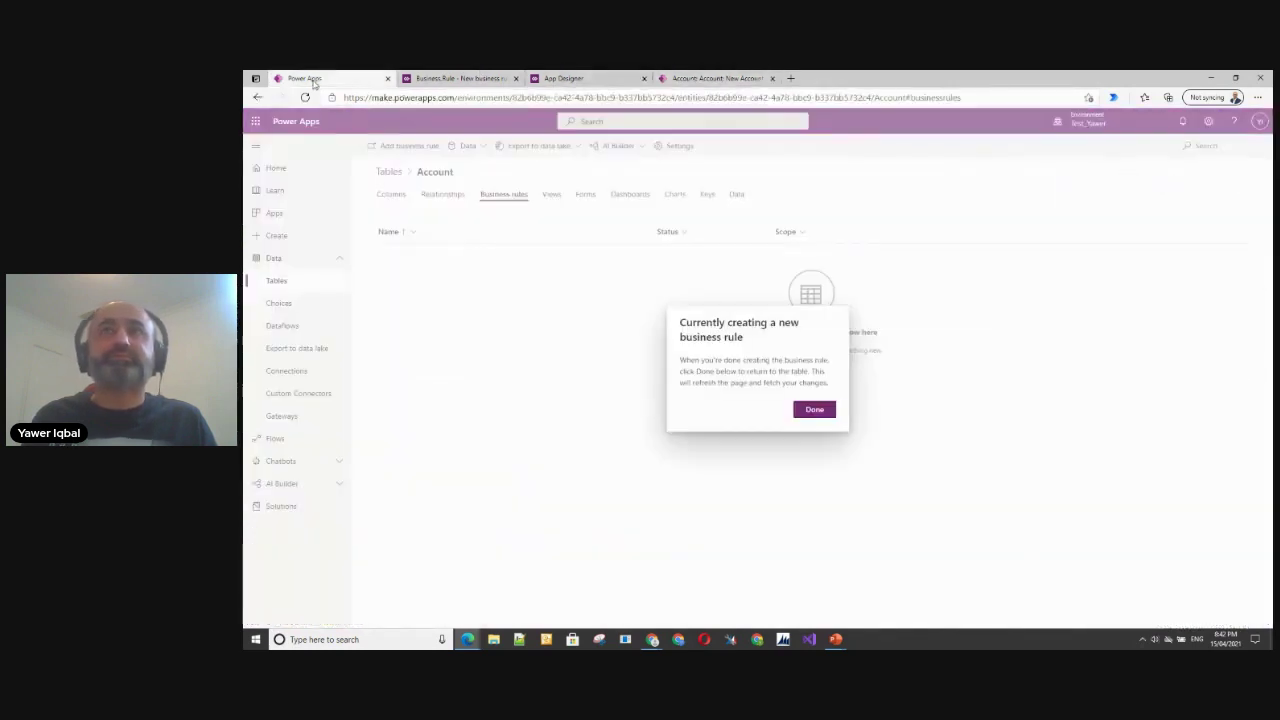
left_click(445, 80)
left_click(258, 97)
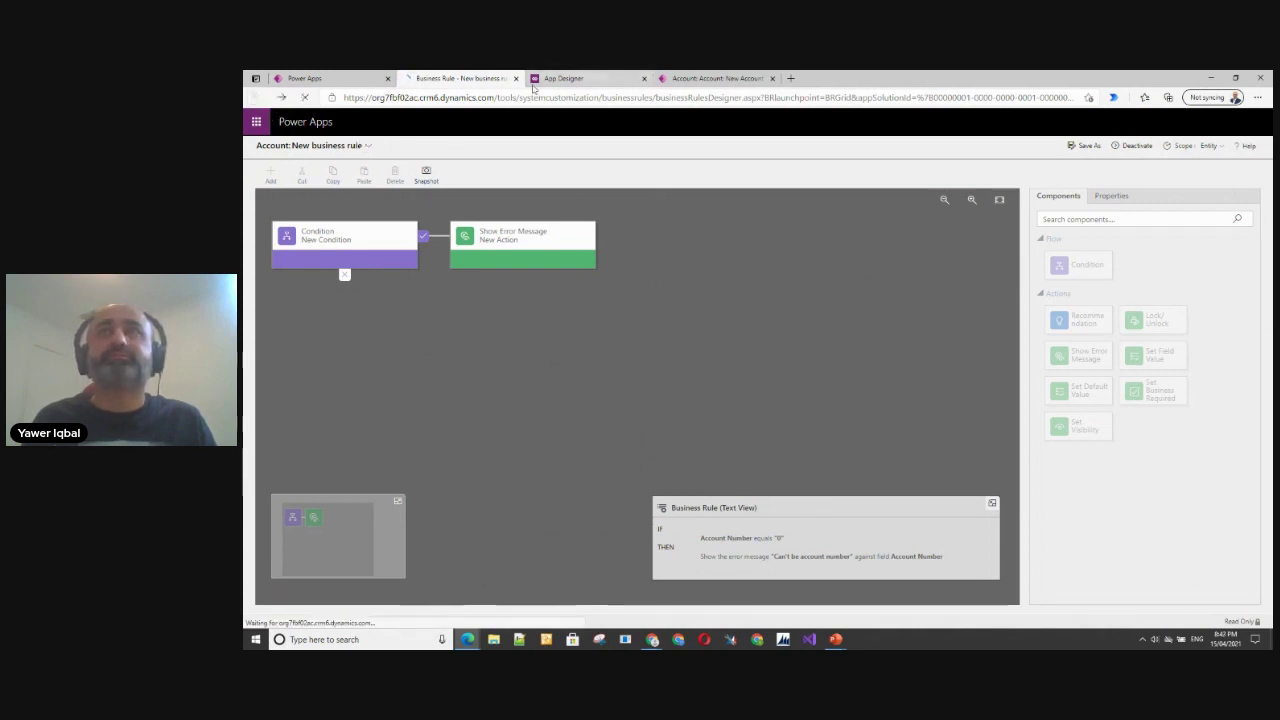
left_click(350, 78)
left_click(813, 411)
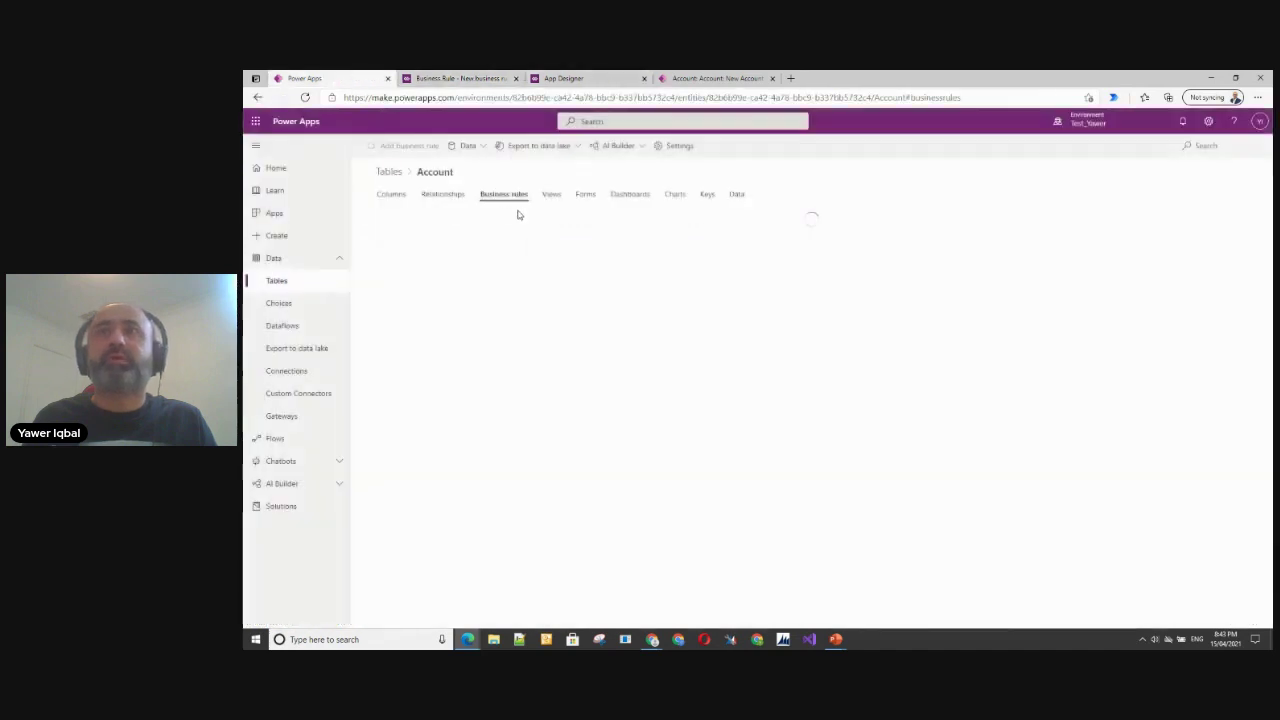
Step: Add the Account Number column below Account Name on the Summary section of the main Account form, and publish the form
left_click(585, 196)
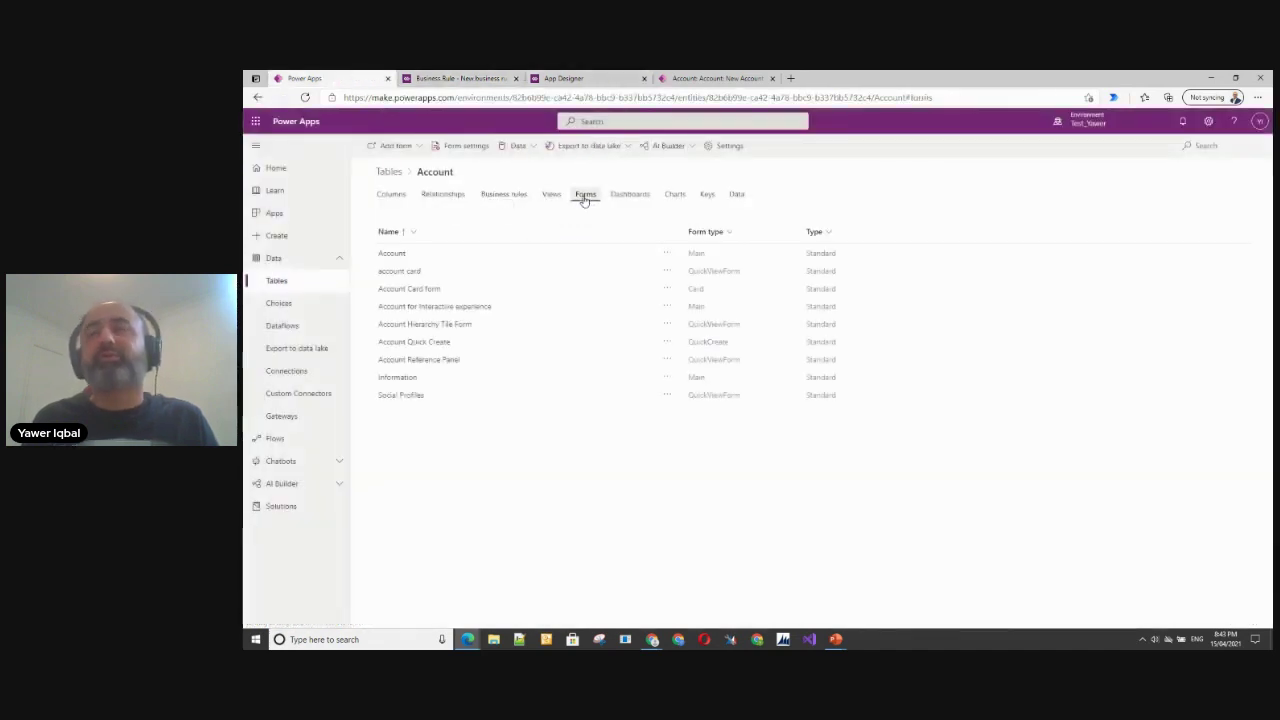
left_click(392, 254)
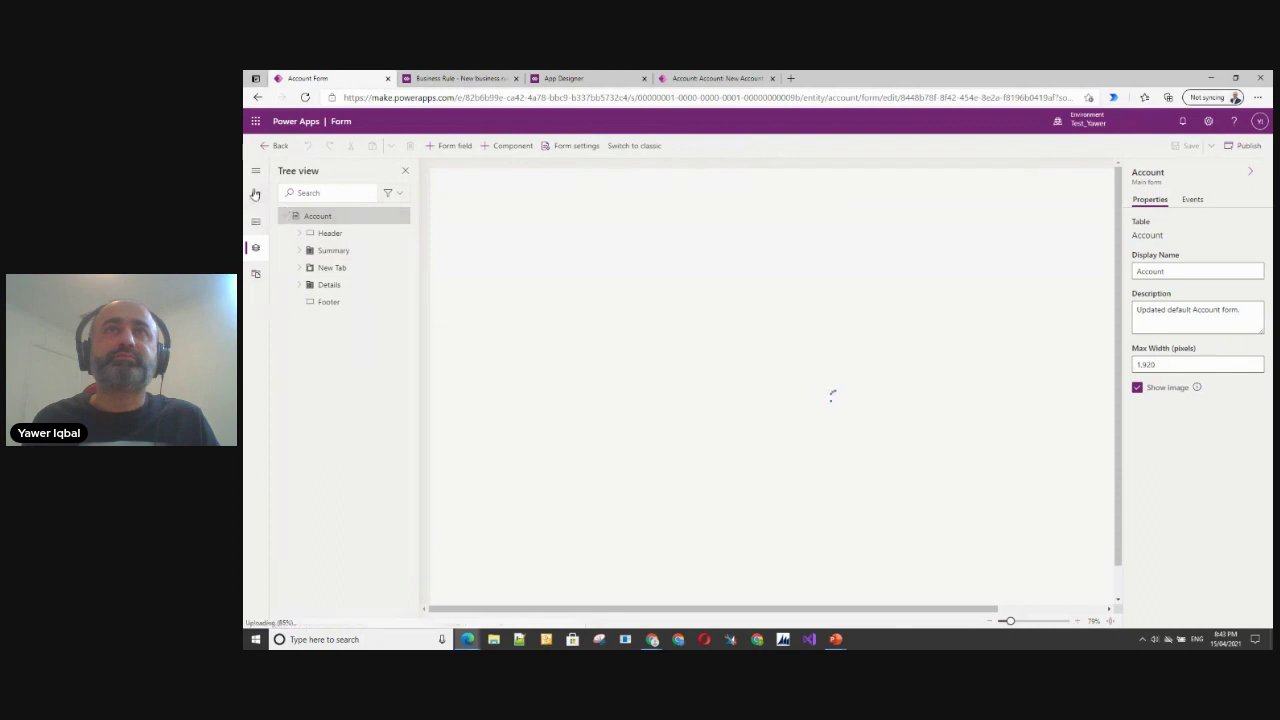
left_click(259, 175)
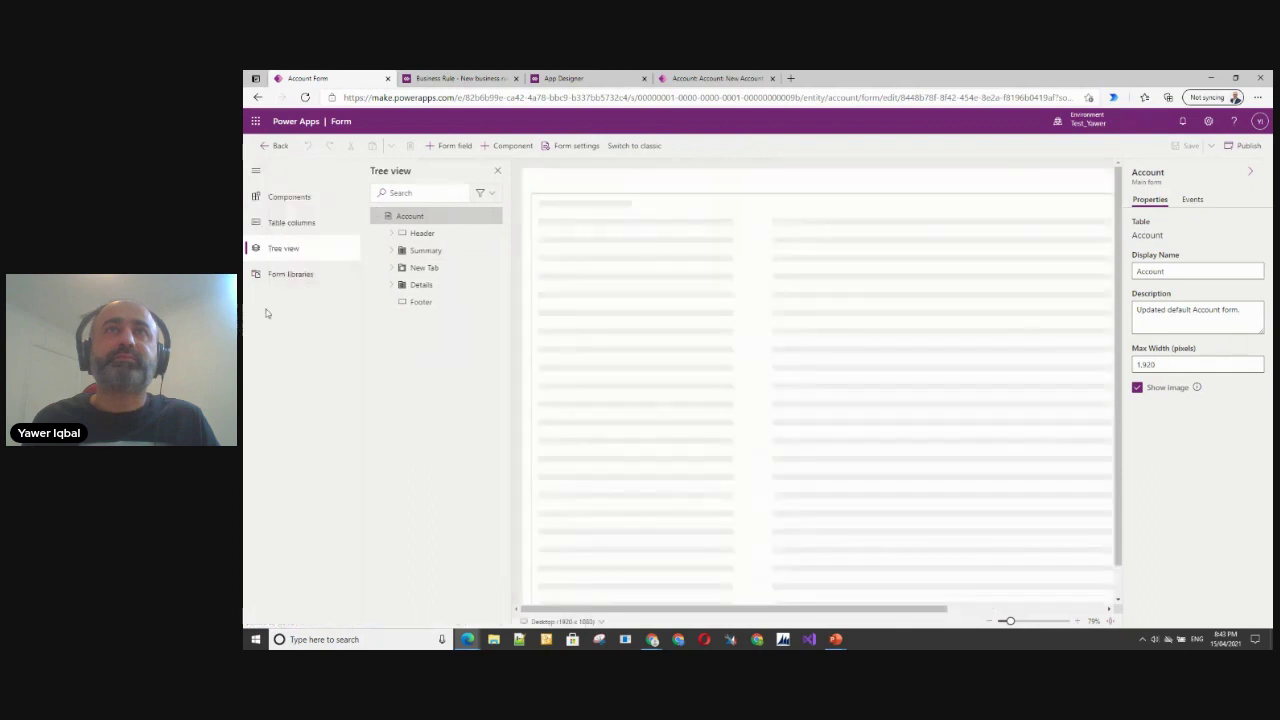
left_click(293, 224)
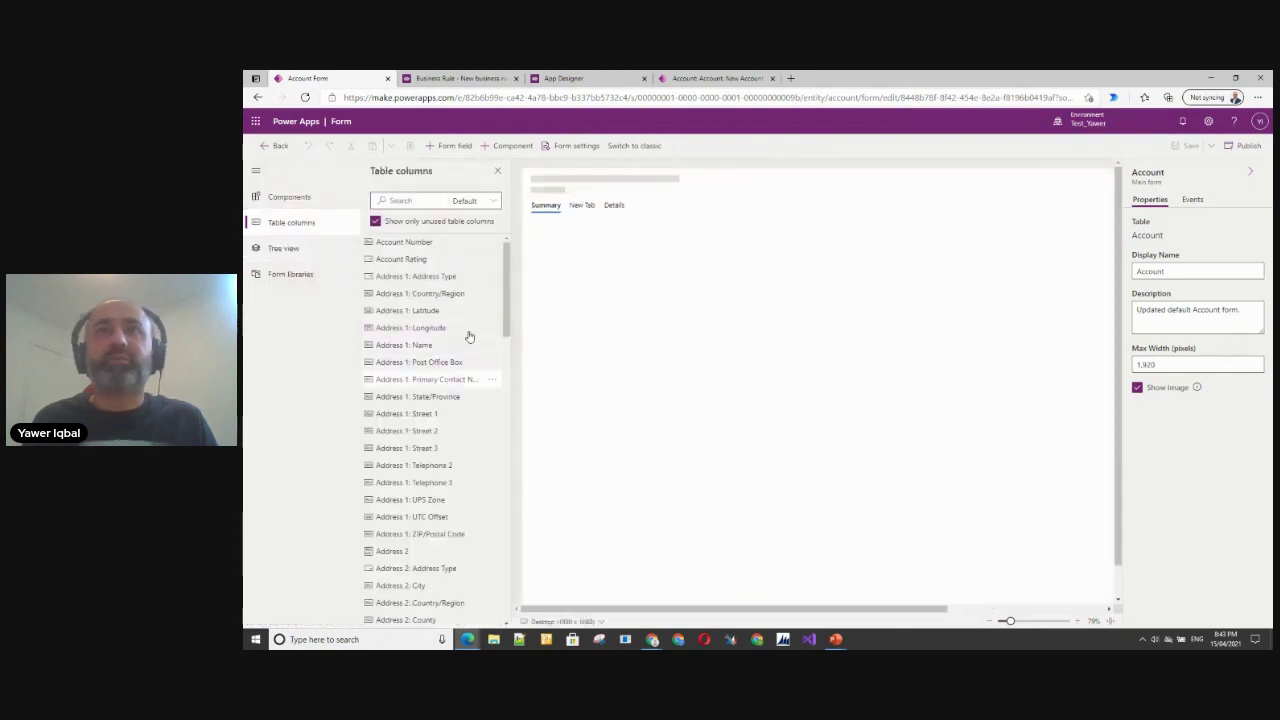
mouse_move(409, 248)
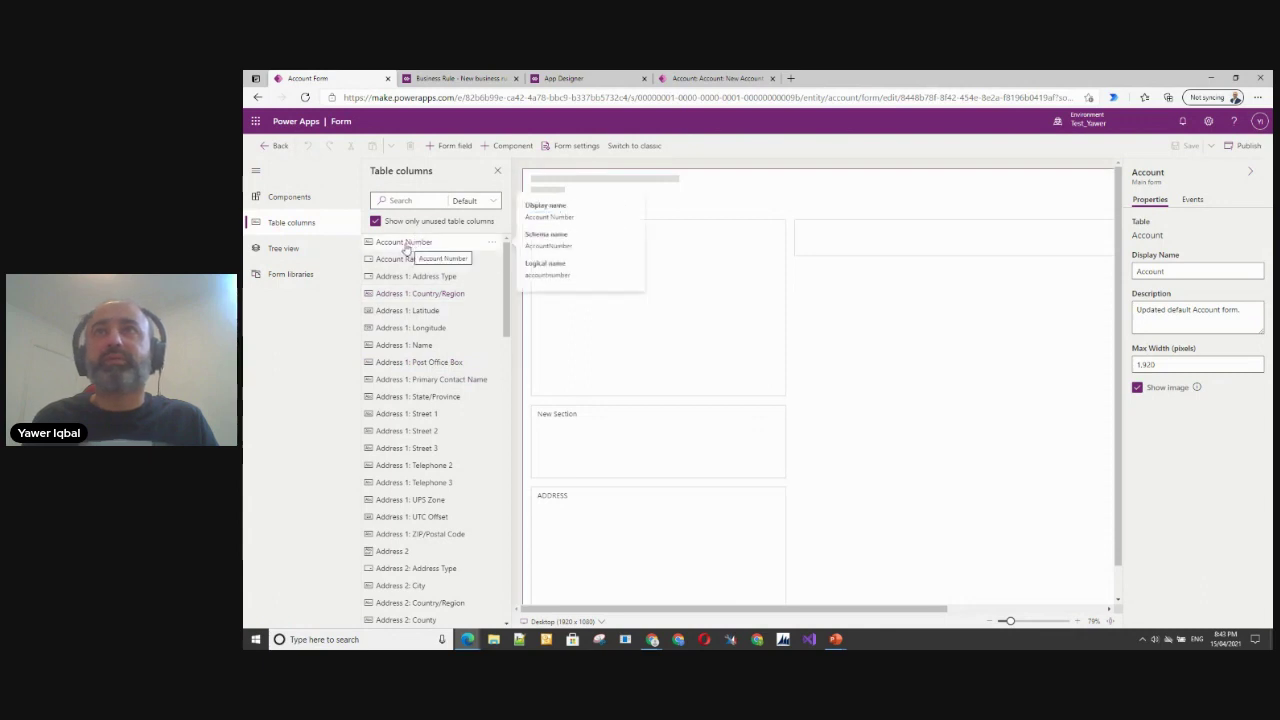
mouse_move(423, 249)
left_mouse_down()
mouse_move(649, 323)
mouse_move(646, 266)
left_mouse_up()
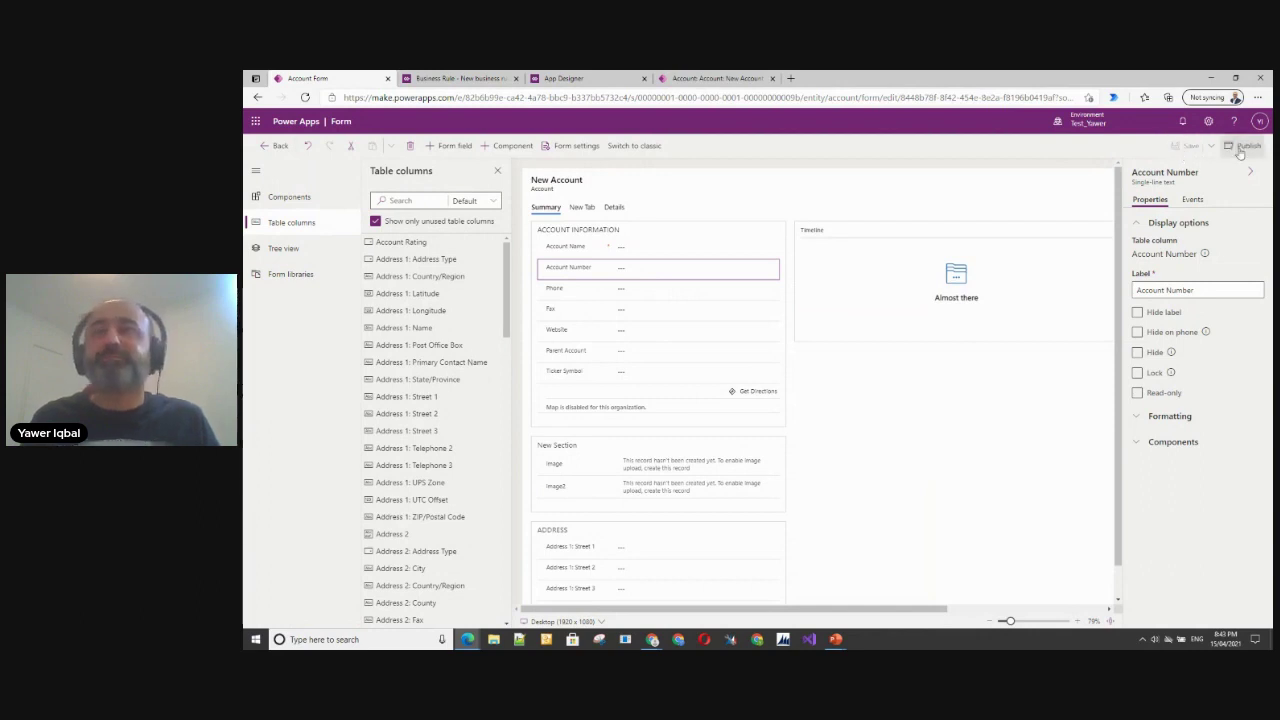
left_click(1241, 150)
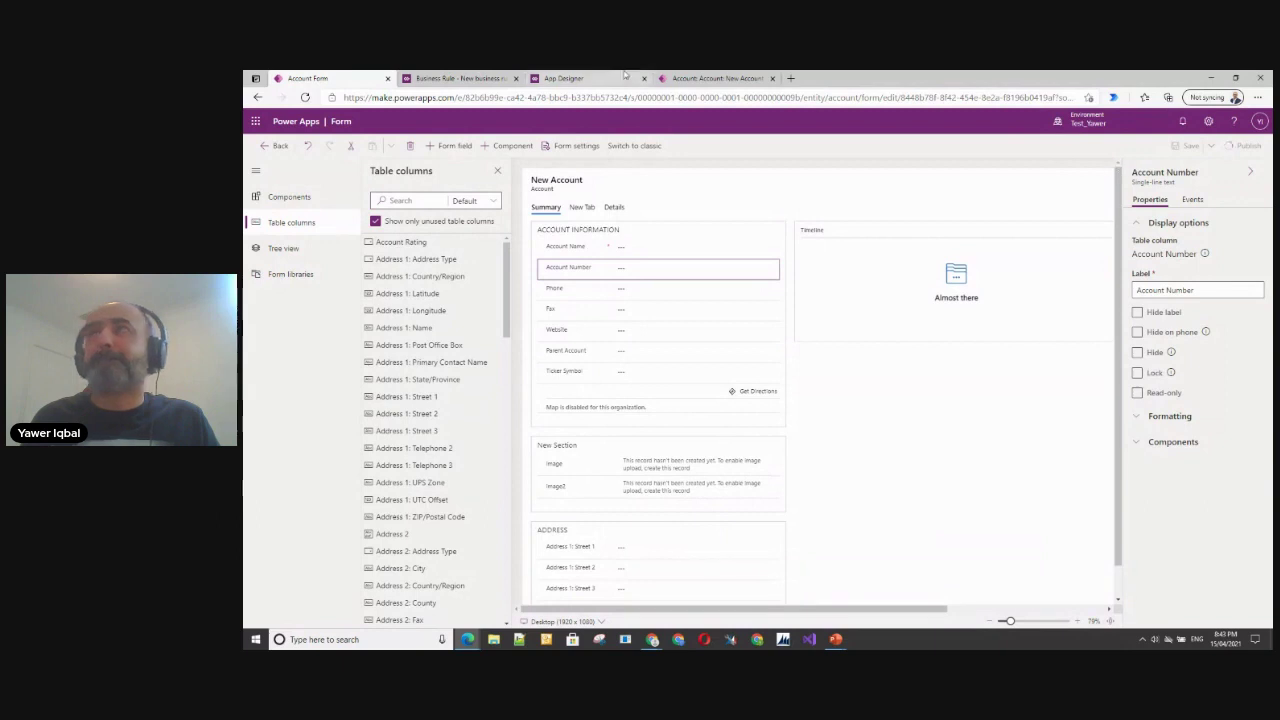
Step: Return to the new account record in SessionDemoMDApp and reload it with an emptied cache
left_click(707, 80)
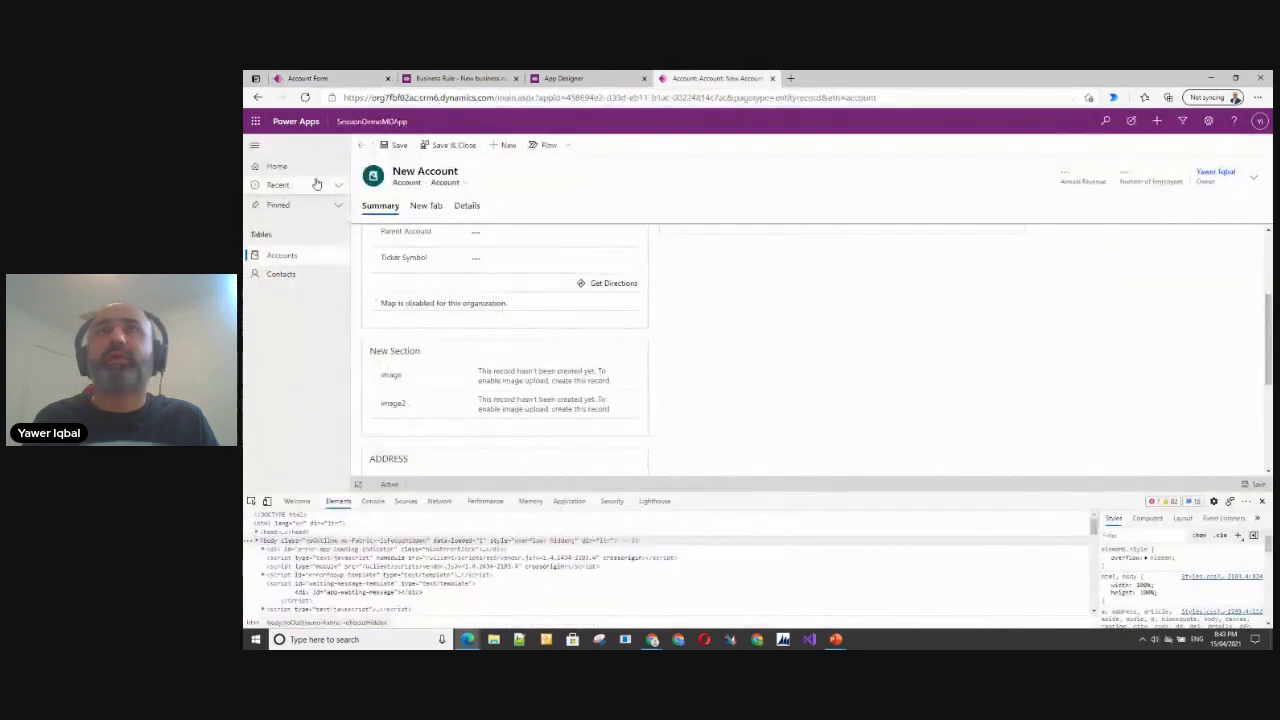
right_click(306, 98)
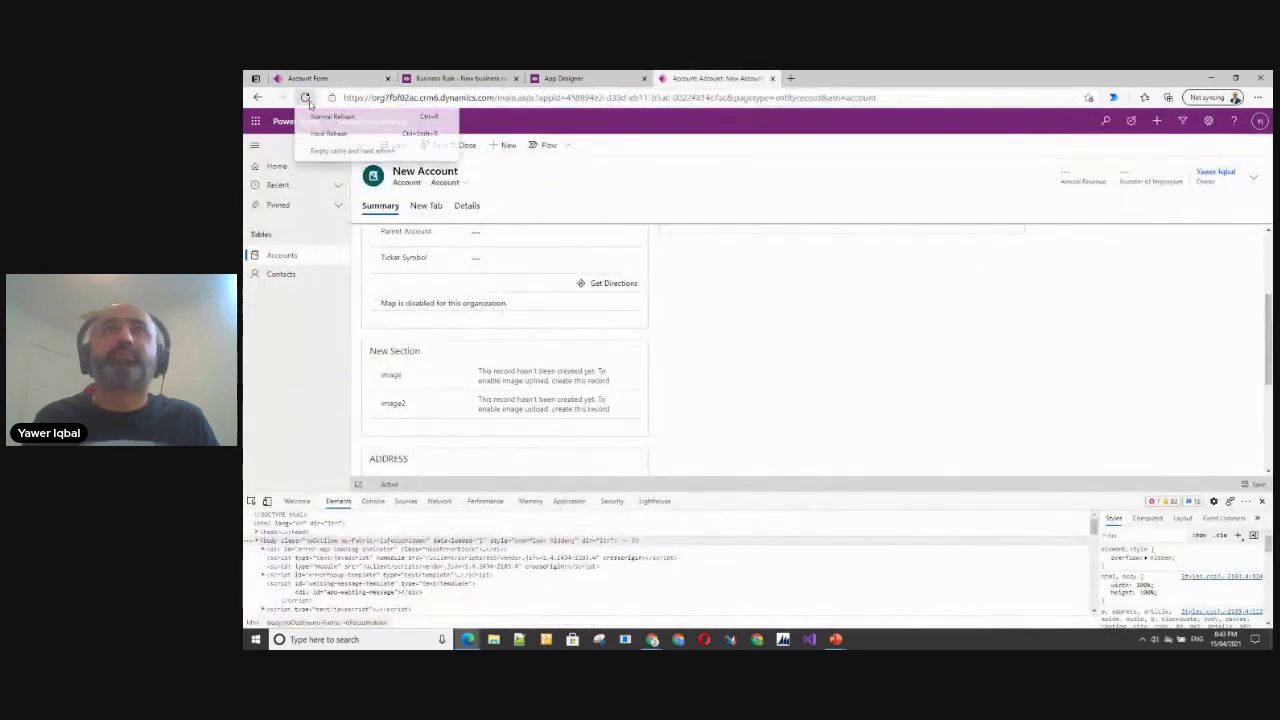
left_click(345, 150)
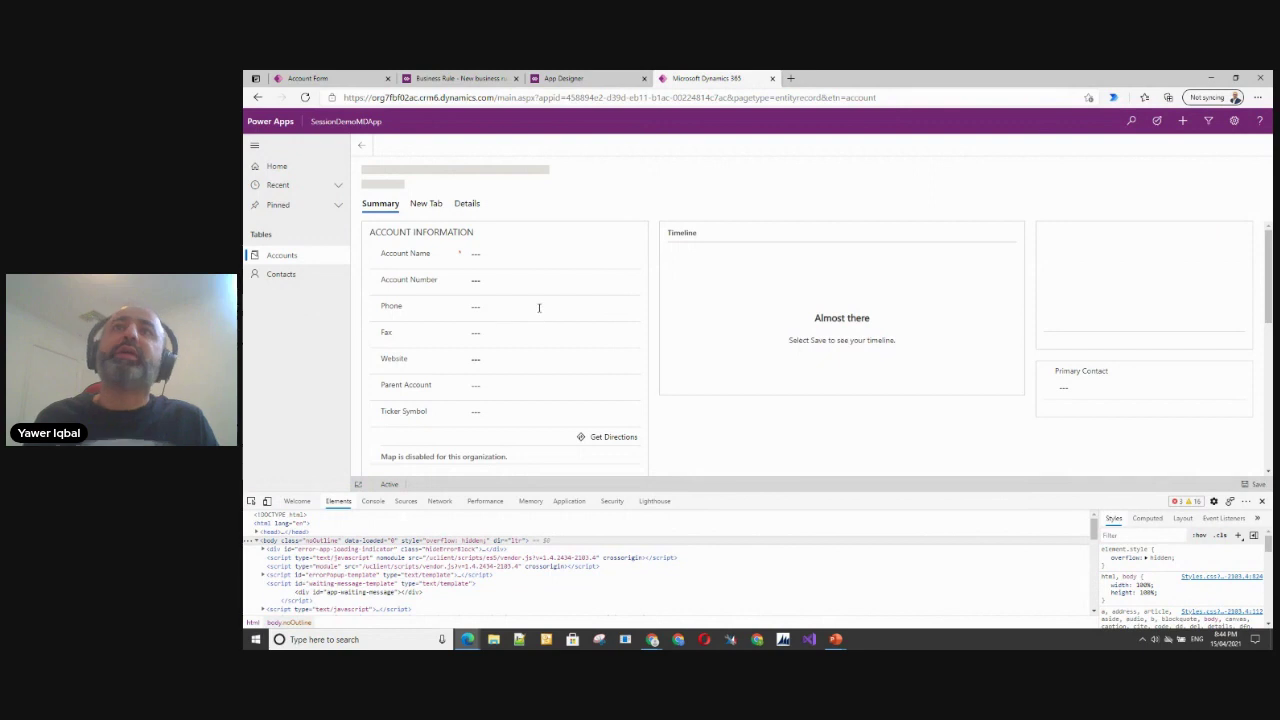
Step: Test the business rule by entering 0 as the Account Number of the new account
left_click(538, 284)
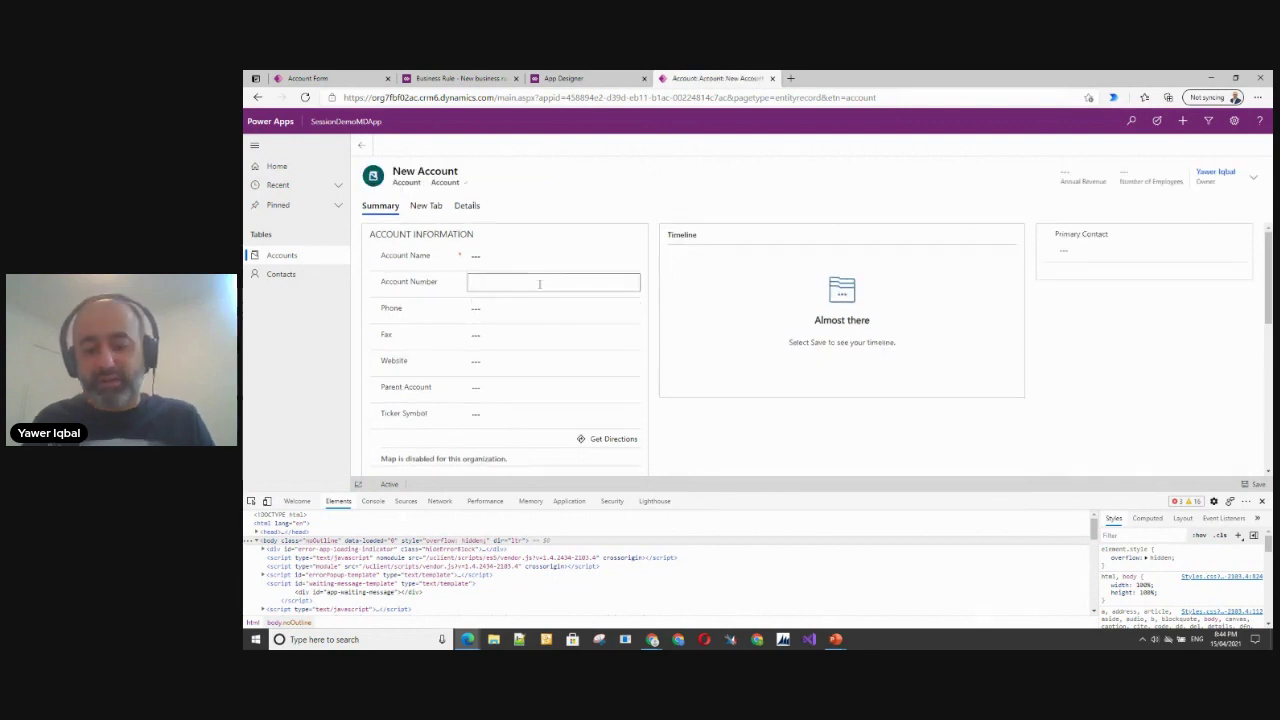
type("b")
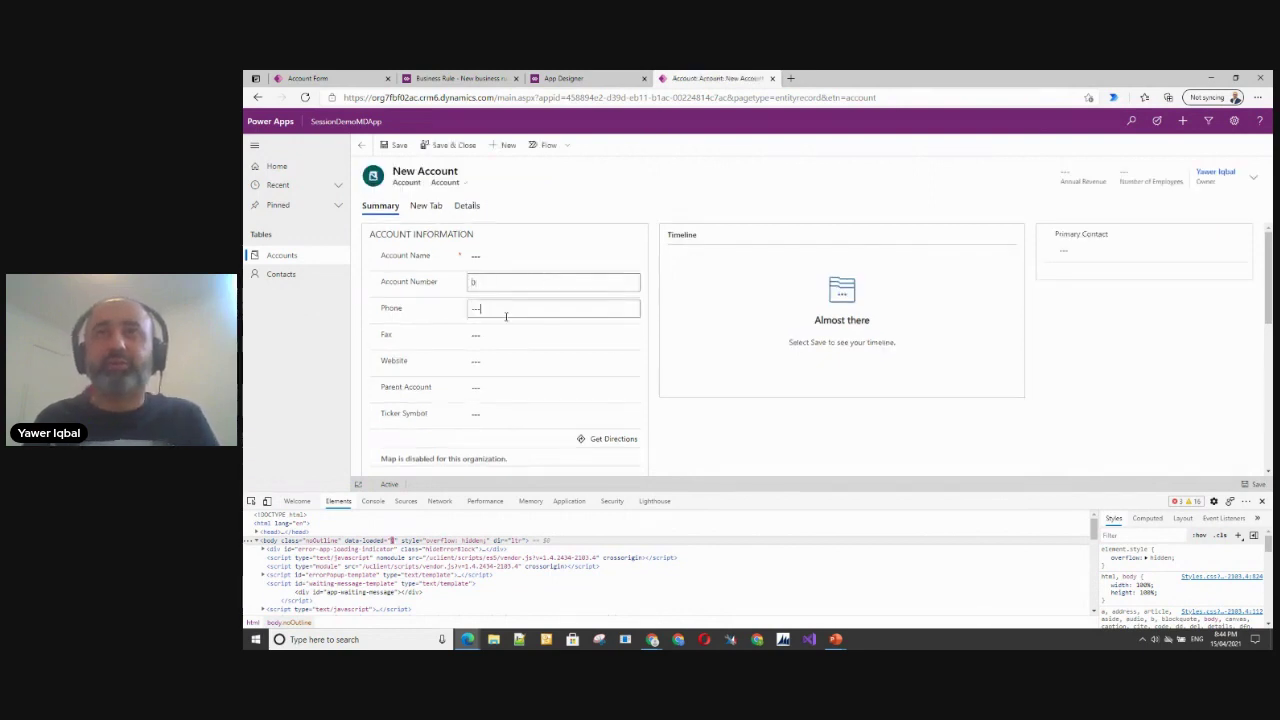
left_click(506, 317)
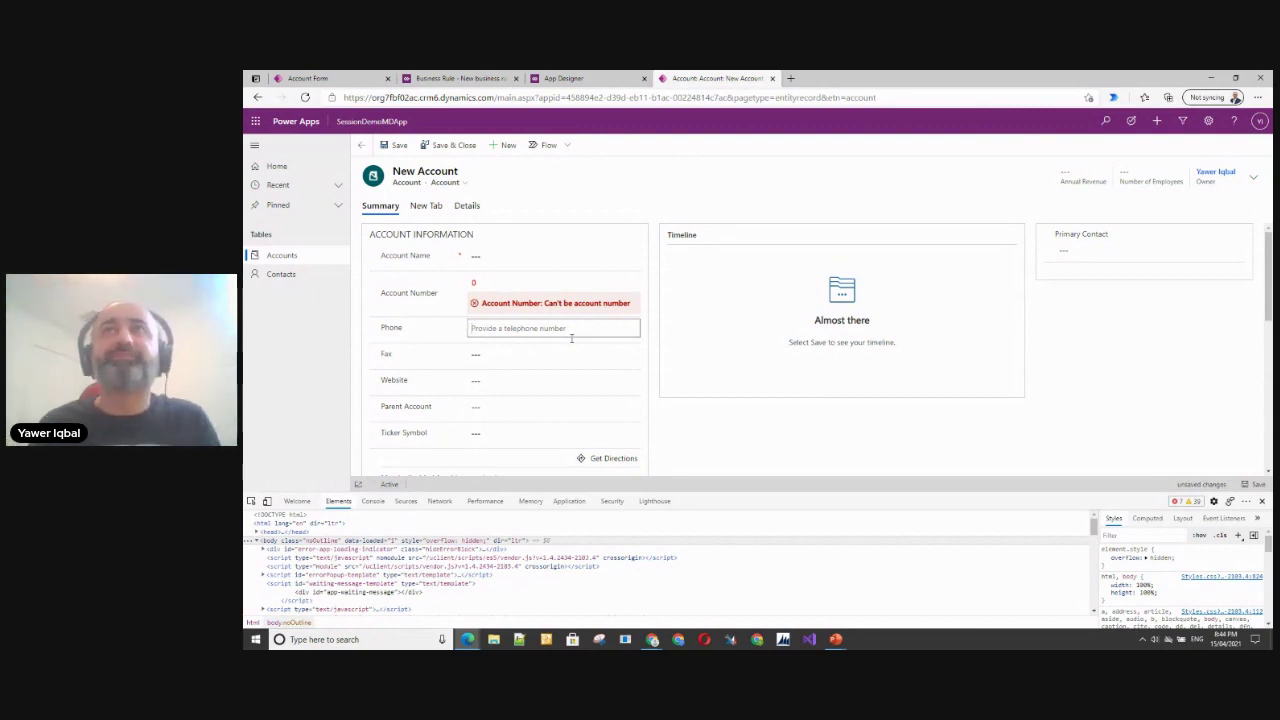
left_click(568, 147)
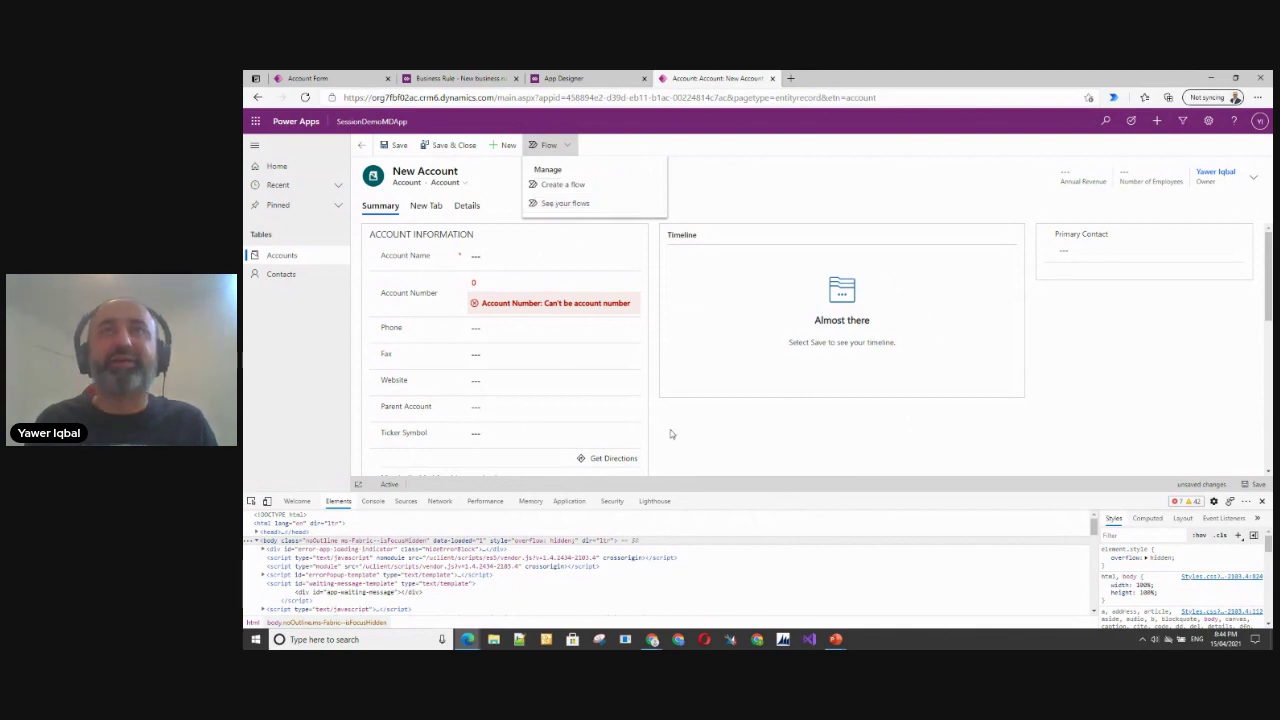
Step: Go back to the Account table in the maker portal, leave the form editor, and show the table's columns
left_click(480, 80)
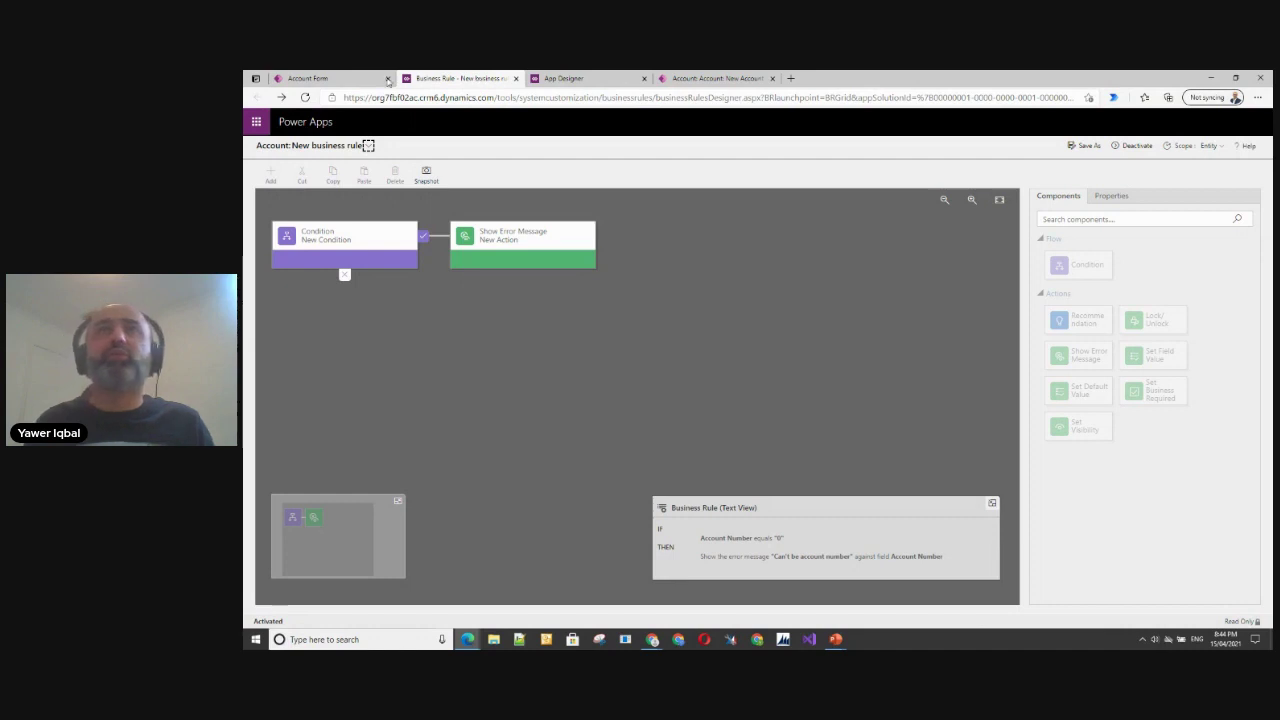
left_click(344, 80)
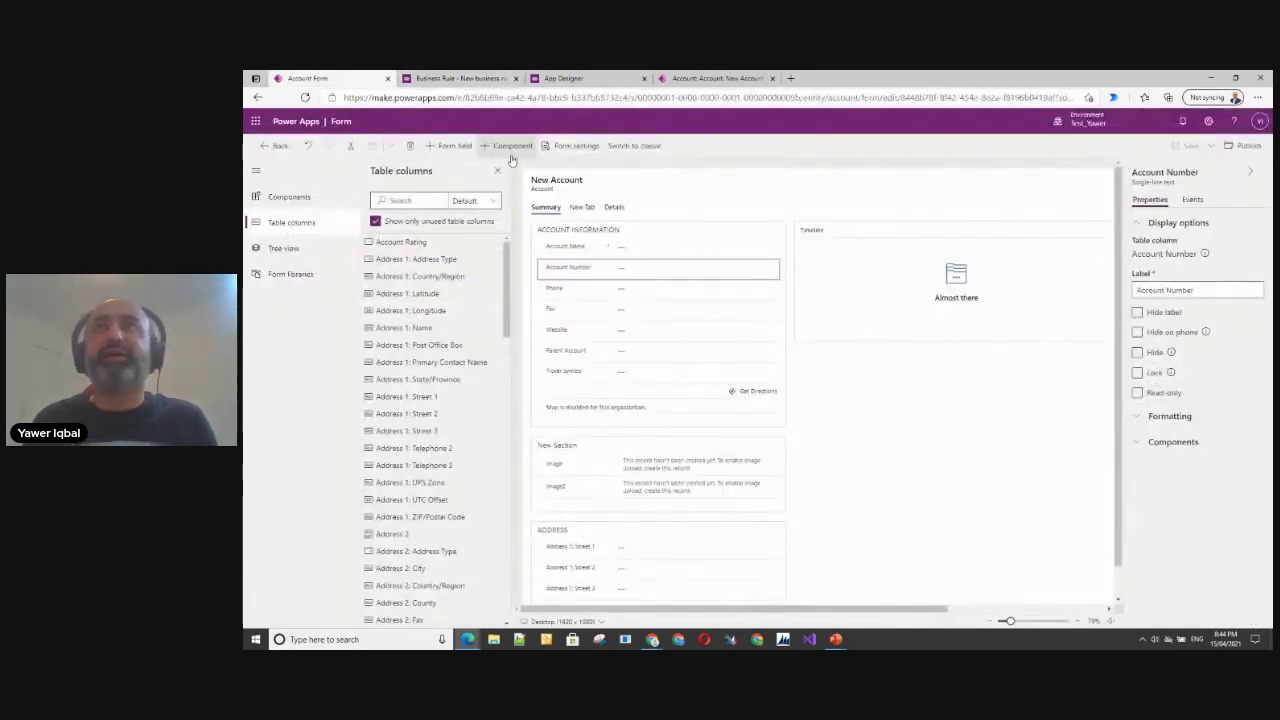
left_click(268, 147)
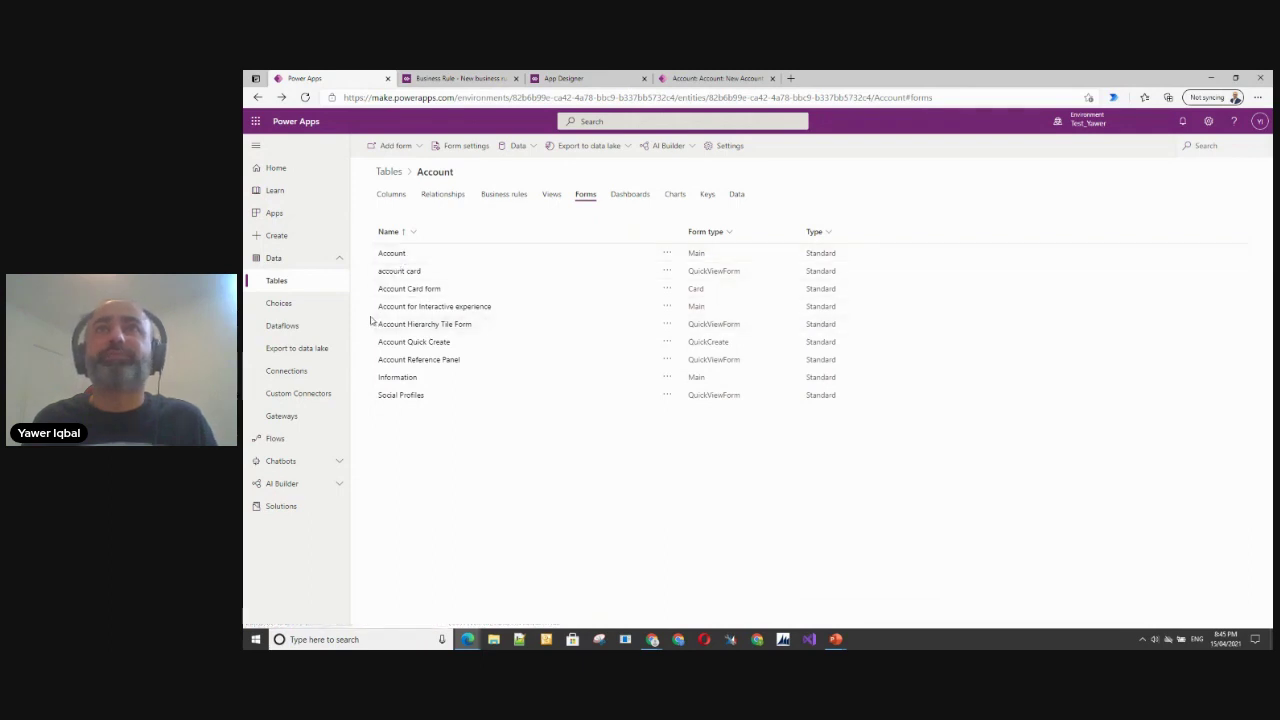
left_click(389, 195)
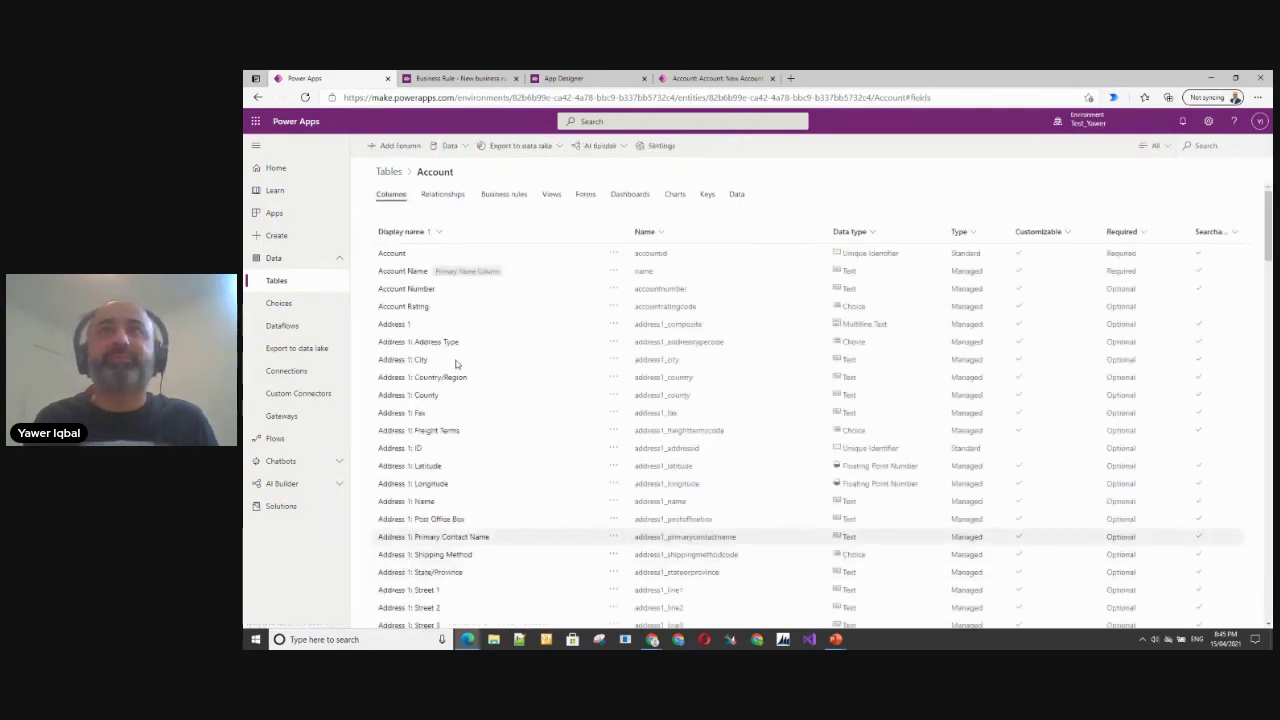
Step: Add a column named Twitter to the Account table, with data type Text and set as Required
left_click(400, 146)
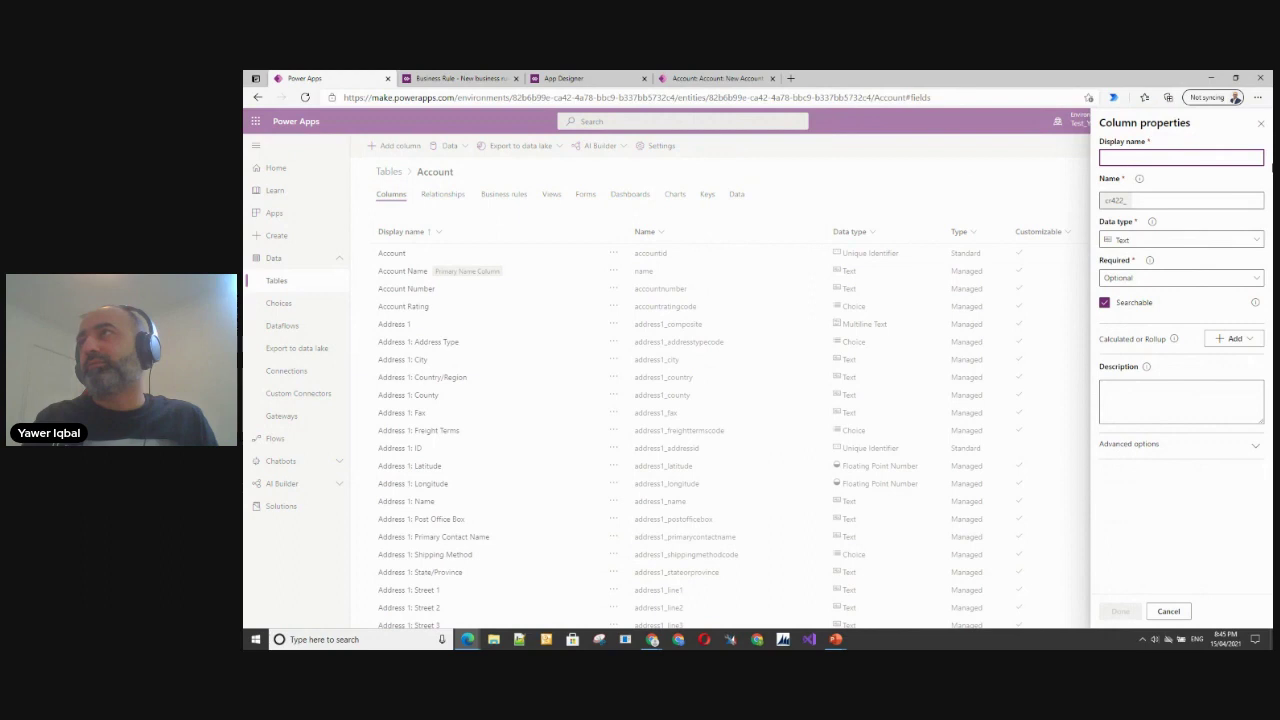
type("Twi")
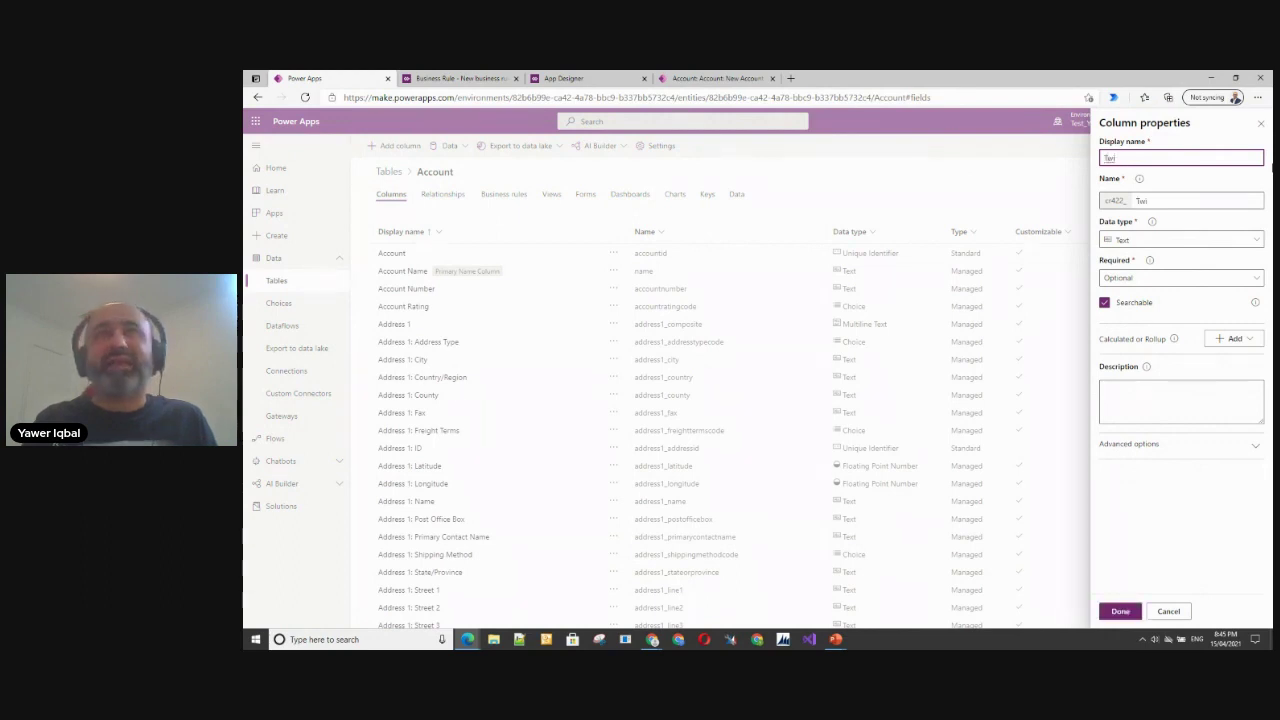
type("tter")
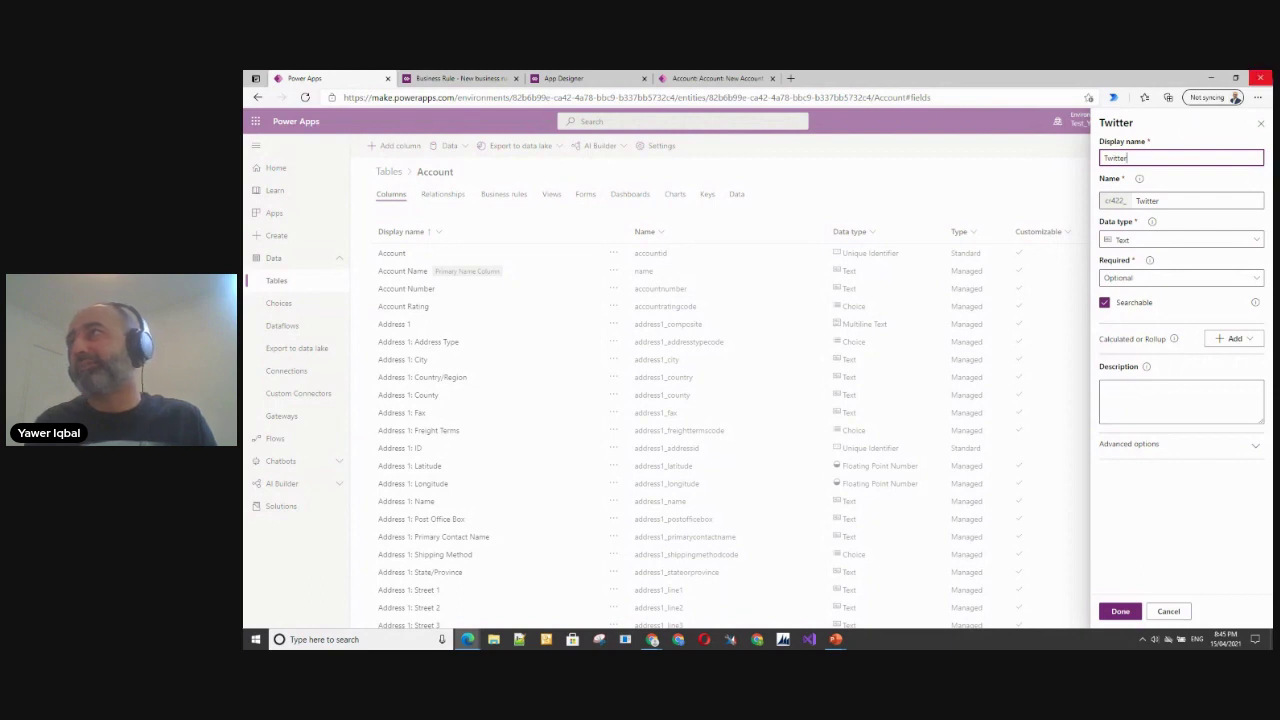
left_click(1172, 244)
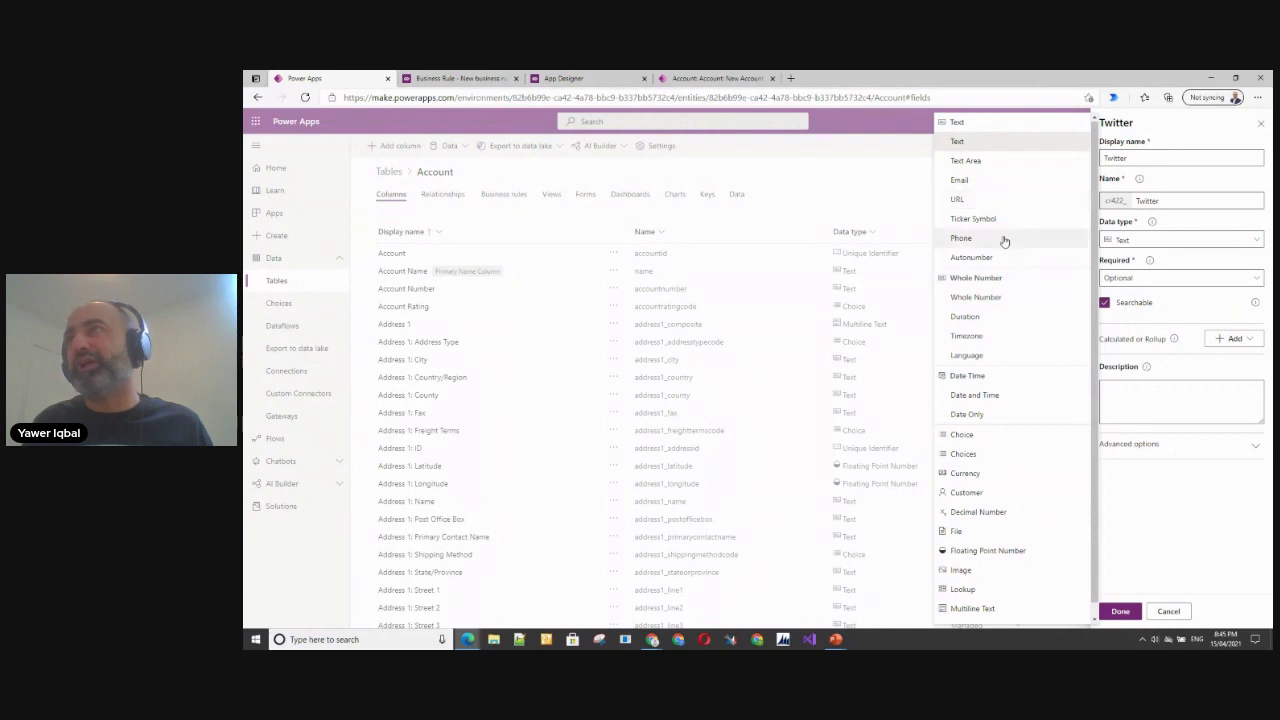
left_click(957, 145)
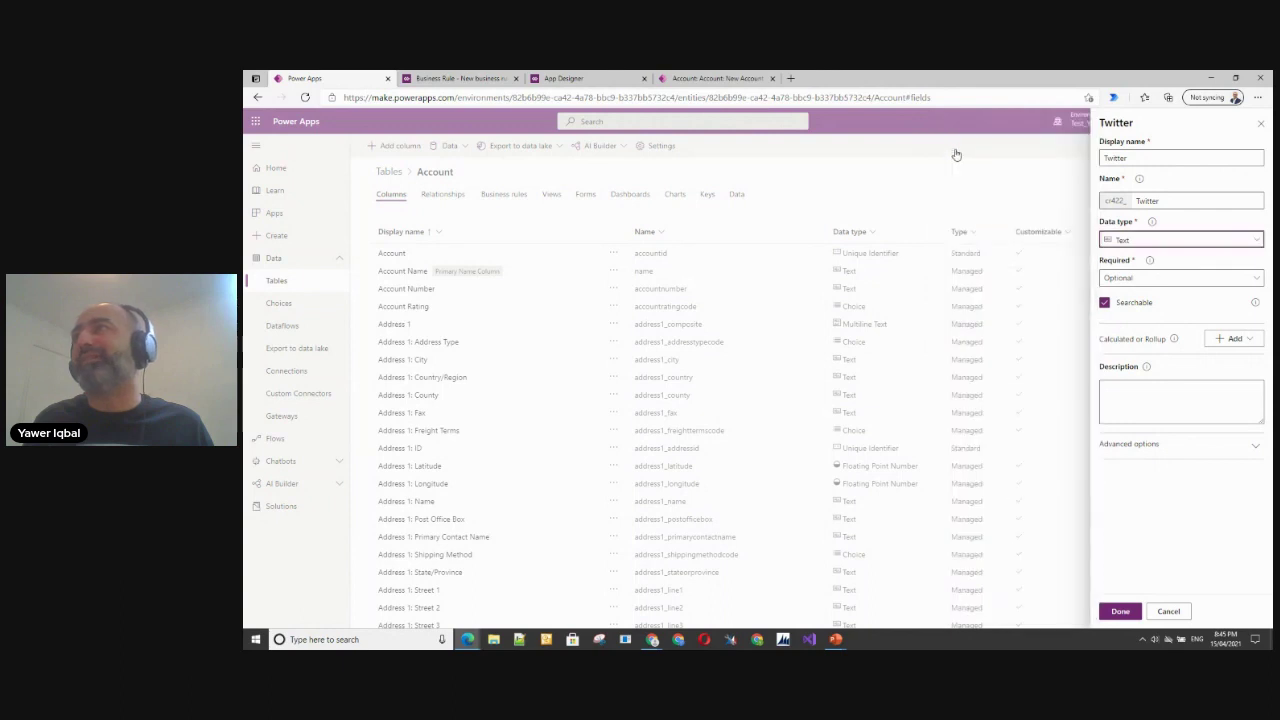
left_click(1119, 283)
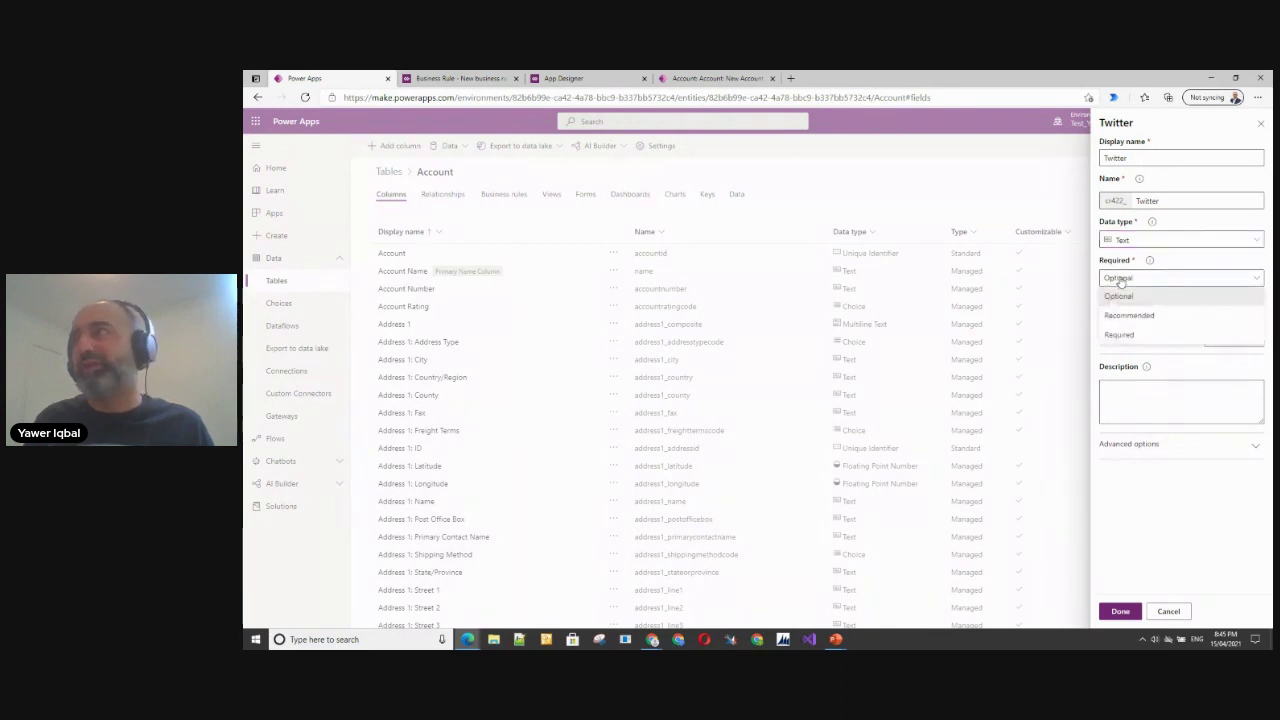
left_click(1122, 336)
left_click(1118, 405)
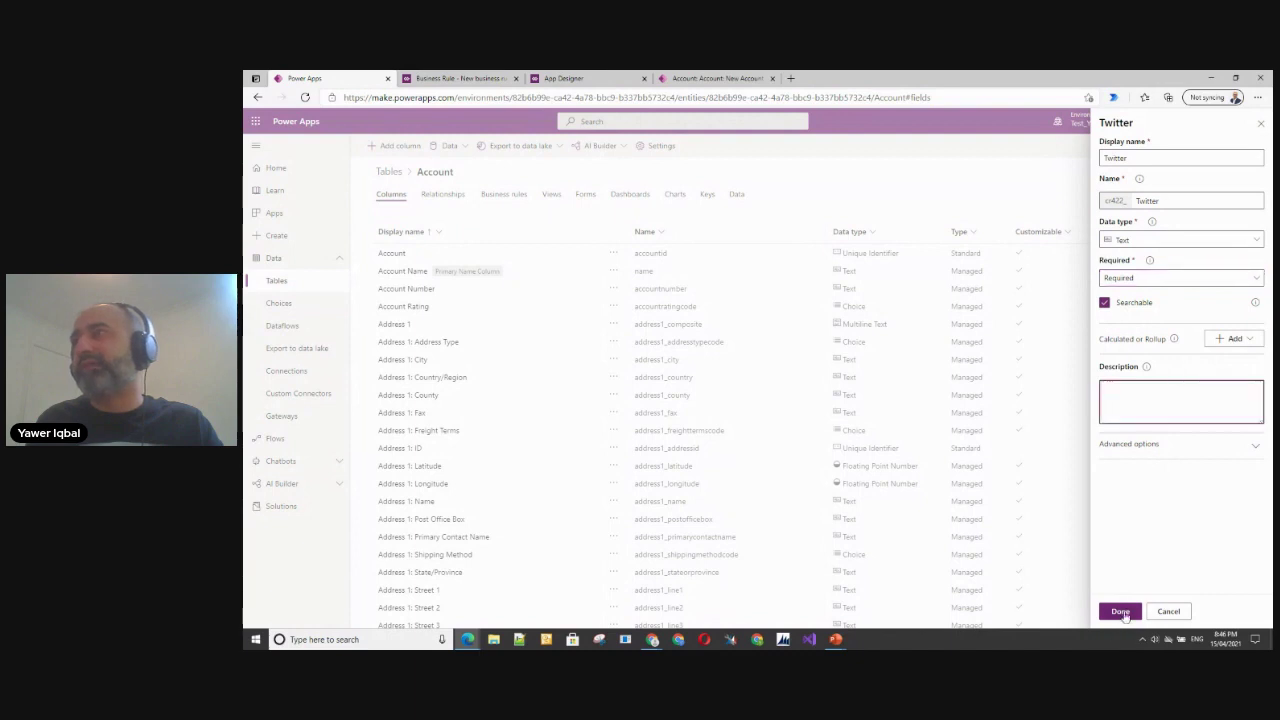
left_click(1121, 612)
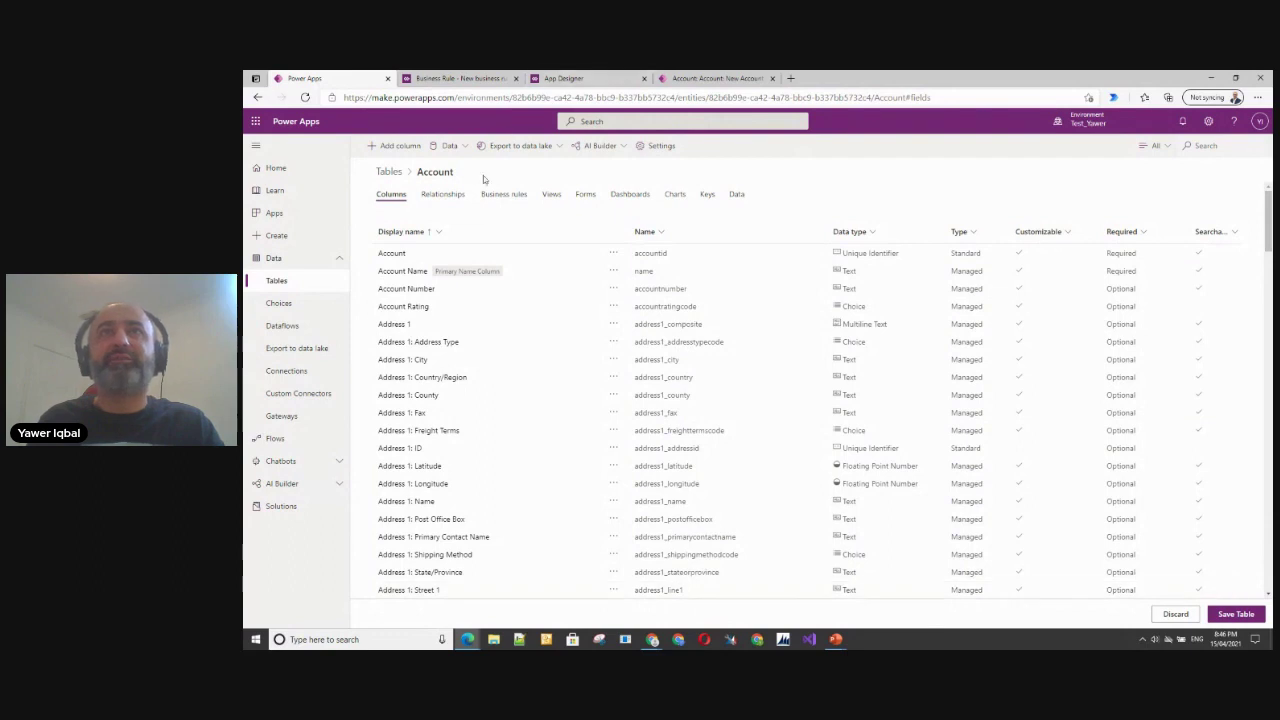
Step: Start a new column on the Account table with the display name Social Media Channels Used
left_click(393, 147)
left_click(1185, 157)
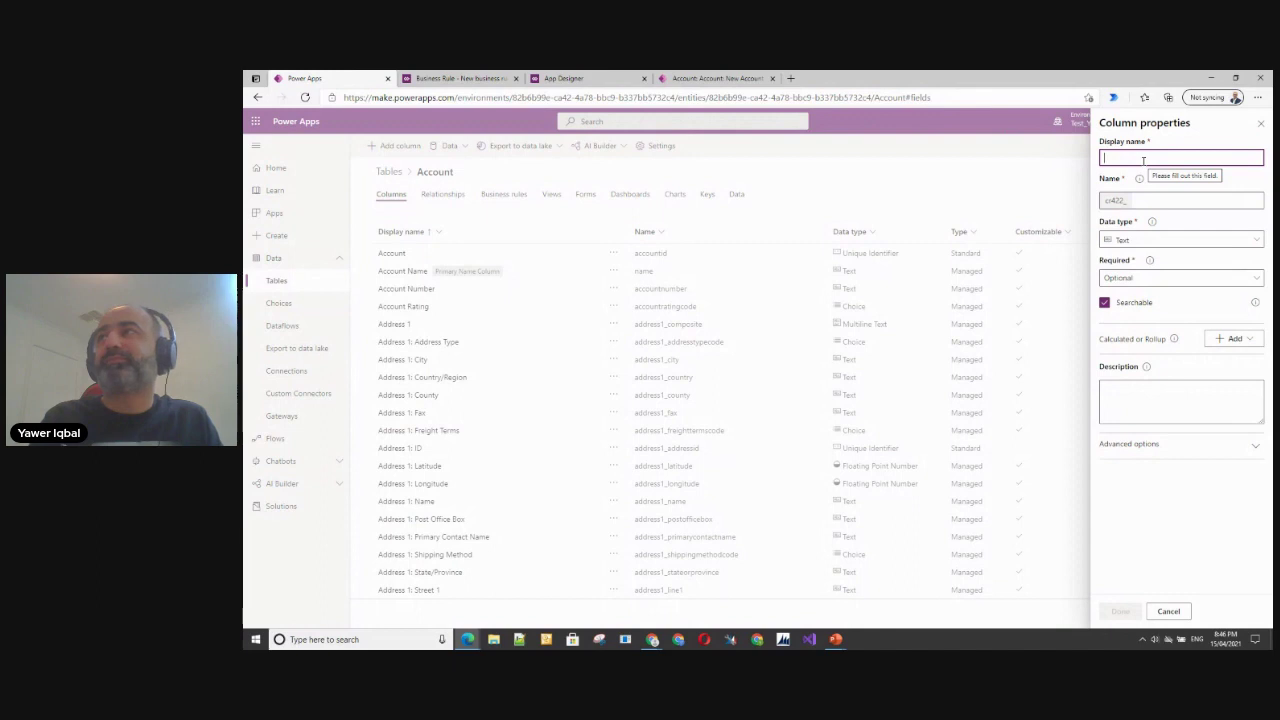
type("So")
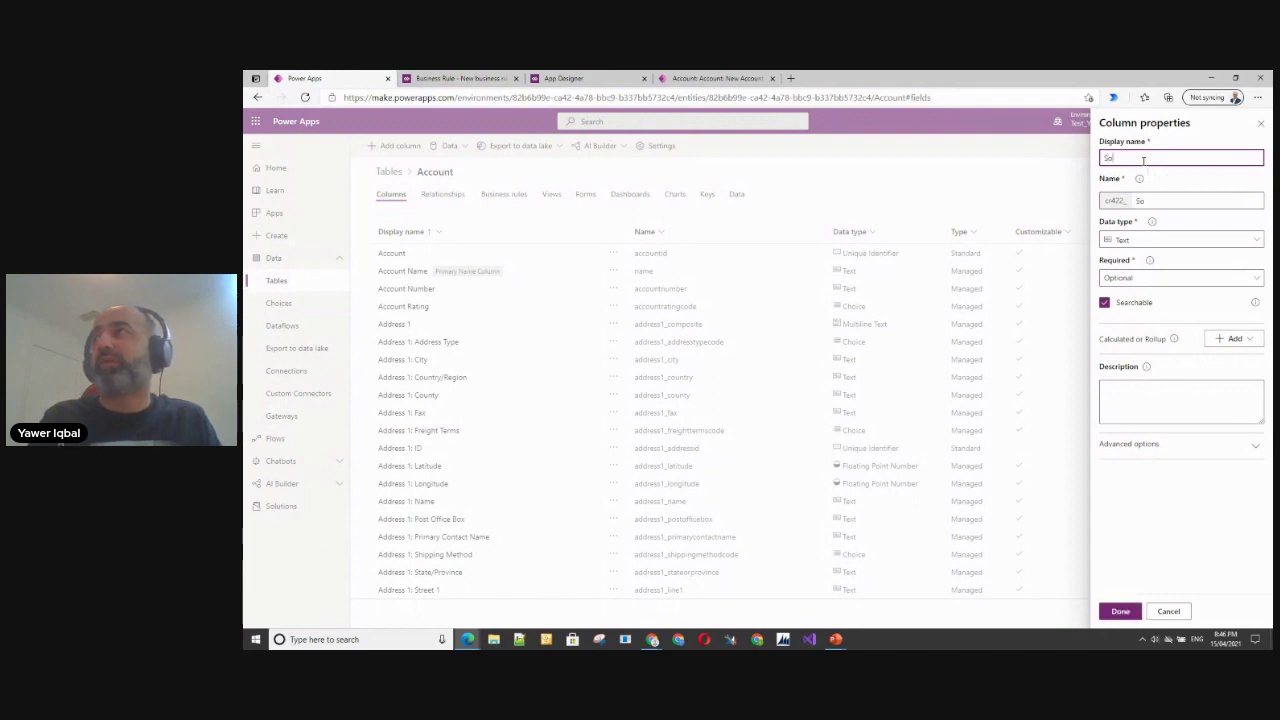
type("cial")
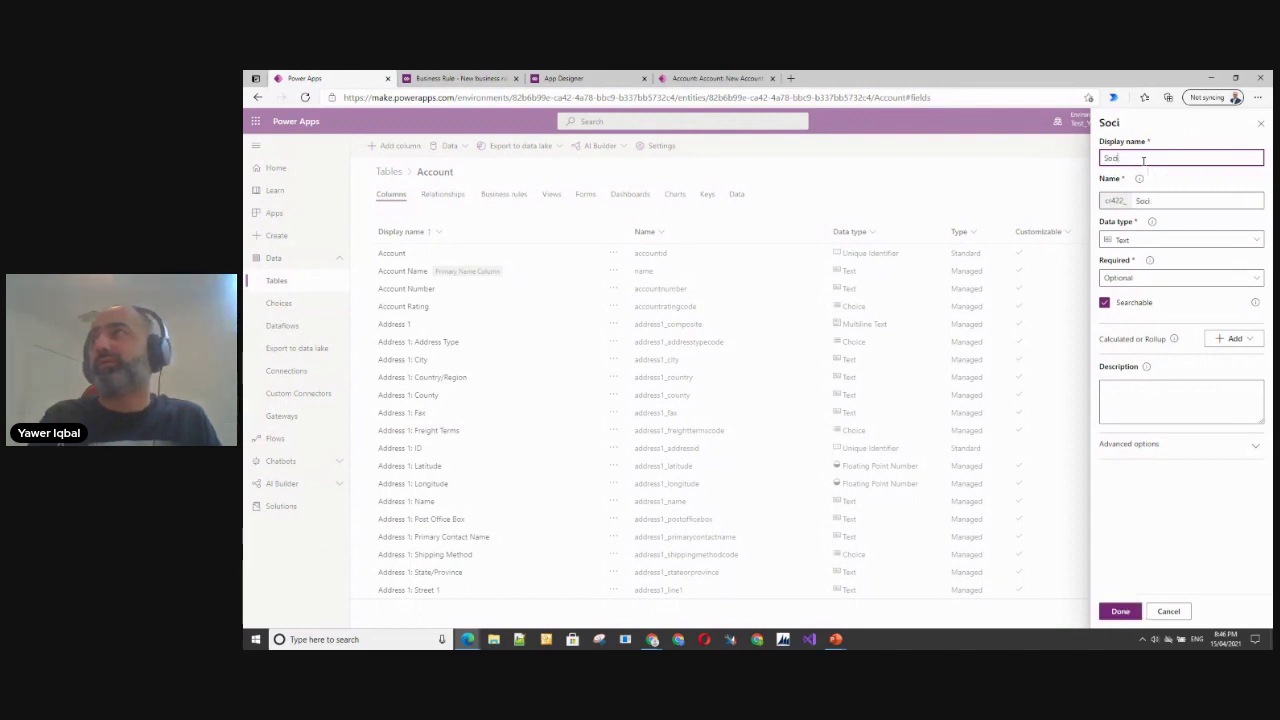
key("BackSpace")
key("BackSpace")
key("BackSpace")
key("BackSpace")
type("So")
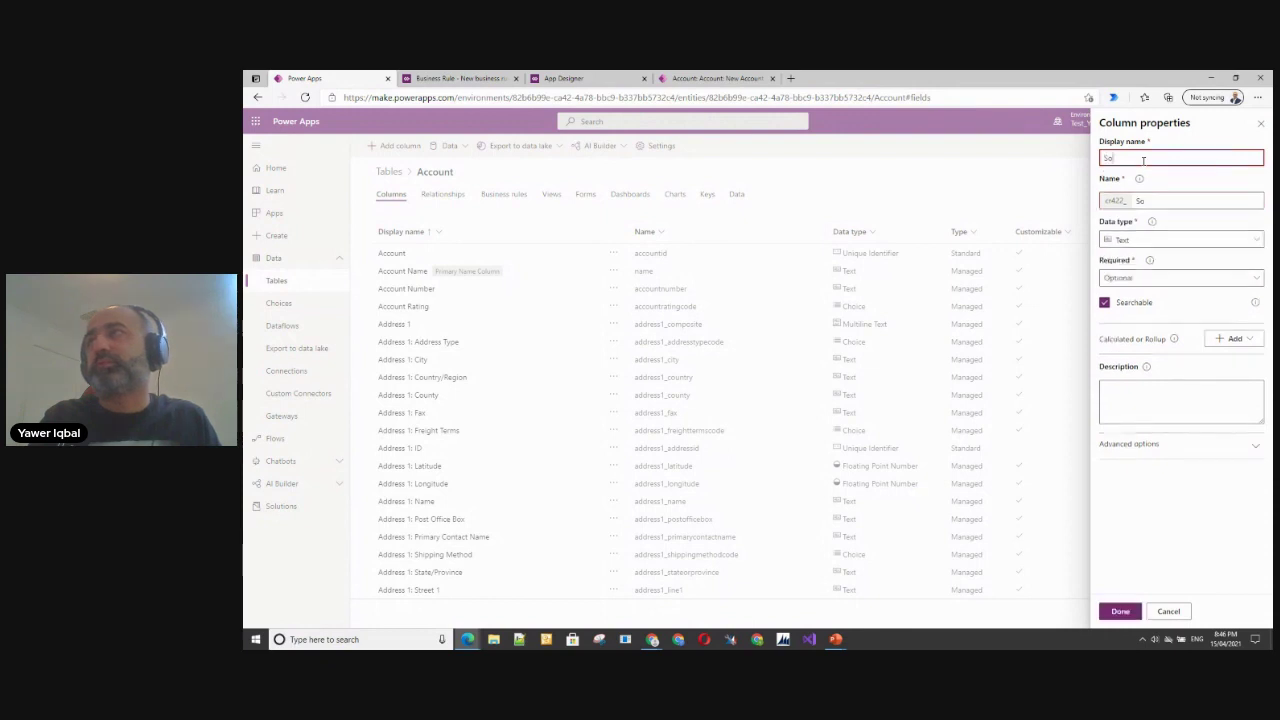
type("cial Meia")
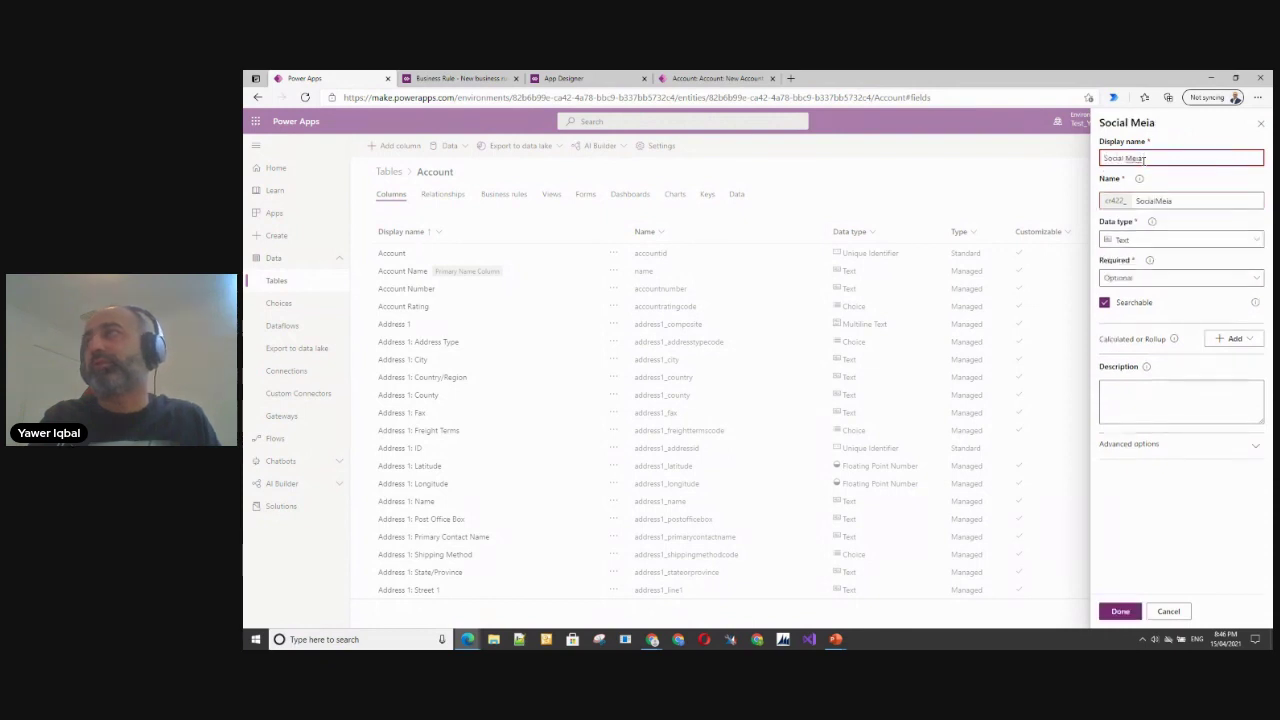
key("BackSpace")
key("BackSpace")
type("dia Channel")
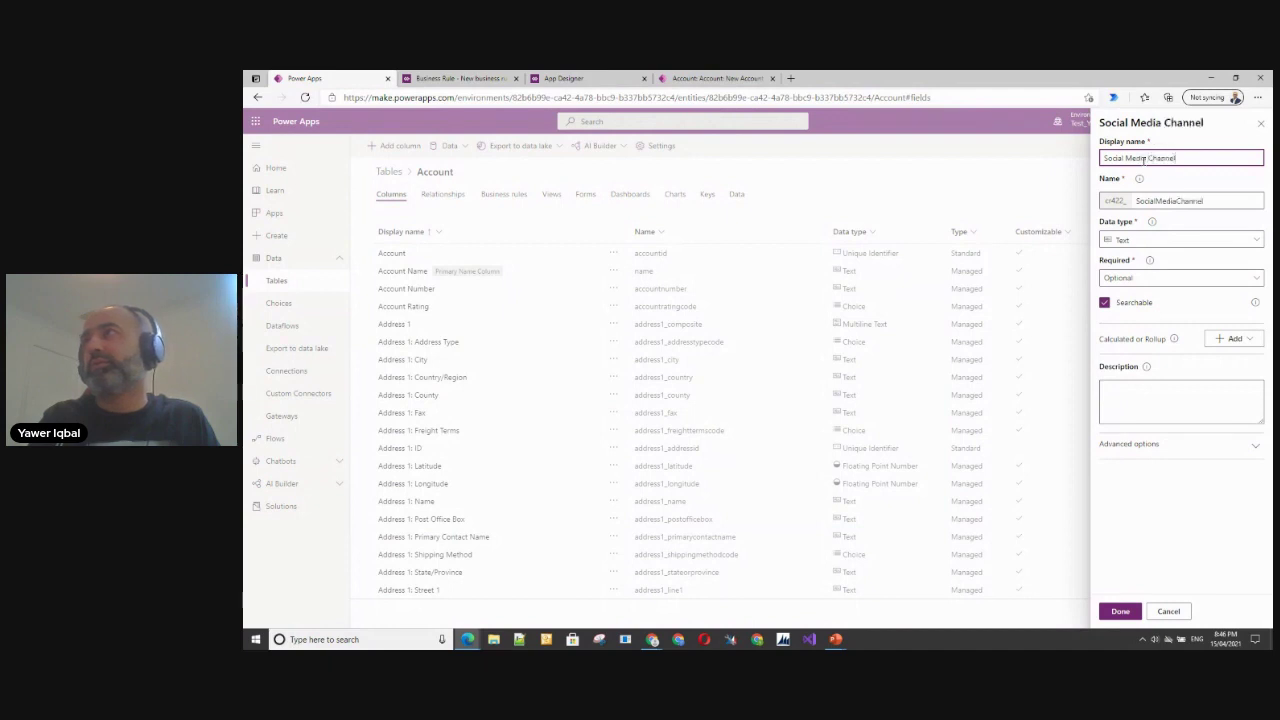
type("s Used")
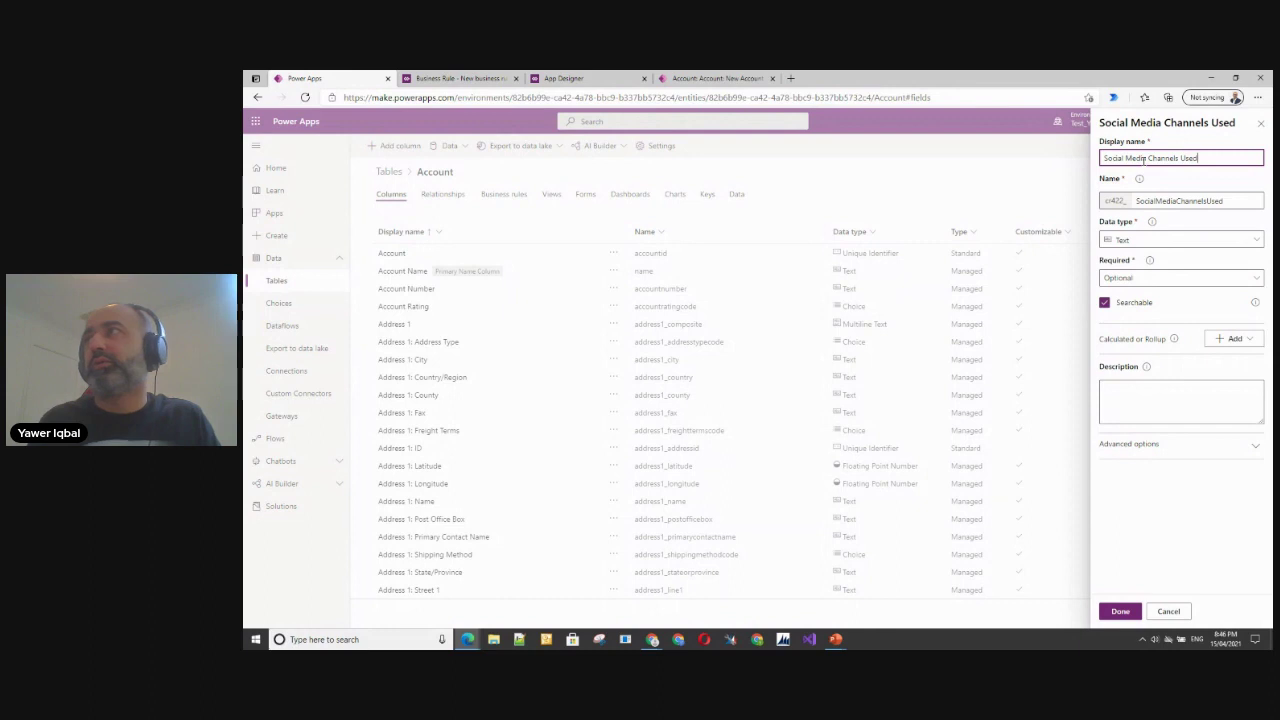
Step: Set the new column's data type to Choices and start a new choice for it
left_click(1150, 242)
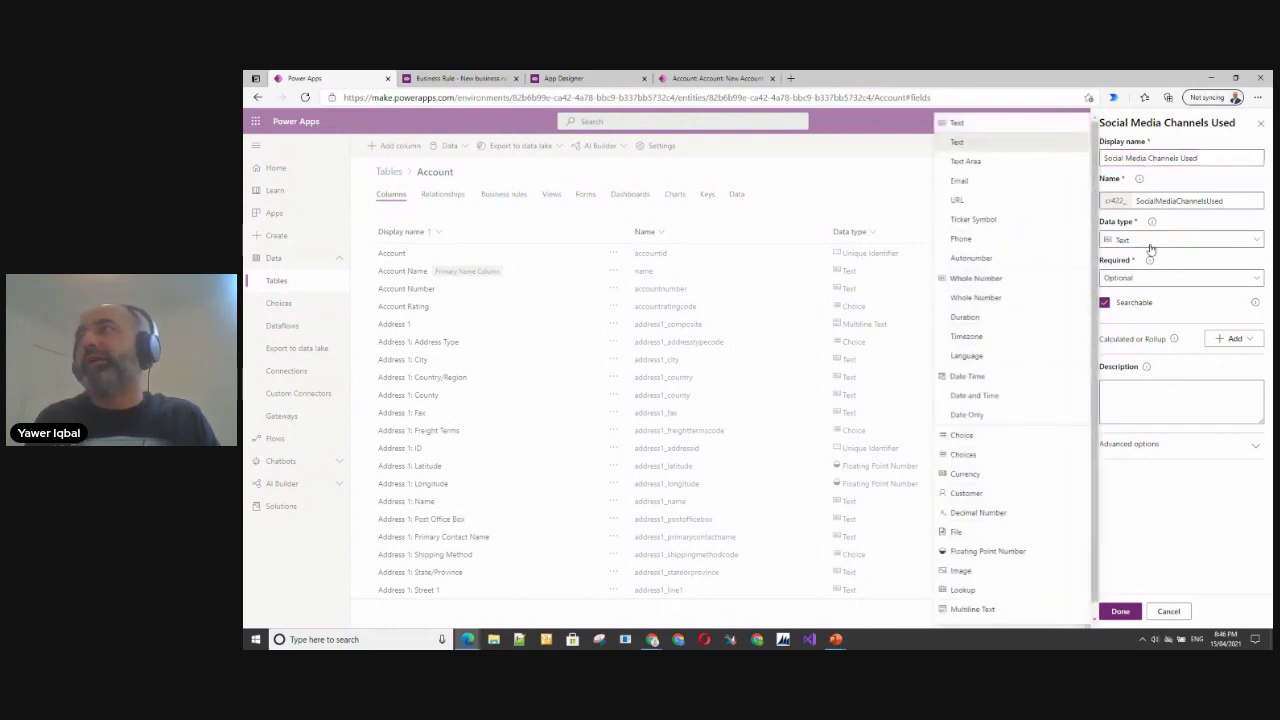
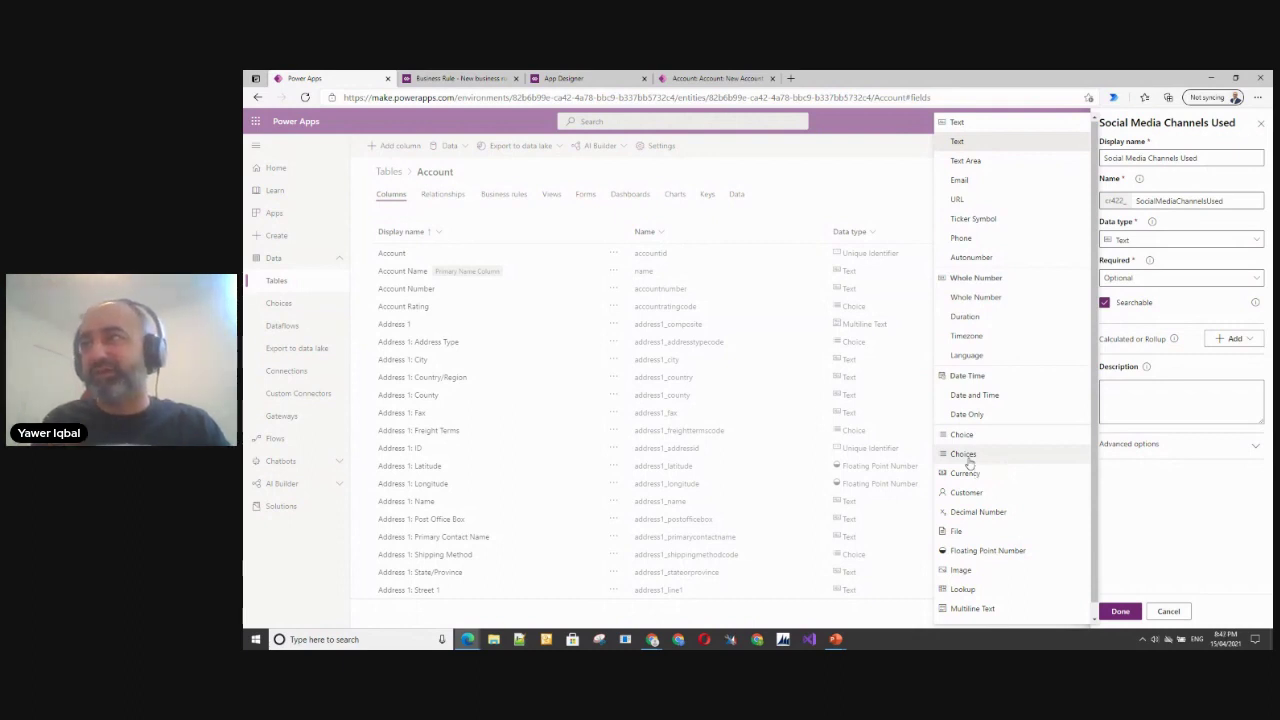
left_click(964, 455)
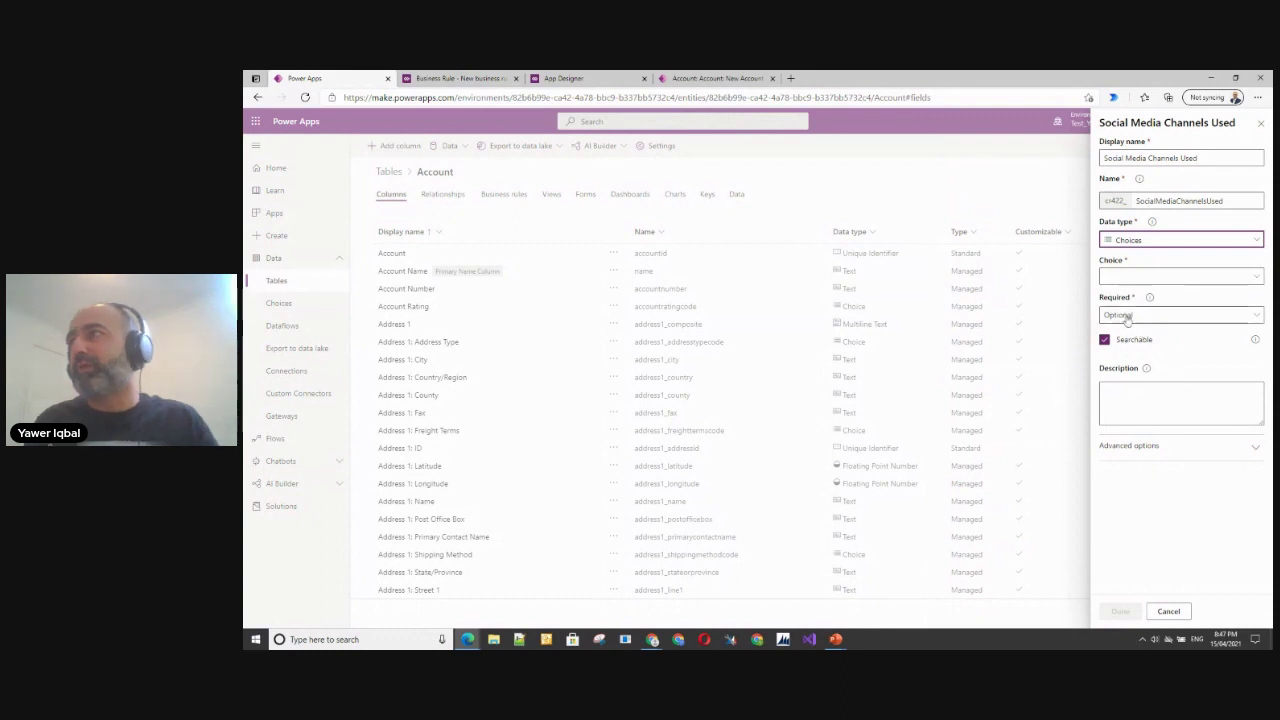
left_click(1127, 277)
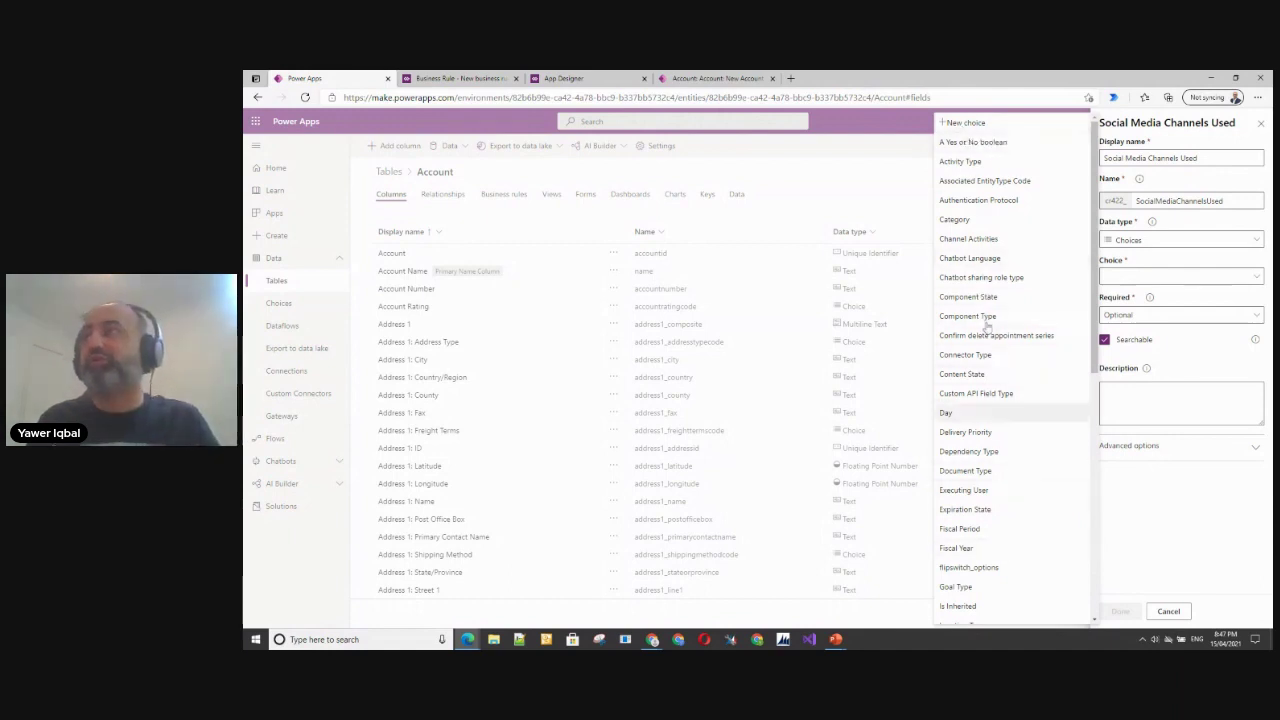
left_click(963, 125)
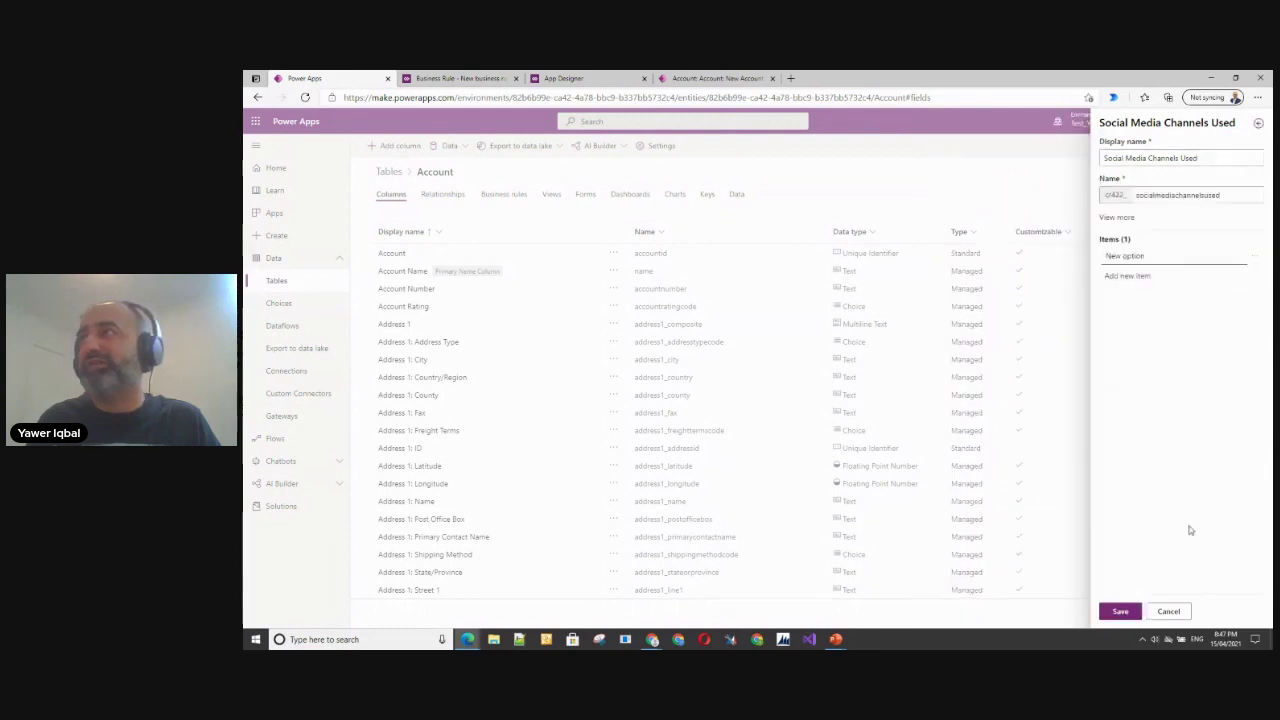
Step: Define the first two items of the Social Media Channels Used choice as FB and Linkedin
double_click(1138, 255)
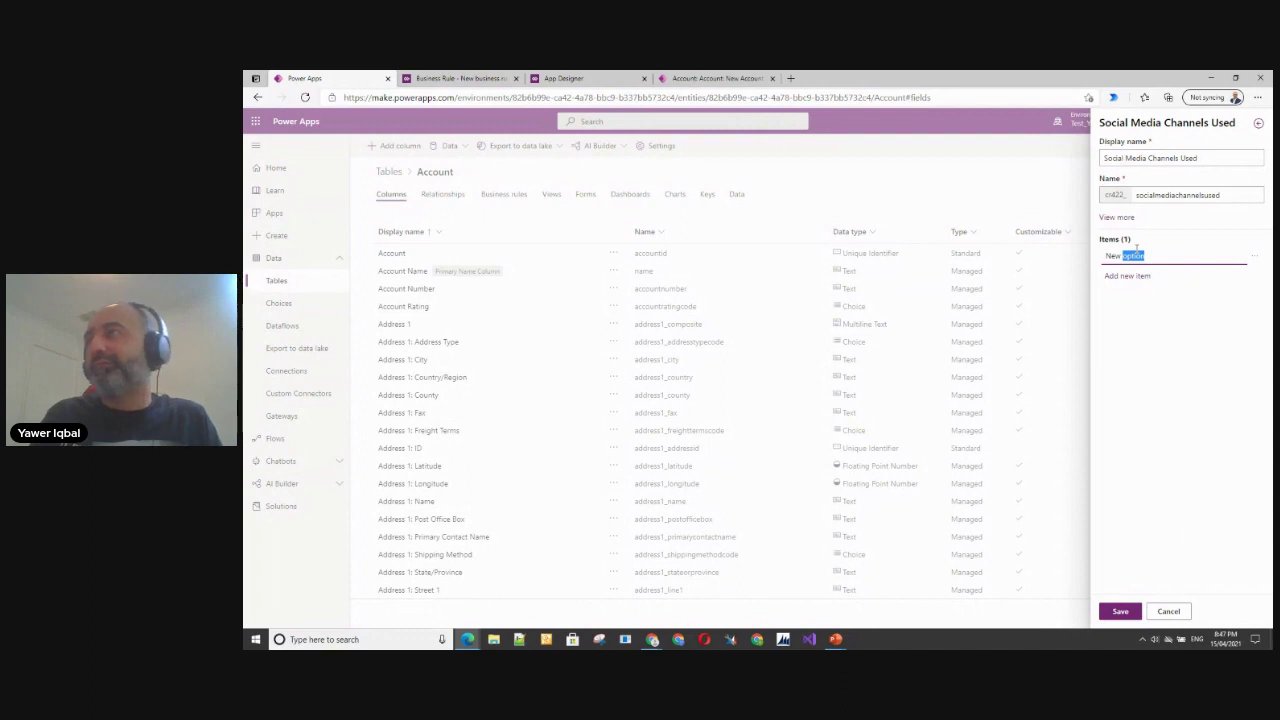
type("N")
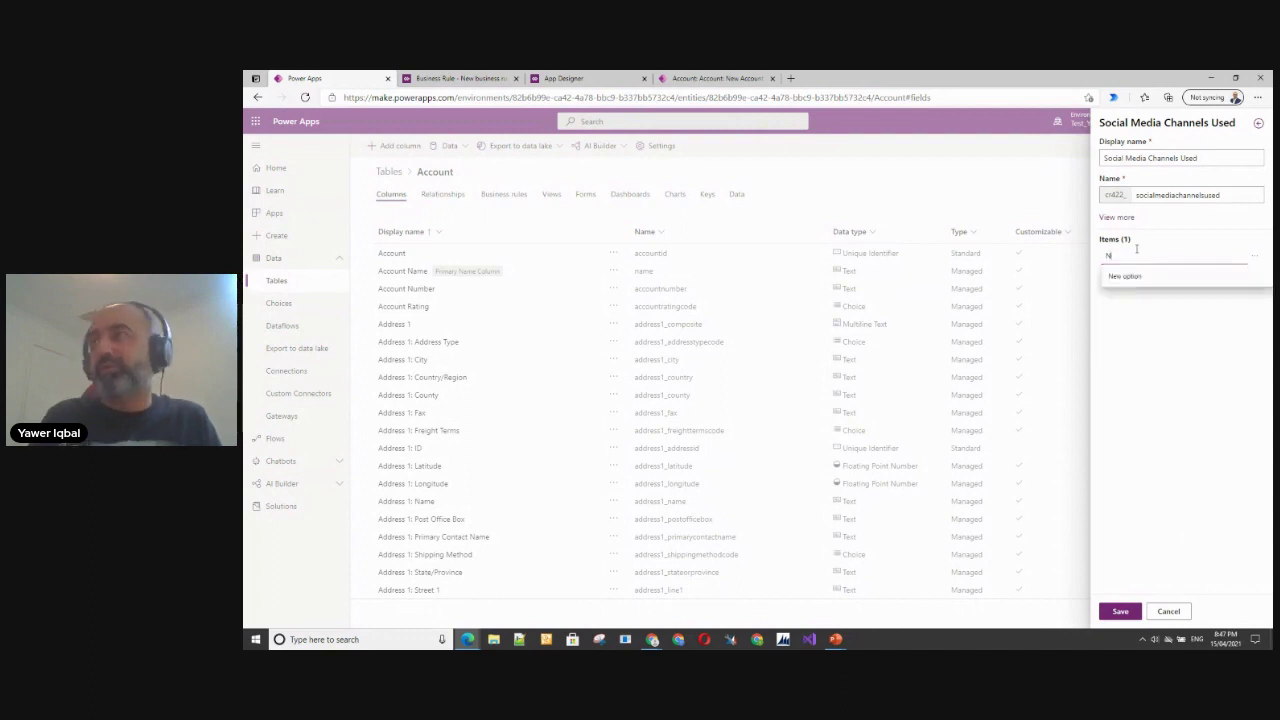
key("BackSpace")
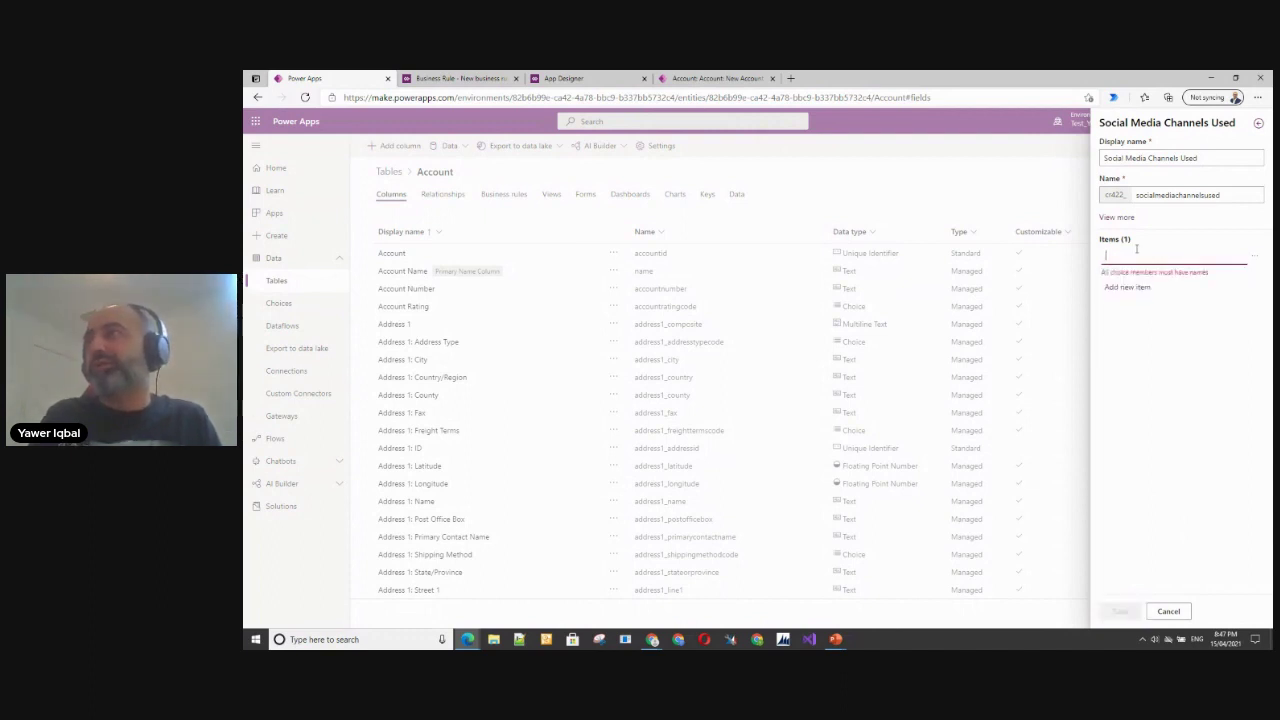
type("FB")
key("Return")
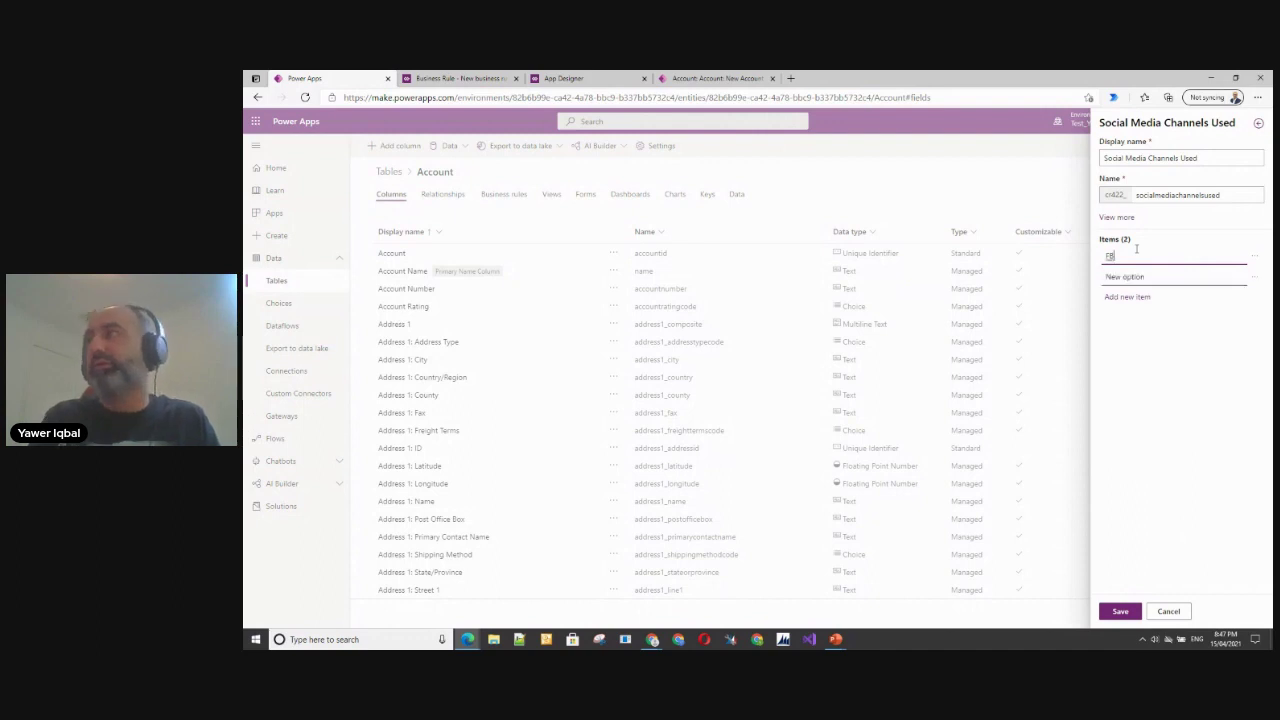
left_click(1123, 274)
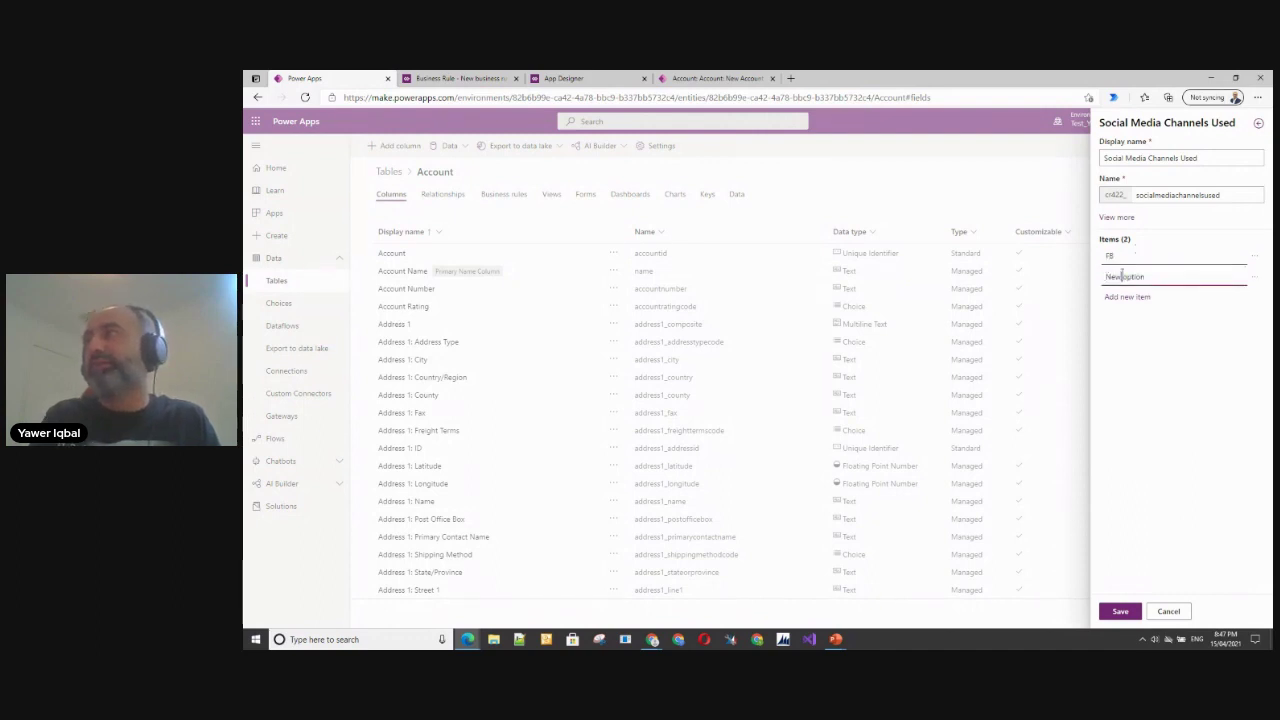
triple_click(1123, 275)
type("Li")
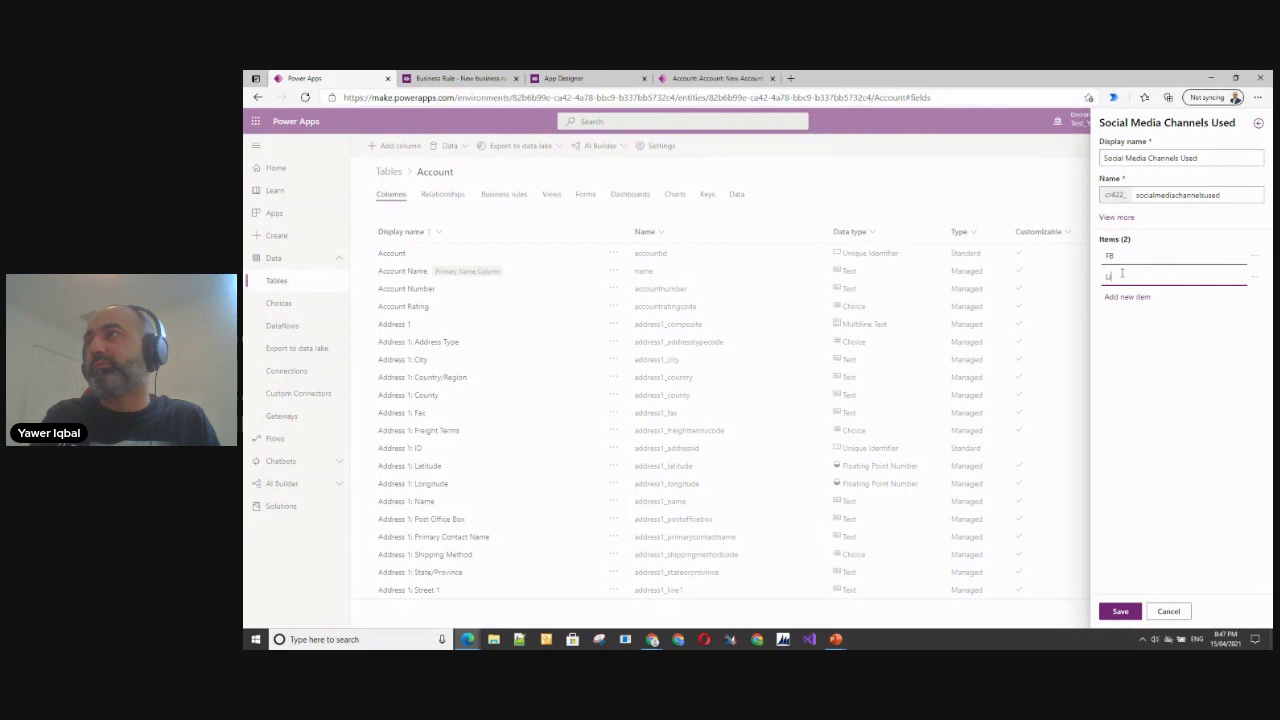
type("nkedIn")
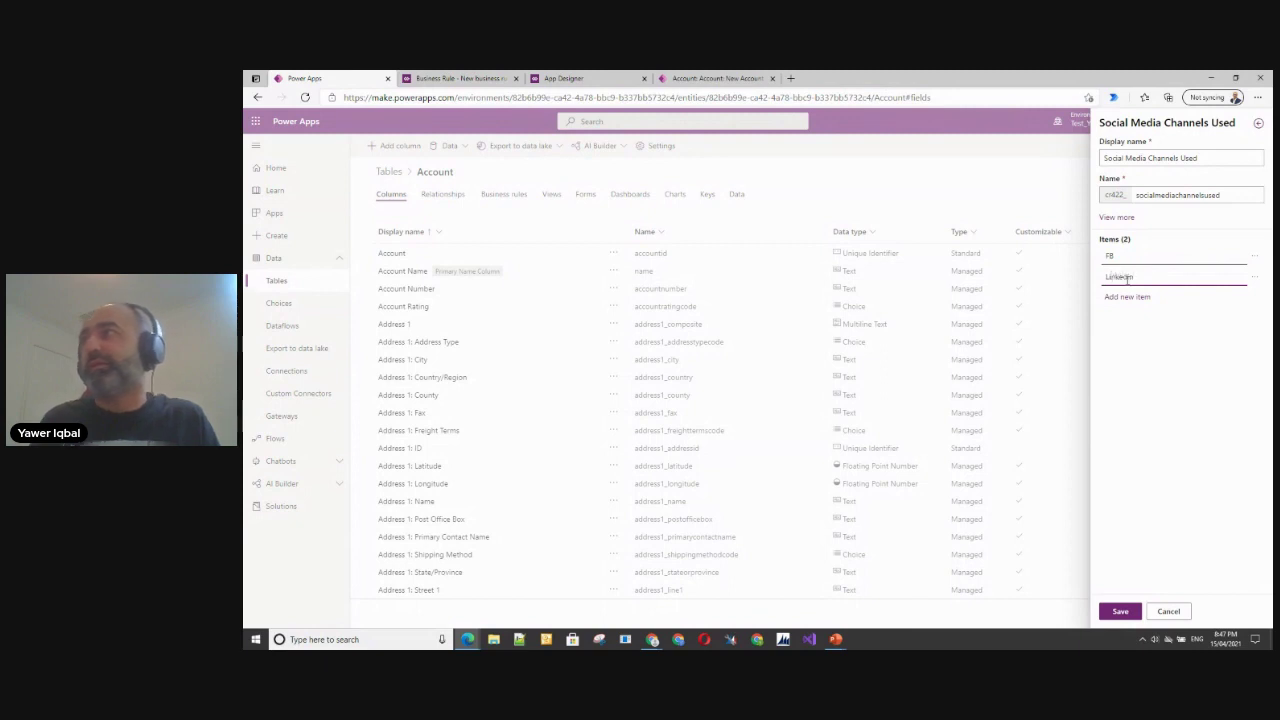
Step: Add a third item named Twitter to the Social Media Channels Used choice
left_click(1134, 300)
double_click(1136, 297)
key("BackSpace")
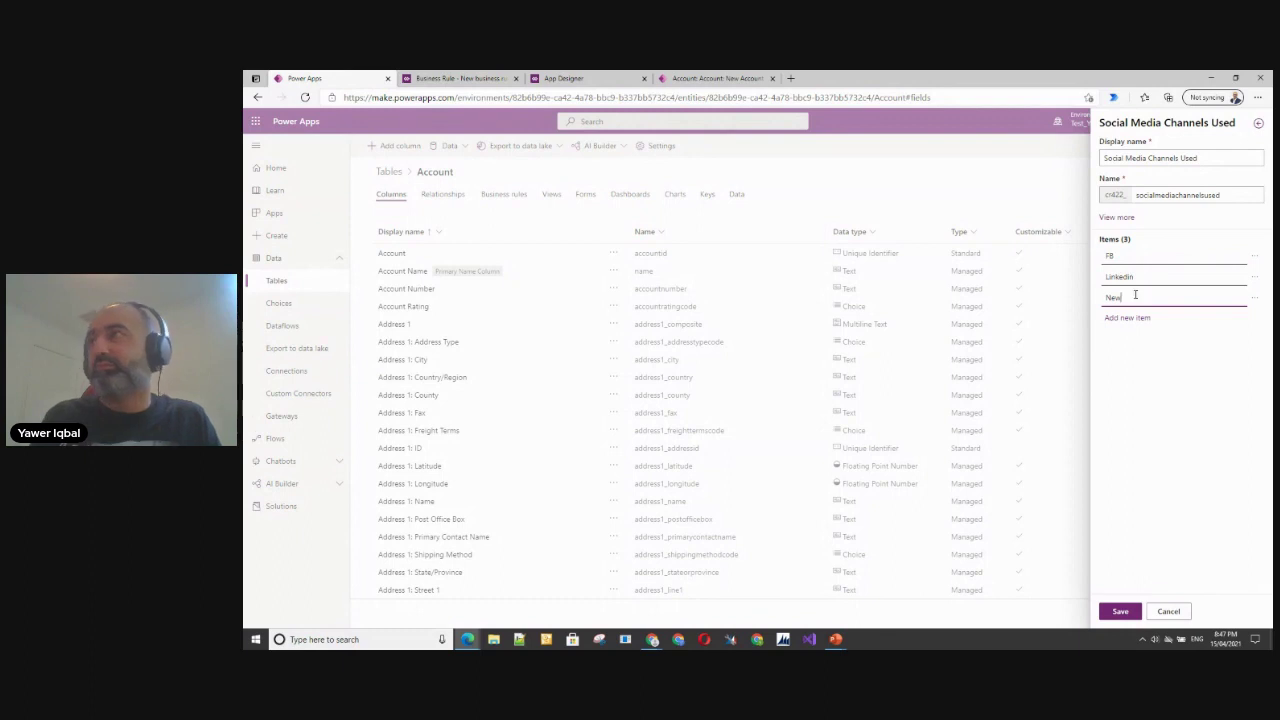
key("BackSpace")
type("T")
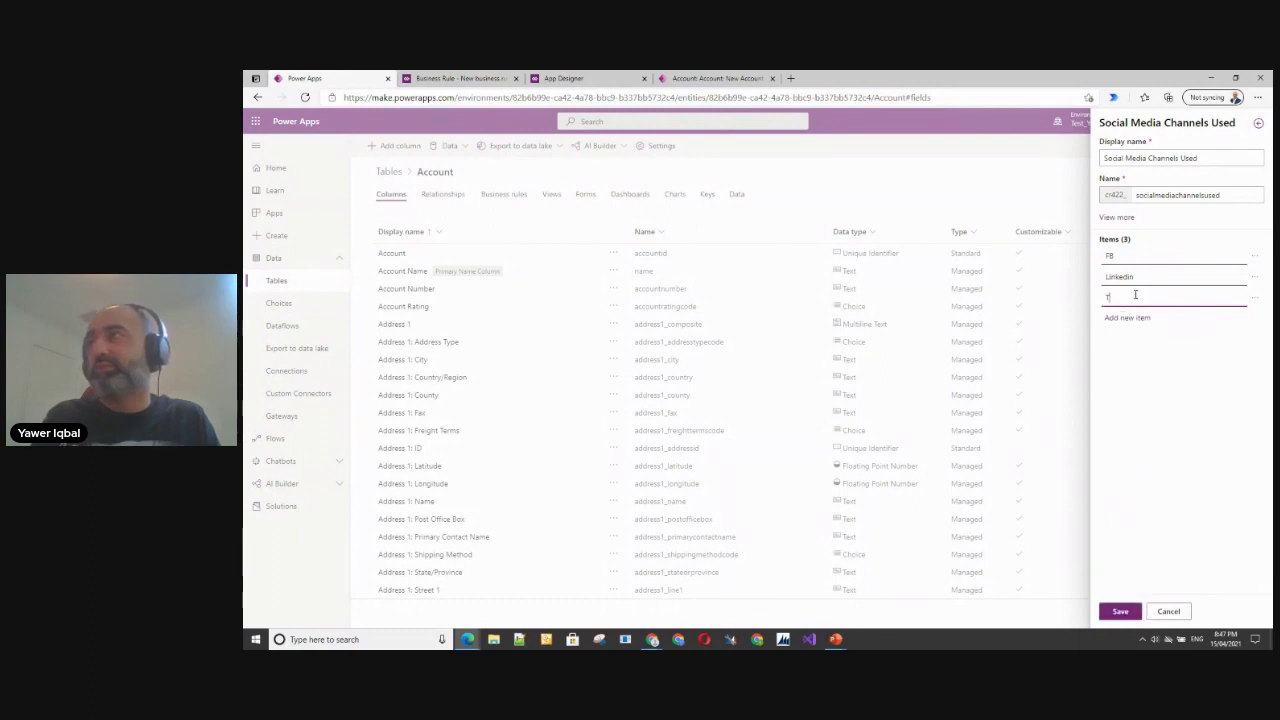
type("witter")
Step: Save the new choice, finish the Social Media Channels Used column, and save the Account table
left_click(1120, 612)
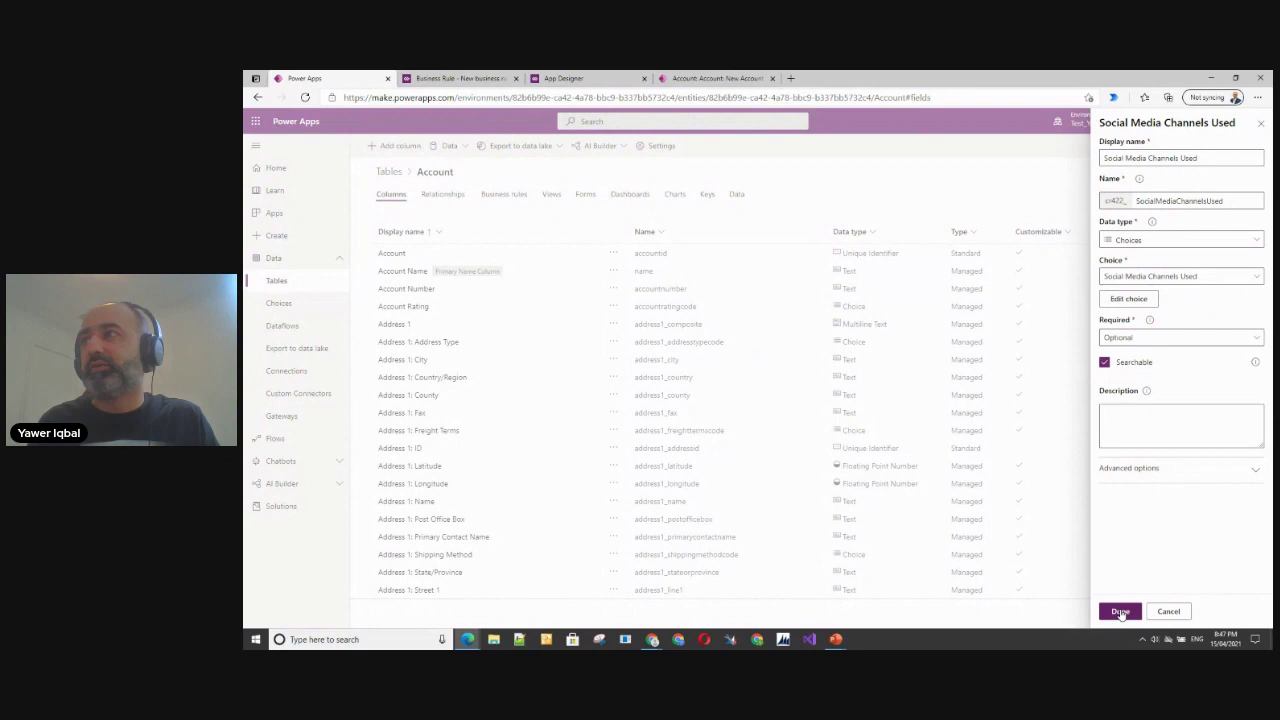
left_click(1121, 612)
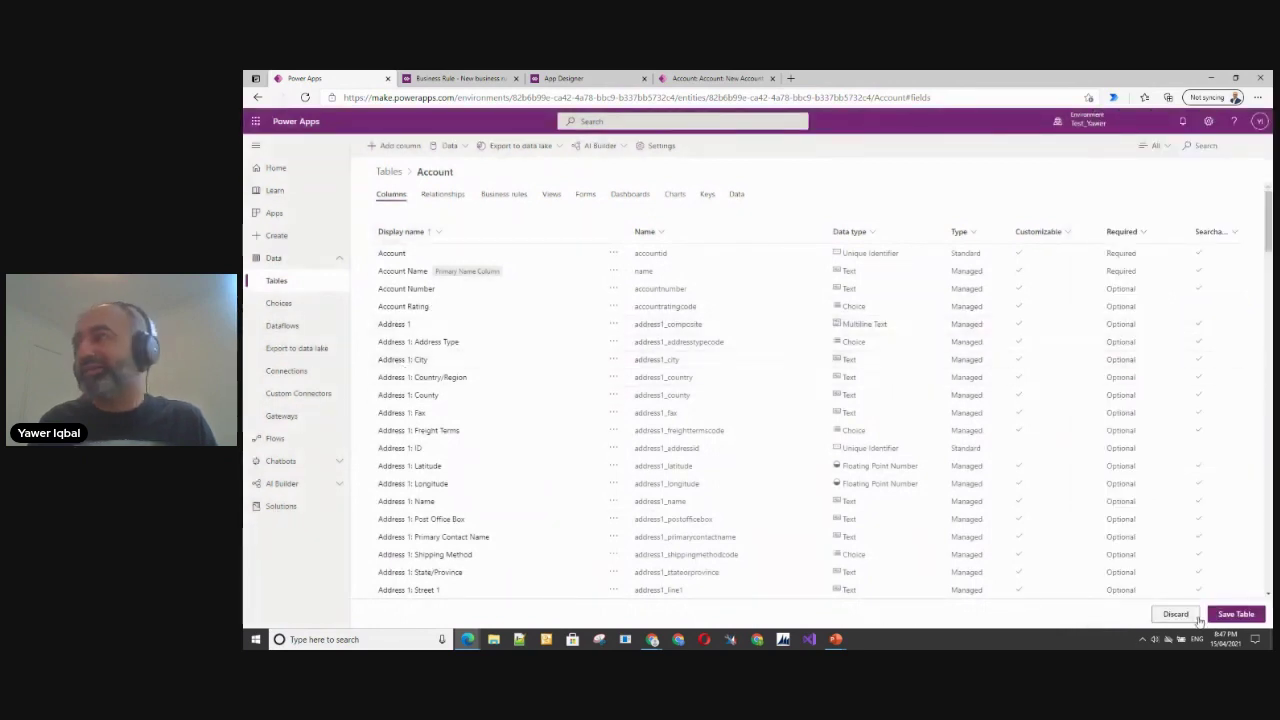
left_click(1236, 614)
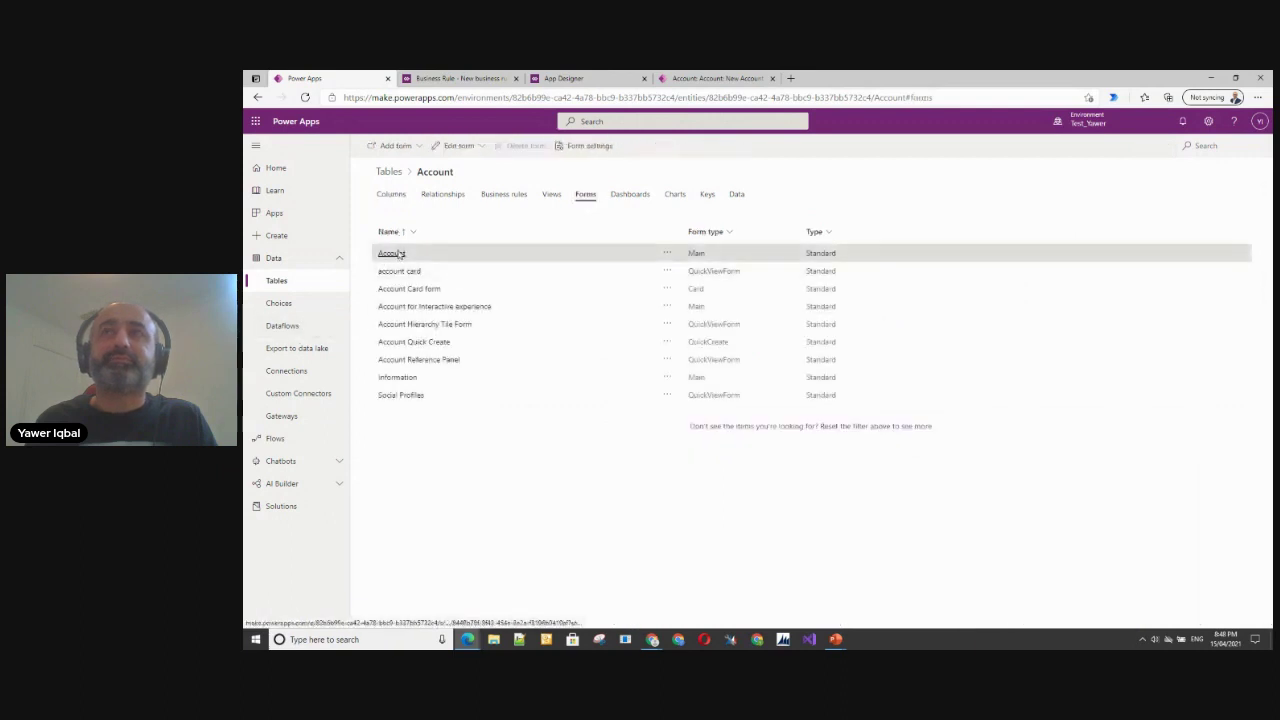
Step: Open the Account main form for editing and show the table columns available for its Summary tab
left_click(396, 254)
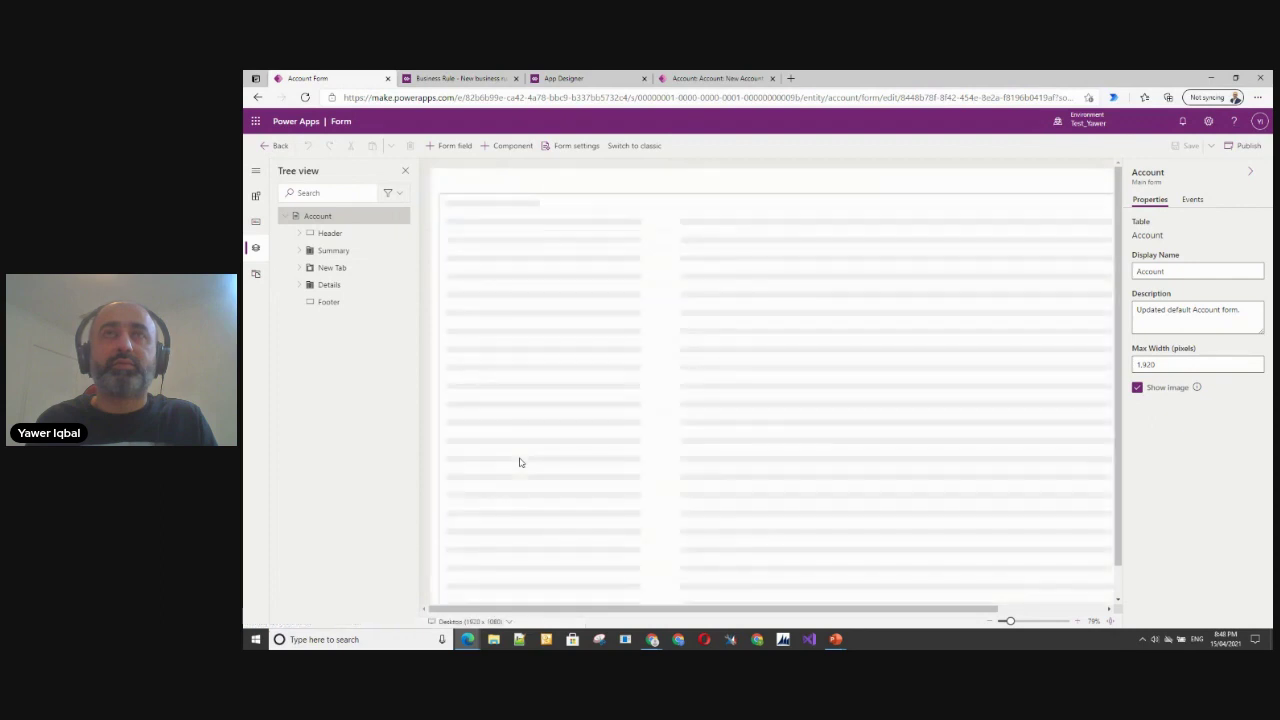
left_click(323, 253)
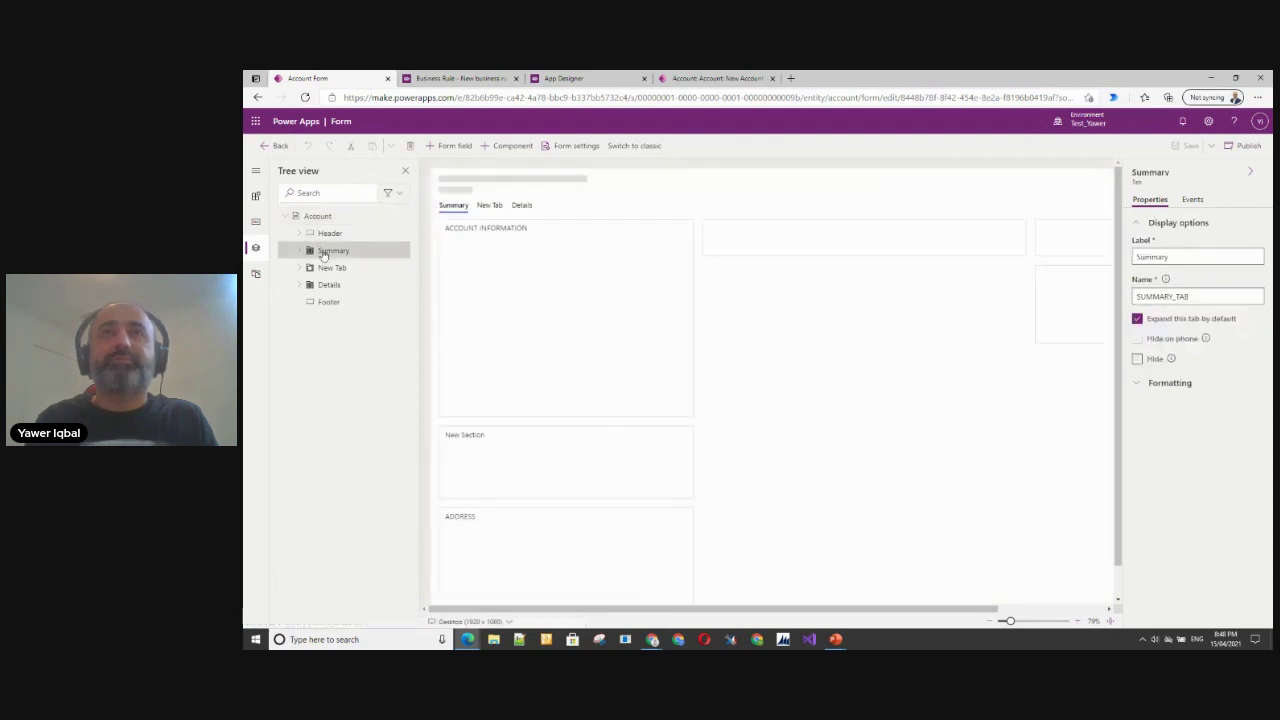
left_click(257, 171)
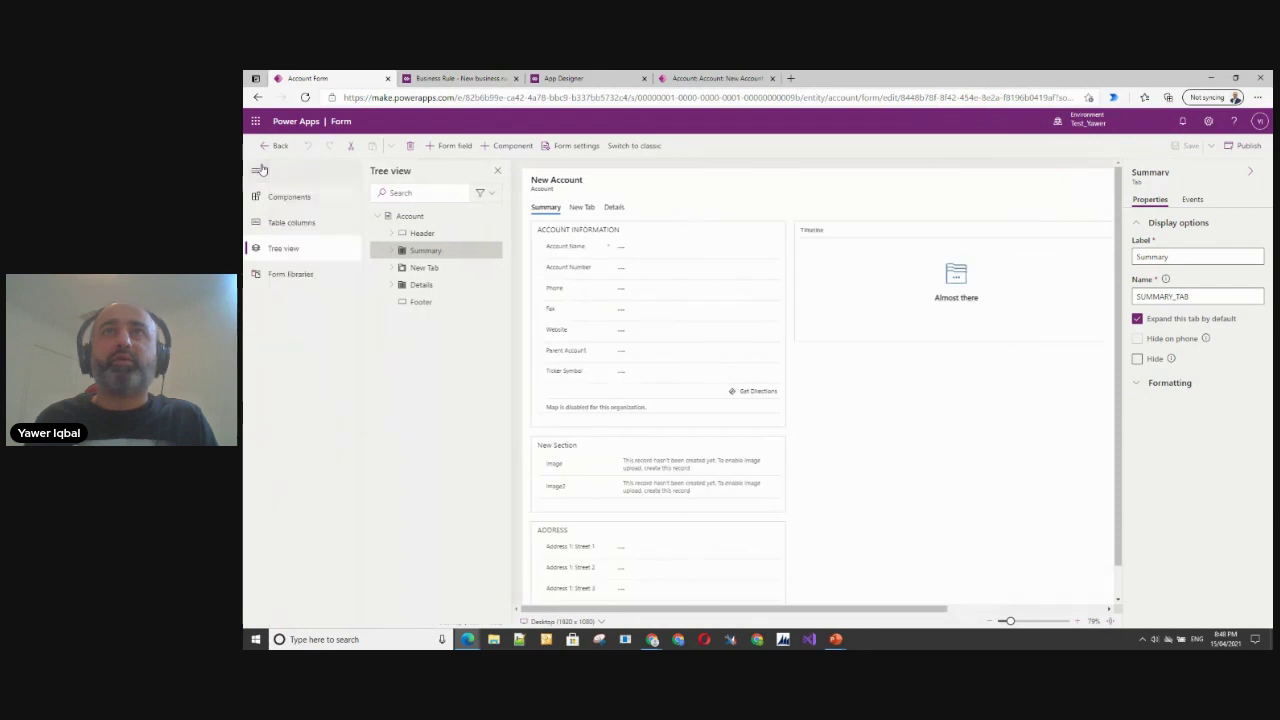
left_click(273, 228)
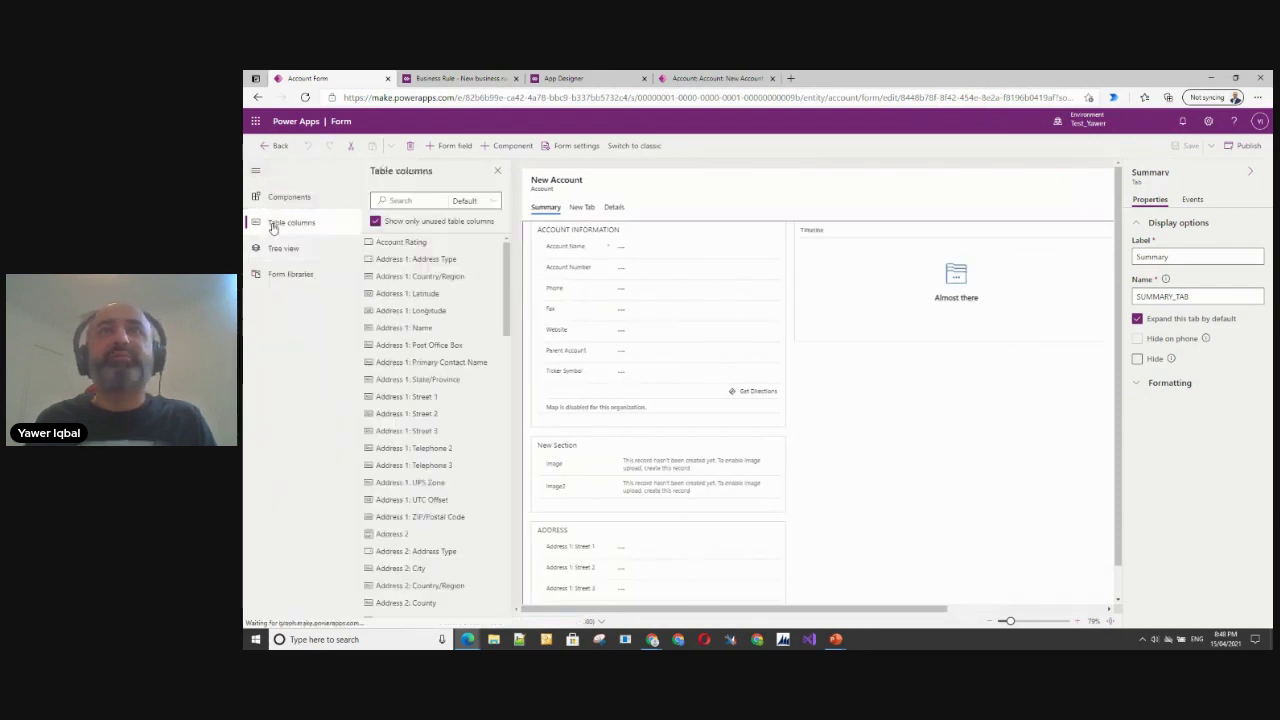
Step: Find the Twitter column and place it in the Account Information section between Website and Parent Account
left_click(421, 200)
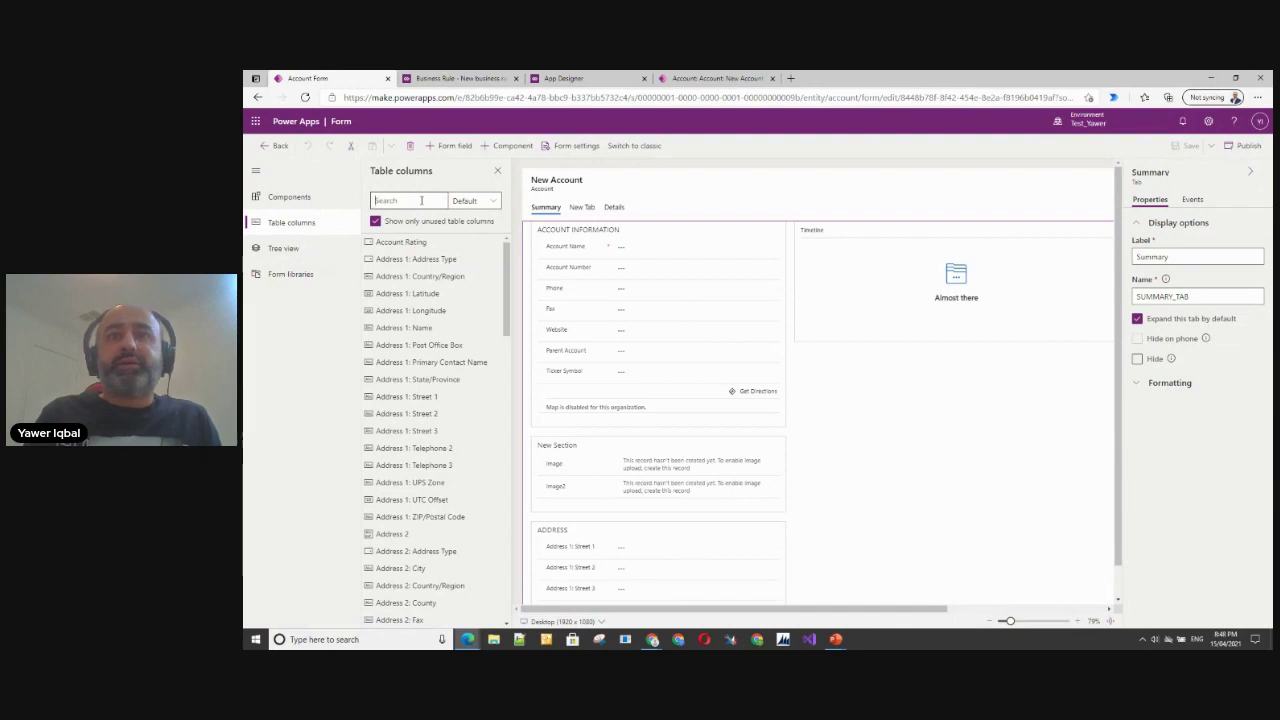
type("e")
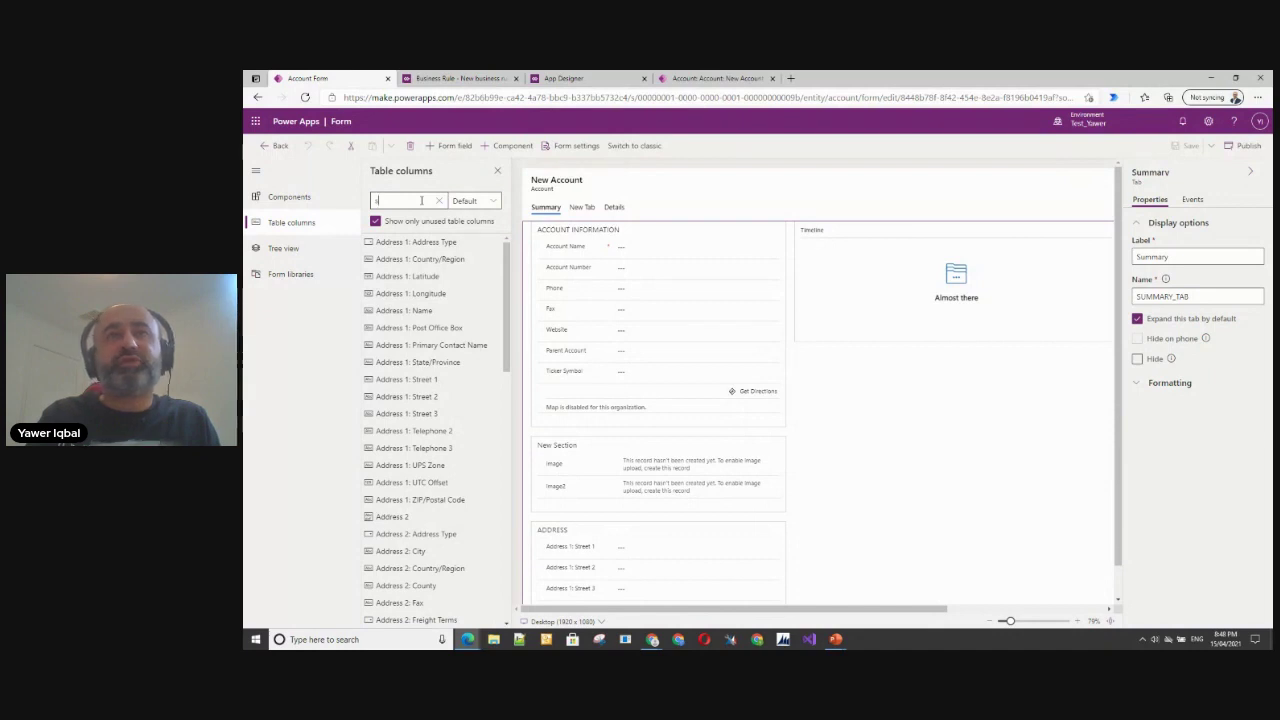
key("BackSpace")
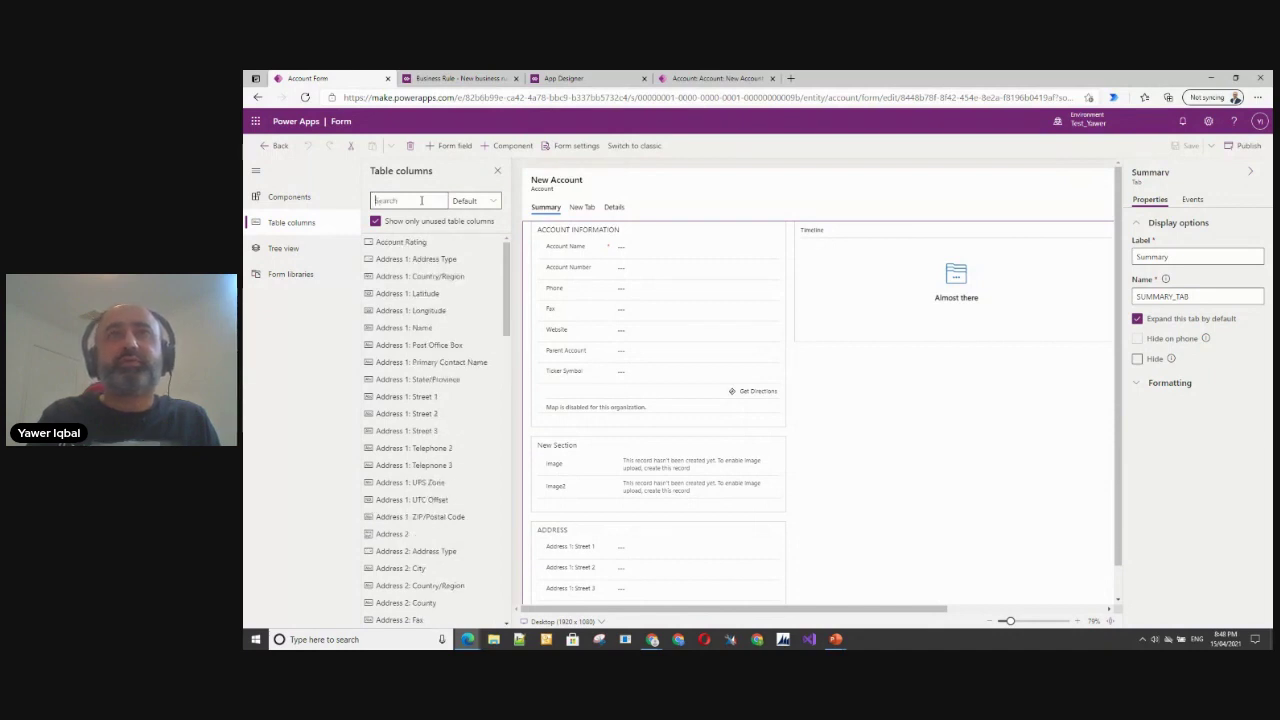
type("twi")
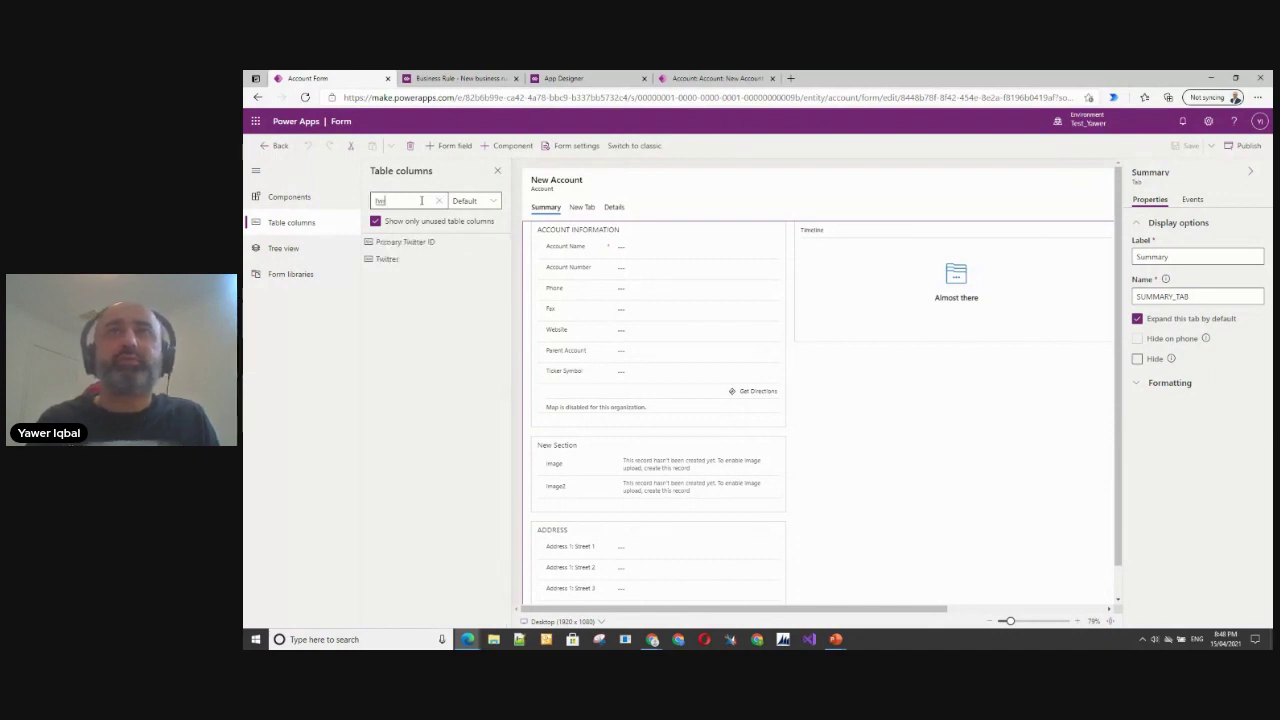
mouse_move(384, 262)
left_click_drag(384, 262, 599, 342)
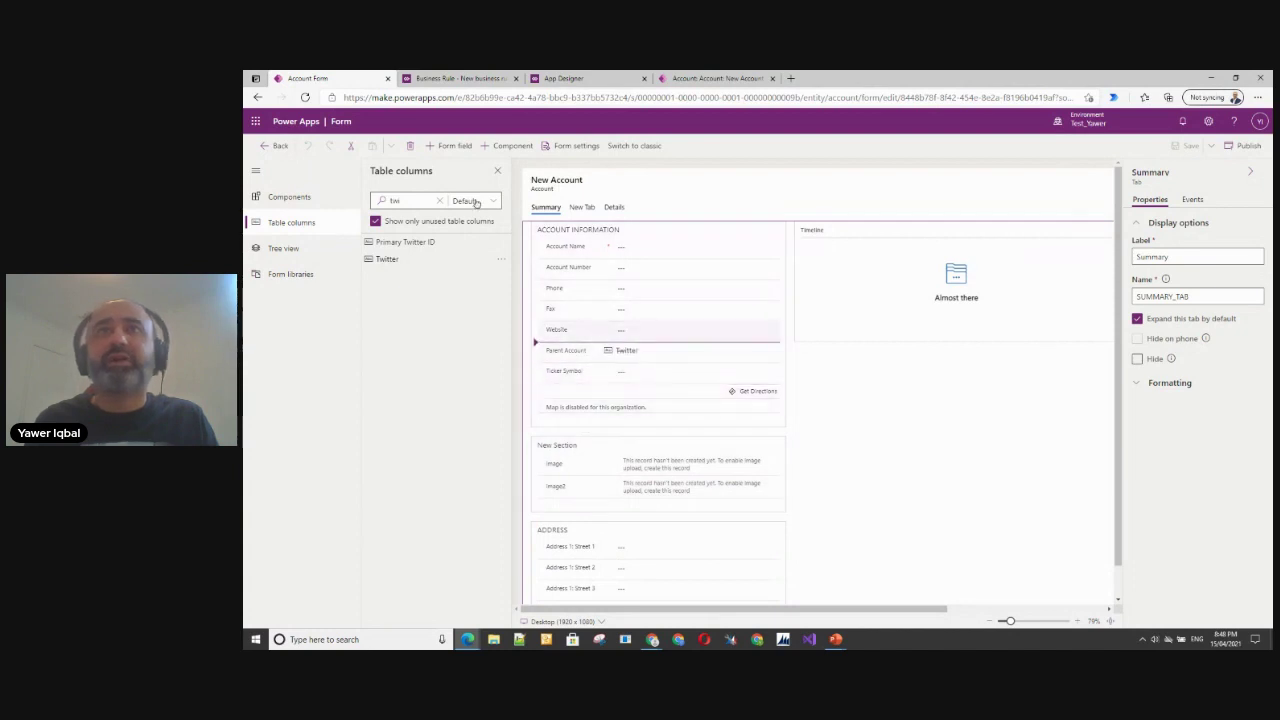
Step: Find the Social Media Channels Used column and place it in the Account Information section between Twitter and Parent Account
left_click(403, 201)
type("socia")
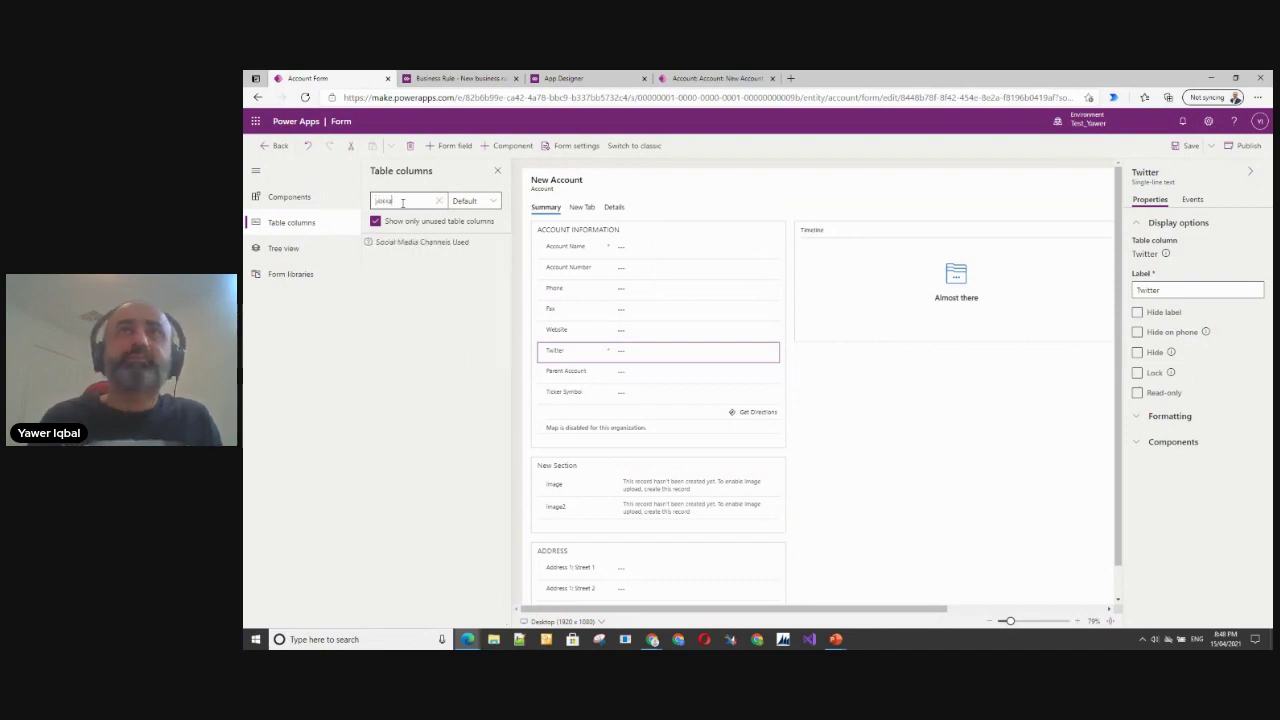
double_click(403, 201)
type("yawe")
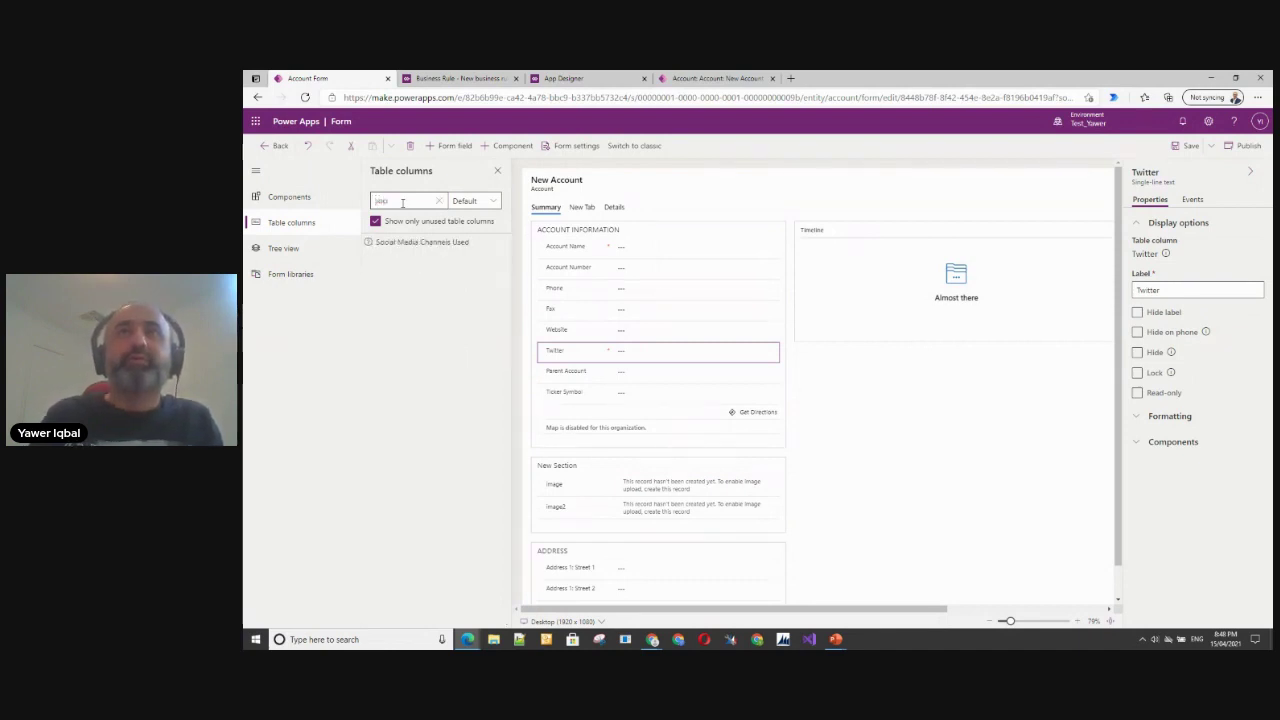
key("BackSpace")
key("BackSpace")
key("BackSpace")
type("medi")
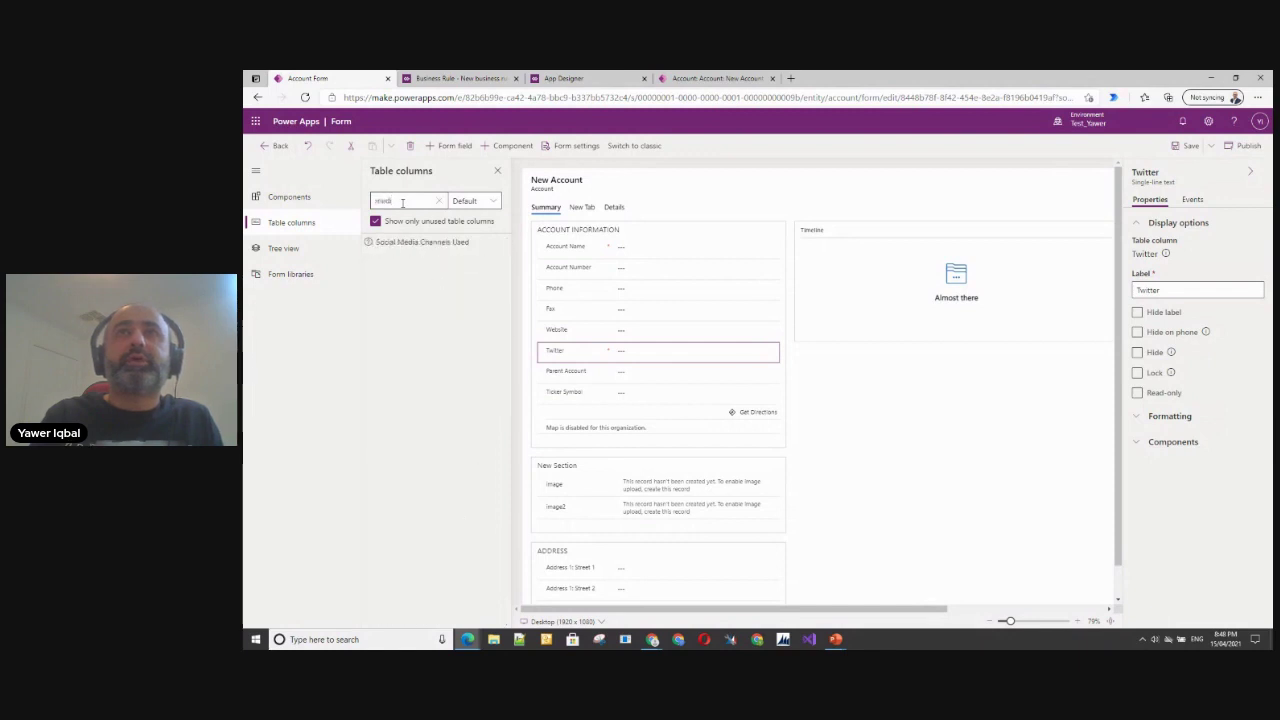
double_click(403, 202)
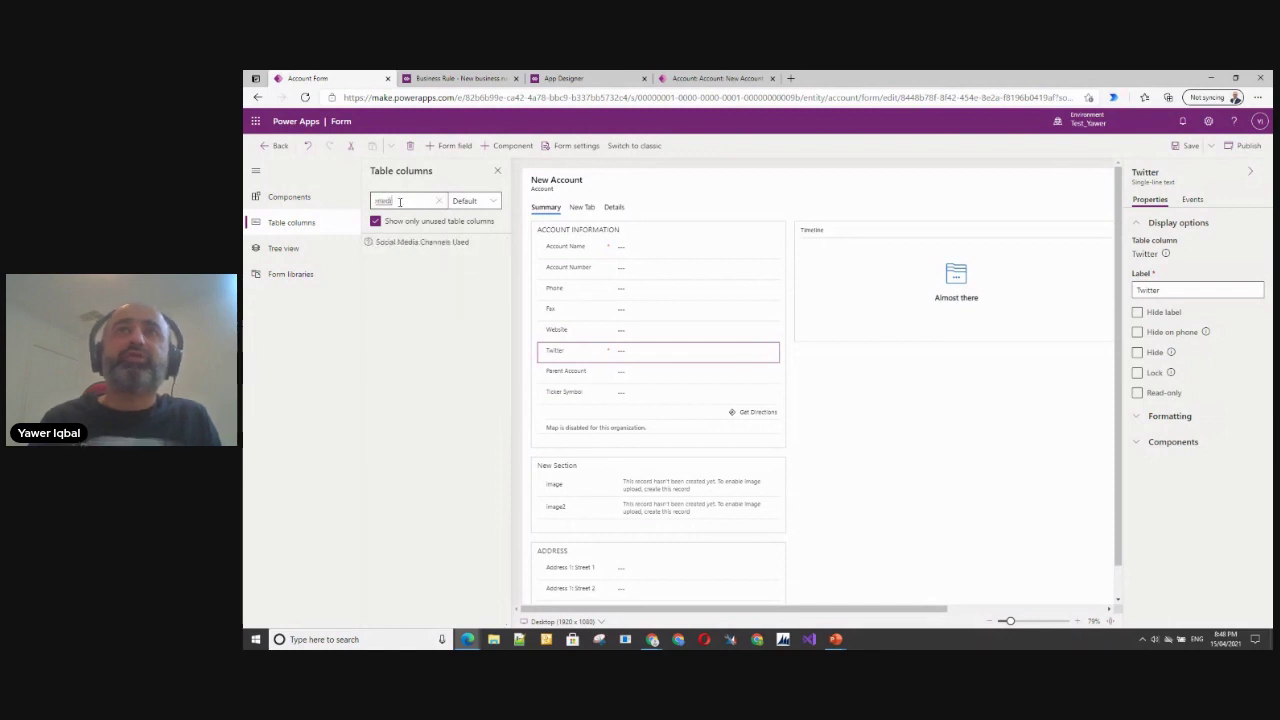
mouse_move(407, 233)
left_mouse_down()
mouse_move(580, 368)
mouse_move(614, 372)
left_mouse_up()
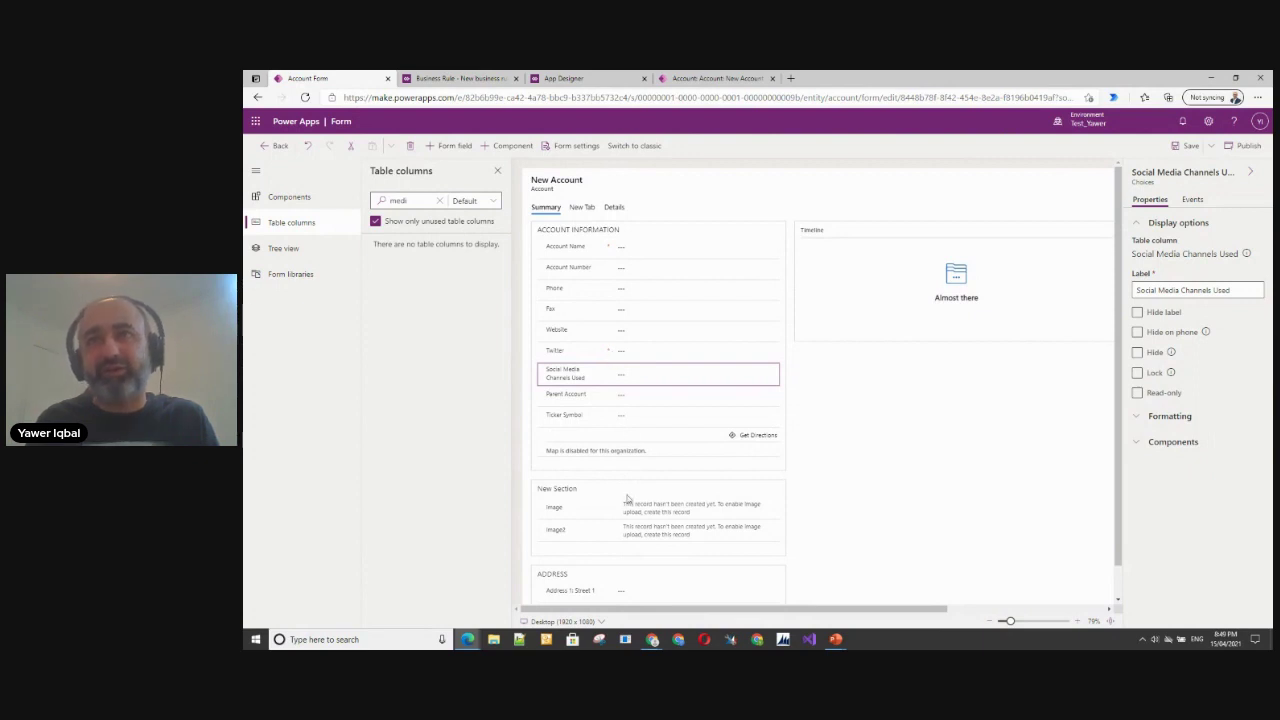
Step: Hide the Ticker Symbol field and hide the label of New Section on the Summary tab
left_click(575, 423)
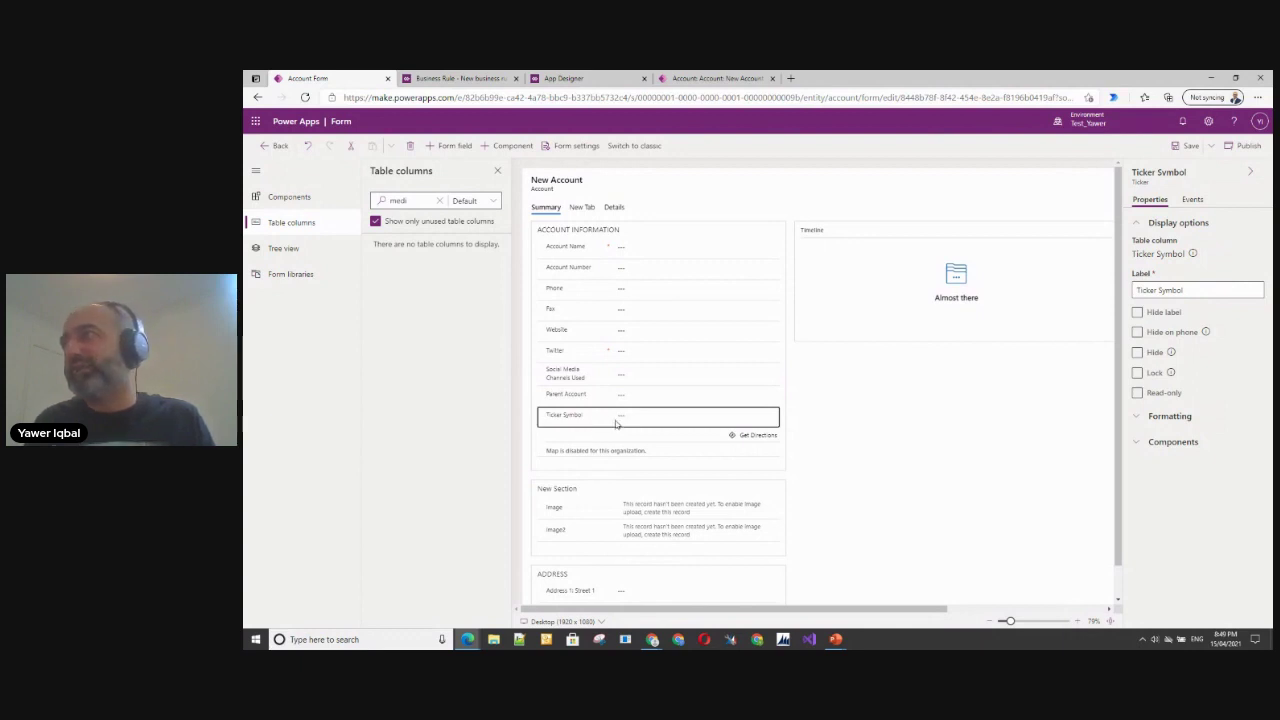
left_click(1137, 352)
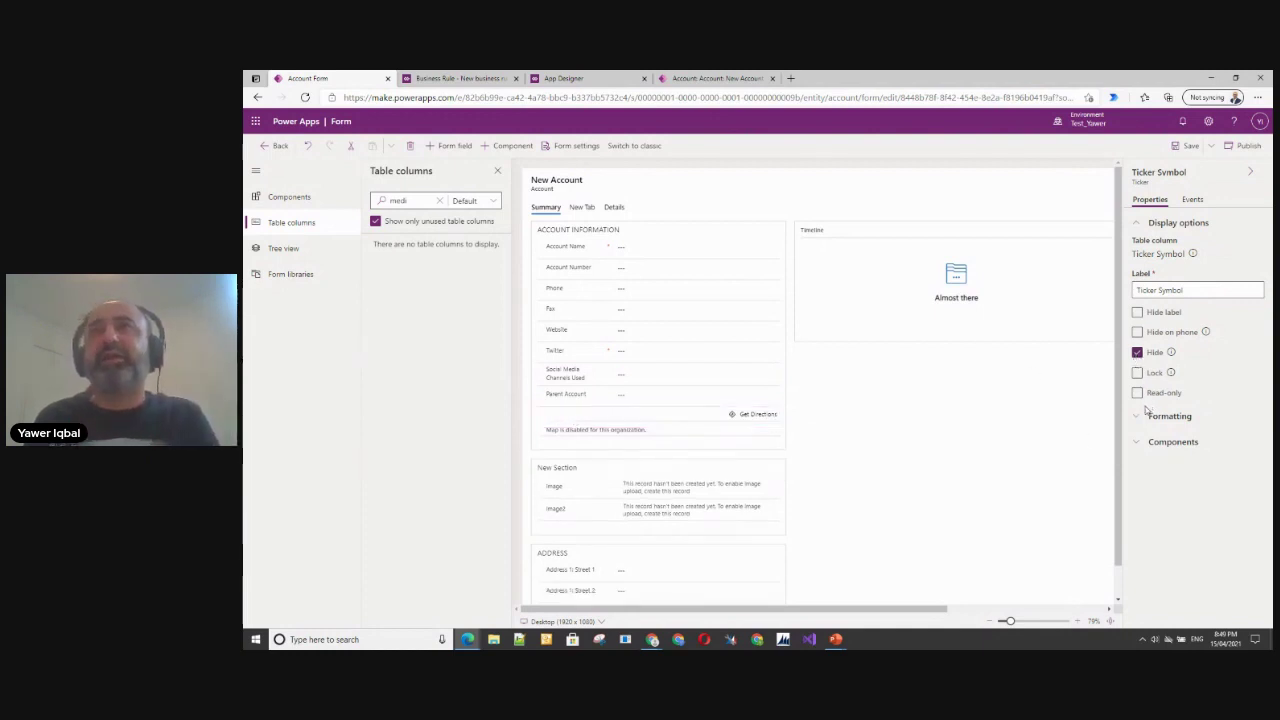
left_click(566, 482)
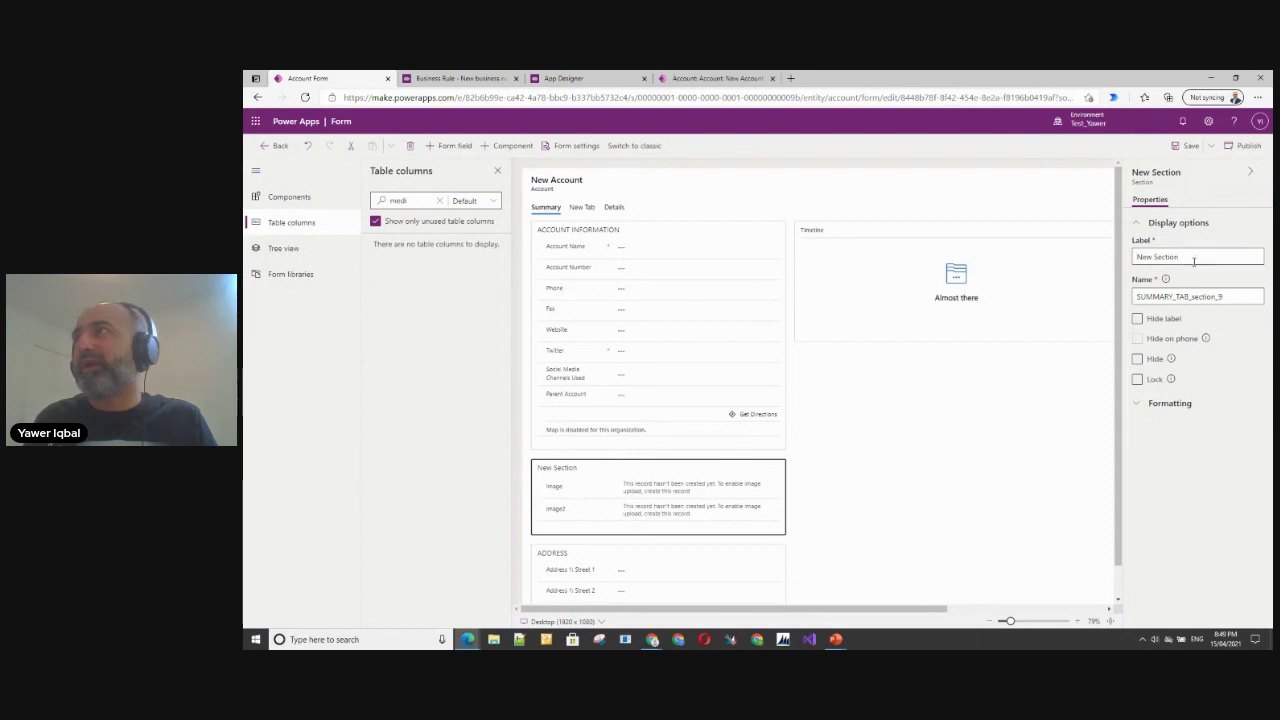
left_click_drag(1196, 256, 1132, 257)
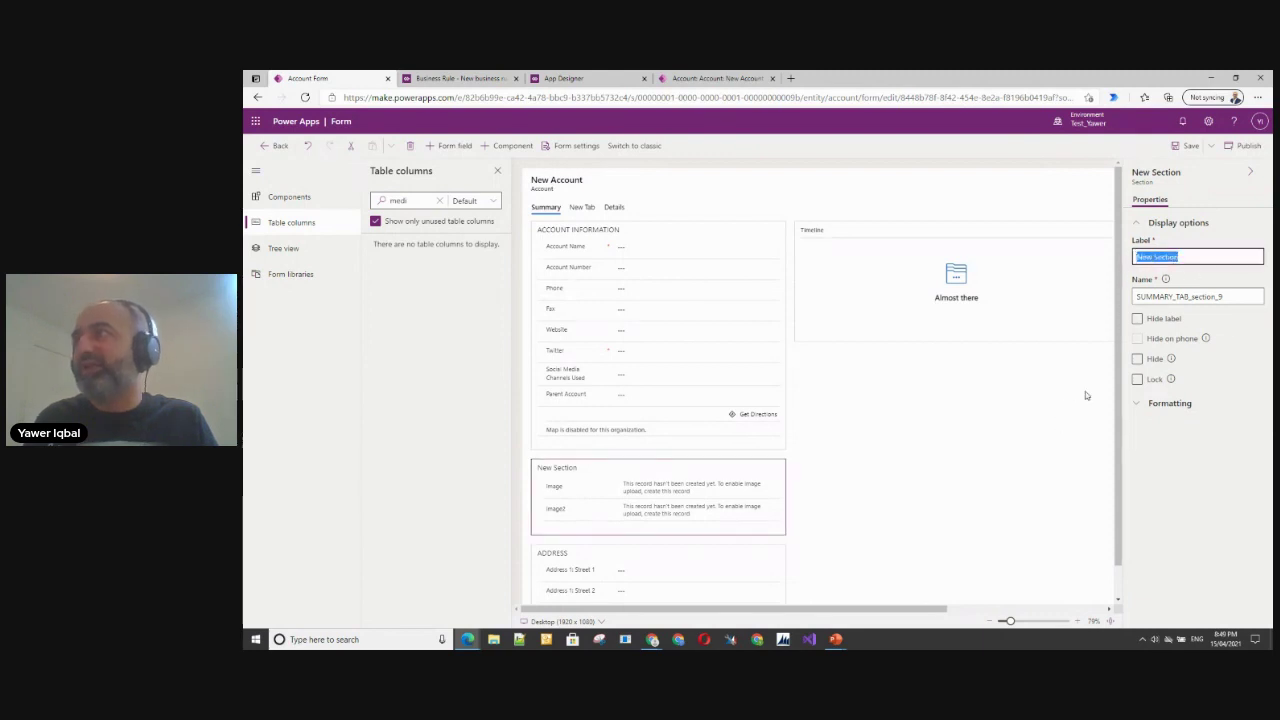
left_click(1137, 319)
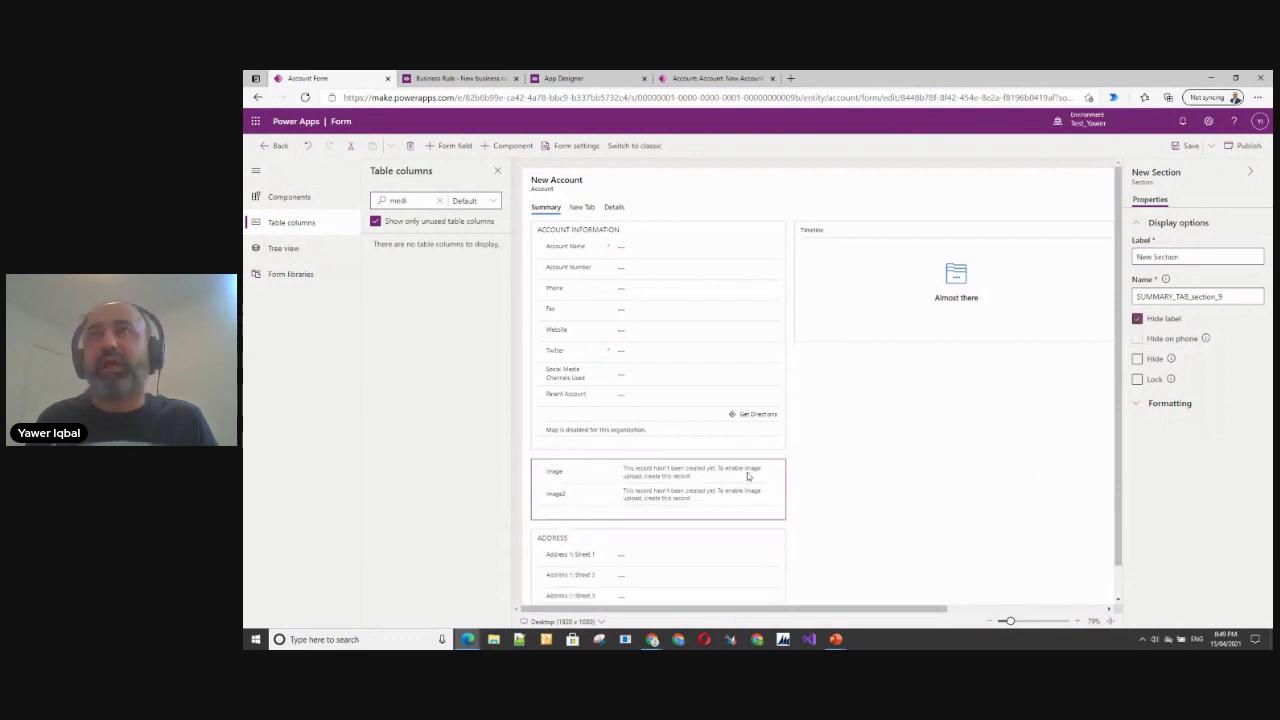
Step: Save and publish the Account form, and reload the running app's New Account page with an emptied cache and hard refresh
left_click(1184, 147)
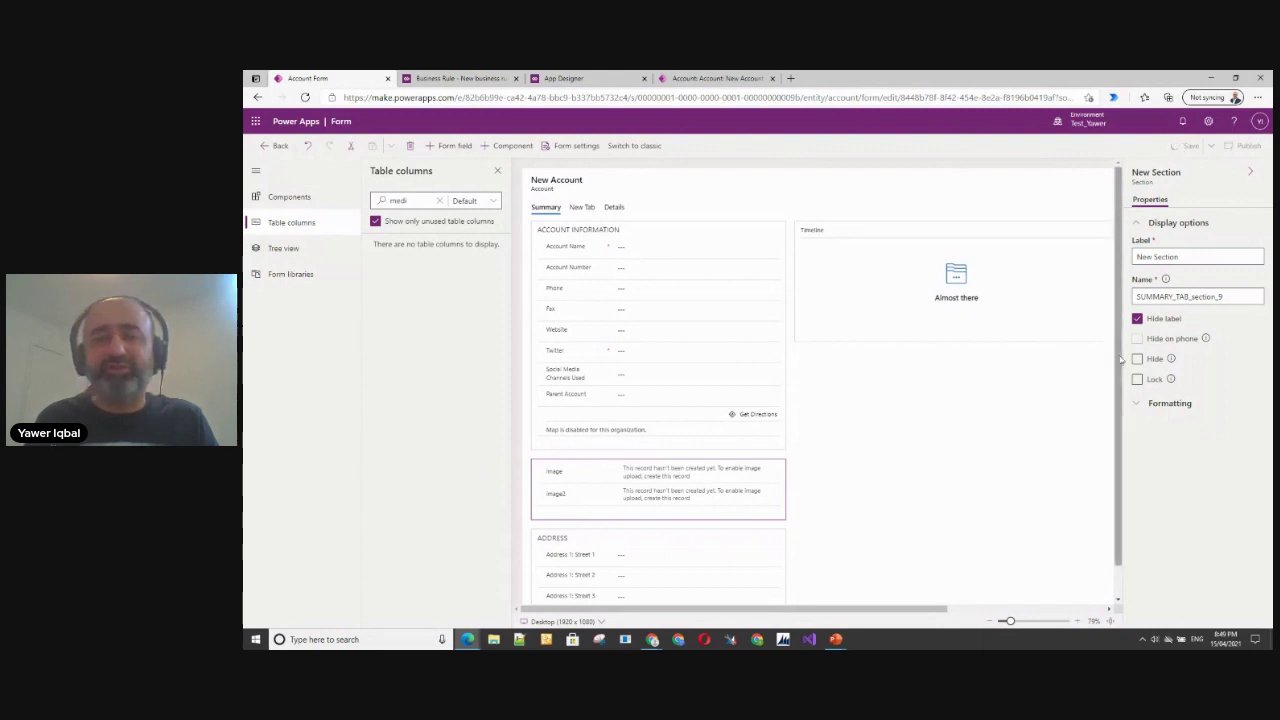
left_click(1245, 146)
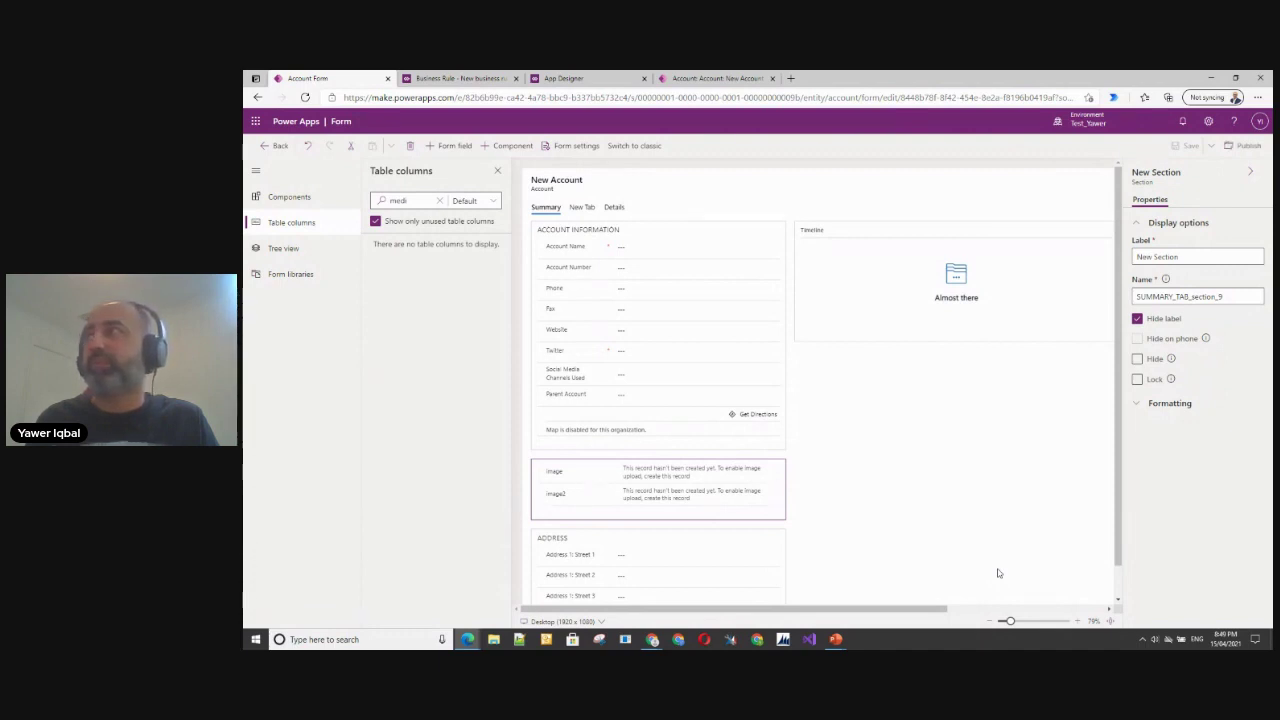
left_click(715, 78)
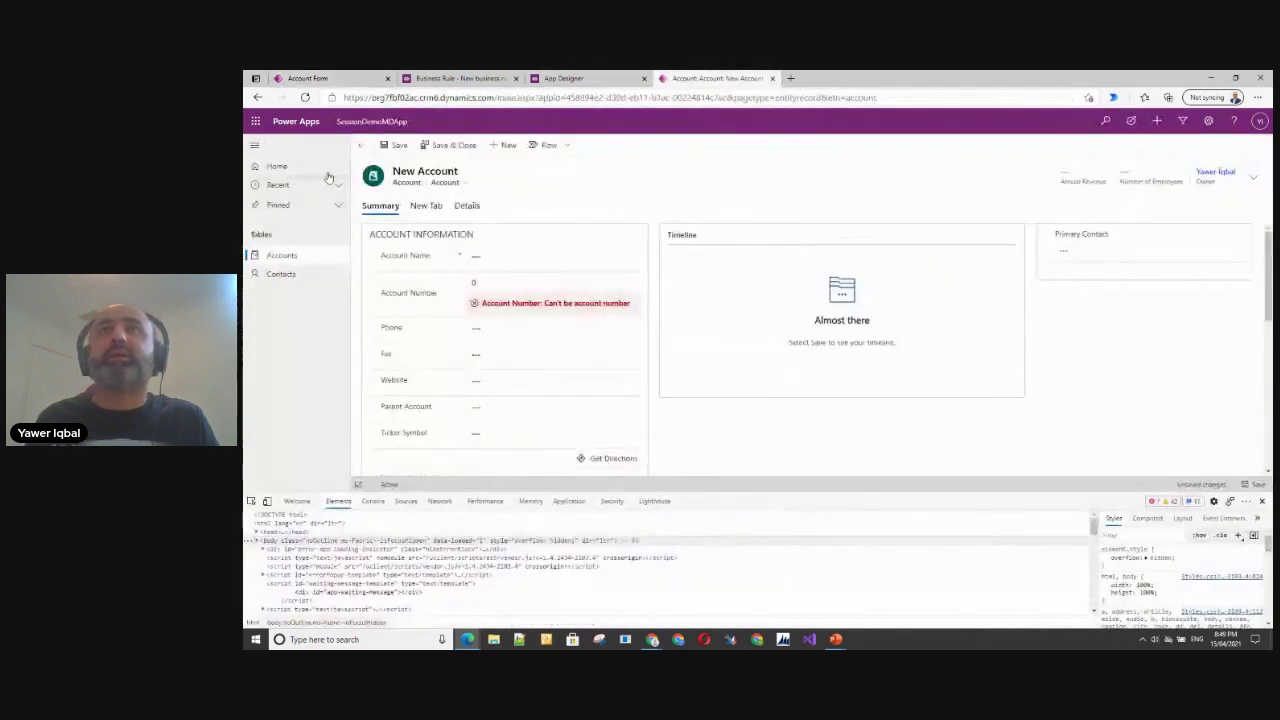
right_click(305, 97)
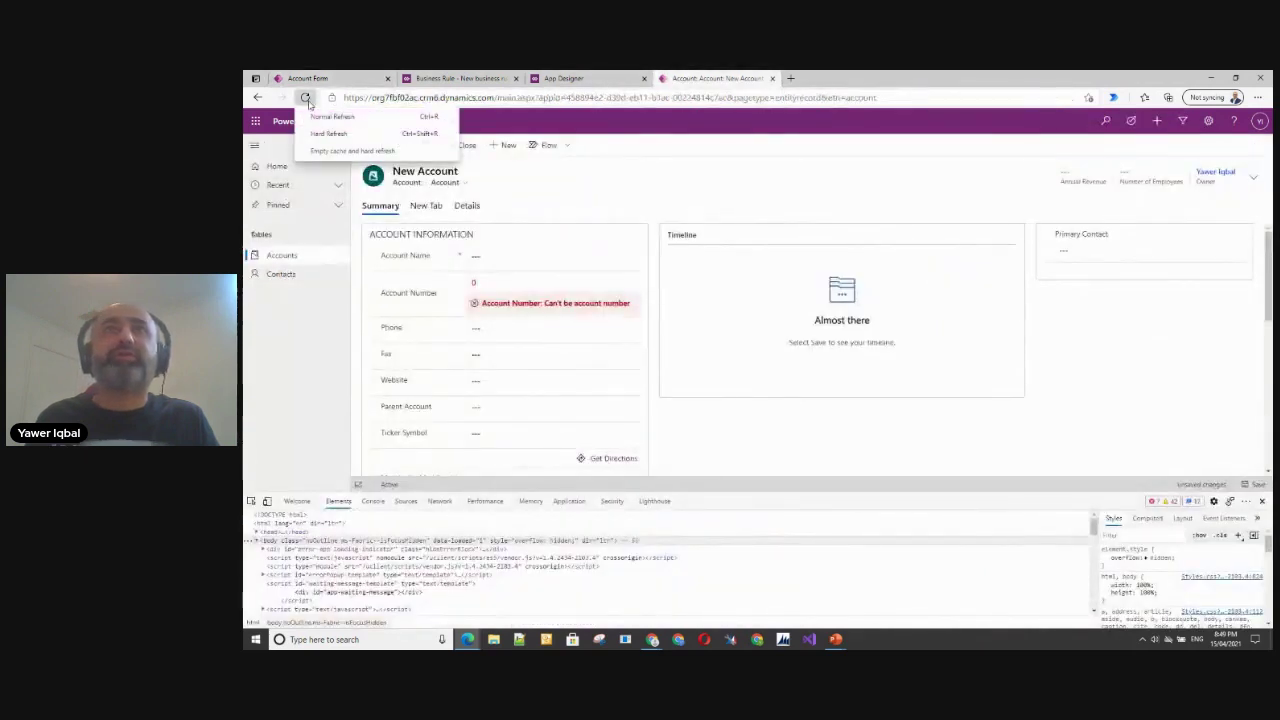
left_click(334, 152)
left_click(811, 157)
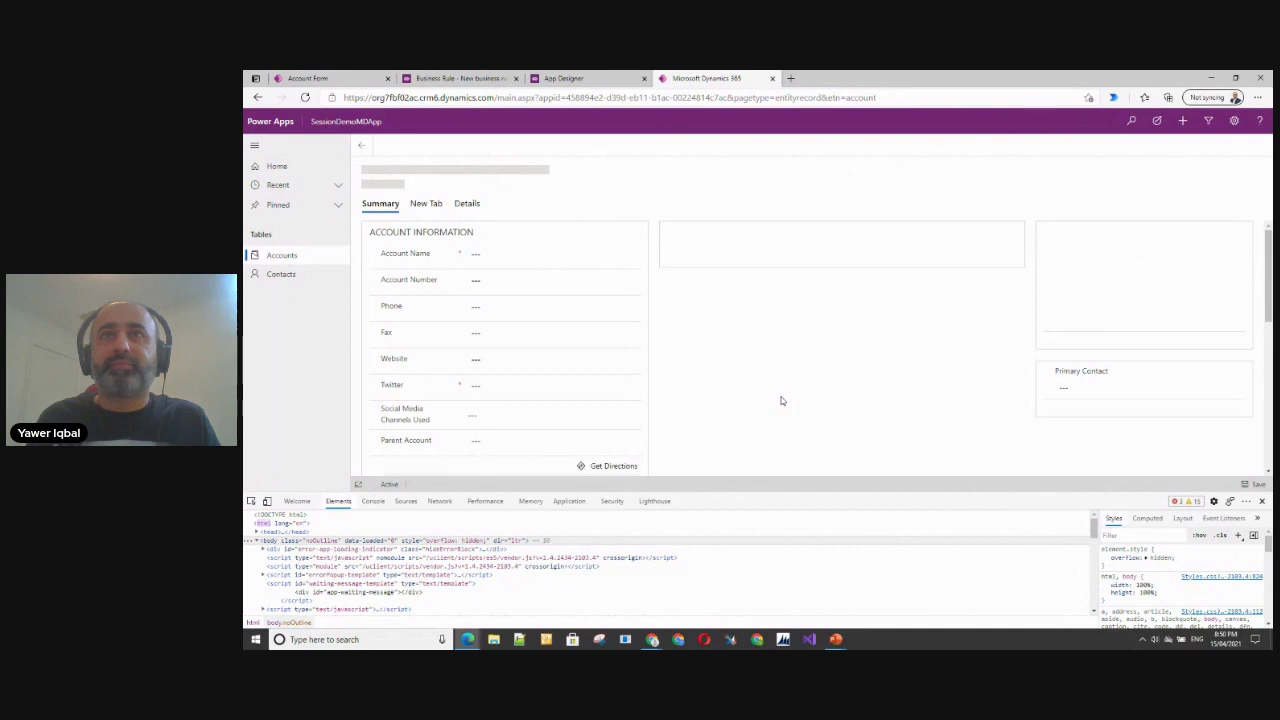
Step: Try to save the new account with its required fields empty, and fill in the Twitter field with a Twitter handle
left_click(489, 387)
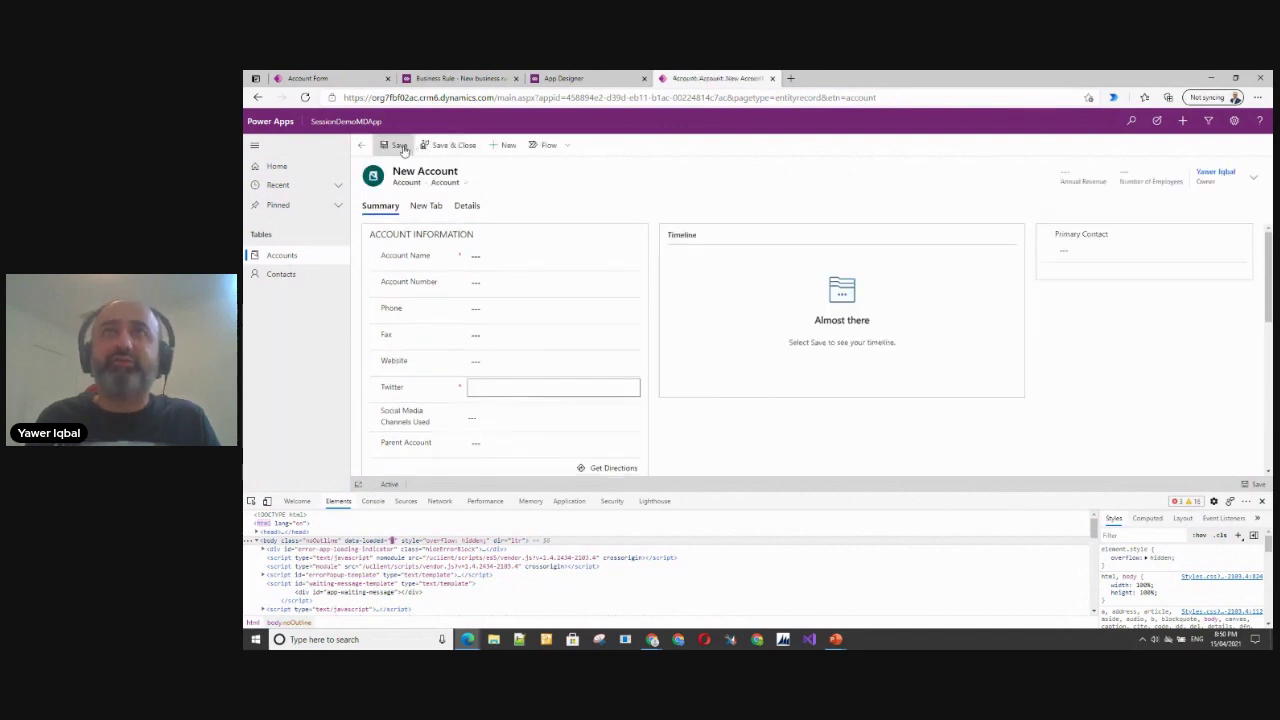
left_click(400, 146)
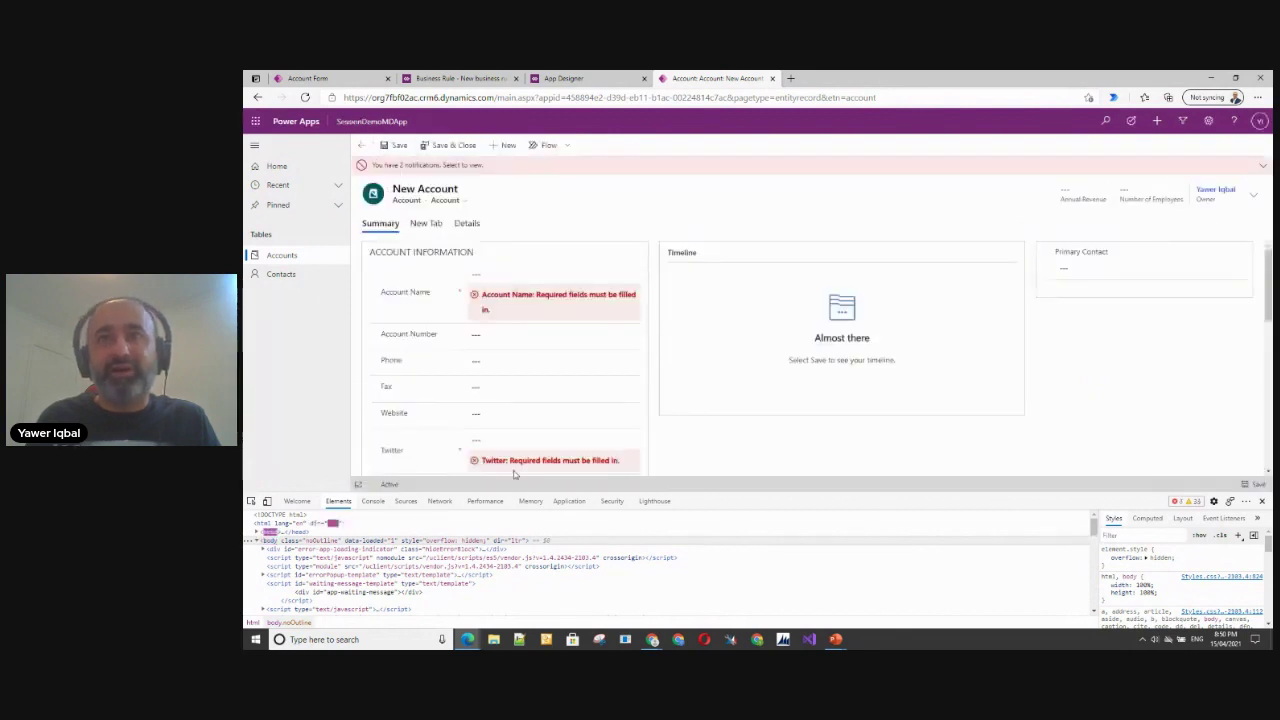
left_click(548, 457)
scroll(768, 437, "down", 1)
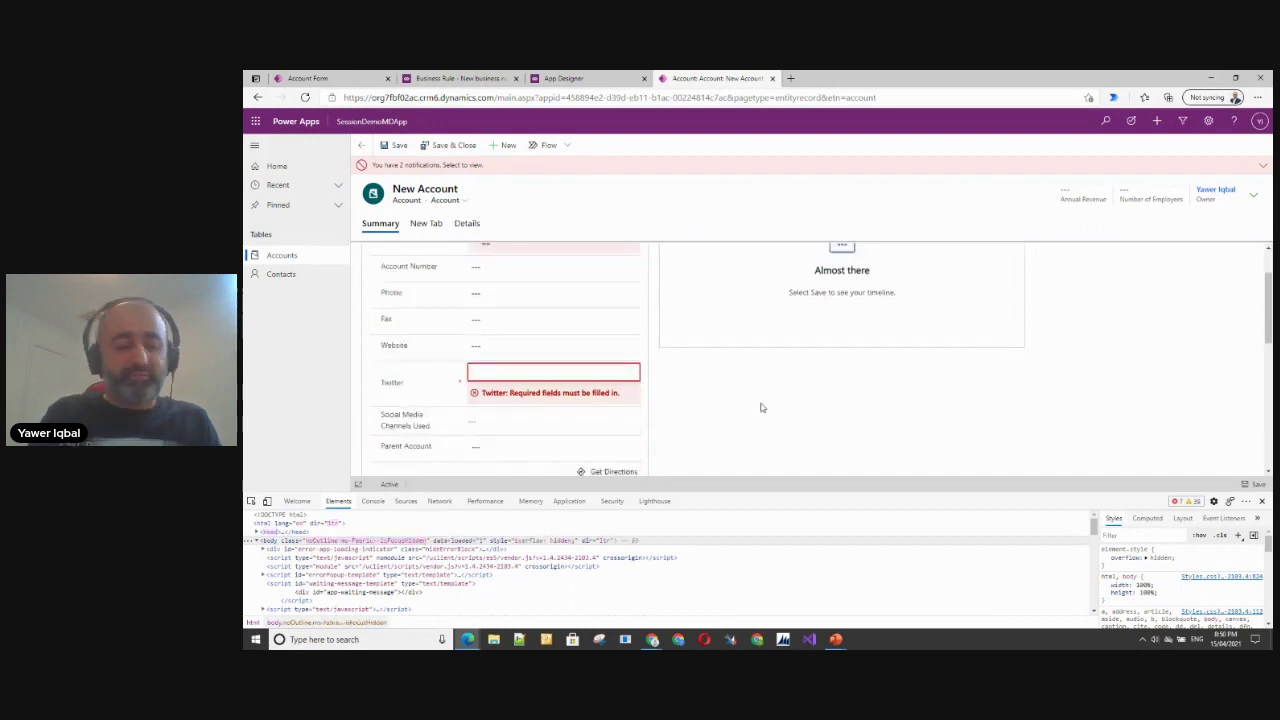
type("@yawer")
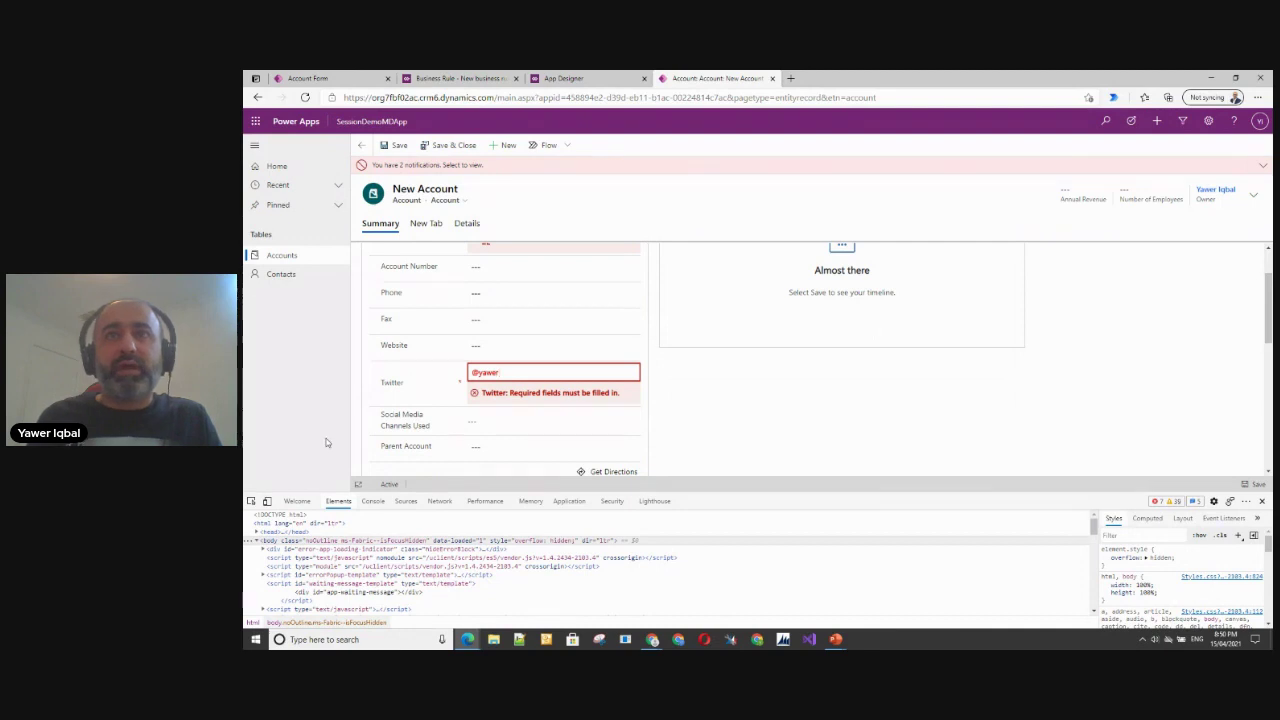
Step: Select all options, FB, Linkedin and Twitter, for Social Media Channels Used and check the rest of the Summary tab
left_click(557, 419)
left_click(632, 401)
left_click(499, 363)
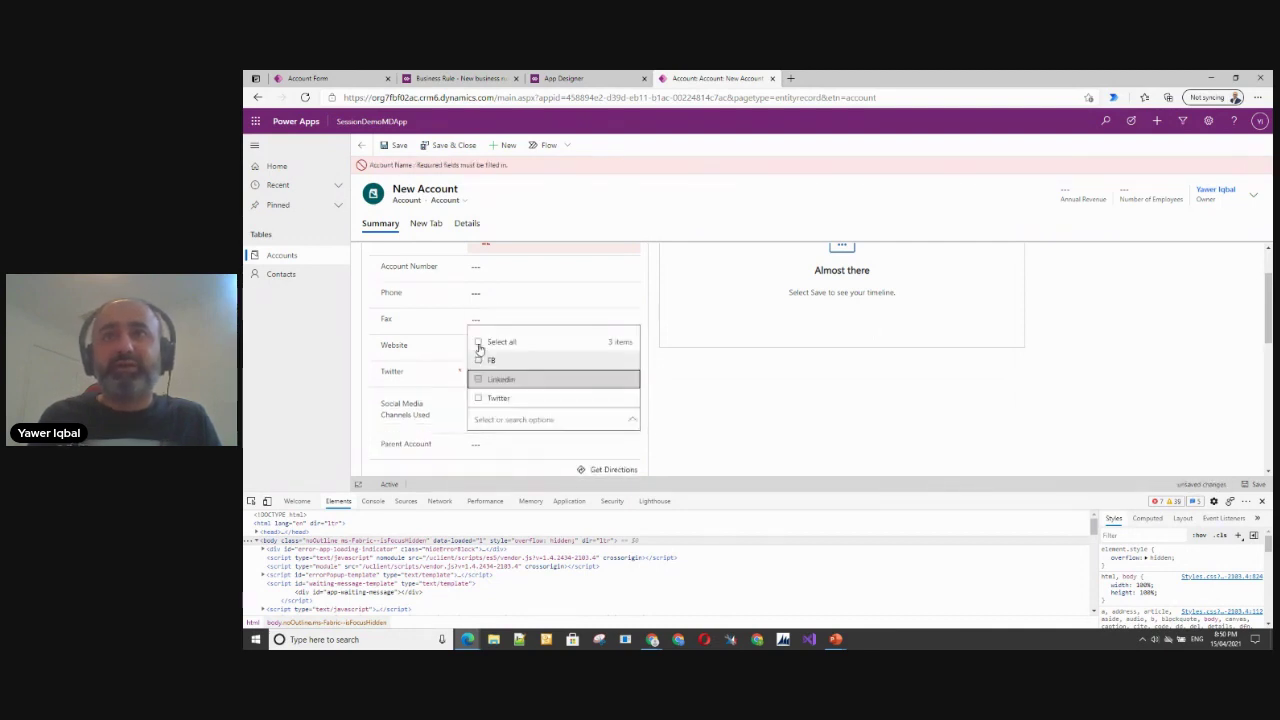
left_click(484, 342)
left_click(762, 427)
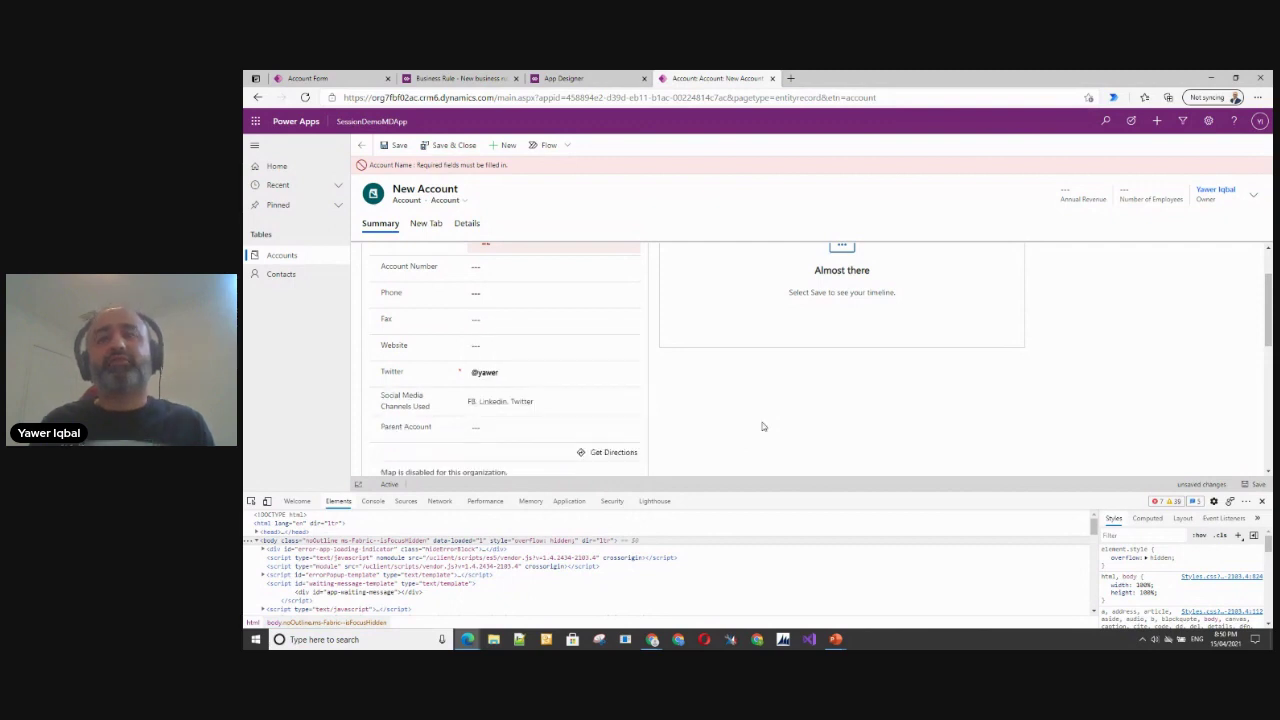
scroll(745, 440, "down", 3)
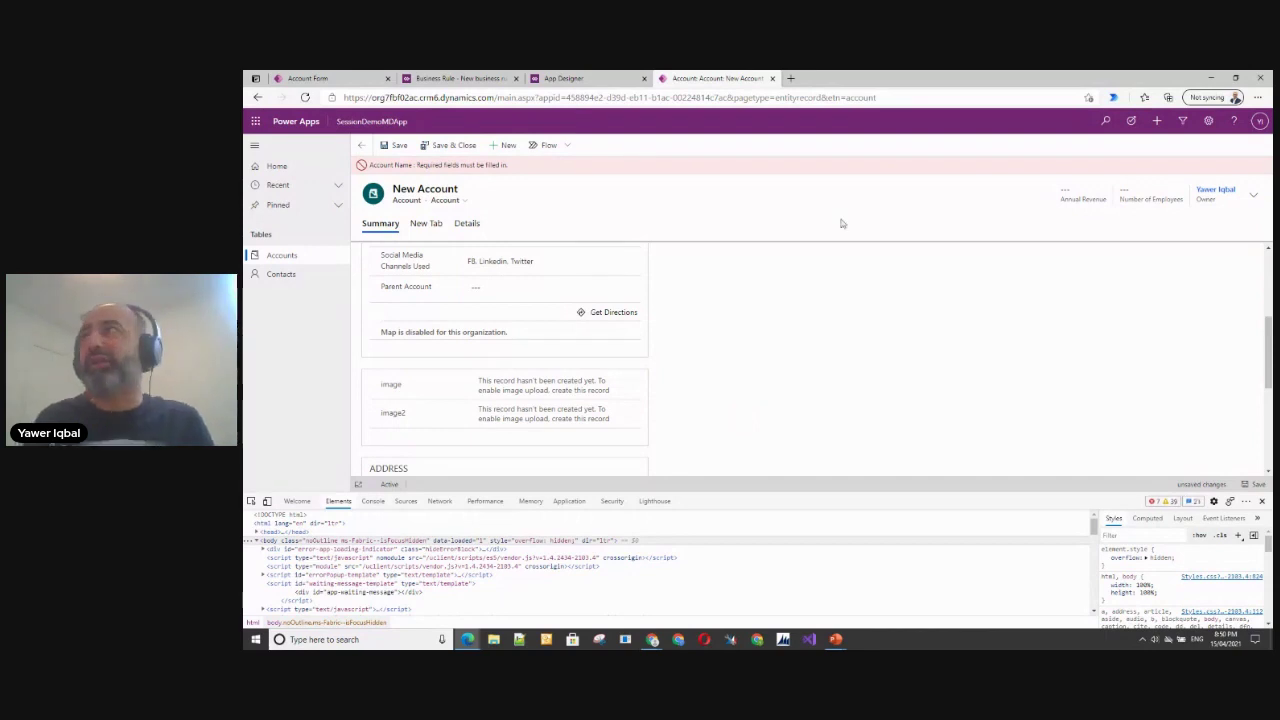
Step: Minimize the browser to return to the presentation and advance from the Demo slide to the following one
left_click(1211, 78)
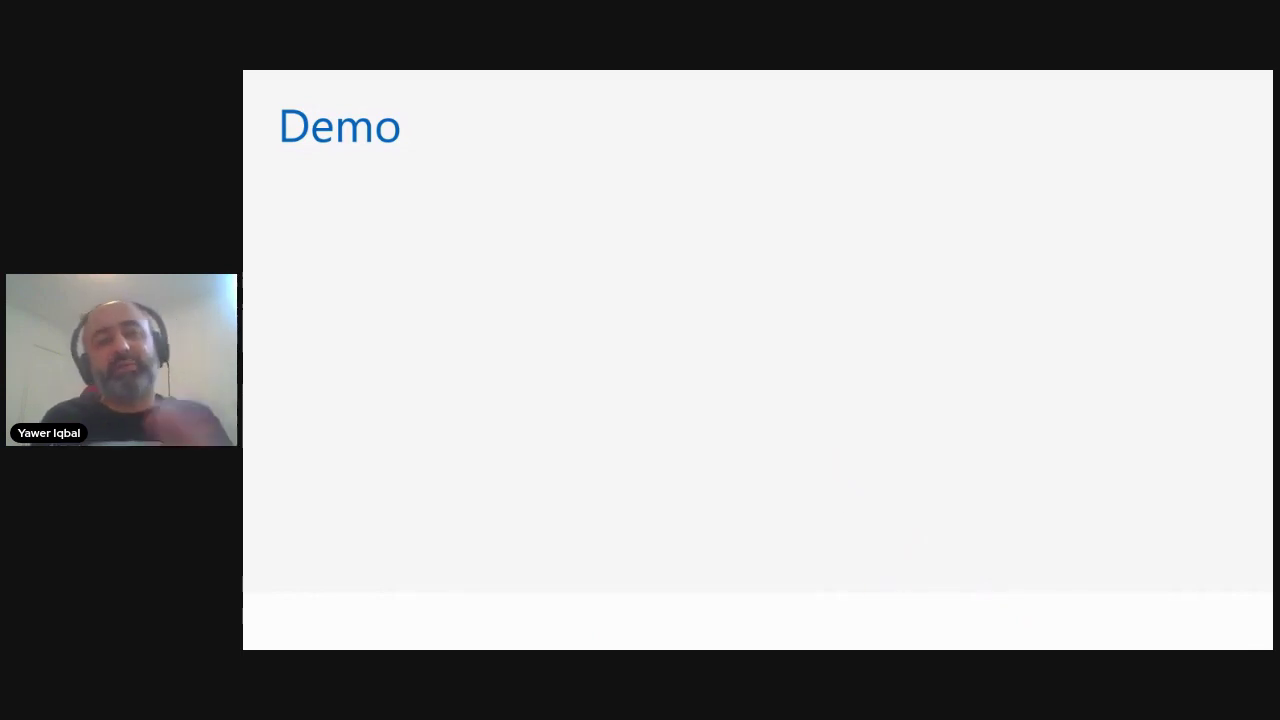
key("Right")
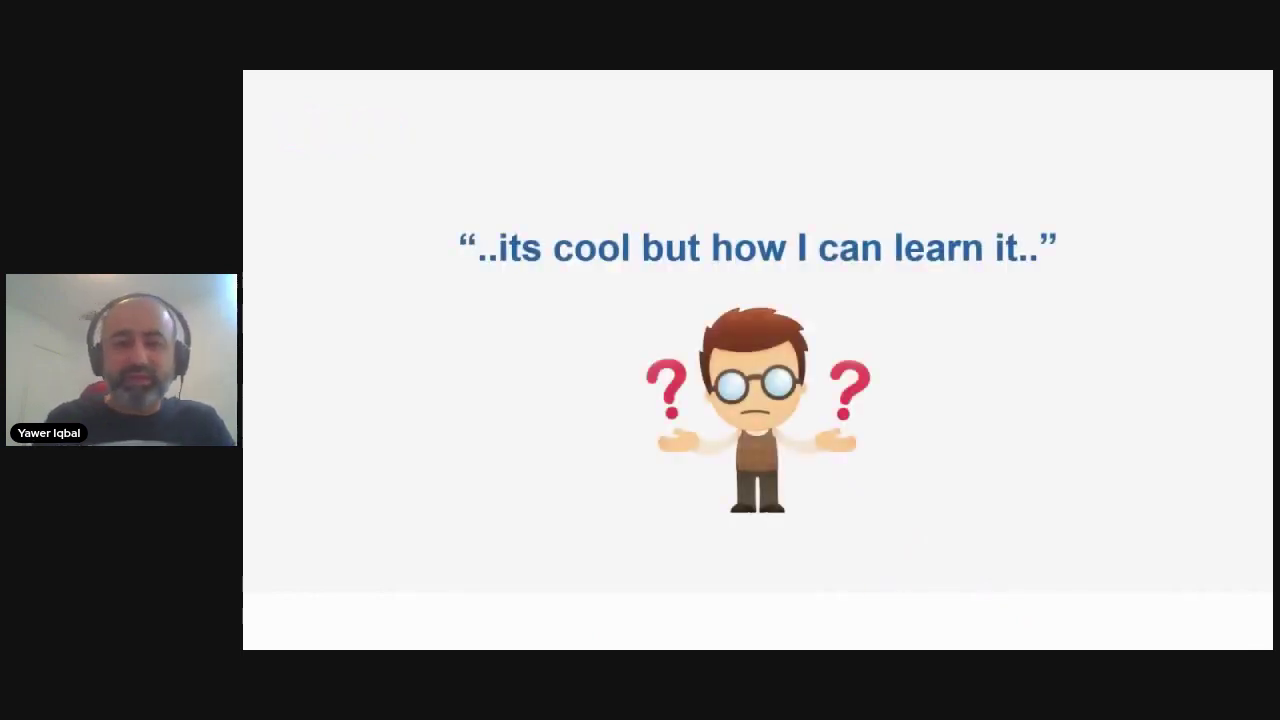